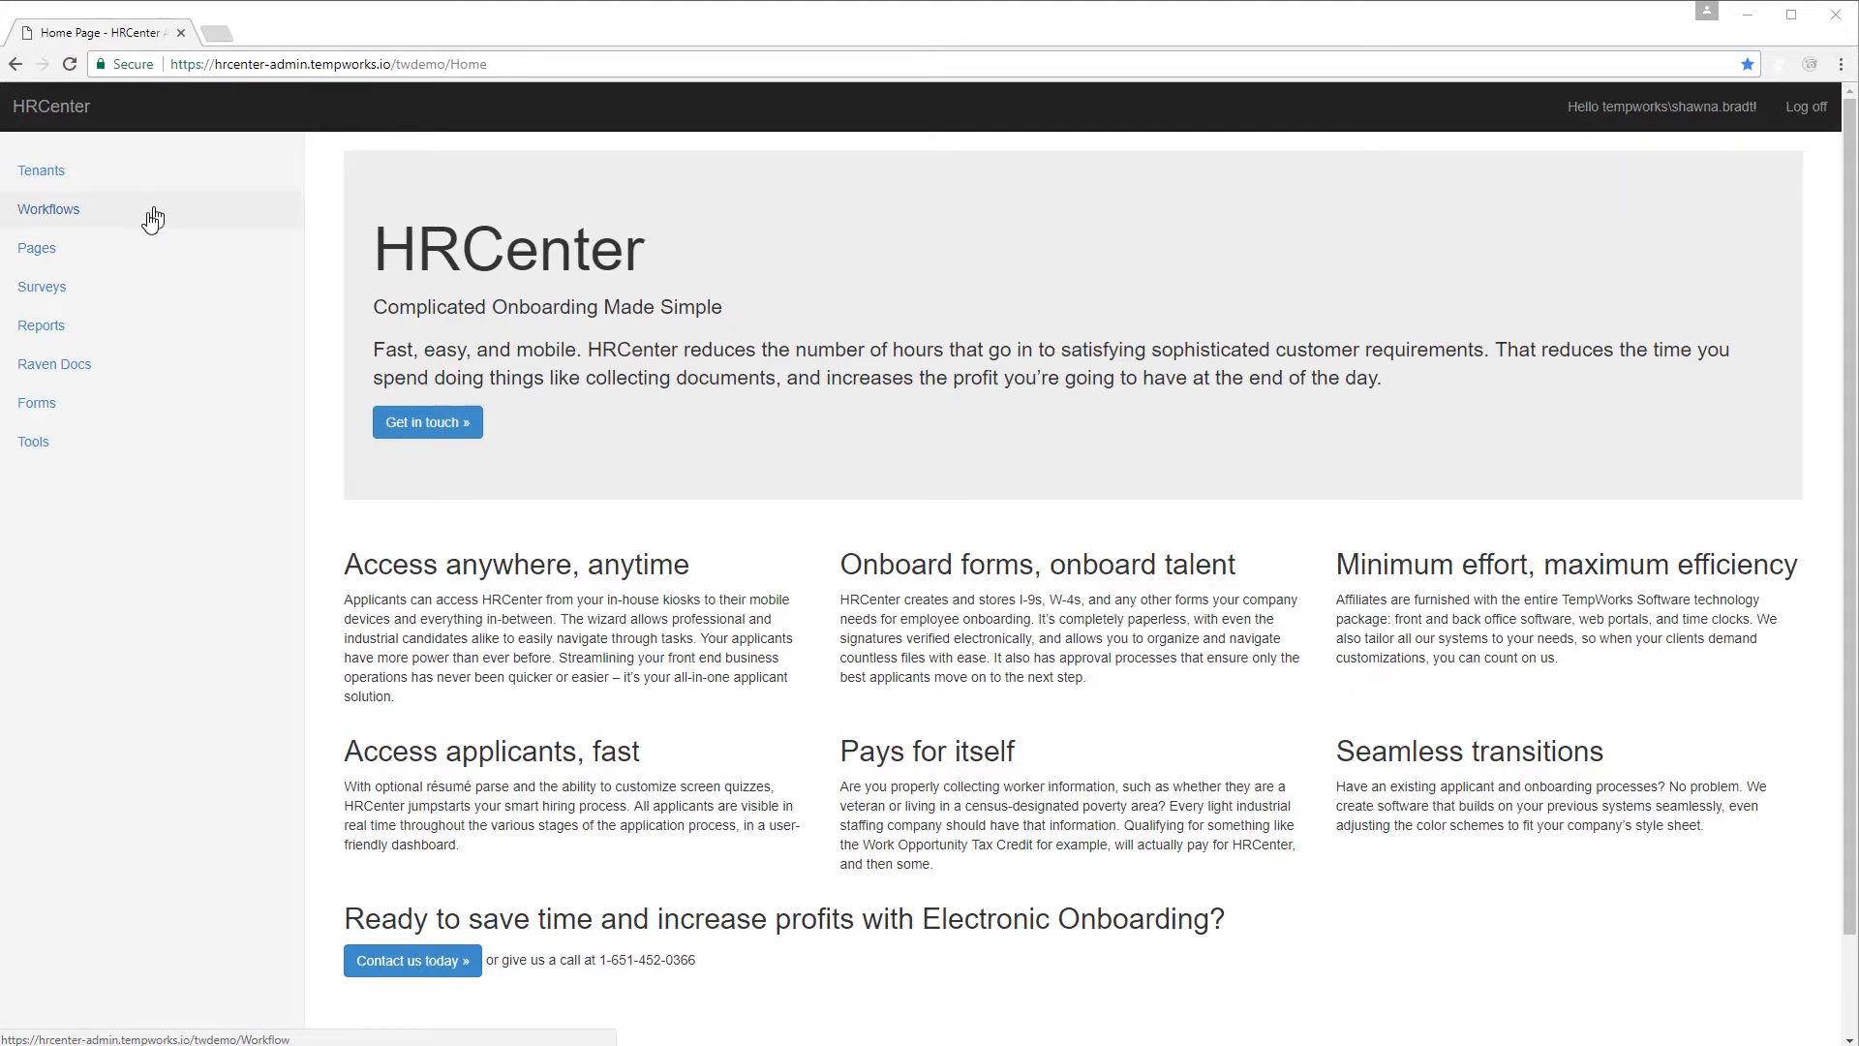
# Create a new survey in the Surveys section and open its details for editing.
pyautogui.click(101, 300)
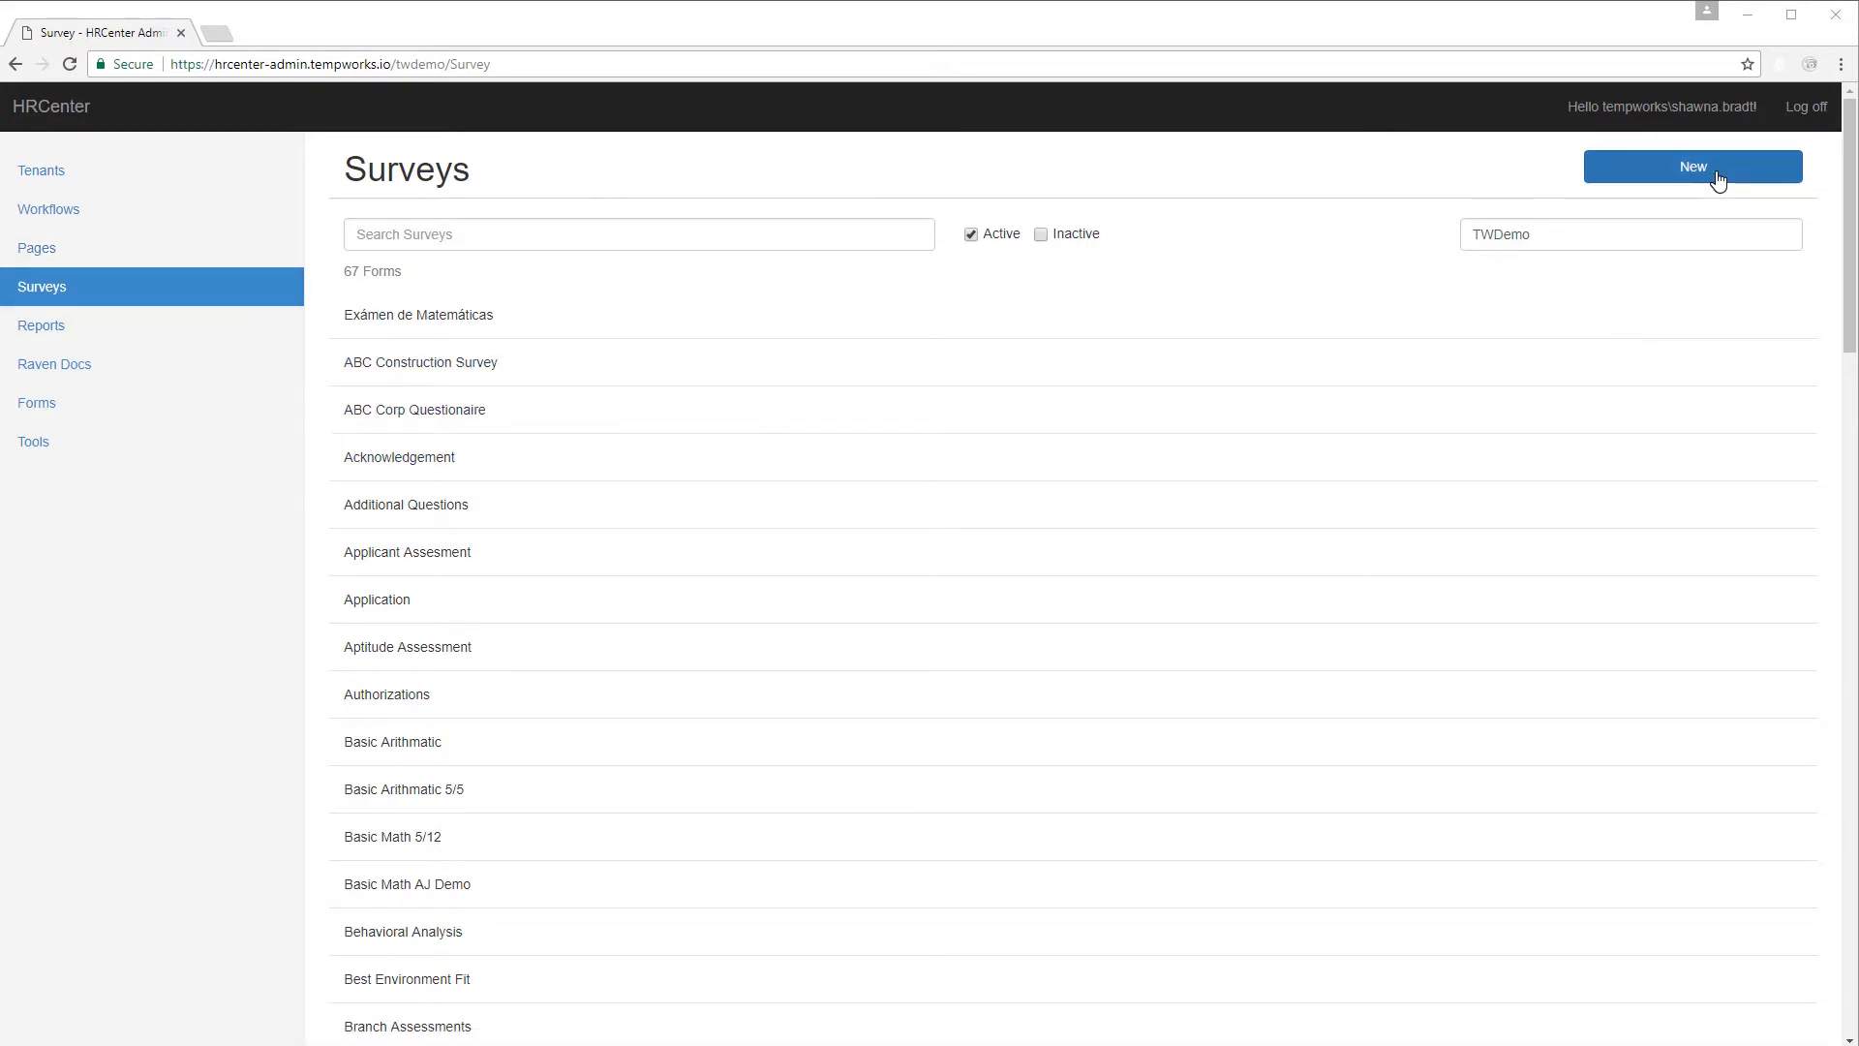
pyautogui.click(1717, 179)
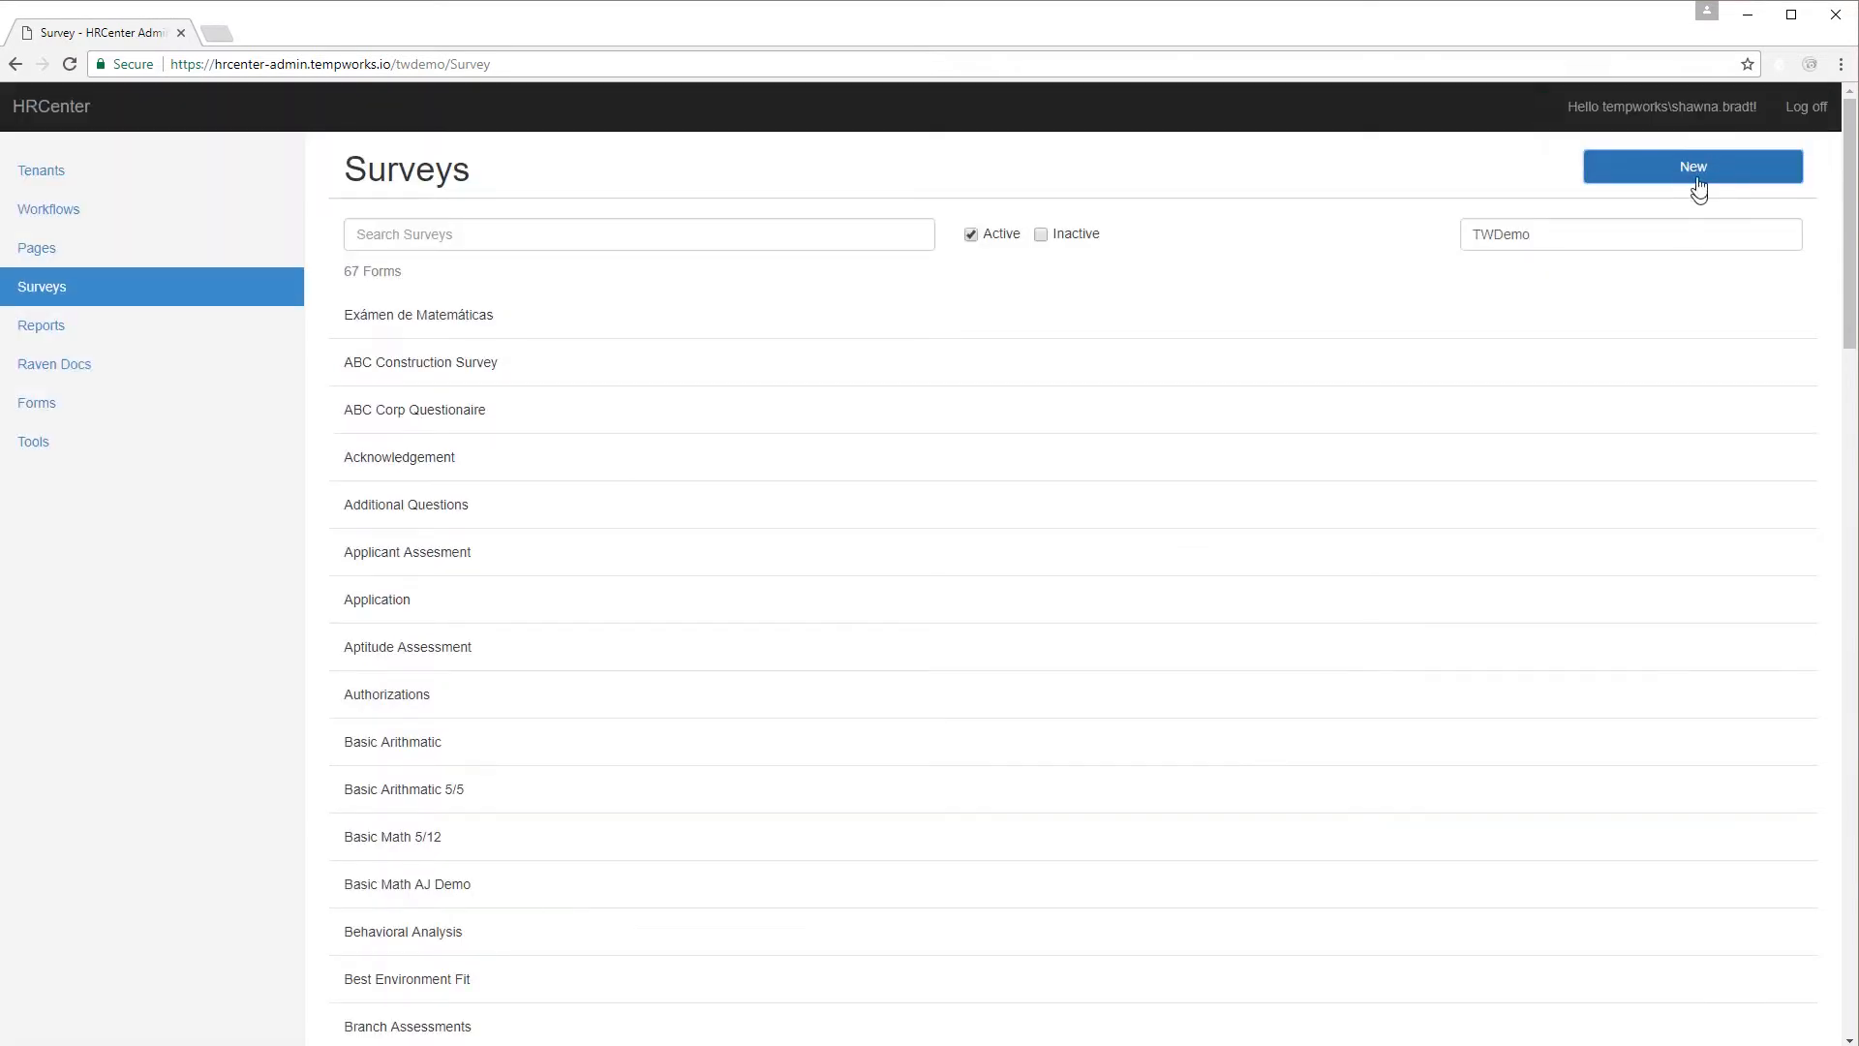
pyautogui.scroll(-20, 1020, 684)
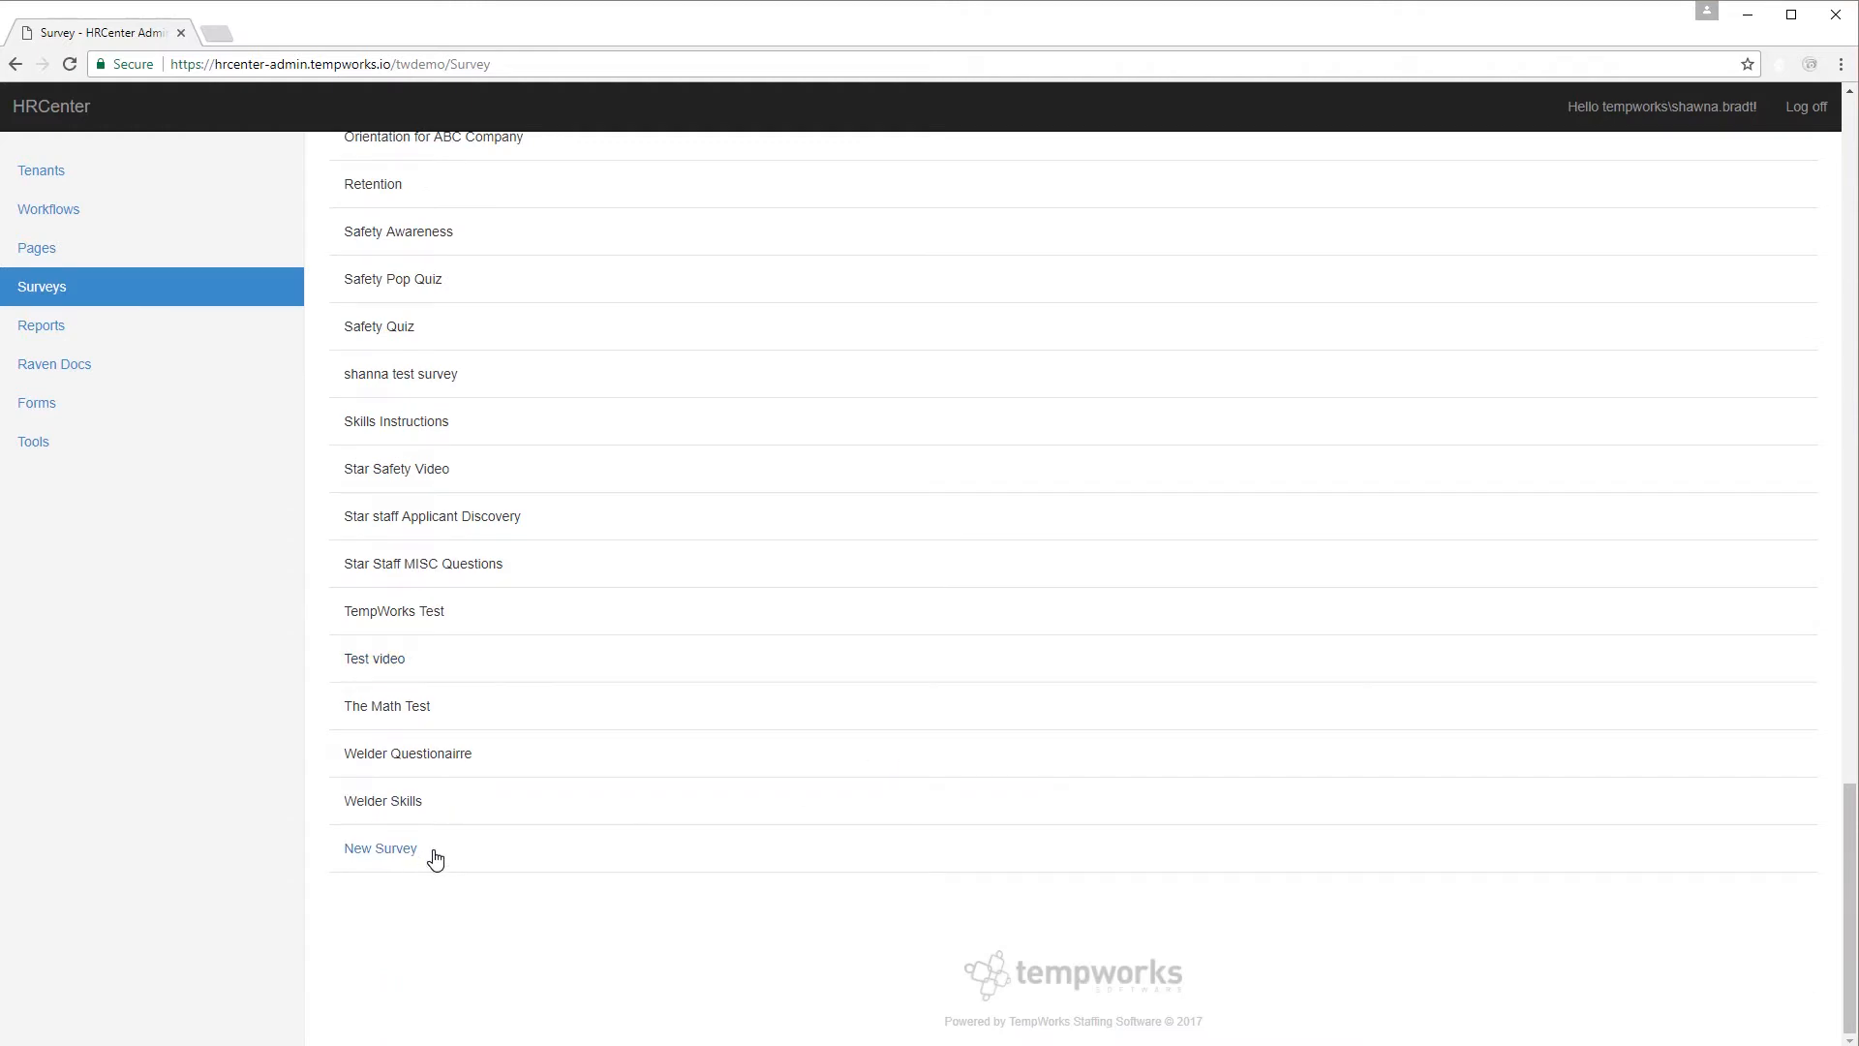
pyautogui.click(434, 859)
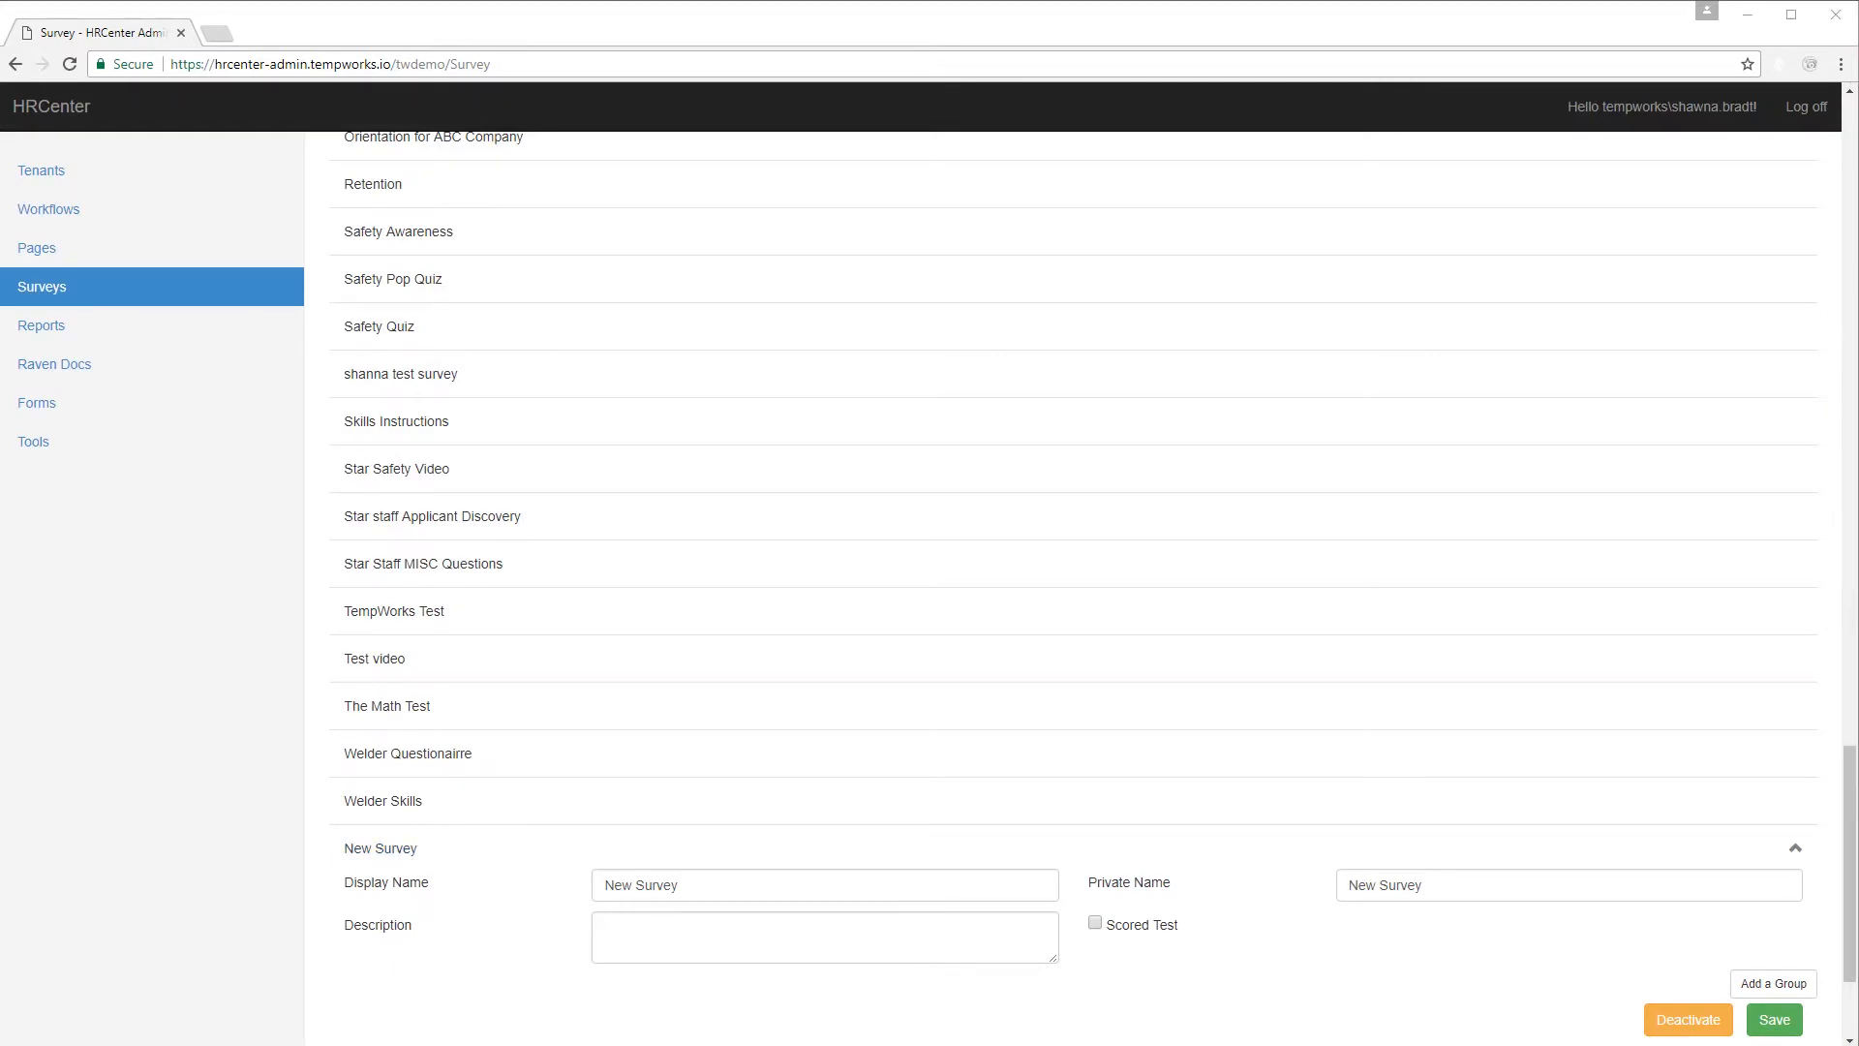
# Set both the display name and the private name of the new survey to "Personality Quiz".
pyautogui.moveTo(686, 888); pyautogui.dragTo(589, 891)
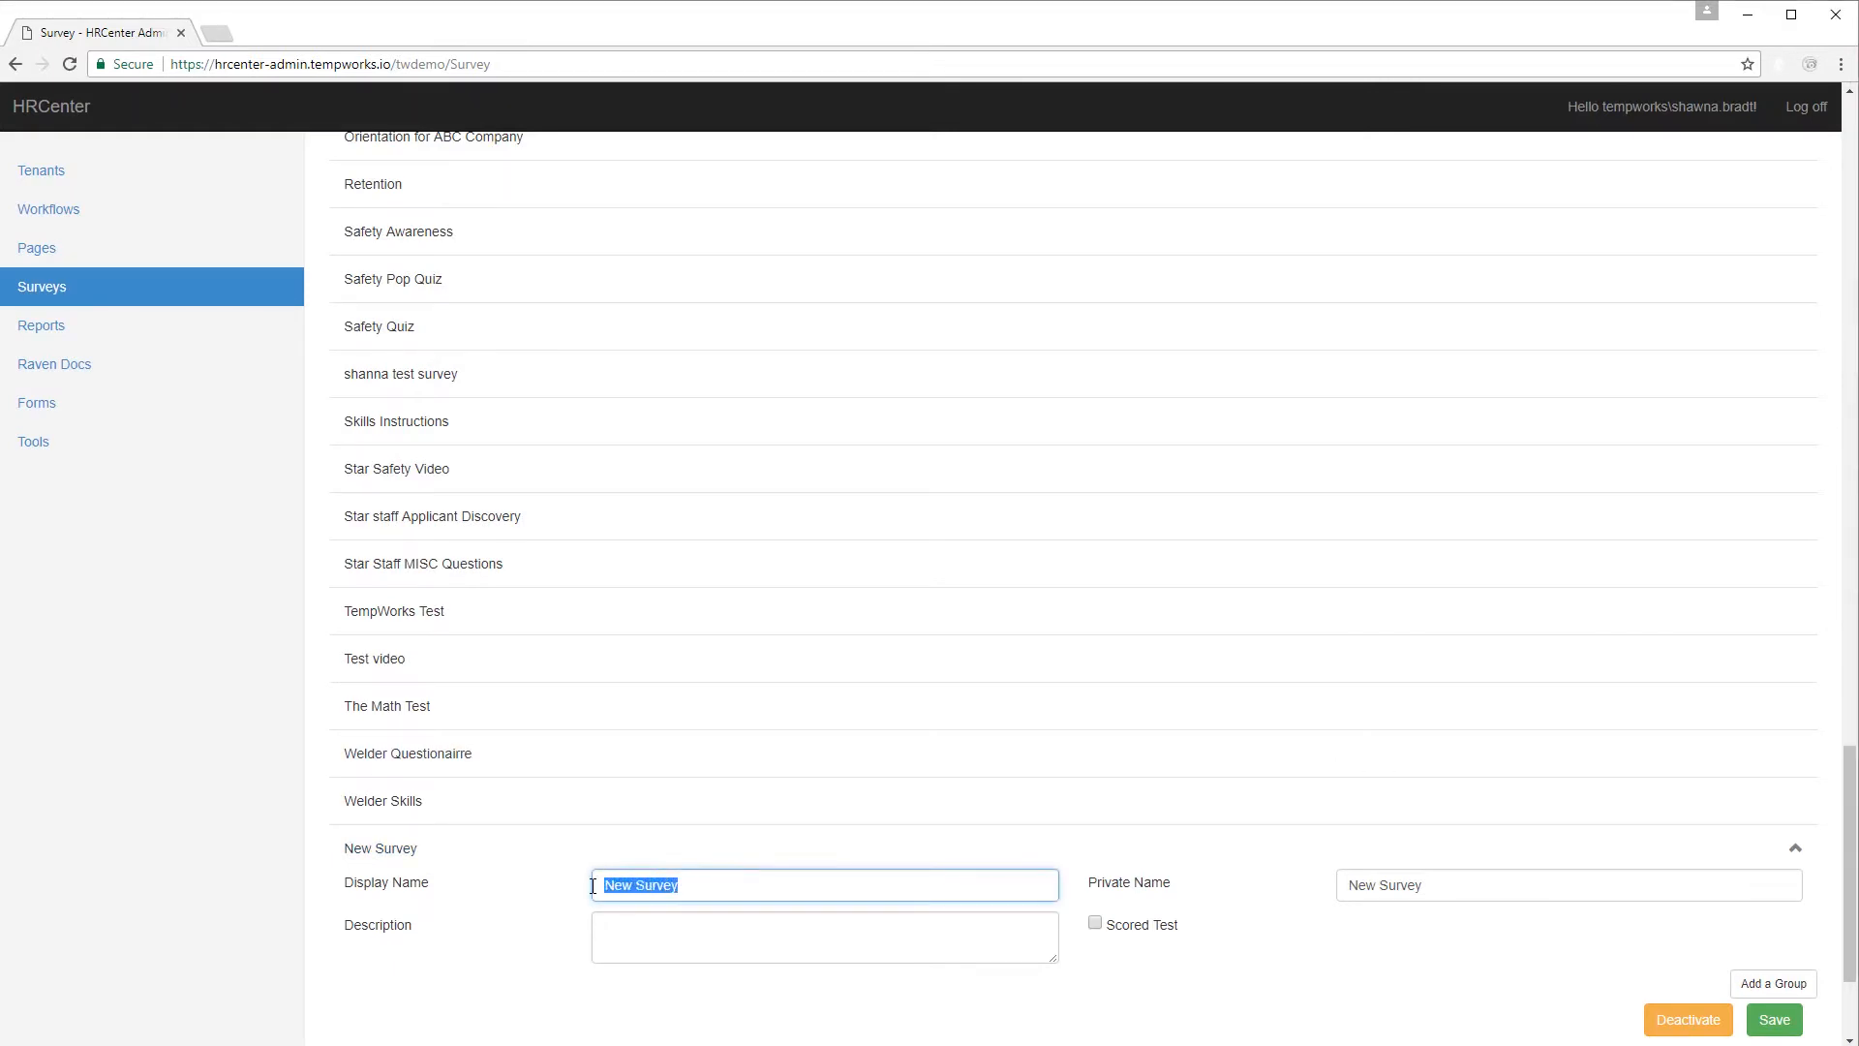
pyautogui.write('Pero')
pyautogui.write('sonality Q')
pyautogui.write('uiz')
pyautogui.moveTo(765, 883); pyautogui.dragTo(540, 883)
pyautogui.hotkey('ctrl', 'c')
pyautogui.tripleClick(1346, 884)
pyautogui.hotkey('ctrl', 'v')
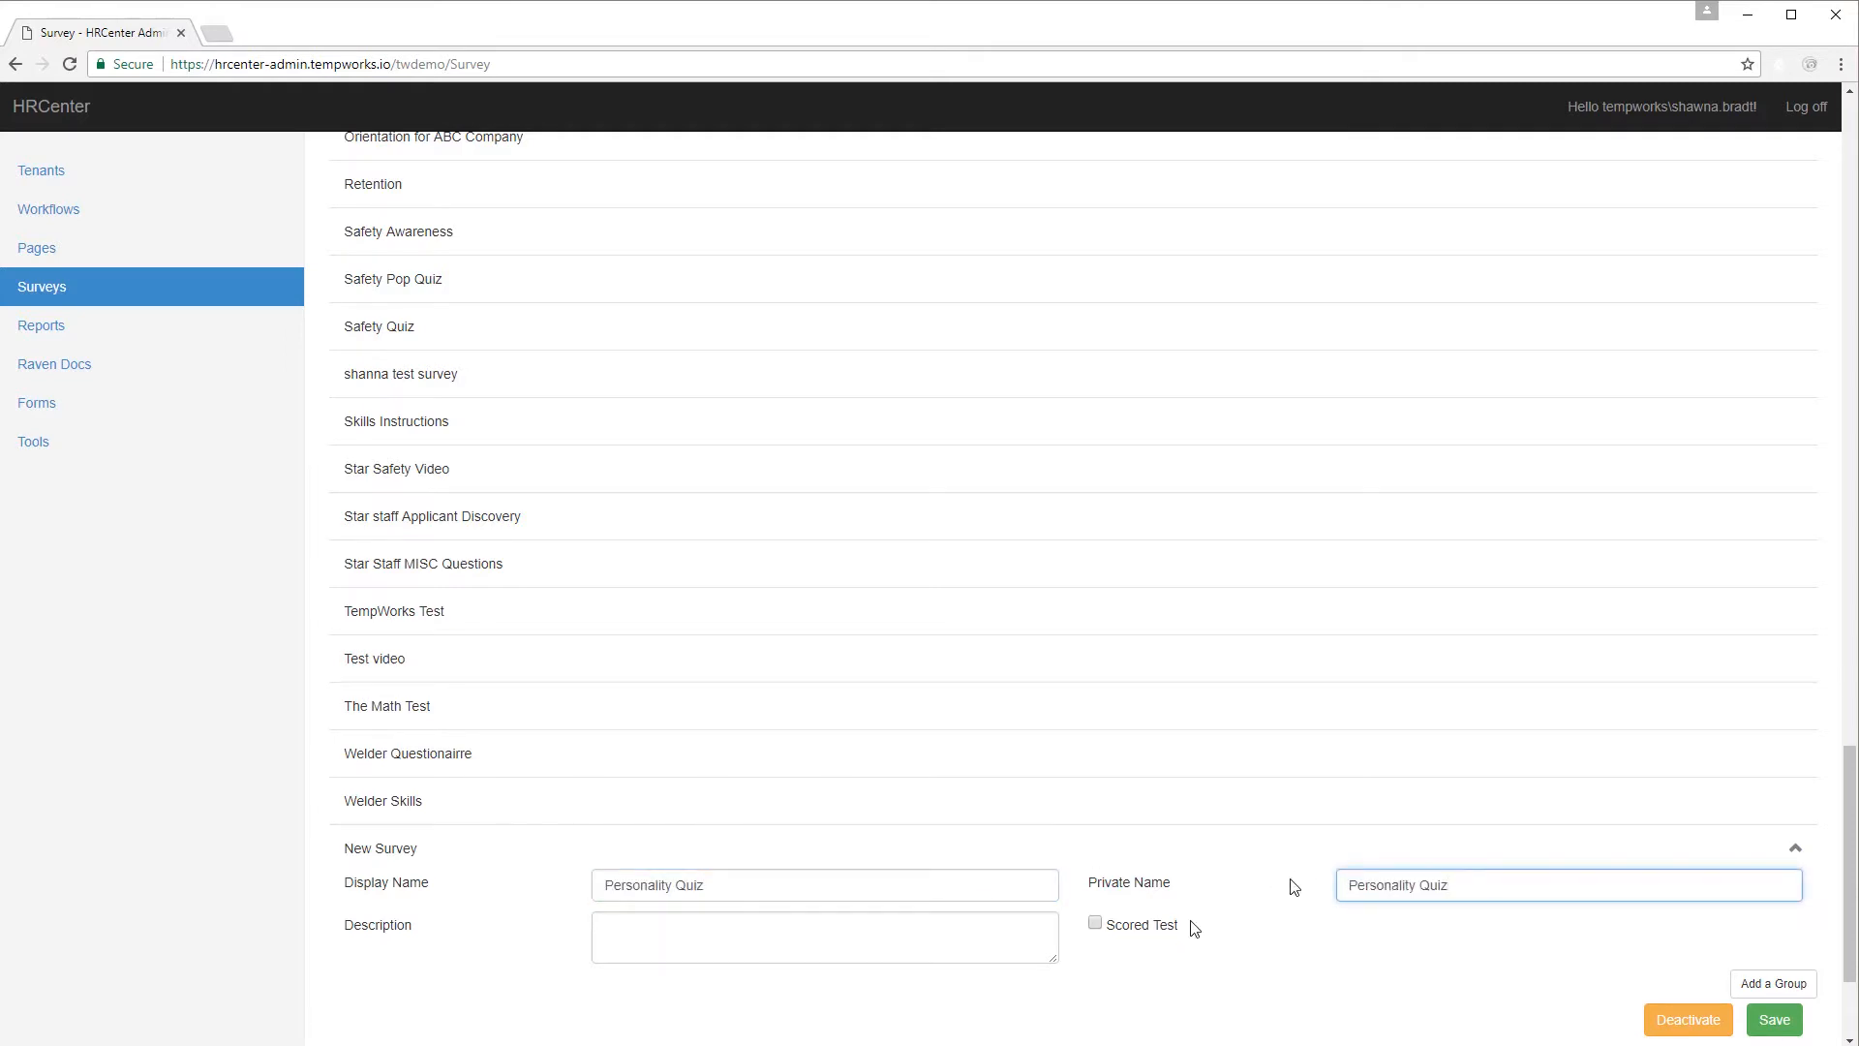
# Enter the survey description "Used to better understand an applicants personality." and save the survey.
pyautogui.click(779, 945)
pyautogui.write('Used to better understand an applicants personality.')
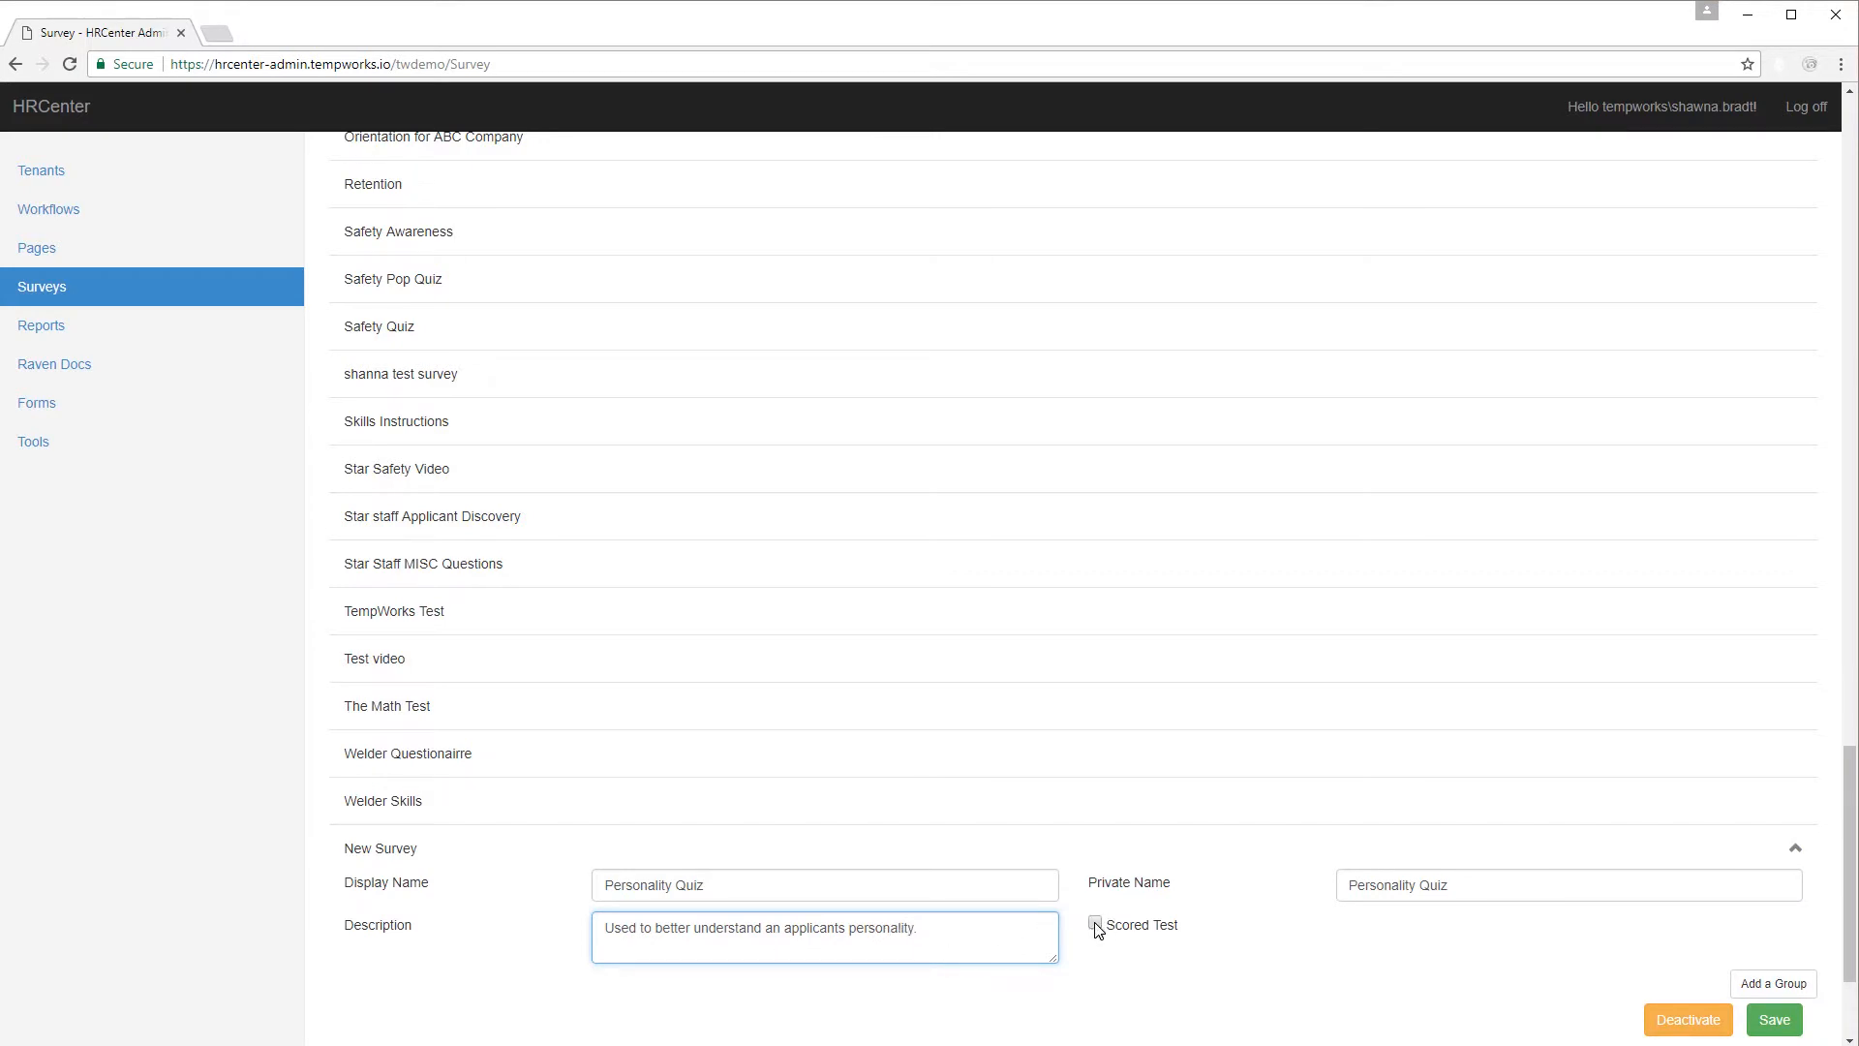
pyautogui.scroll(-2, 1097, 929)
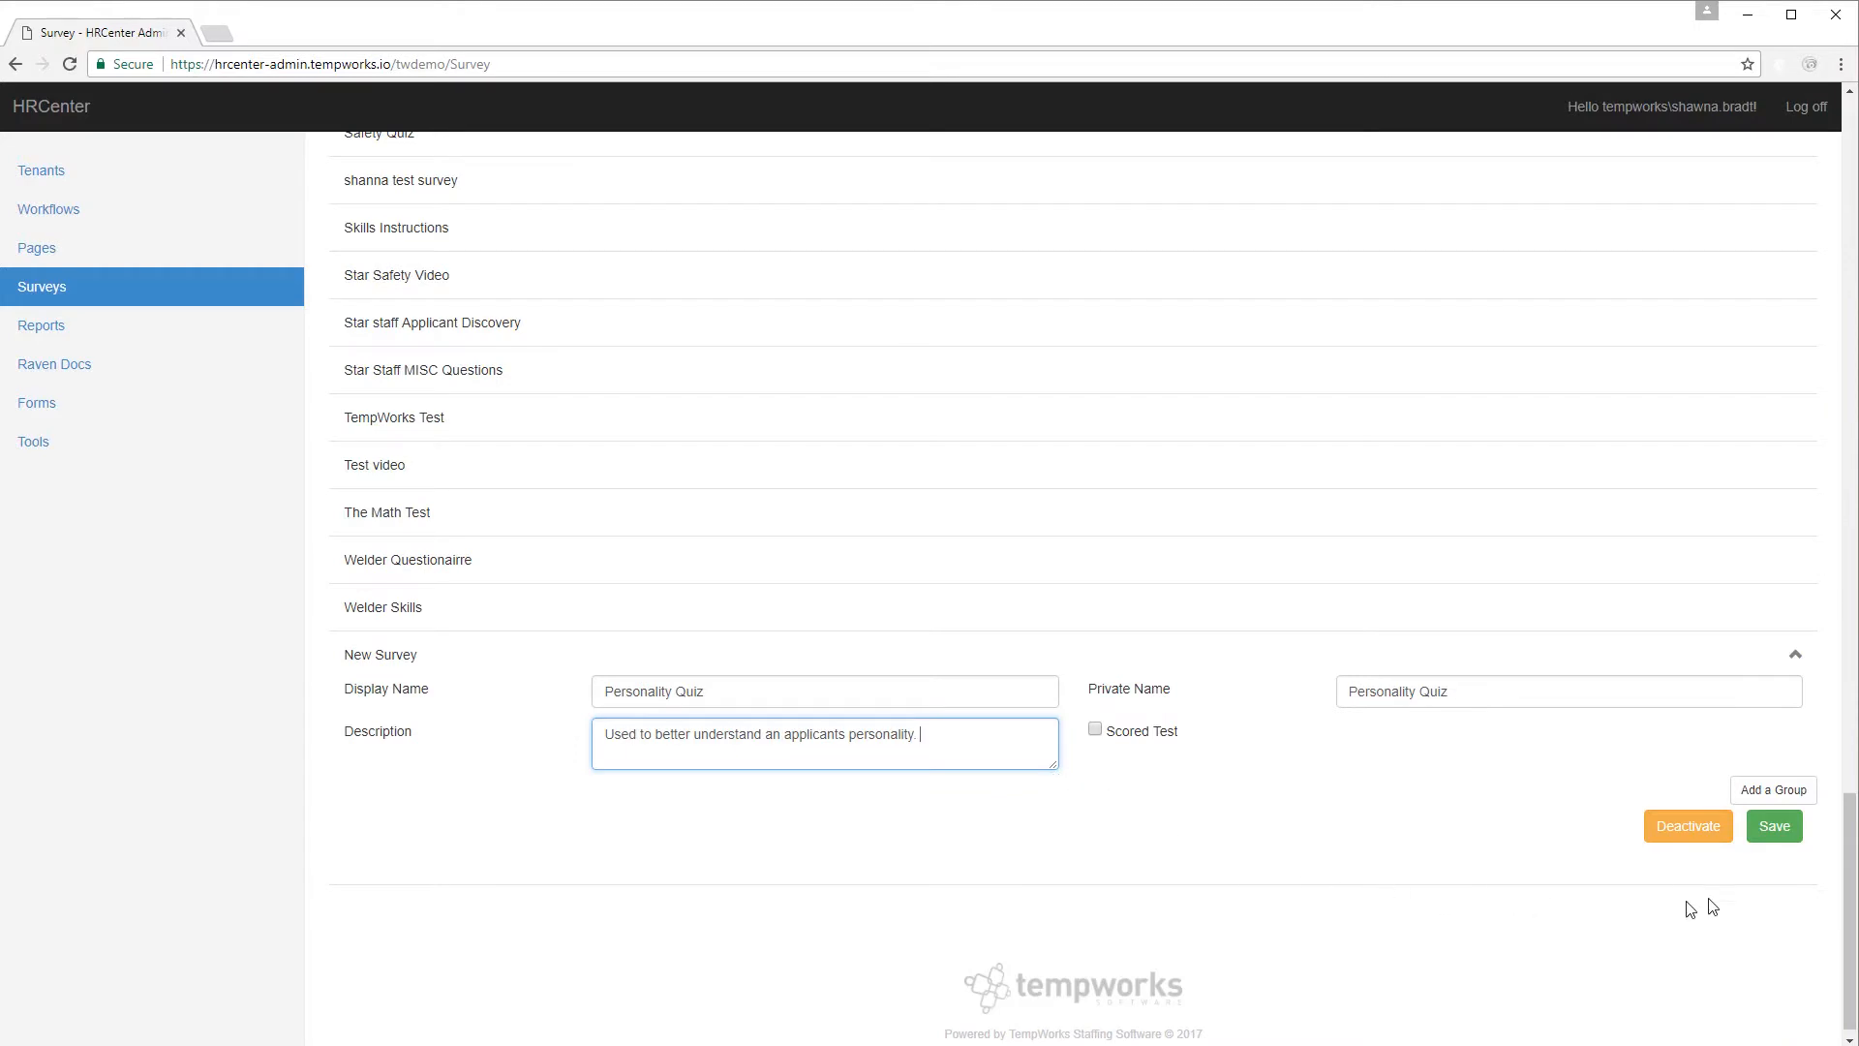
pyautogui.click(1774, 827)
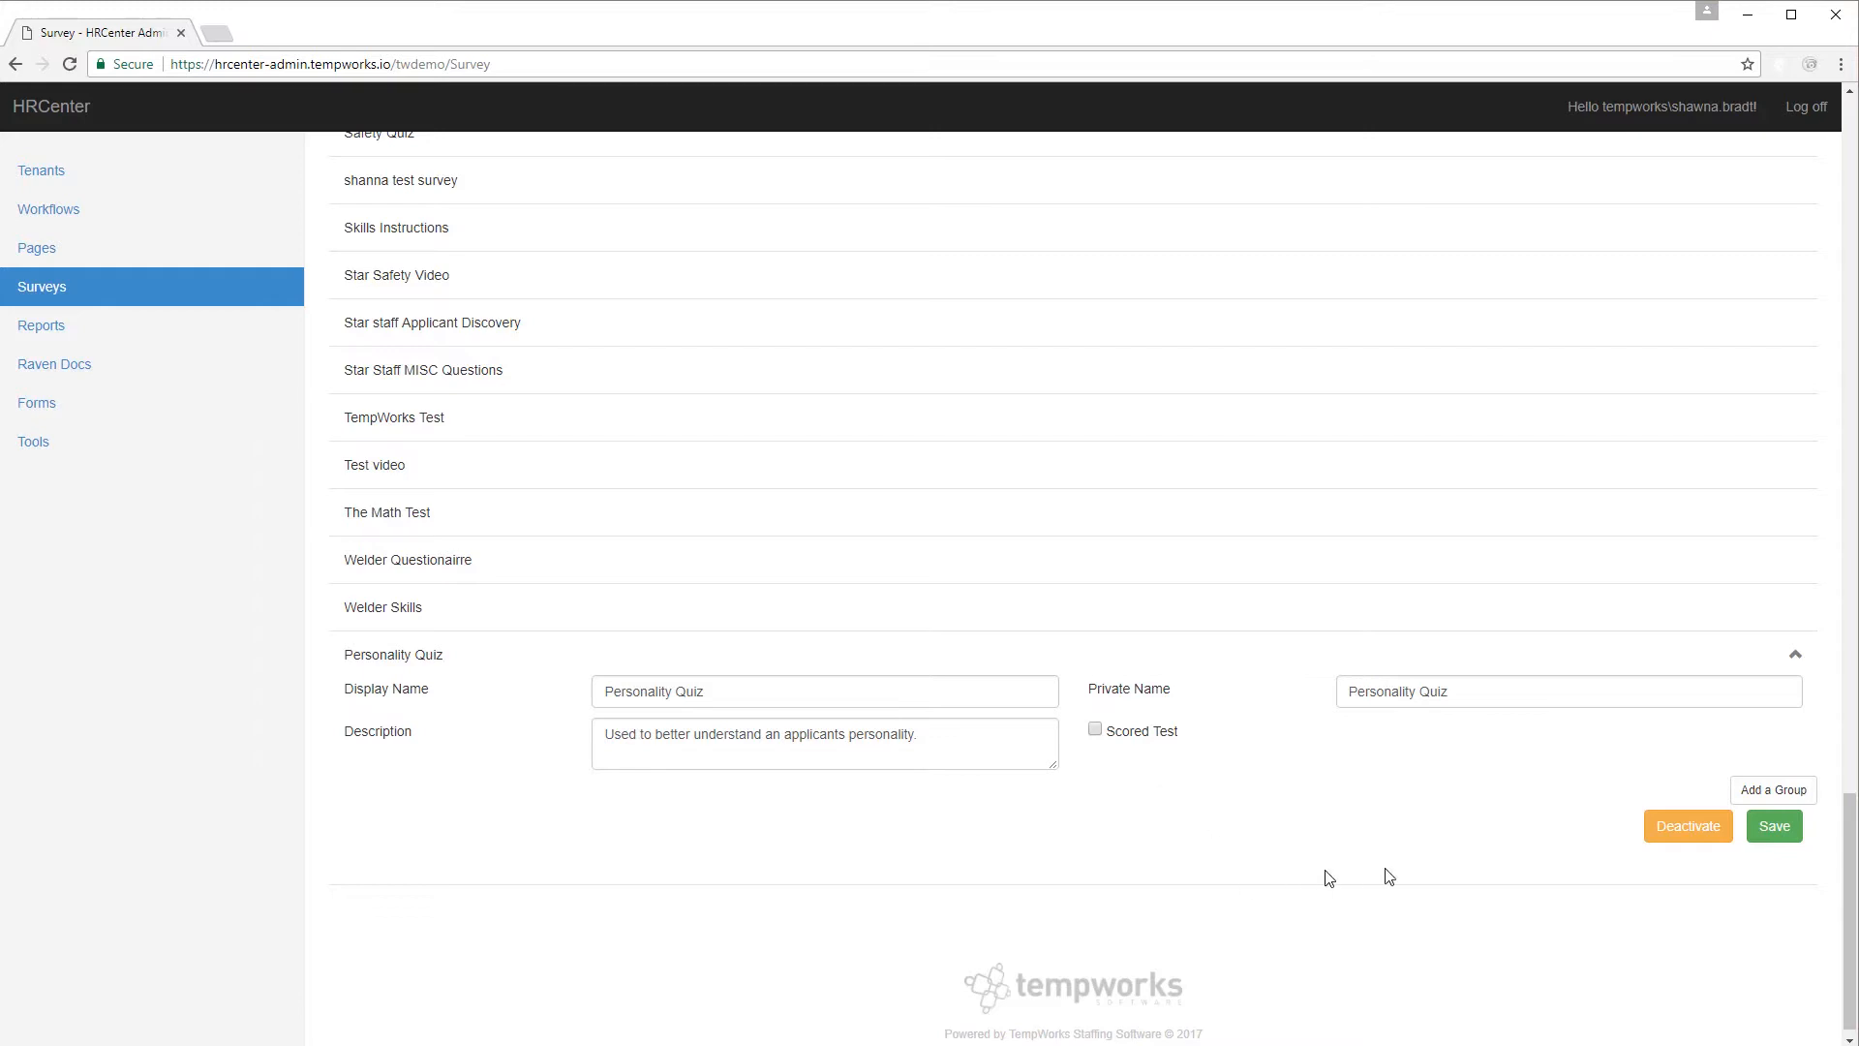
# Add a group named "Word Choice" to the Personality Quiz survey.
pyautogui.click(1764, 800)
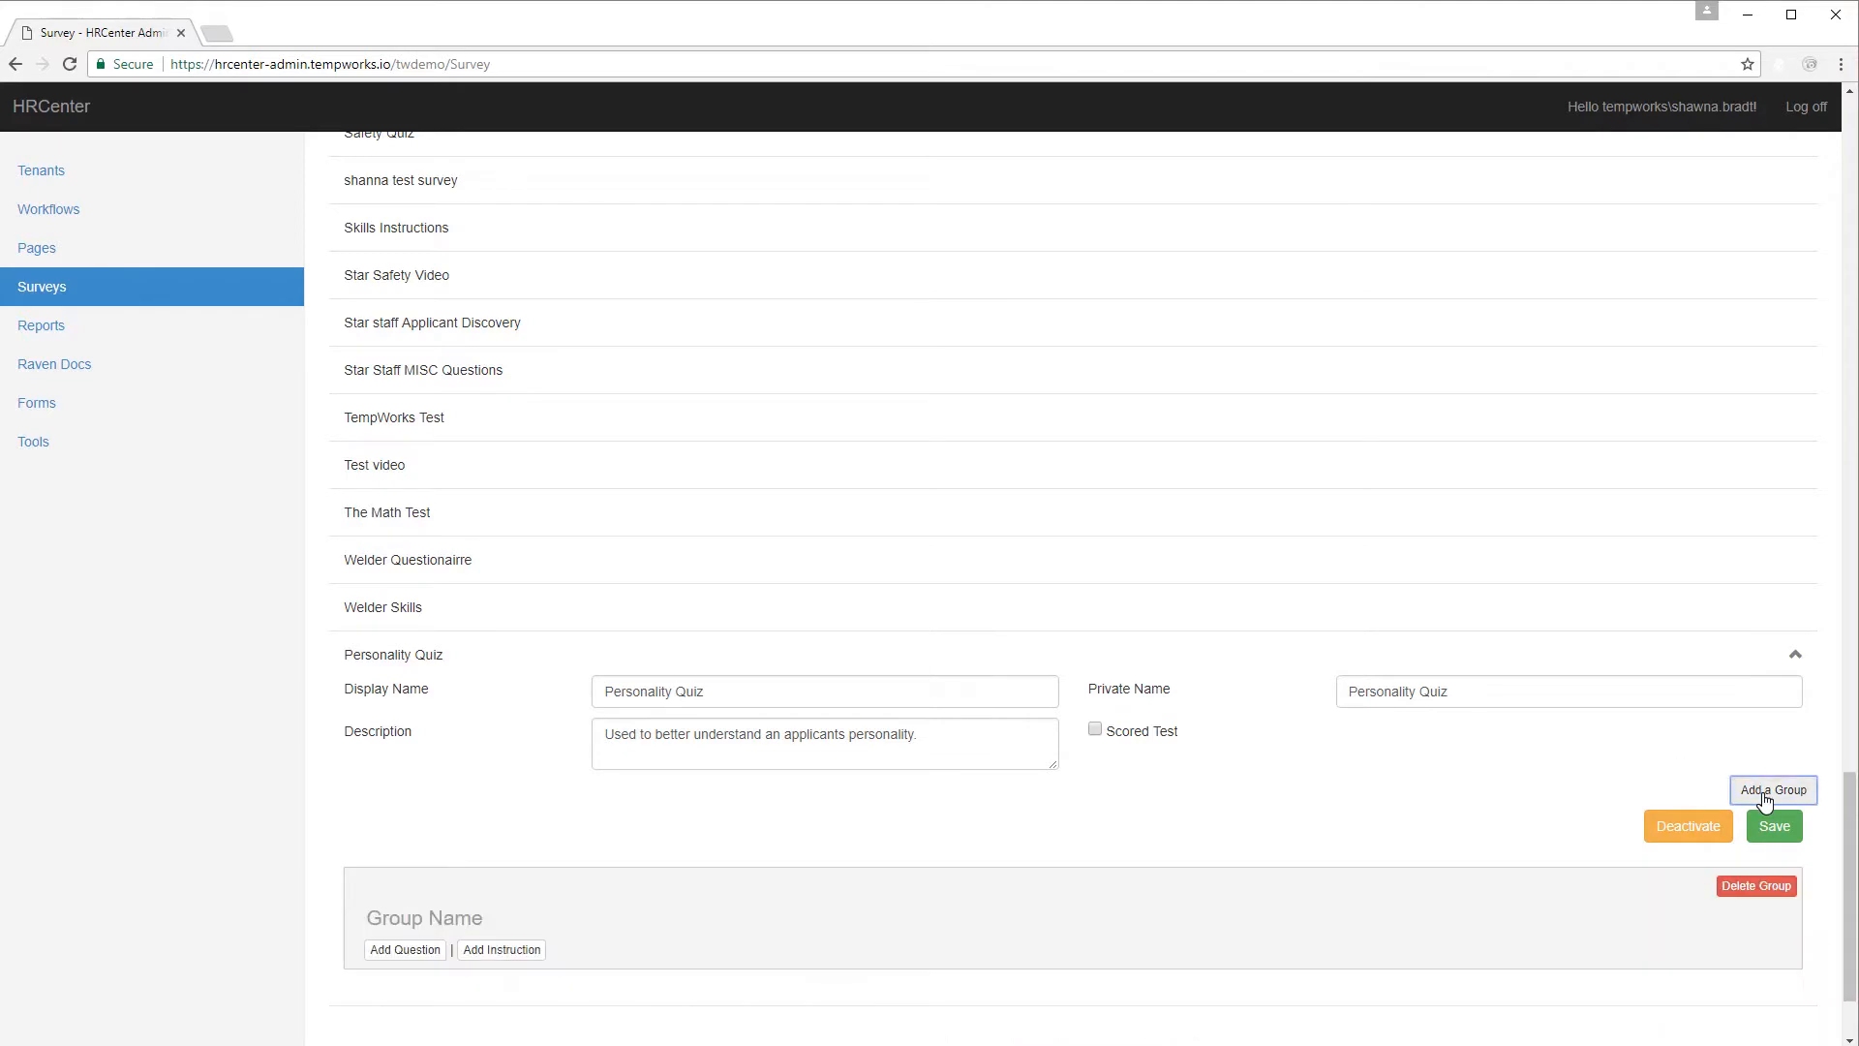
pyautogui.scroll(-1, 635, 818)
pyautogui.click(452, 820)
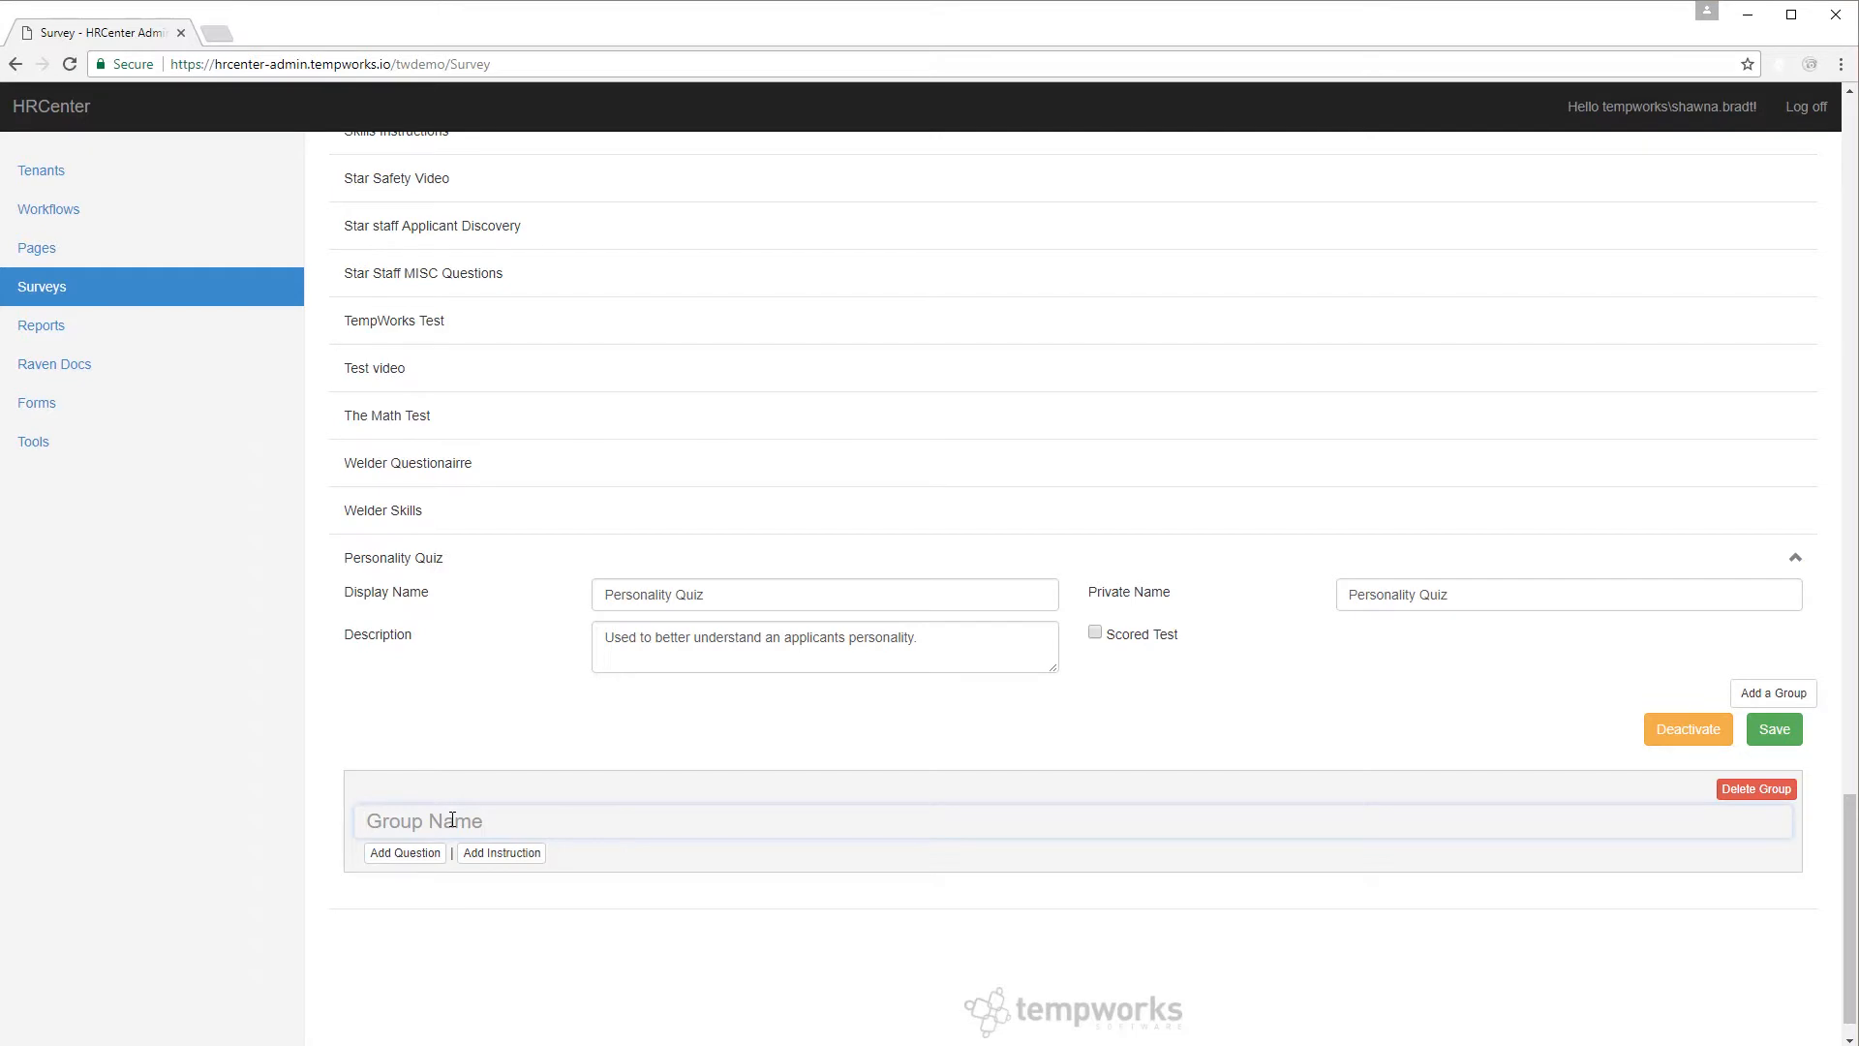
pyautogui.write('Word Choice')
# Add the group instruction "There is no right or wrong answer - simply choose the best fitting word based on the question.".
pyautogui.click(514, 860)
pyautogui.click(468, 936)
pyautogui.write('There is no right or wron')
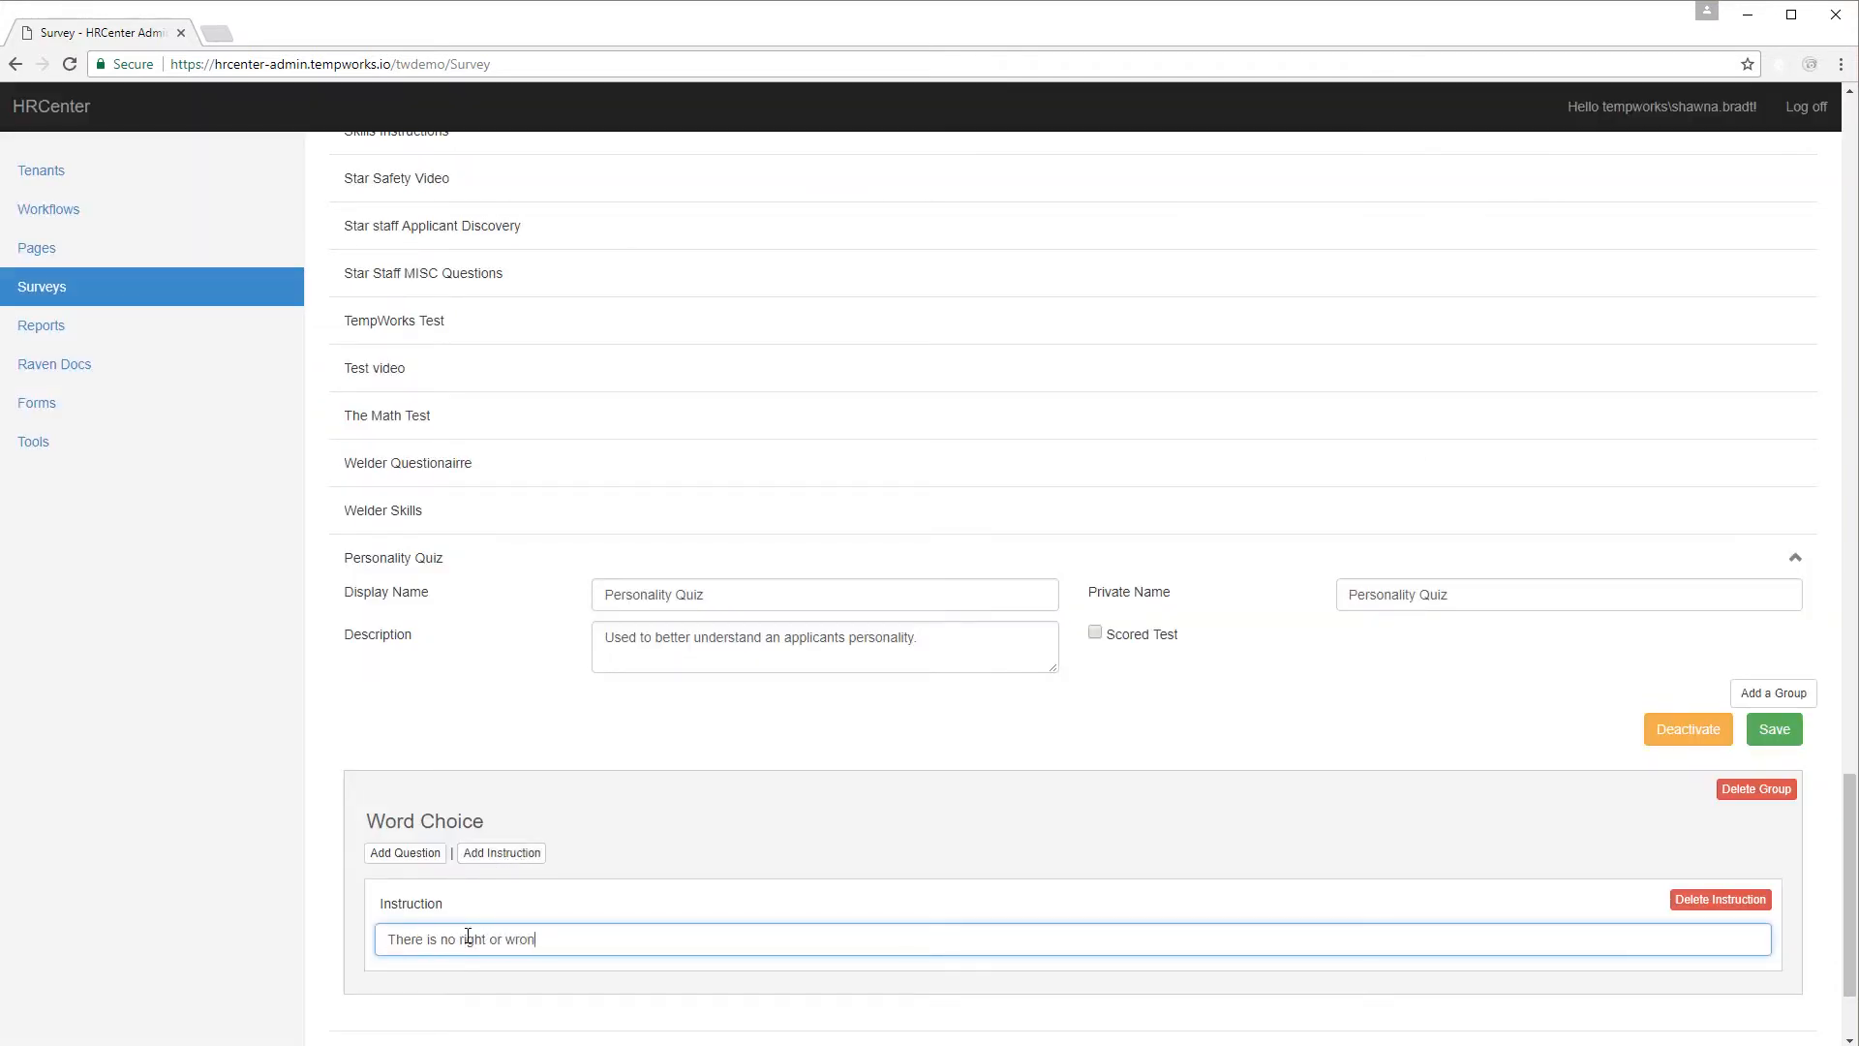
pyautogui.write('g answer - pick')
pyautogui.press('BackSpace')
pyautogui.press('BackSpace')
pyautogui.press('BackSpace')
pyautogui.press('BackSpace')
pyautogui.press('BackSpace')
pyautogui.press('BackSpace')
pyautogui.press('BackSpace')
pyautogui.write('- simply choose the best fitting word based on the question.')
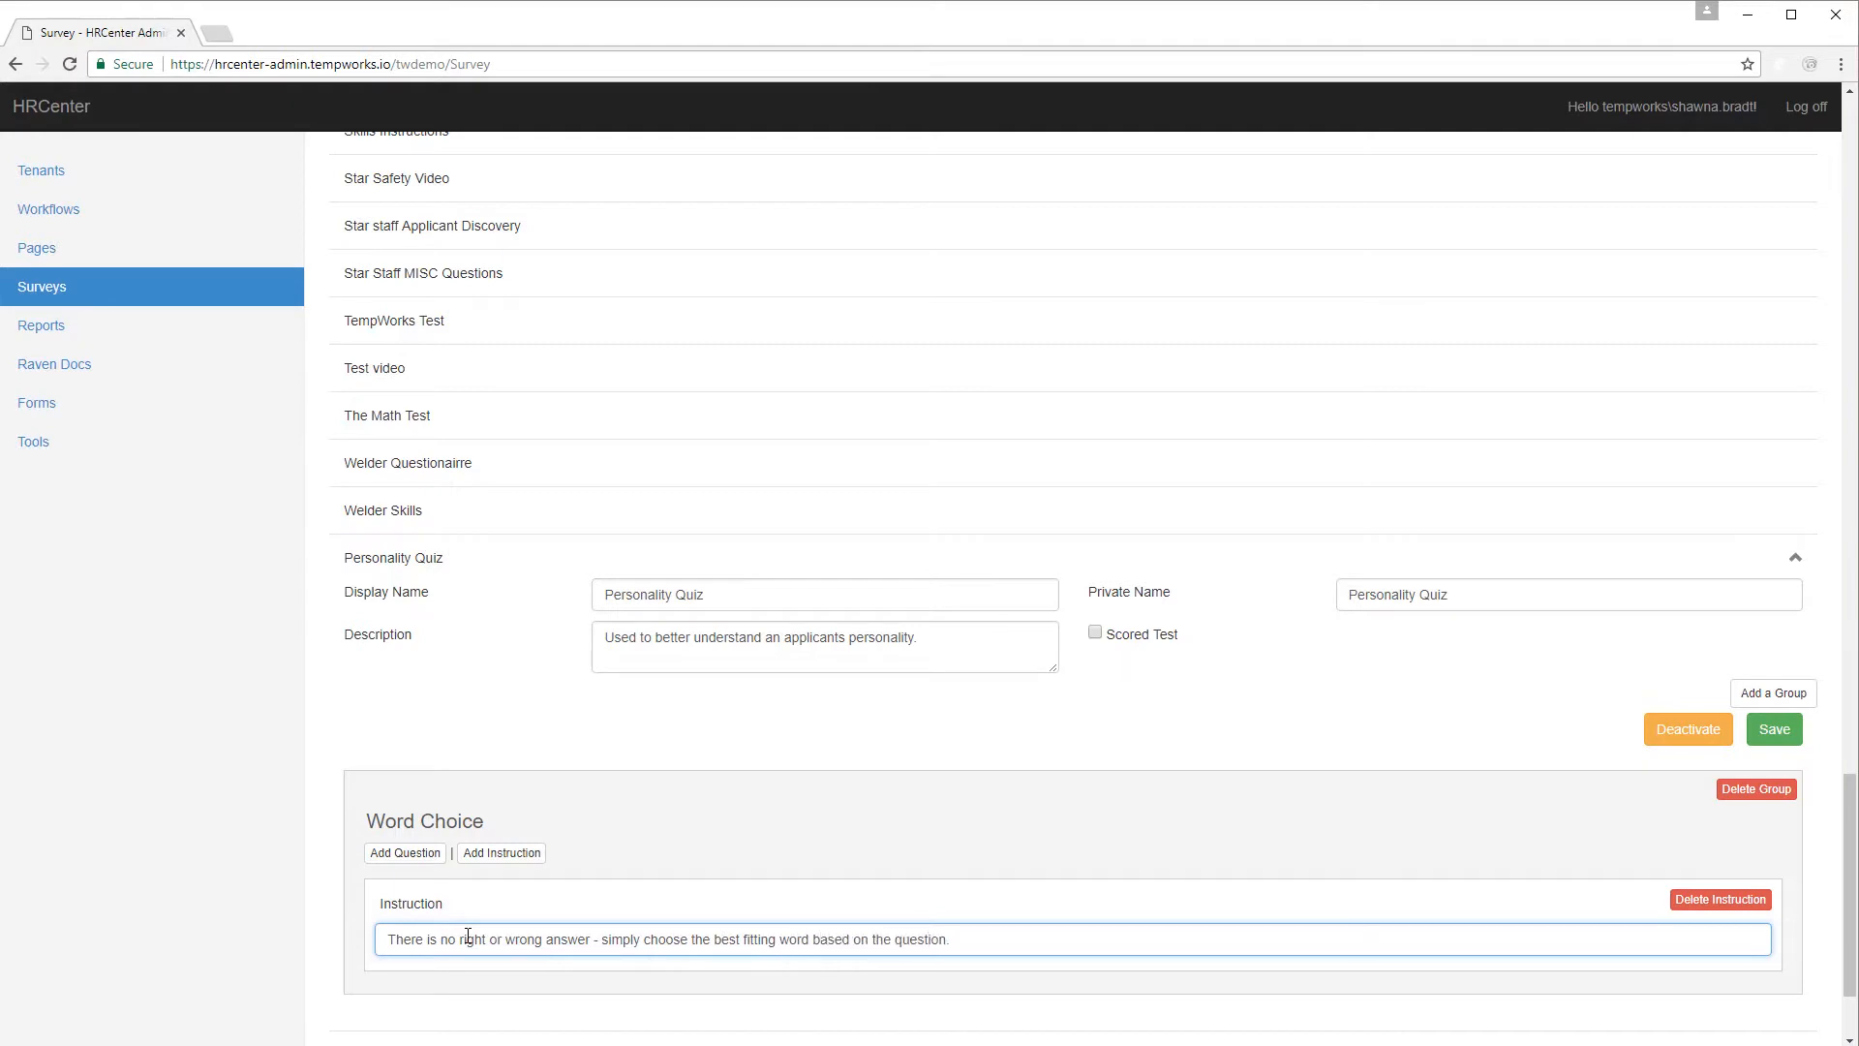
# Add the question "Which word best describes you?" to the Word Choice group with the answer type Radio.
pyautogui.scroll(-2, 960, 911)
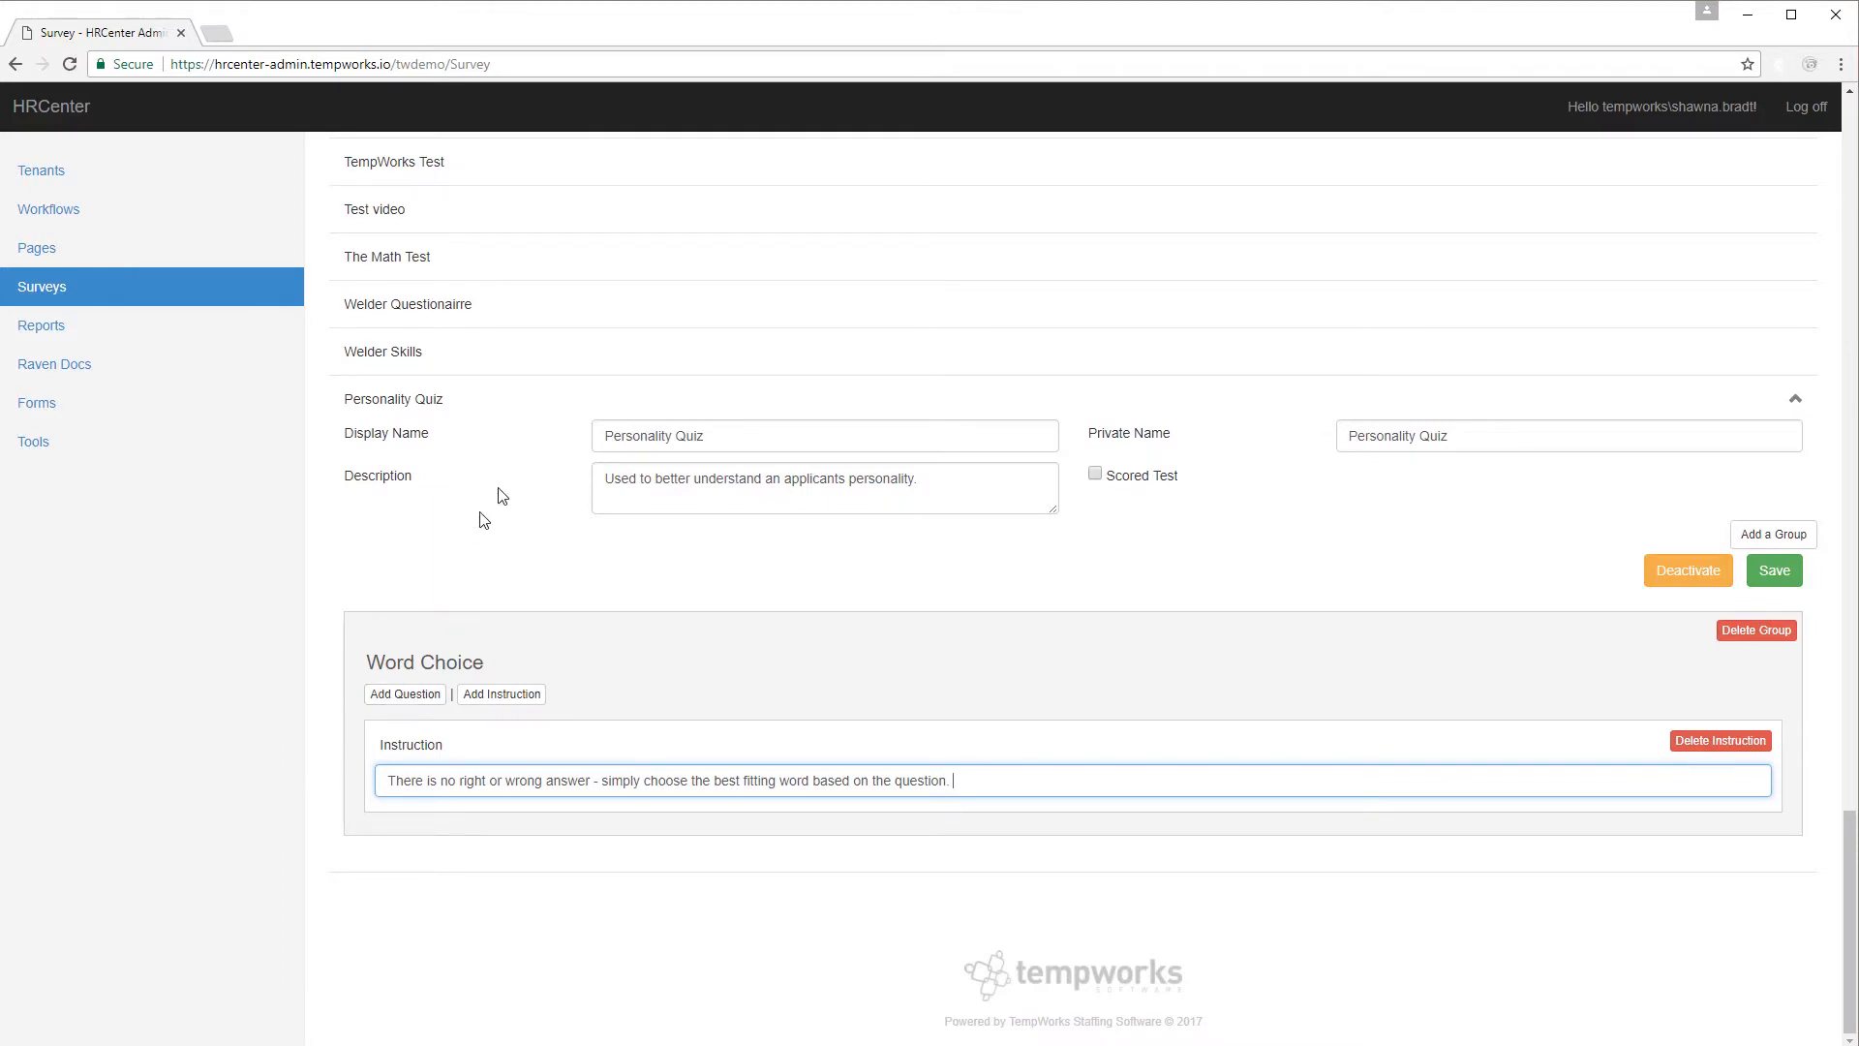
pyautogui.click(414, 706)
pyautogui.scroll(-1, 531, 814)
pyautogui.click(489, 797)
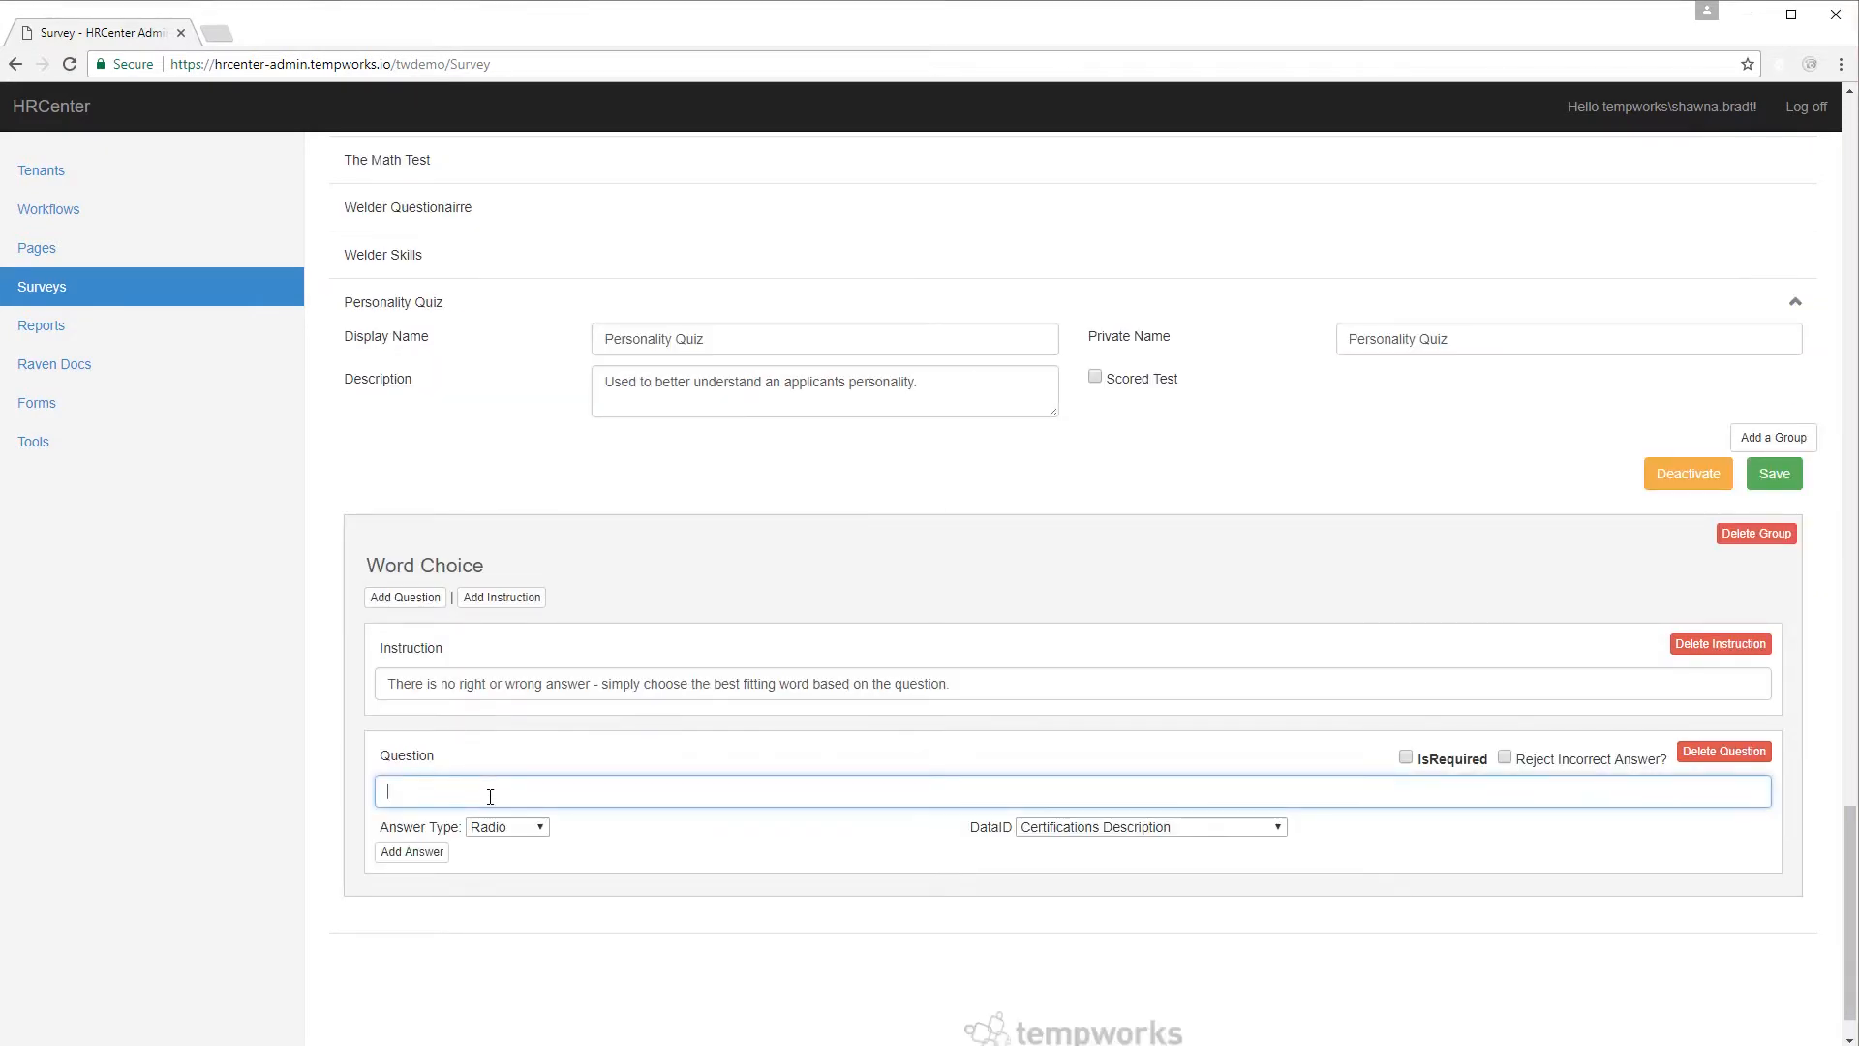
pyautogui.hotkey('ctrl', 'v')
pyautogui.scroll(-1, 751, 796)
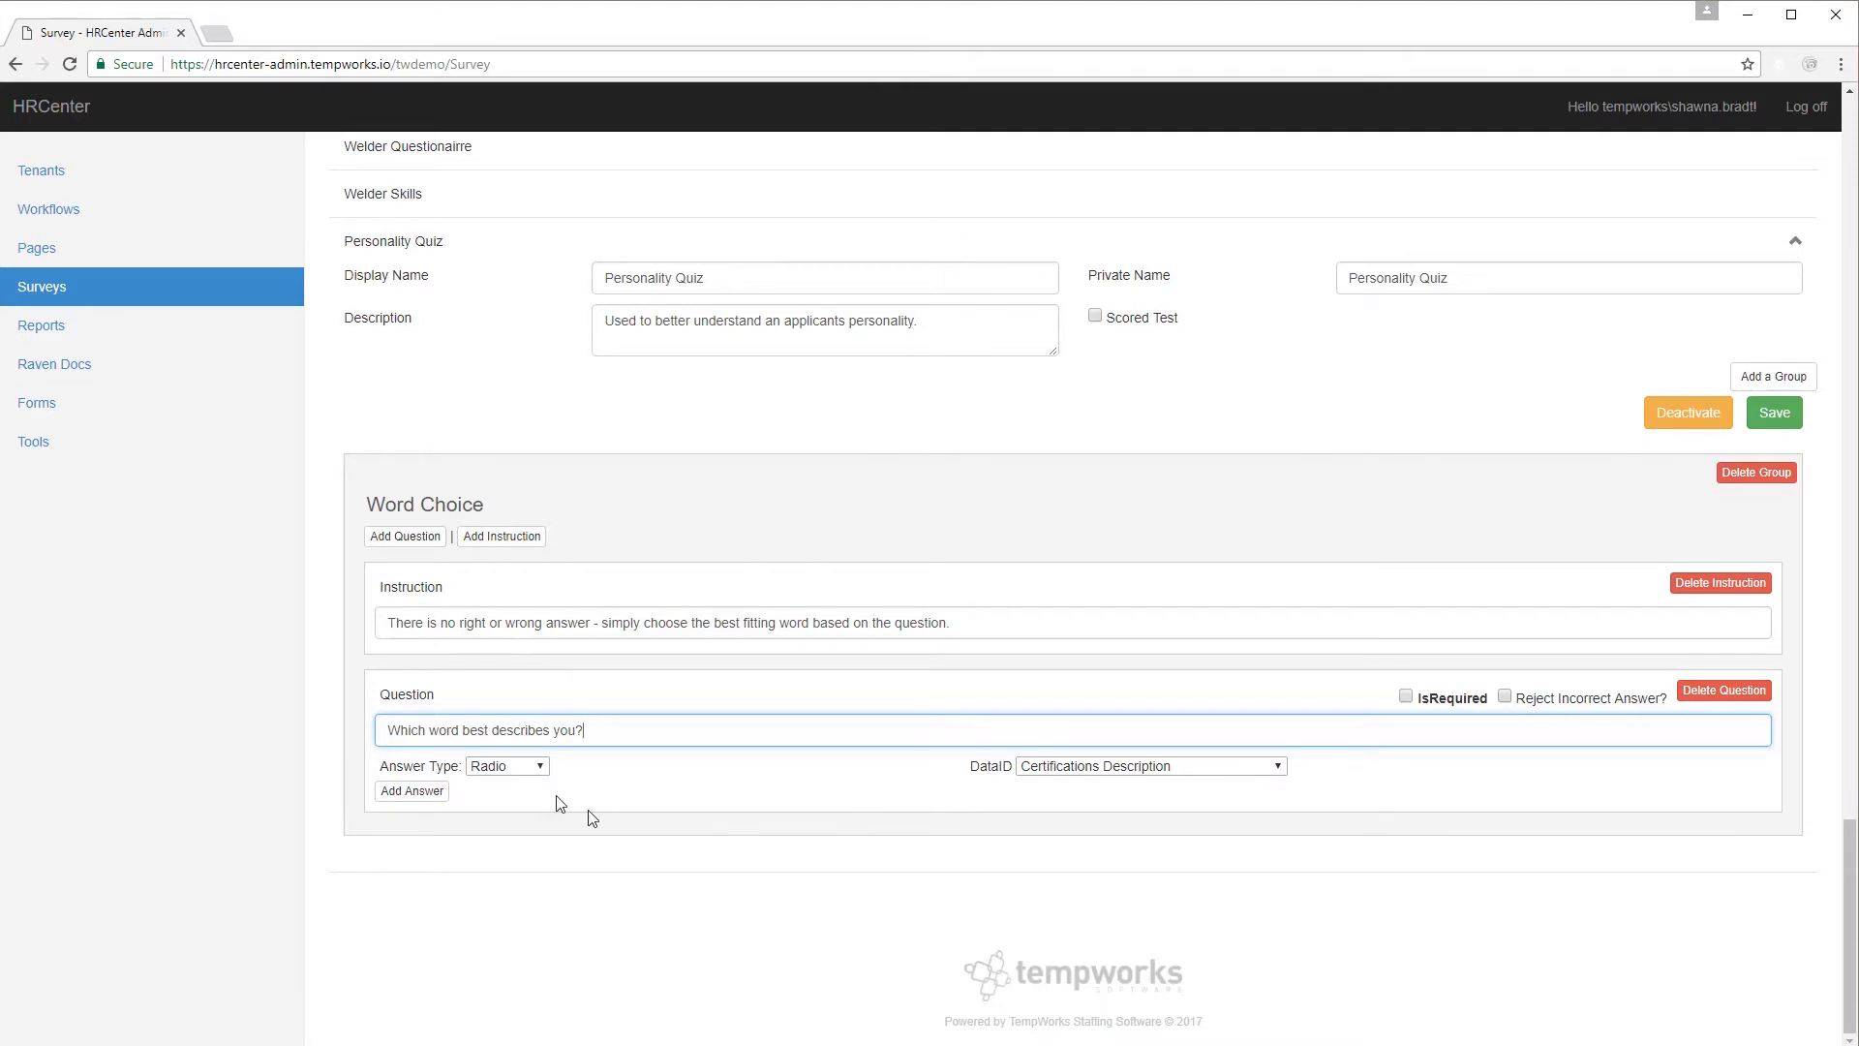
pyautogui.click(543, 767)
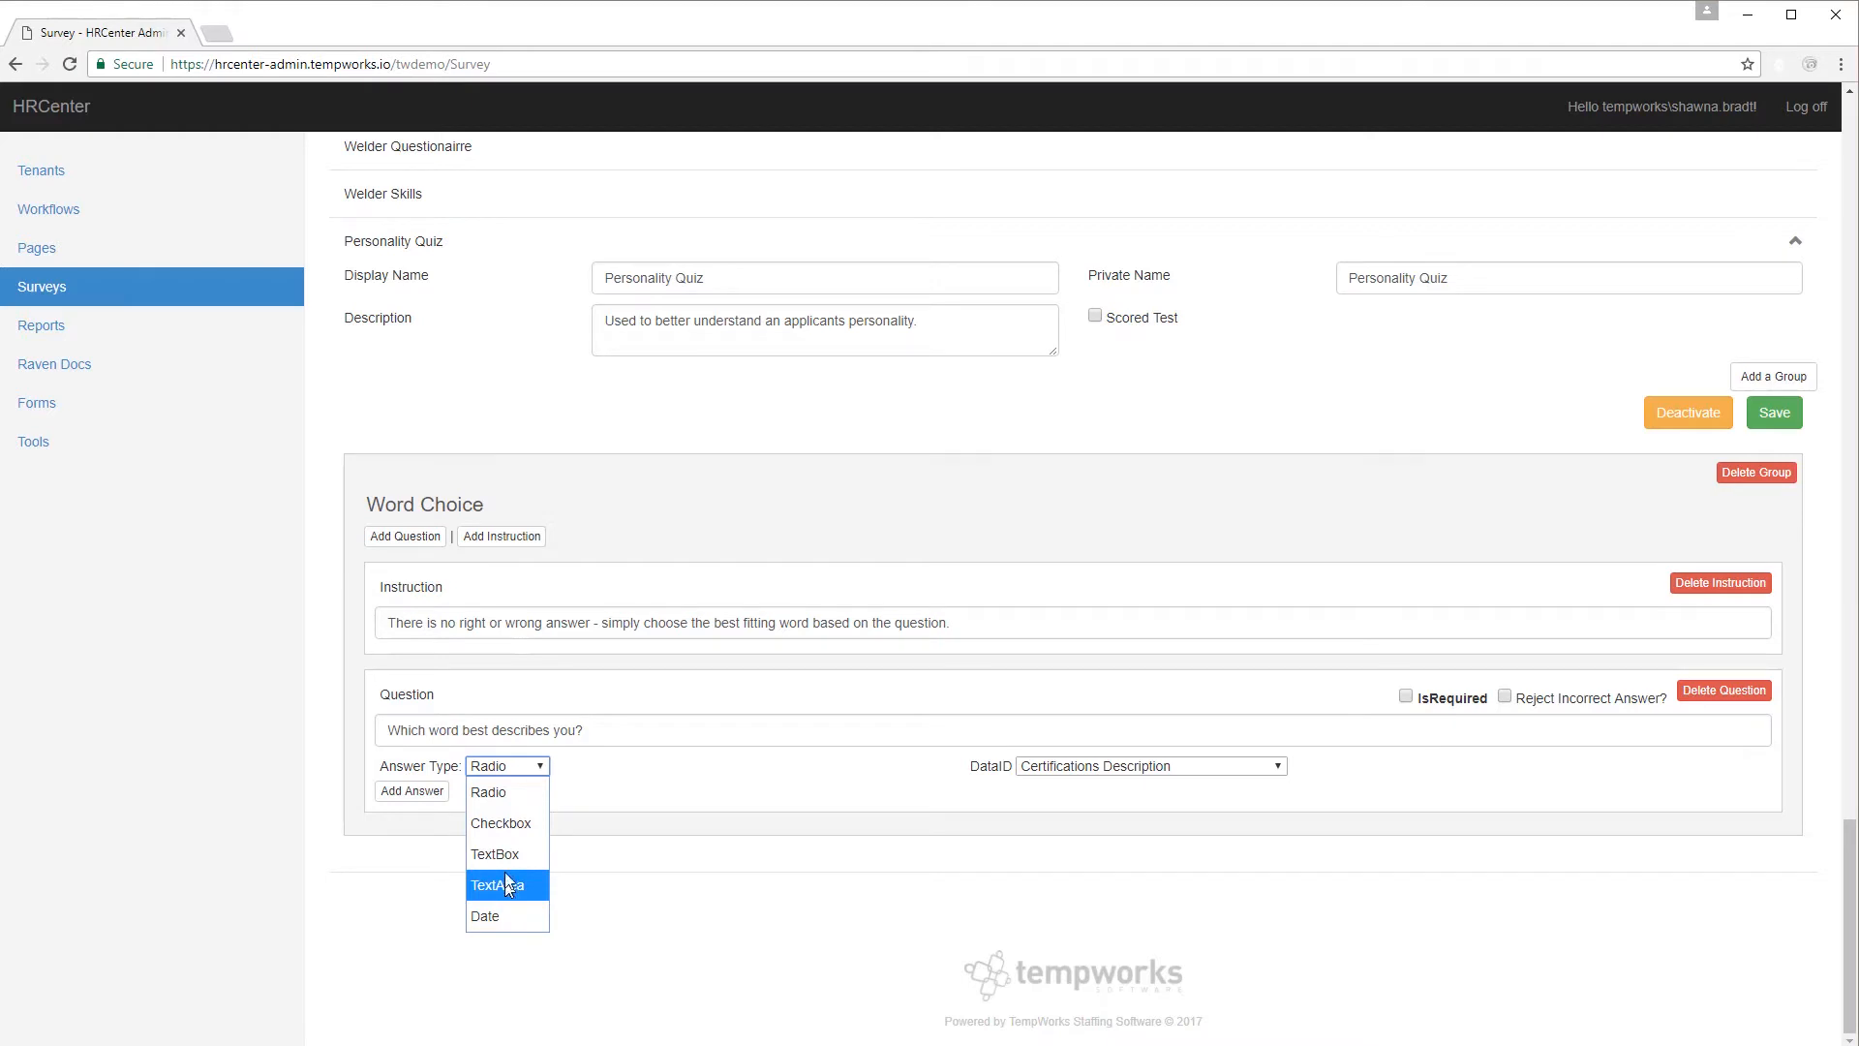
pyautogui.click(498, 792)
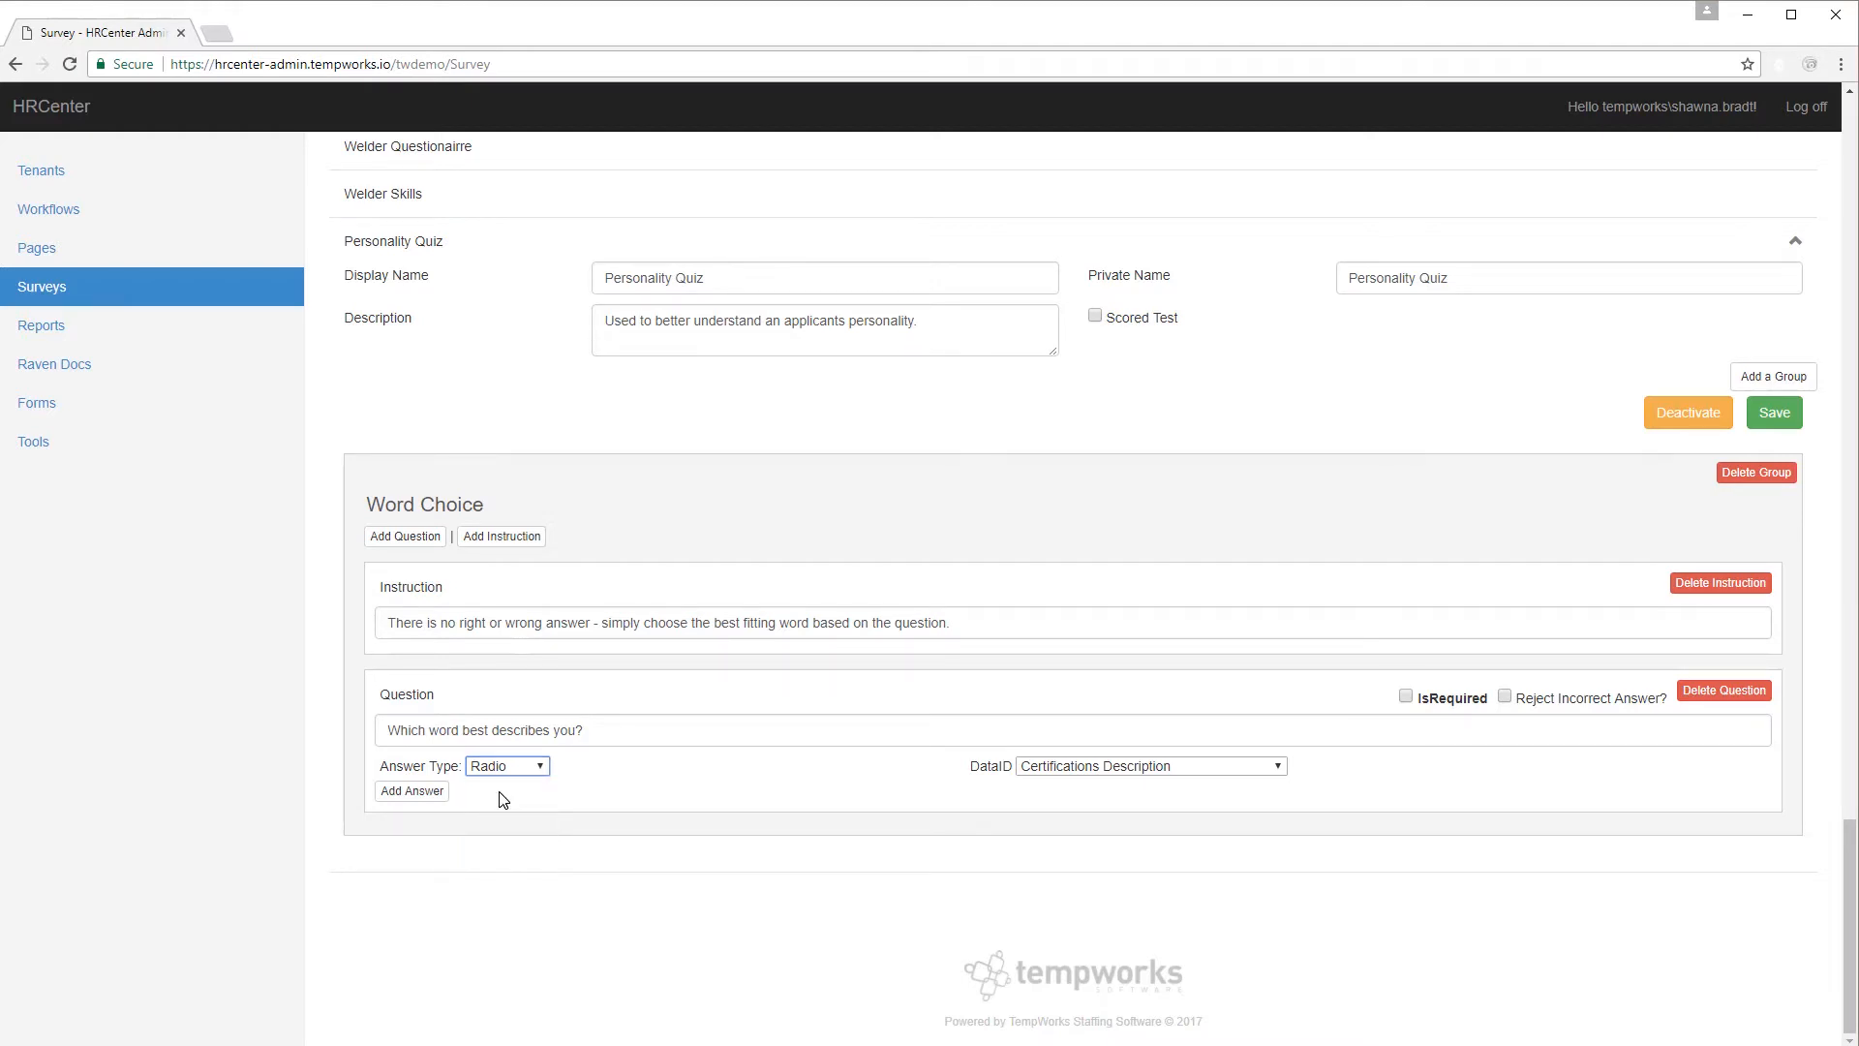
# Add the answers "Assertive" and "Charismatic" to the question "Which word best describes you?".
pyautogui.click(406, 792)
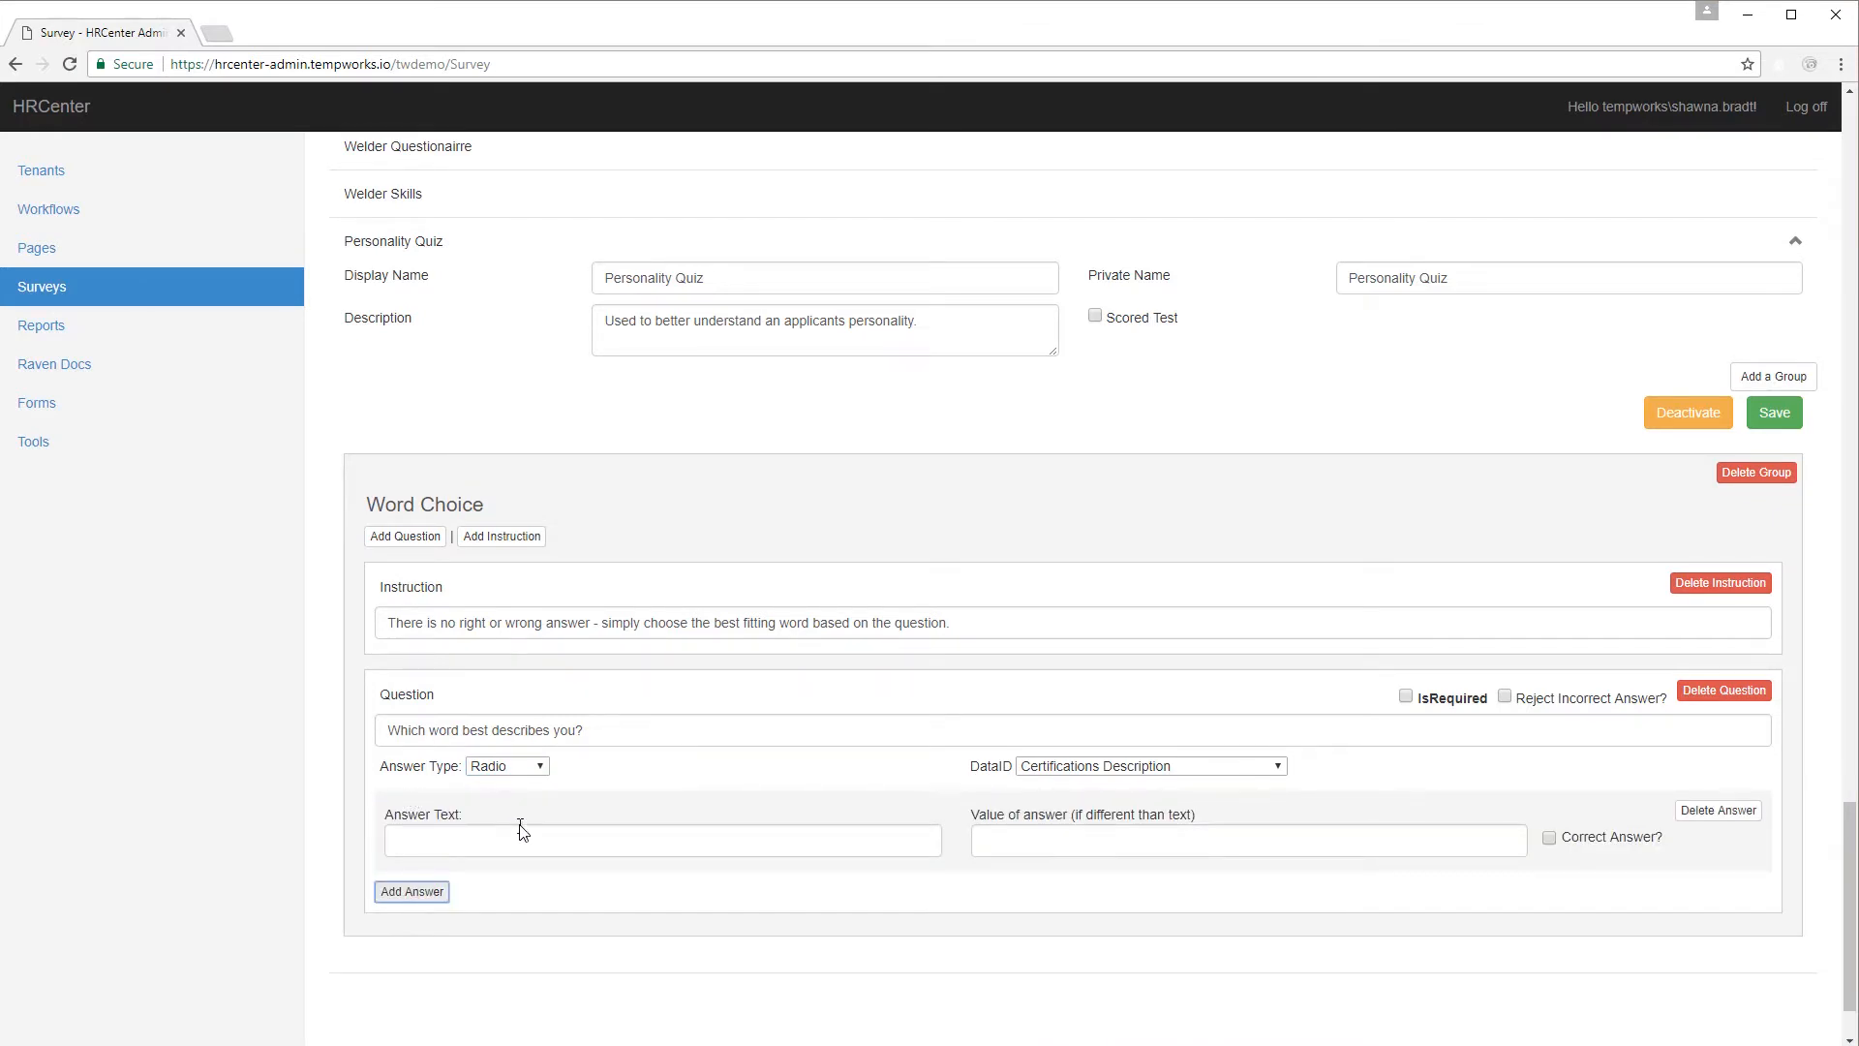
pyautogui.scroll(-1, 562, 803)
pyautogui.click(585, 752)
pyautogui.write('Assertive')
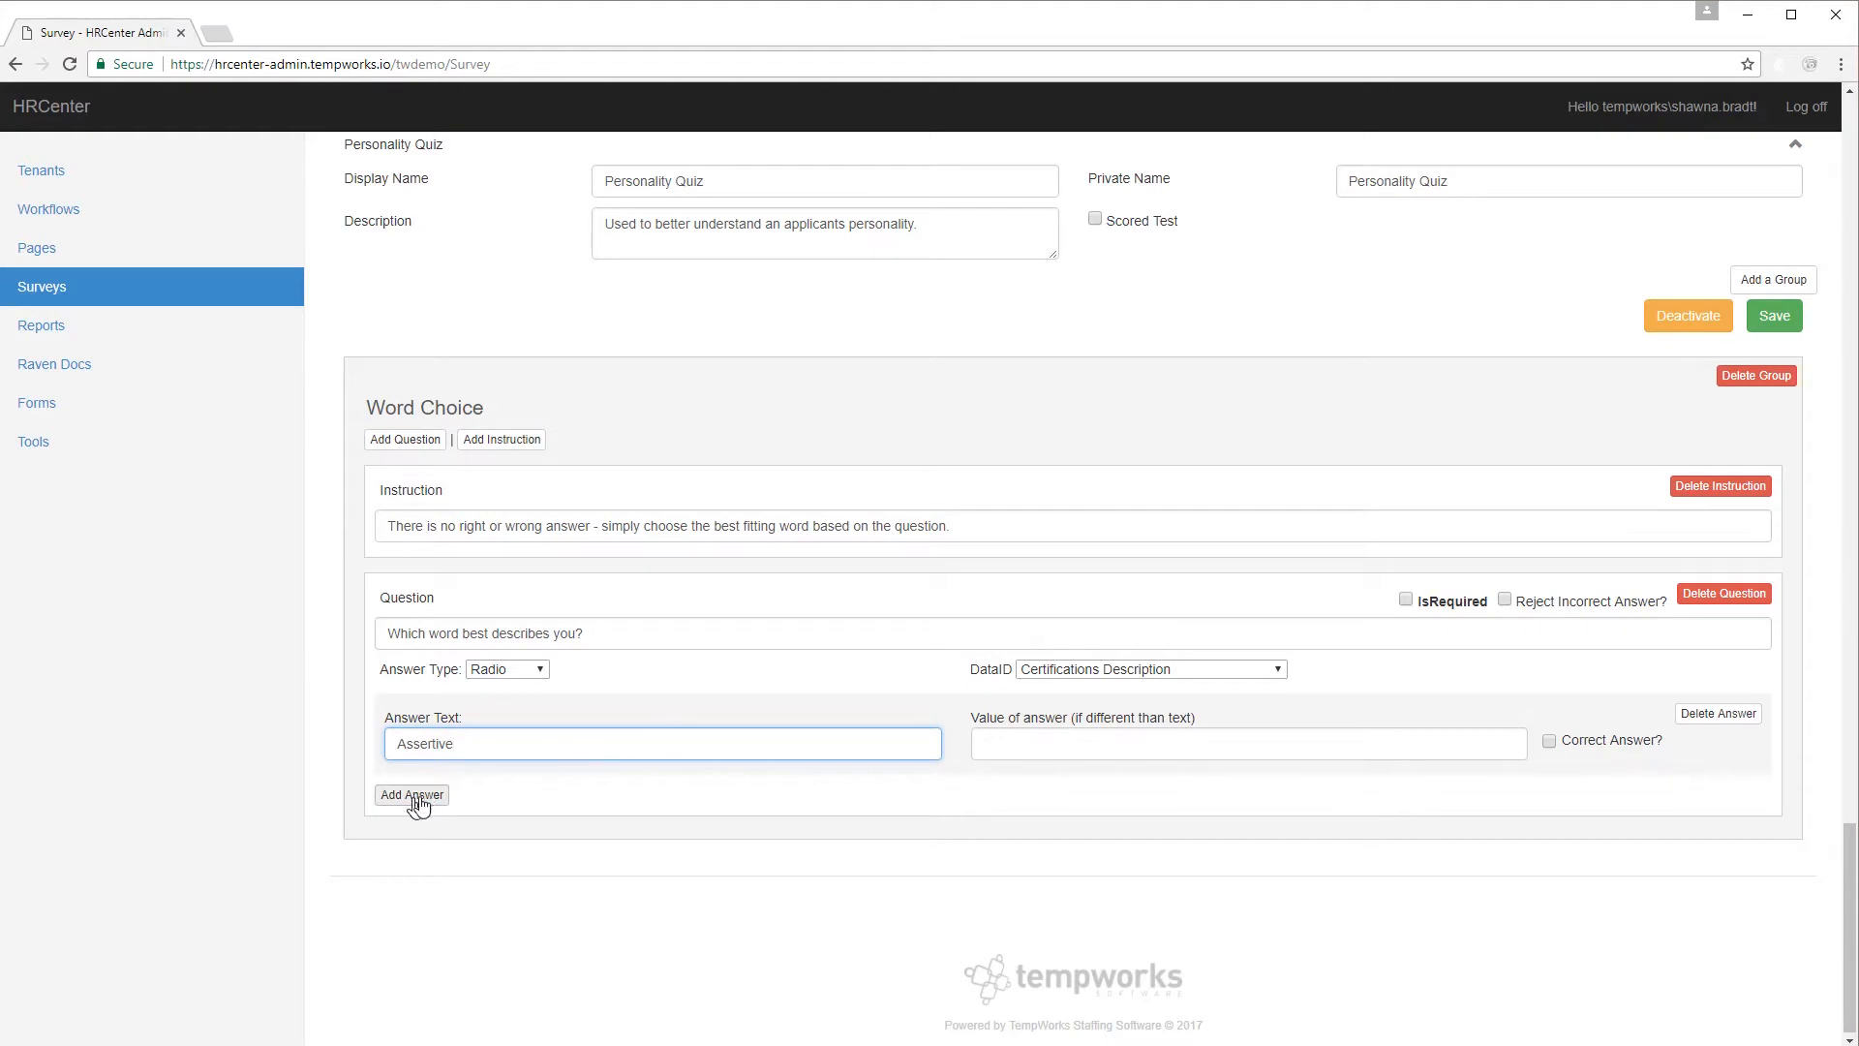
pyautogui.click(412, 794)
pyautogui.click(491, 831)
pyautogui.write('Charismatic')
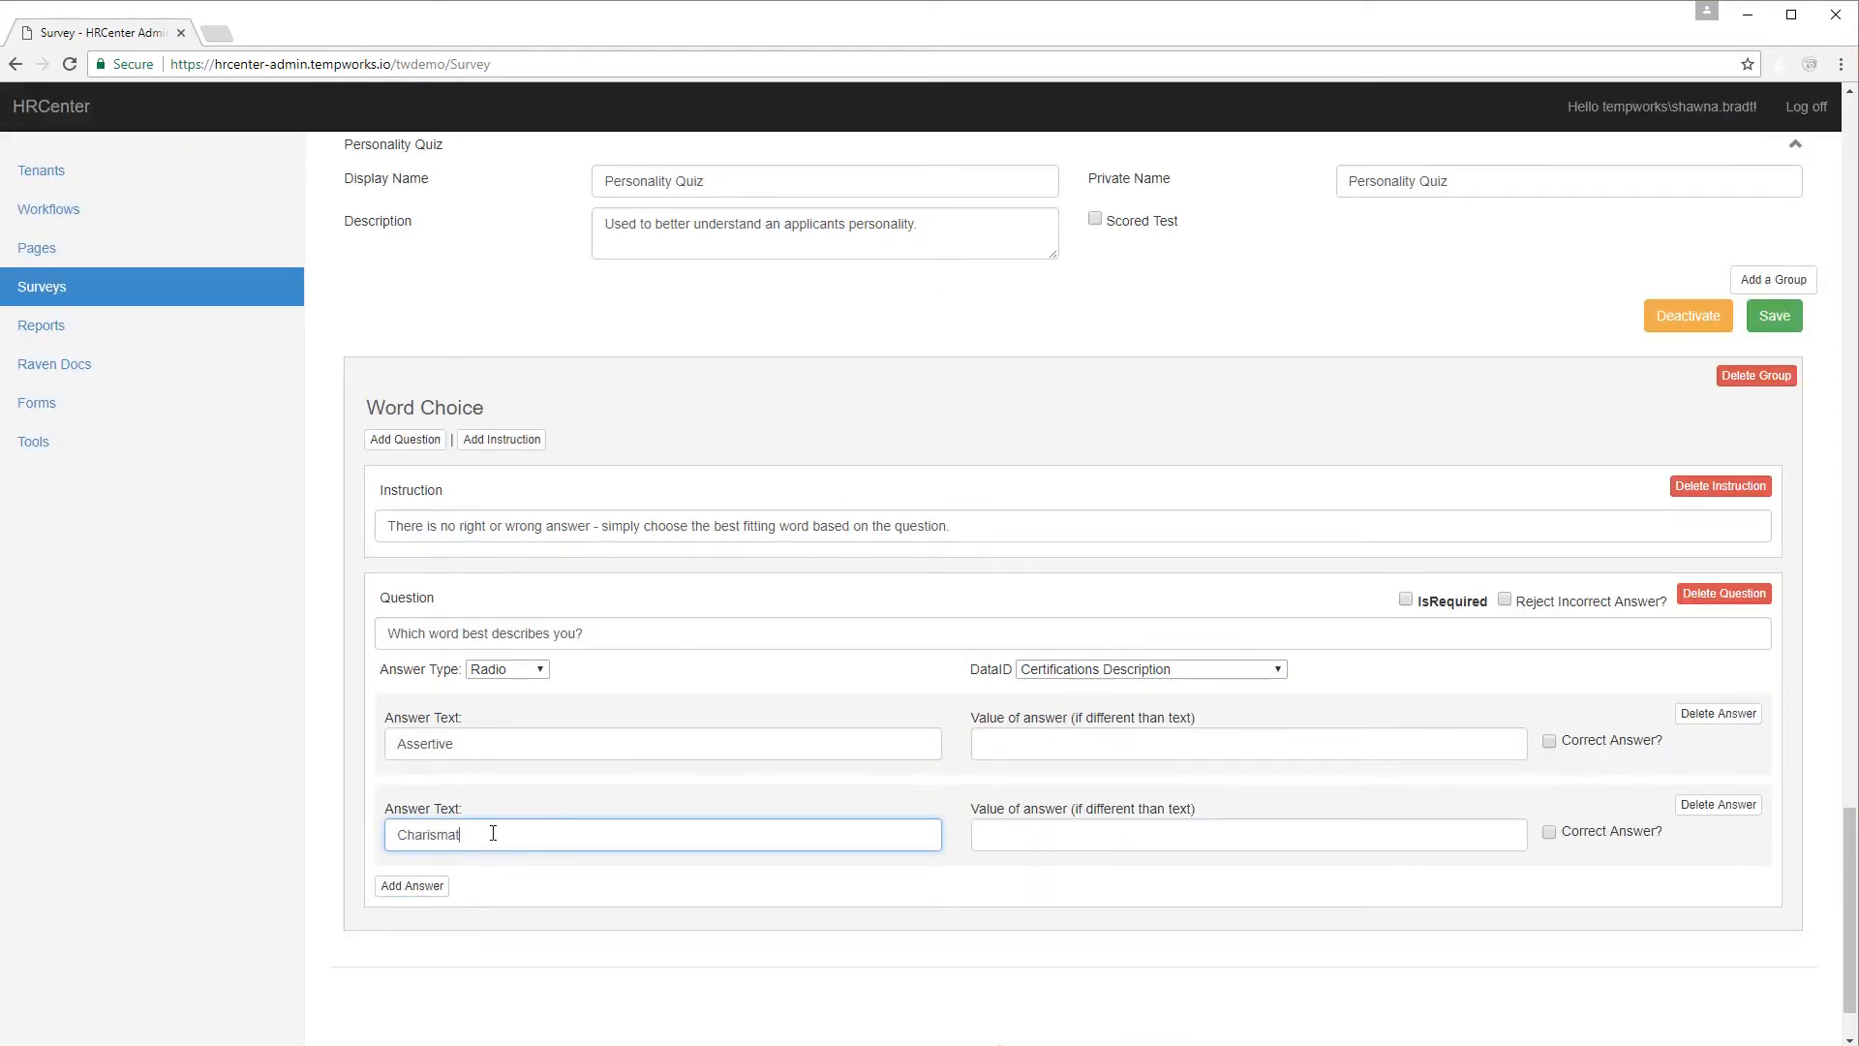
# Add the answers "Analytical" and "Caring" to the question "Which word best describes you?".
pyautogui.click(411, 885)
pyautogui.click(522, 931)
pyautogui.write('Analytical')
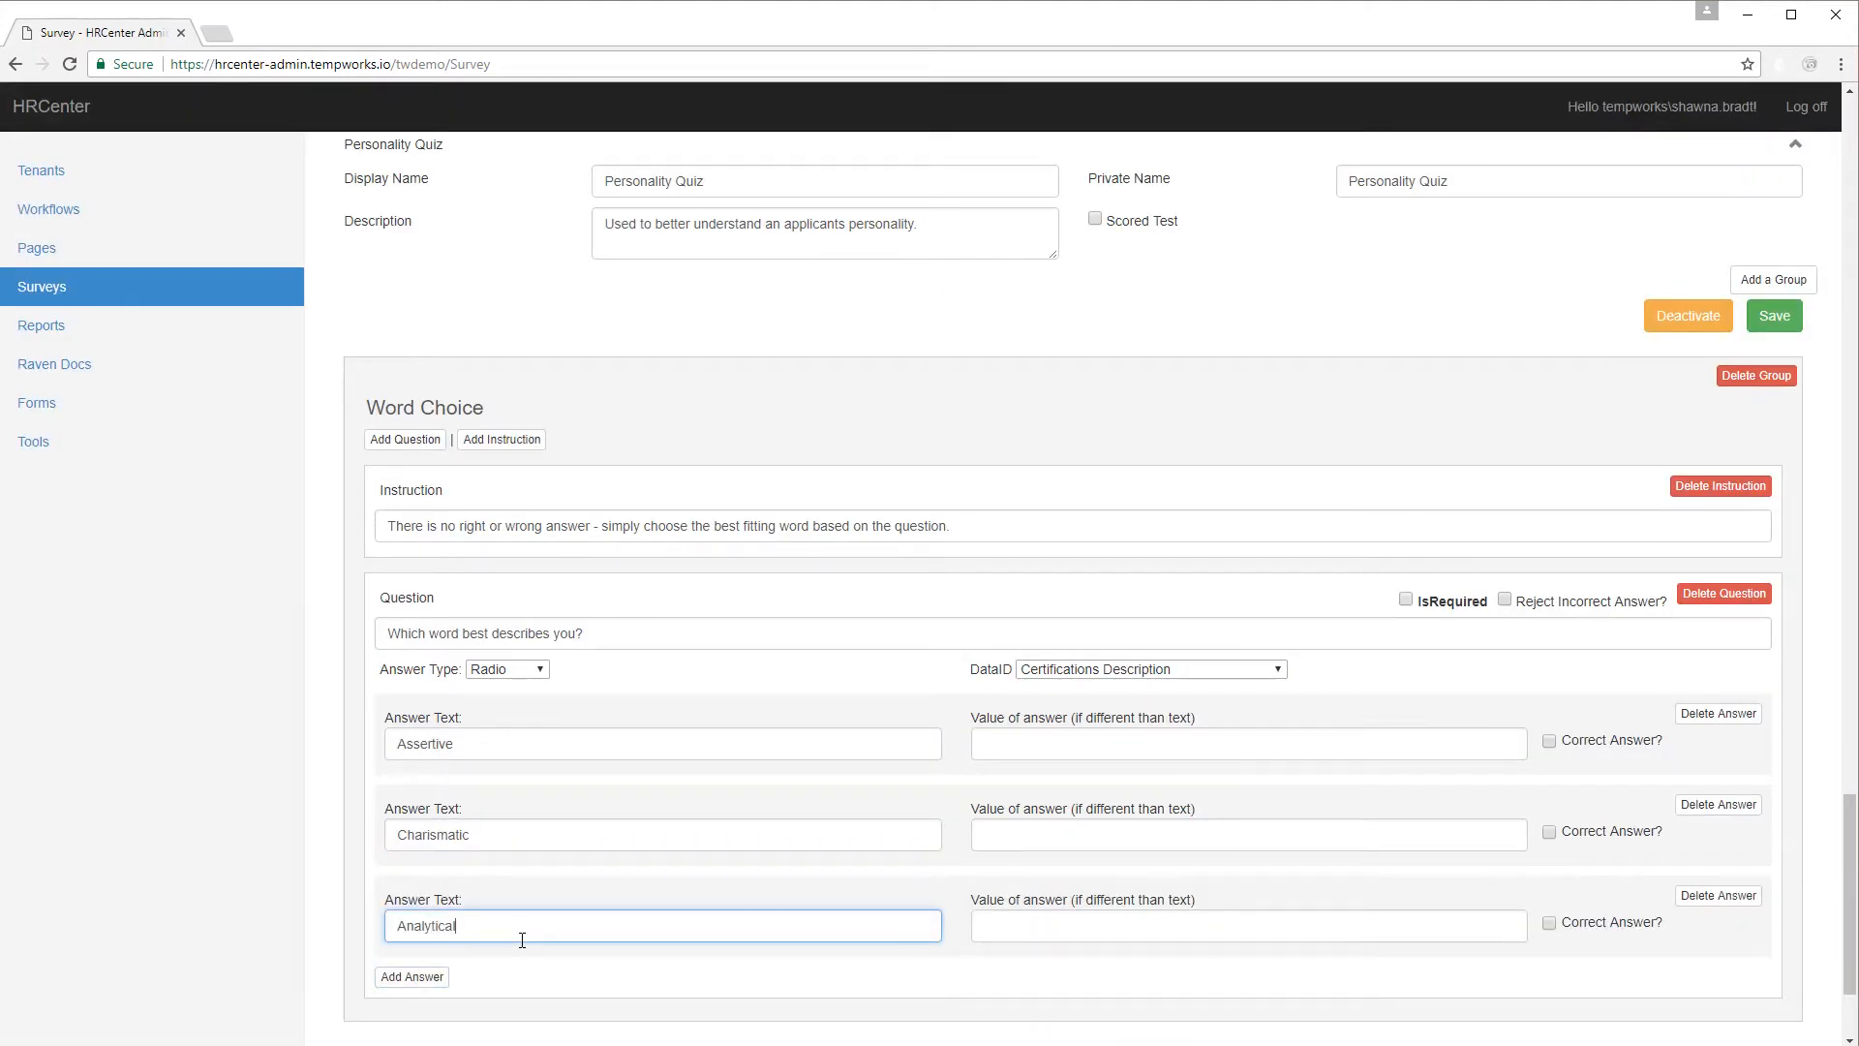
pyautogui.click(412, 976)
pyautogui.click(507, 1007)
pyautogui.scroll(-2, 559, 947)
pyautogui.write('Caring')
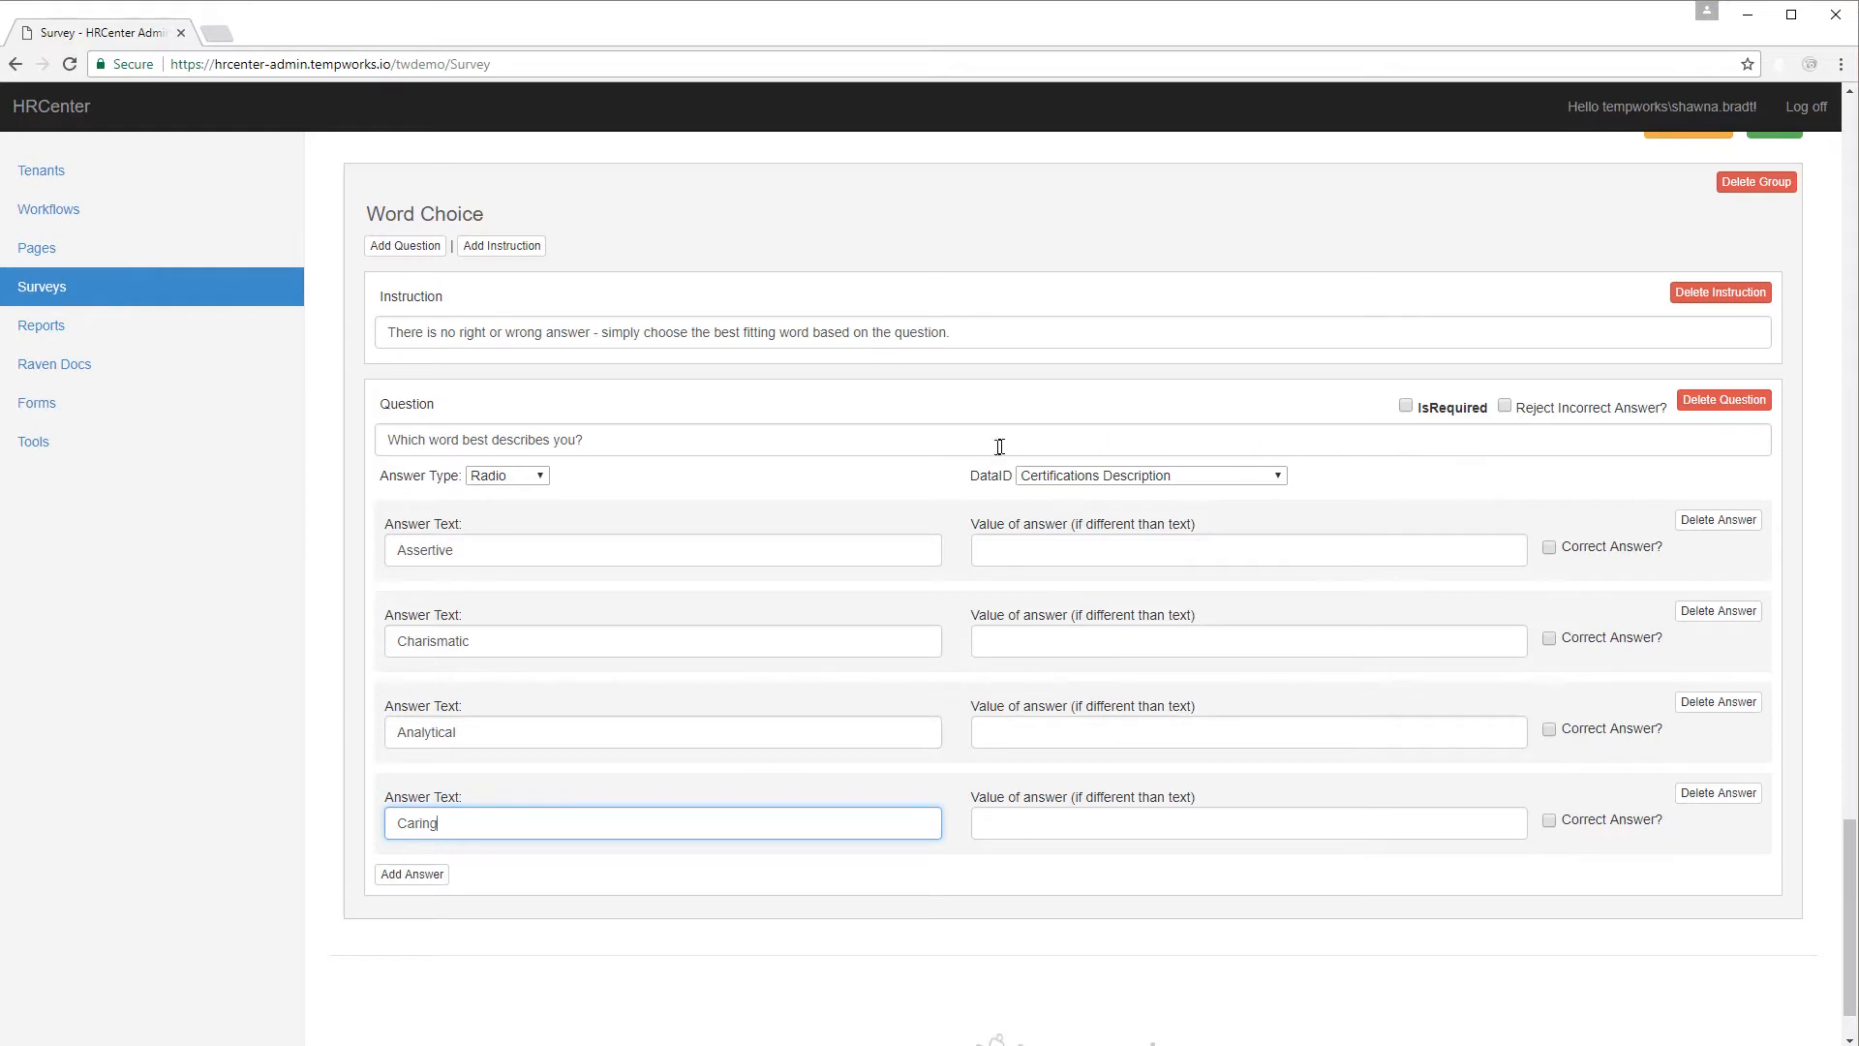
# Review the available DataID options for the first question without choosing a different one.
pyautogui.click(1280, 481)
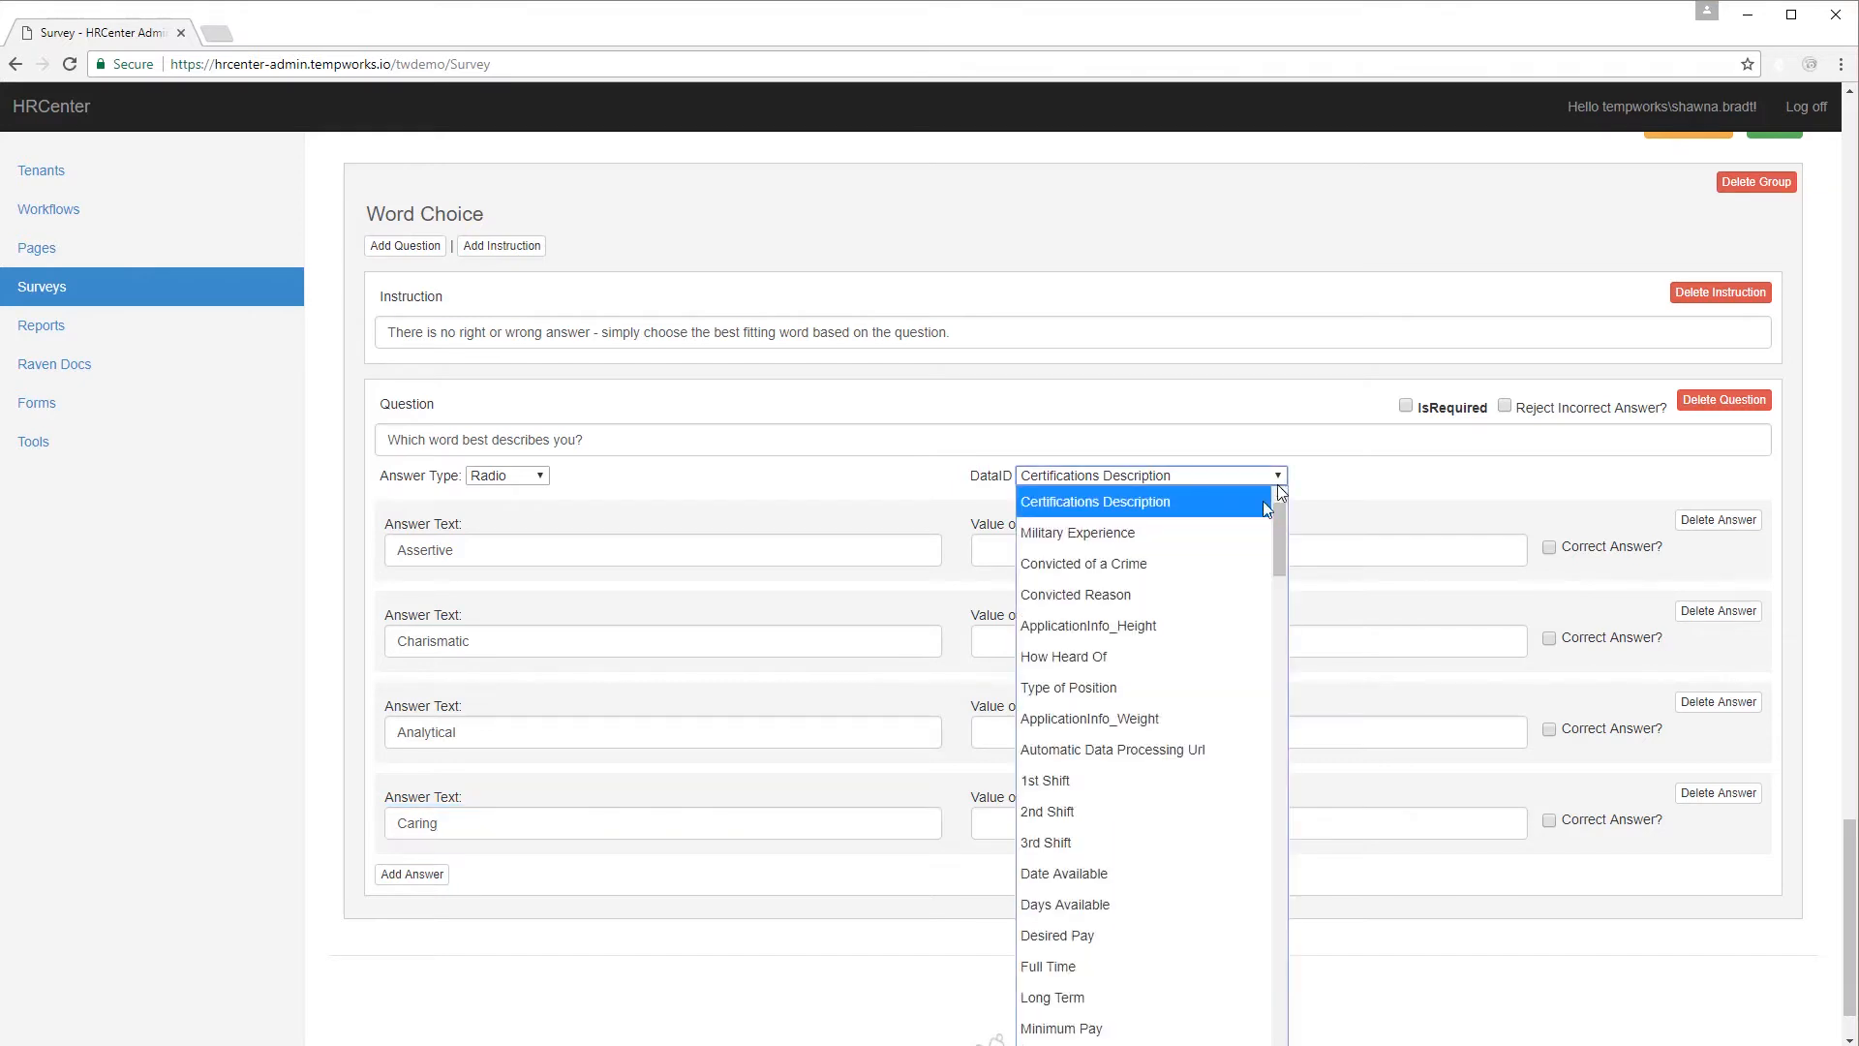
pyautogui.scroll(-6, 1182, 643)
pyautogui.scroll(6, 1182, 643)
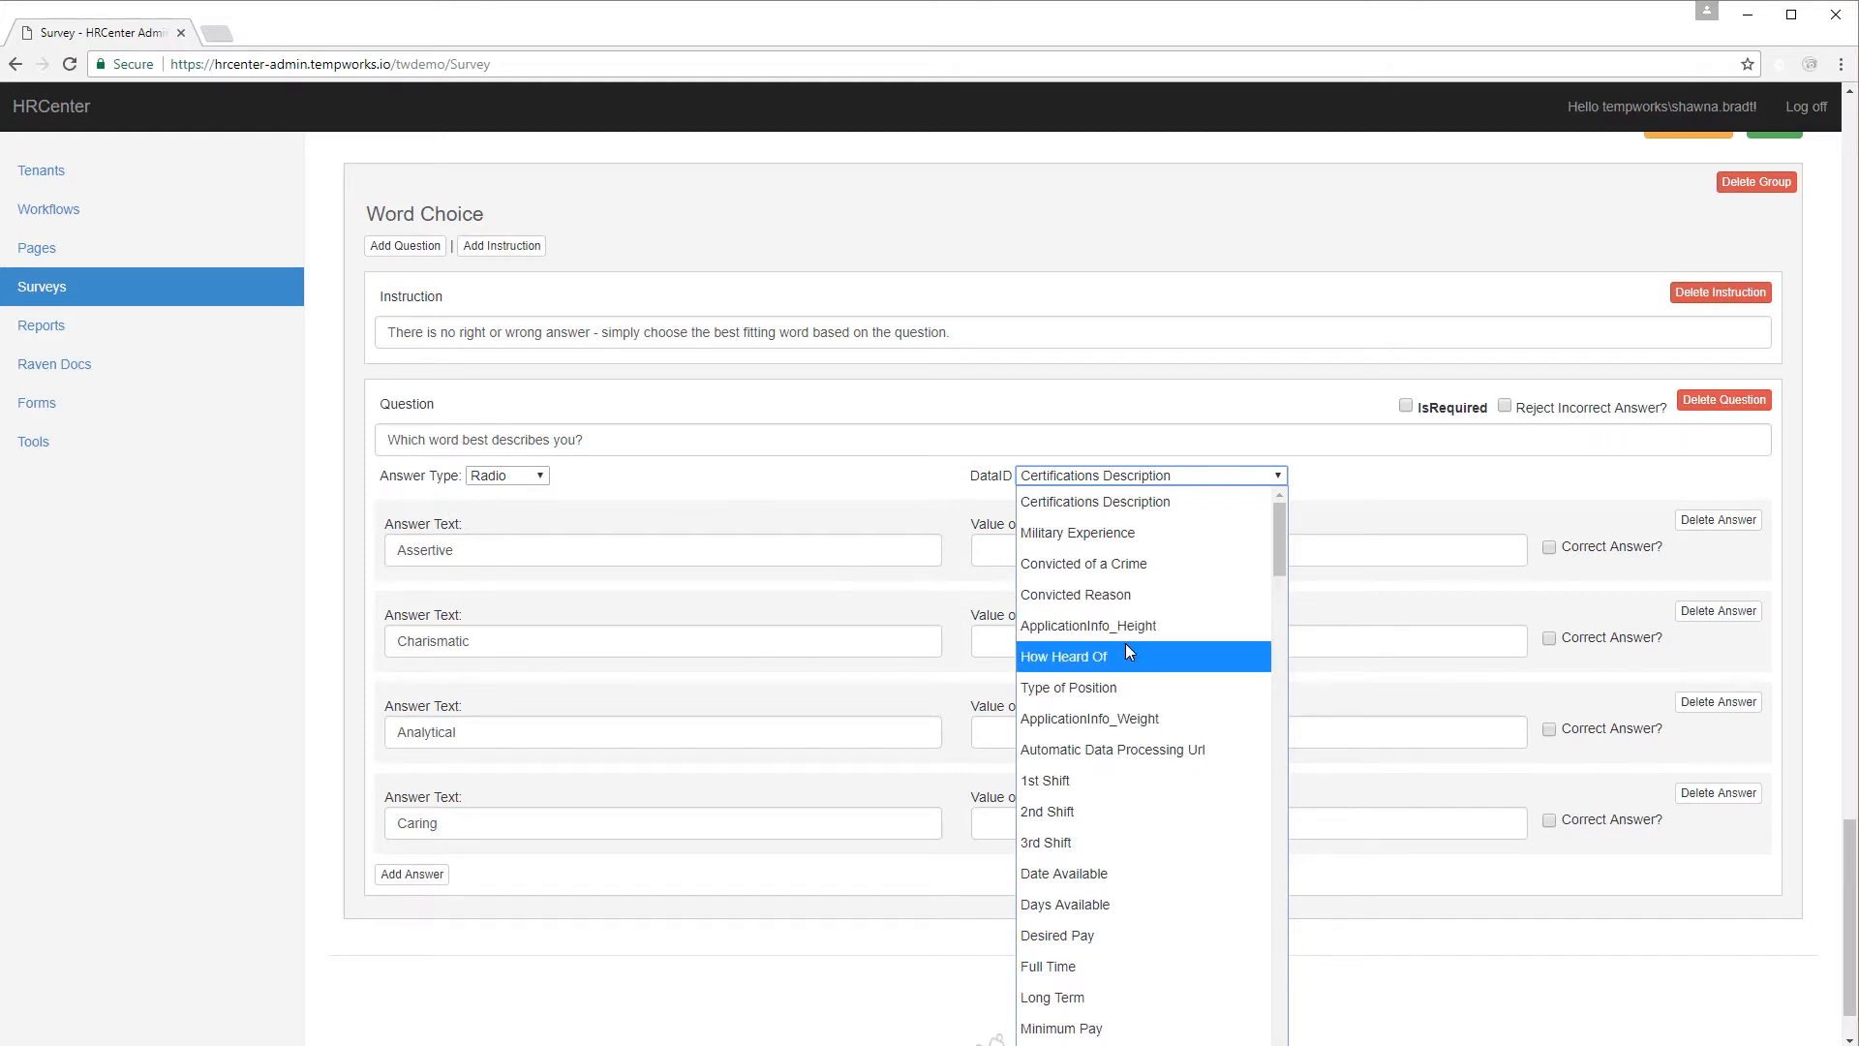
pyautogui.click(1319, 496)
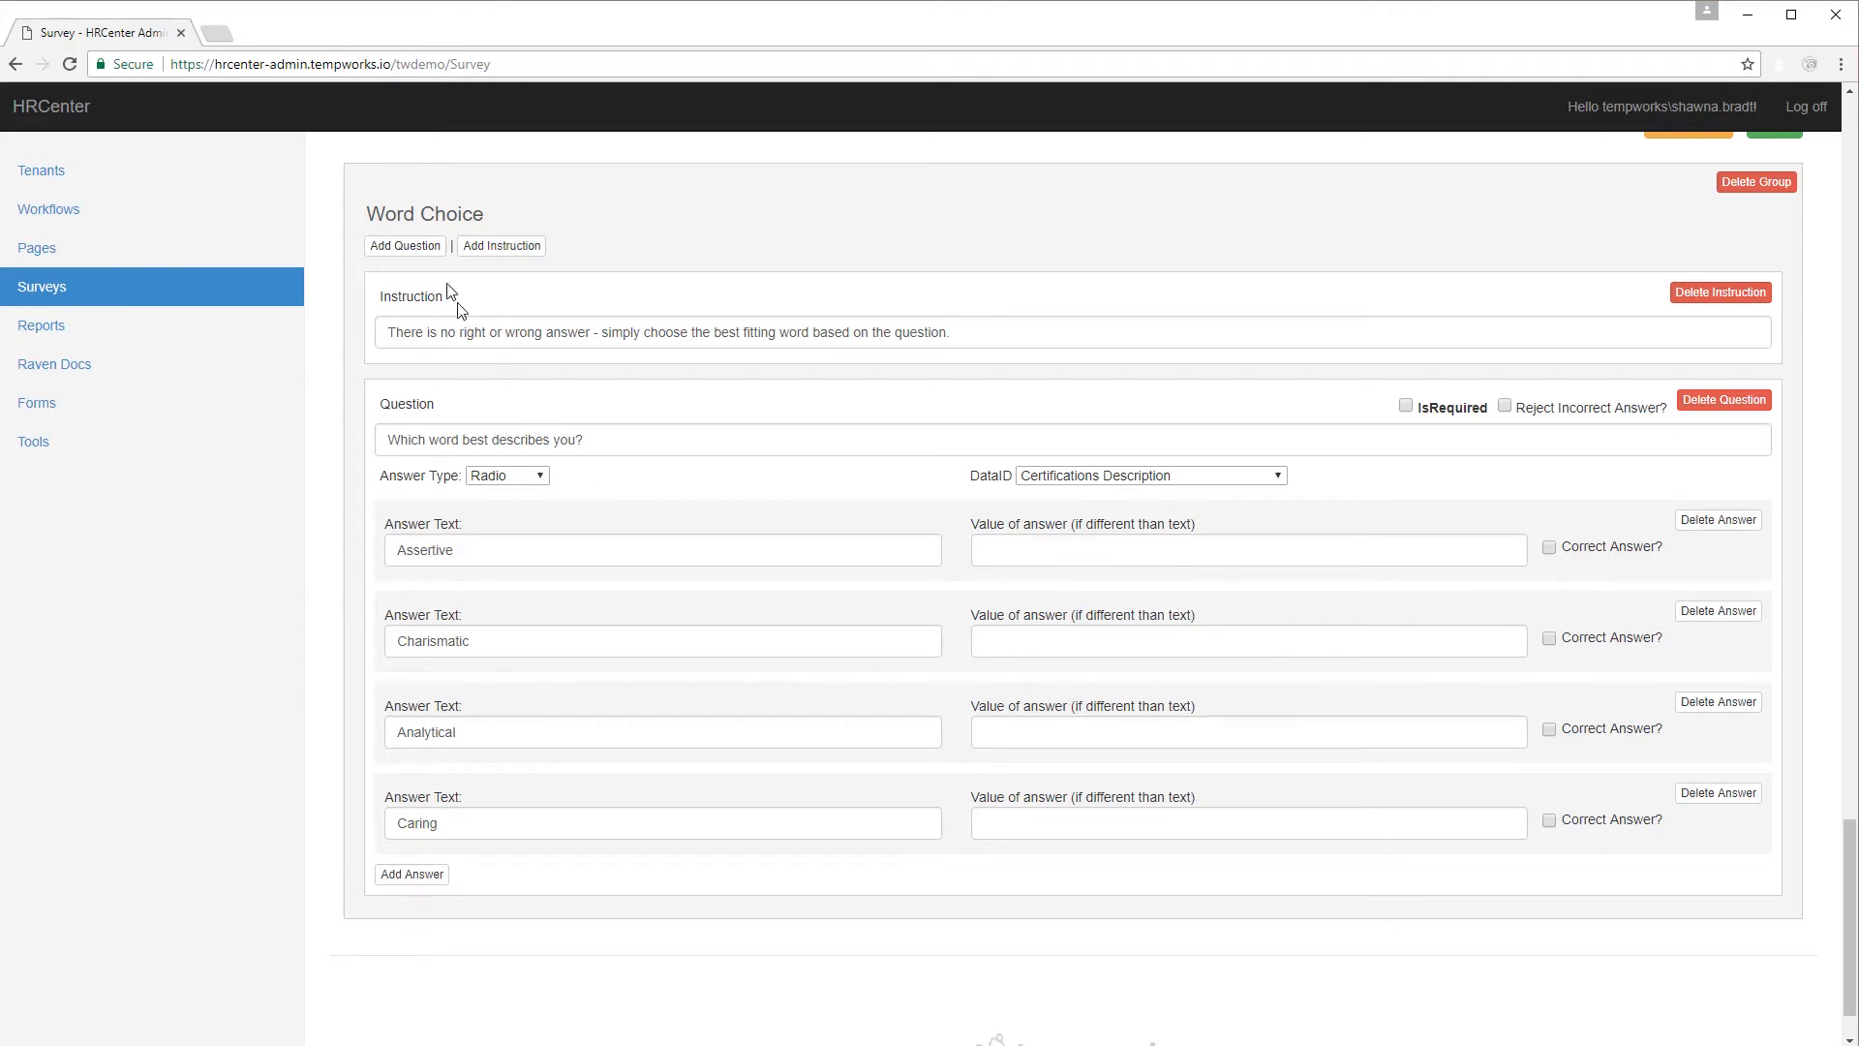
# Add a second question, "Which word least describes you?", to the Word Choice group.
pyautogui.click(425, 255)
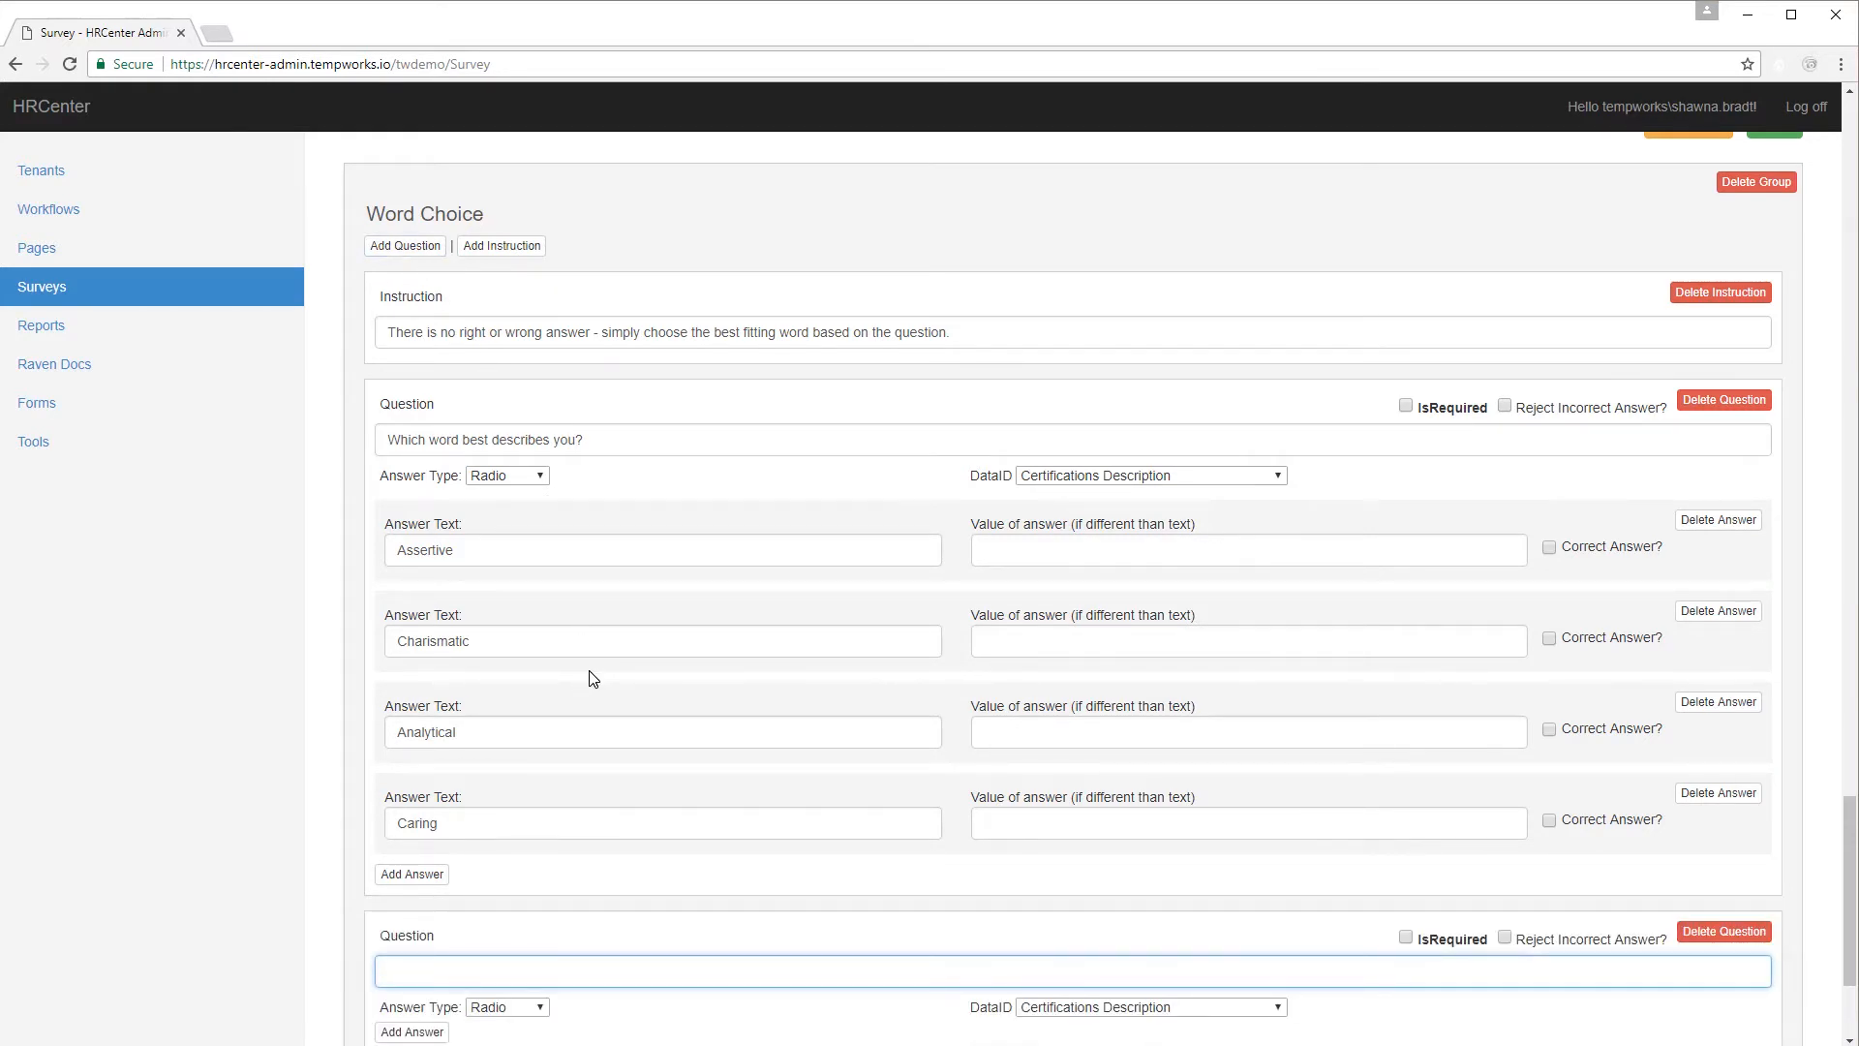
pyautogui.scroll(-3, 593, 678)
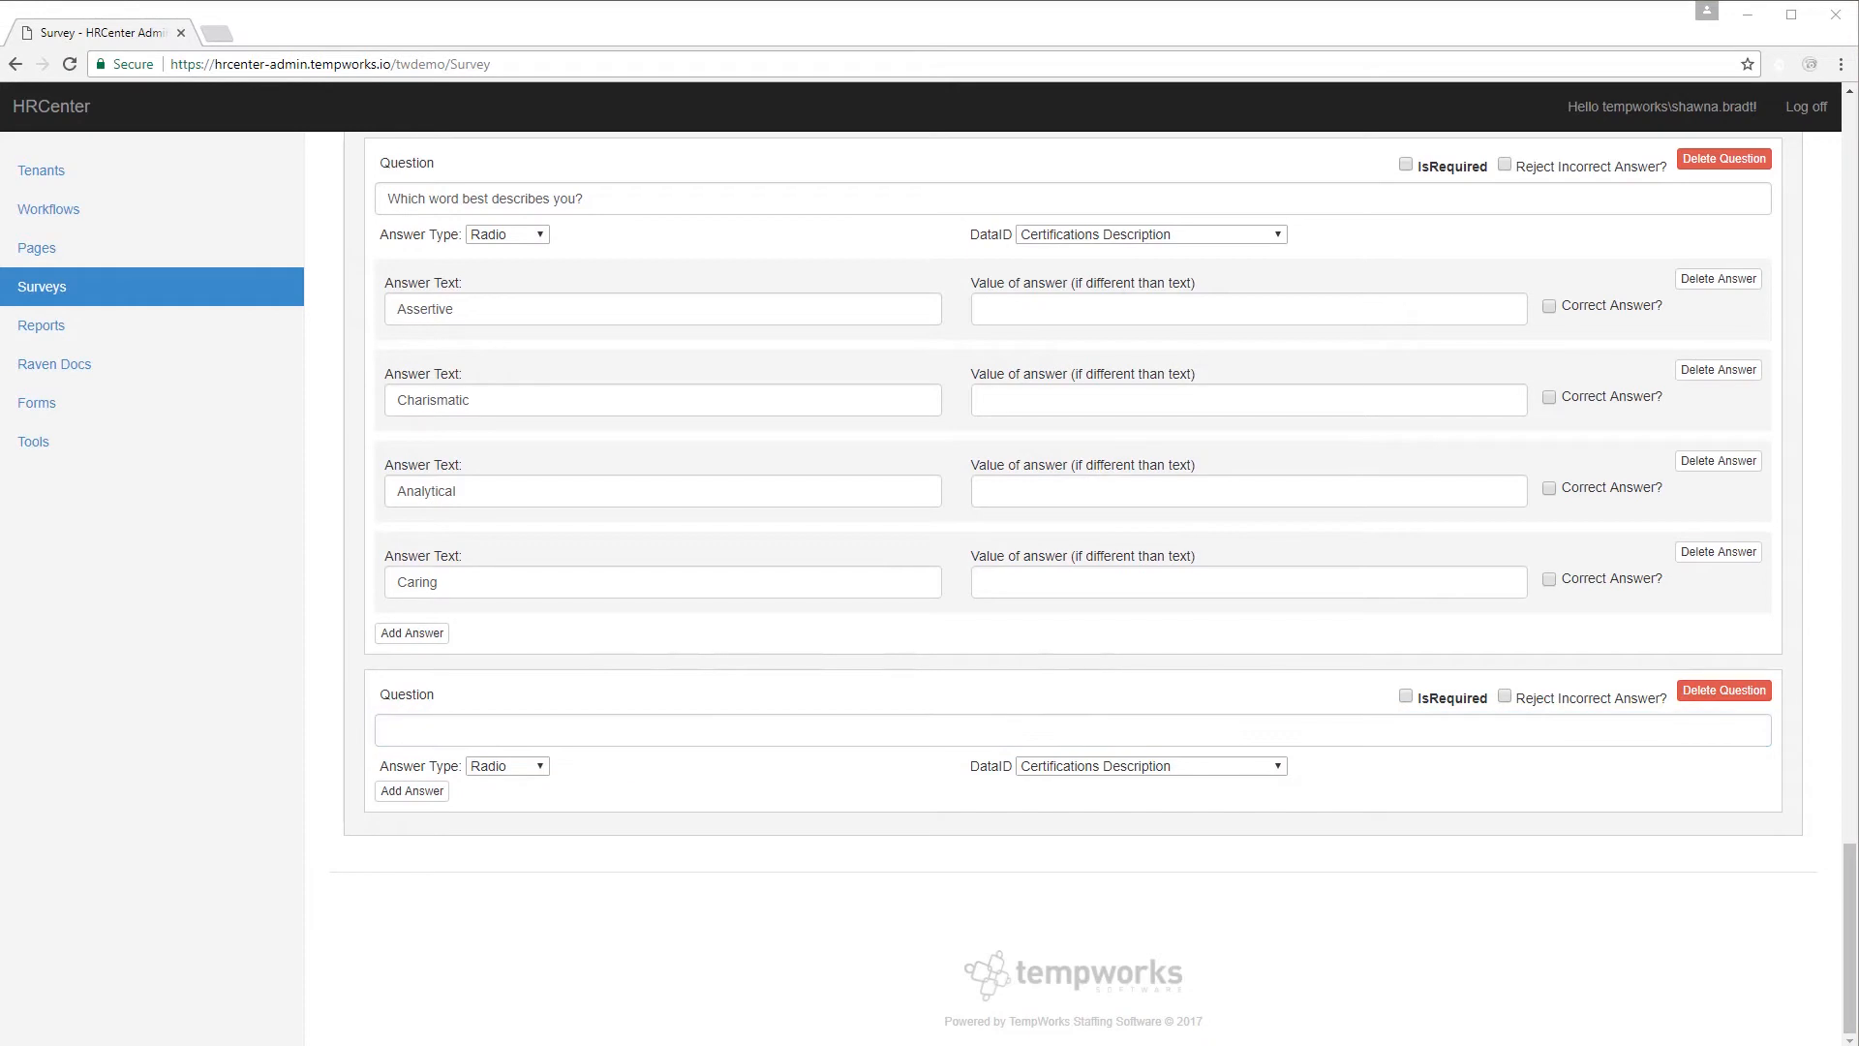
pyautogui.click(709, 736)
pyautogui.write('Which word least describes you?')
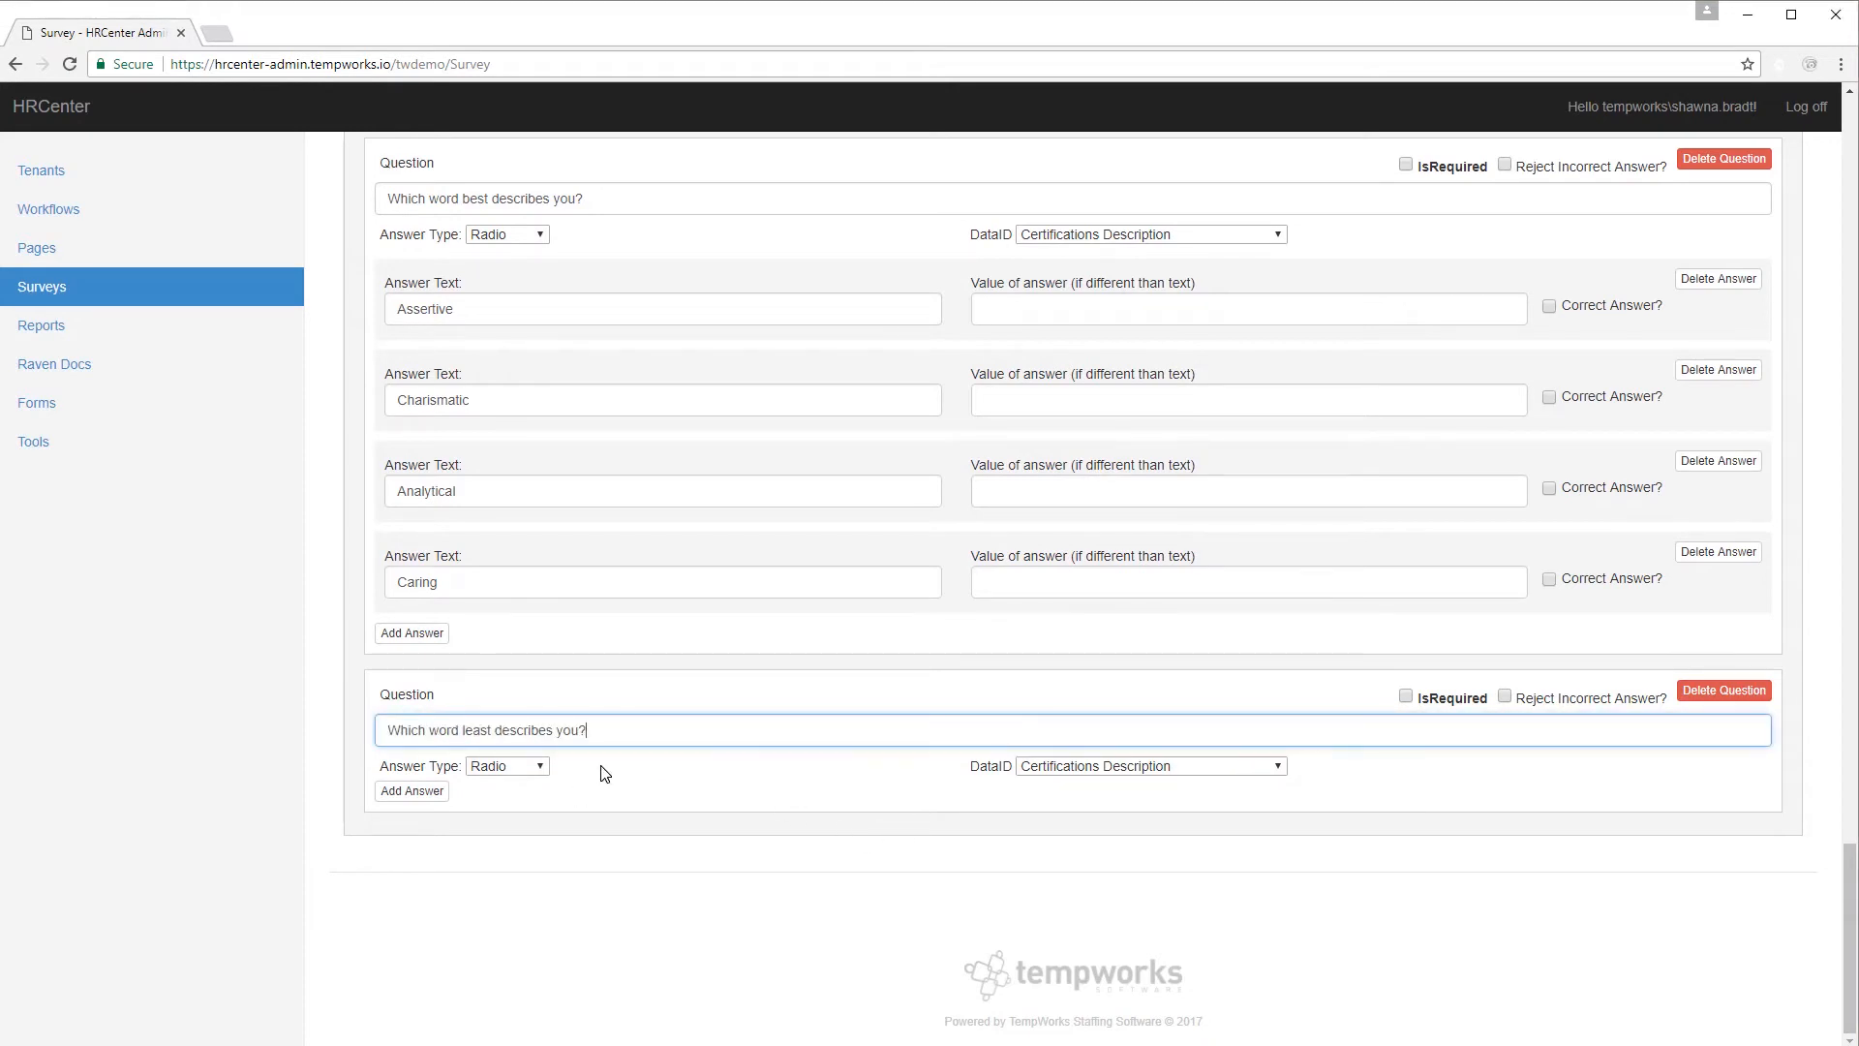
# Add the answers "Assertive" and "Emotional" to the question "Which word least describes you?".
pyautogui.click(432, 792)
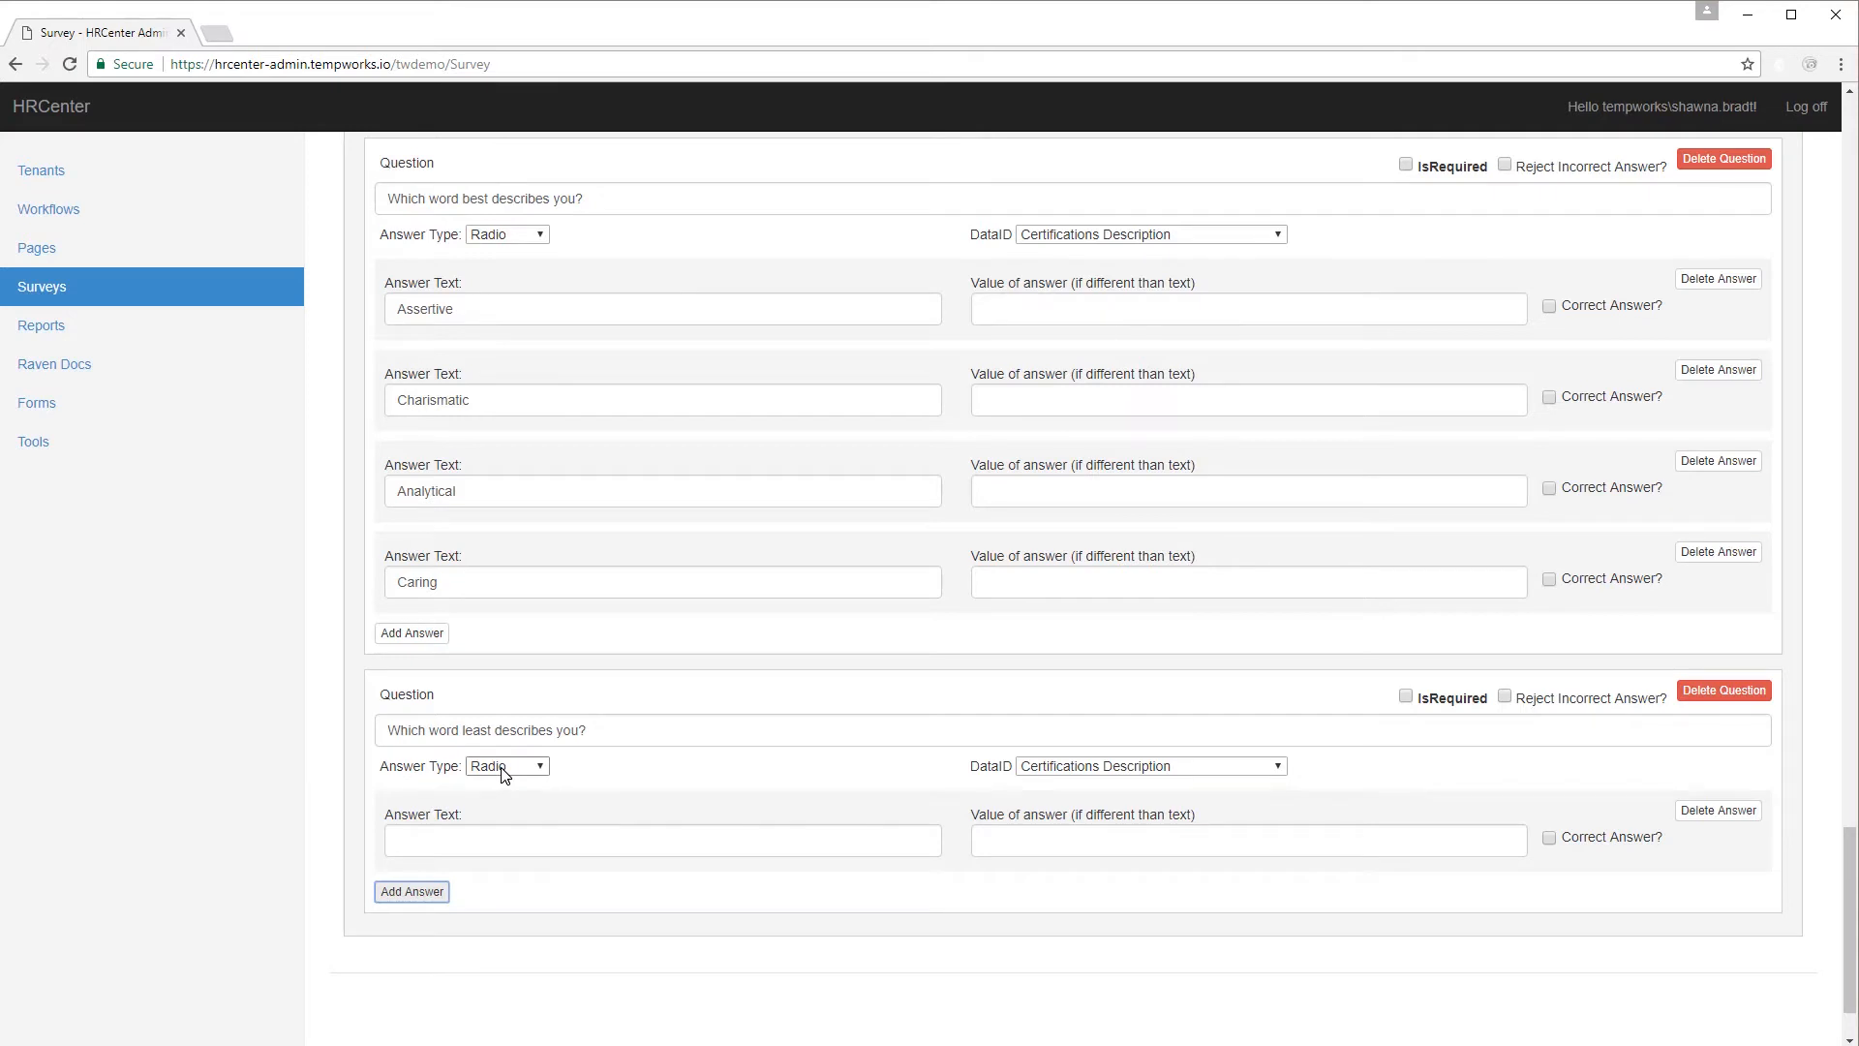
pyautogui.click(502, 845)
pyautogui.write('A')
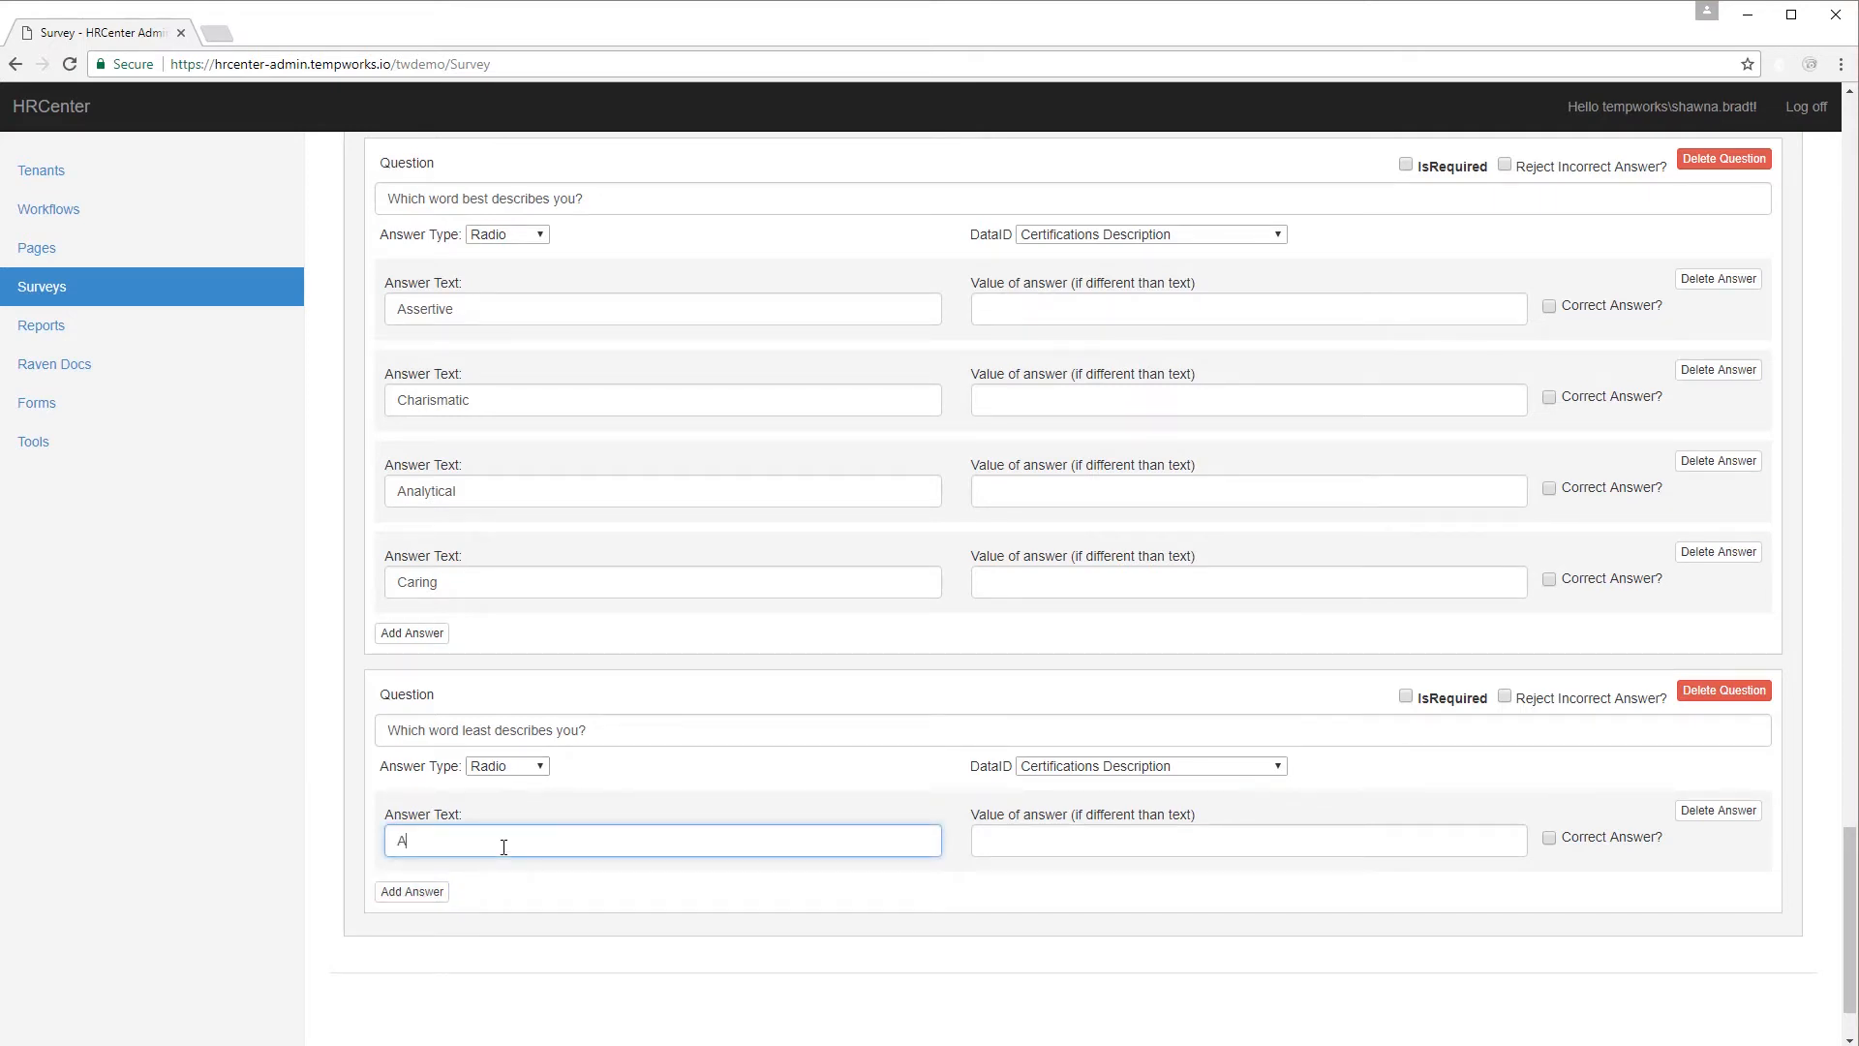
pyautogui.write('ssertive')
pyautogui.click(432, 891)
pyautogui.click(494, 928)
pyautogui.write('Emotional')
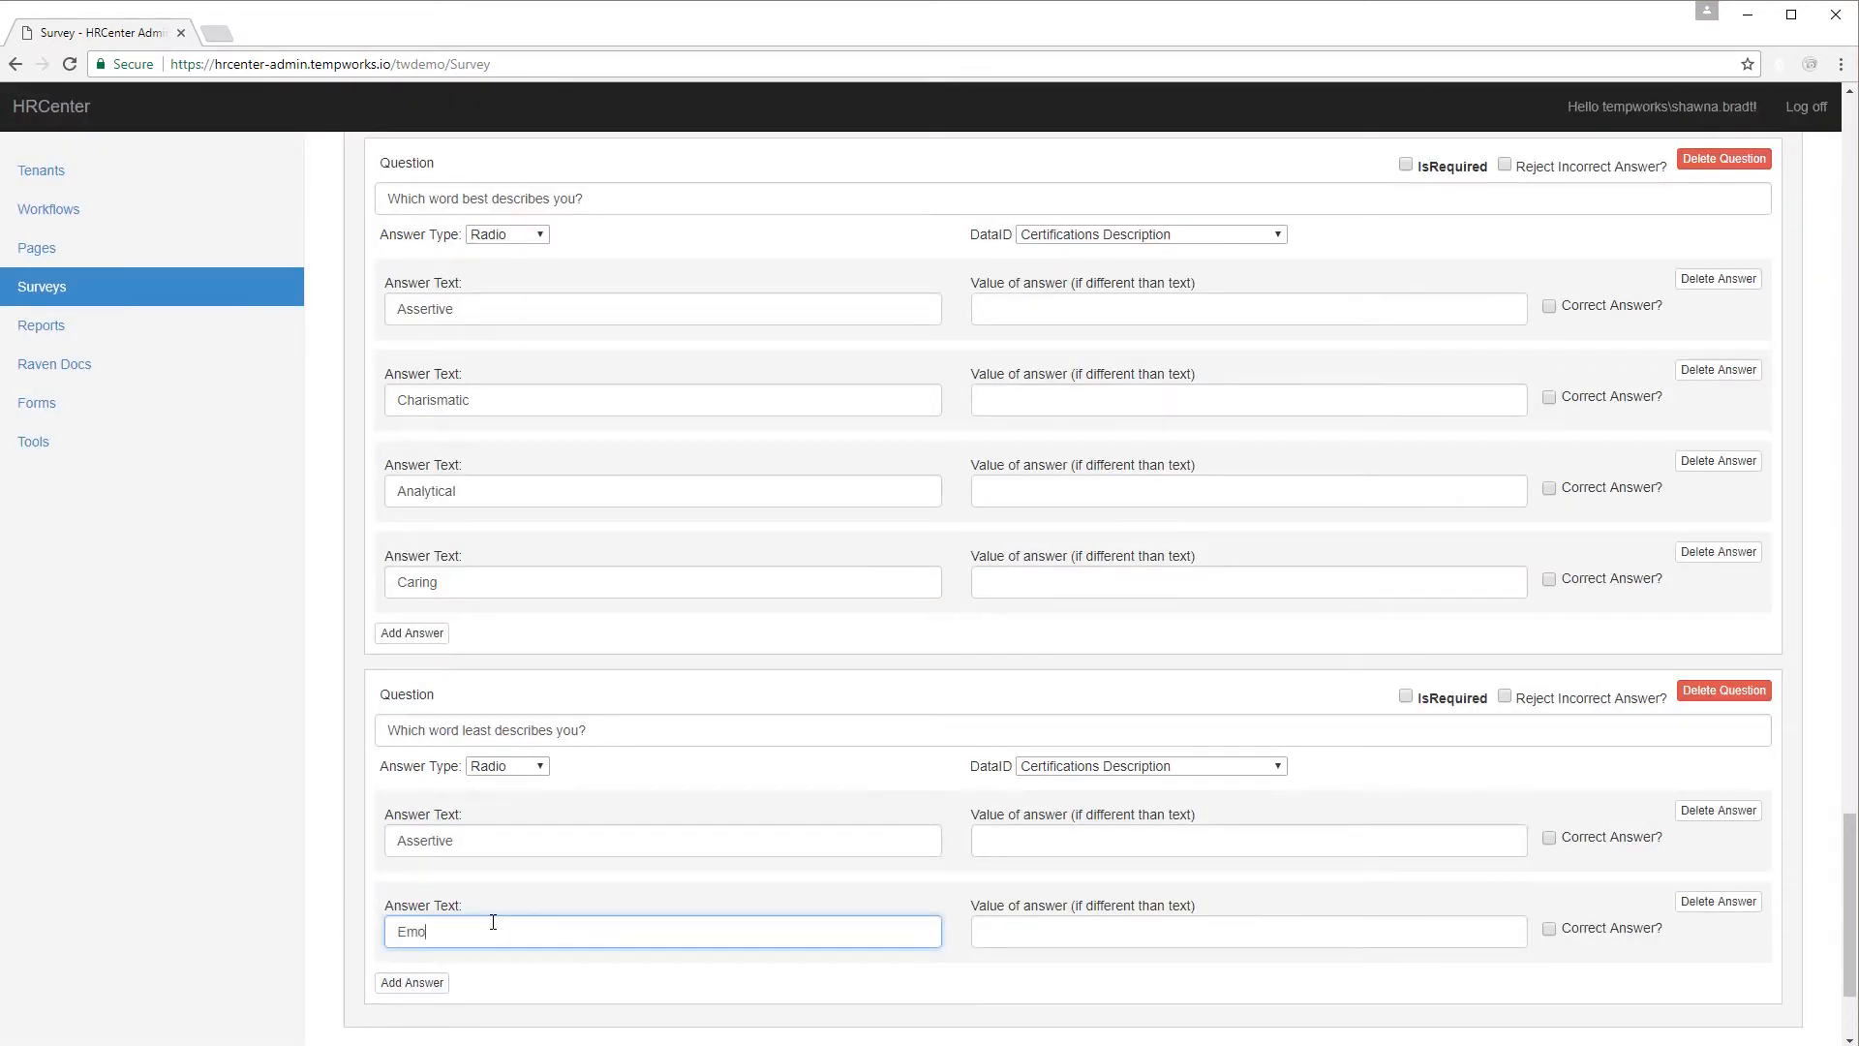
# Add the answers "Analytical" and "Charismatic" to the question "Which word least describes you?".
pyautogui.click(445, 982)
pyautogui.scroll(-3, 478, 987)
pyautogui.click(519, 743)
pyautogui.write('Analyt')
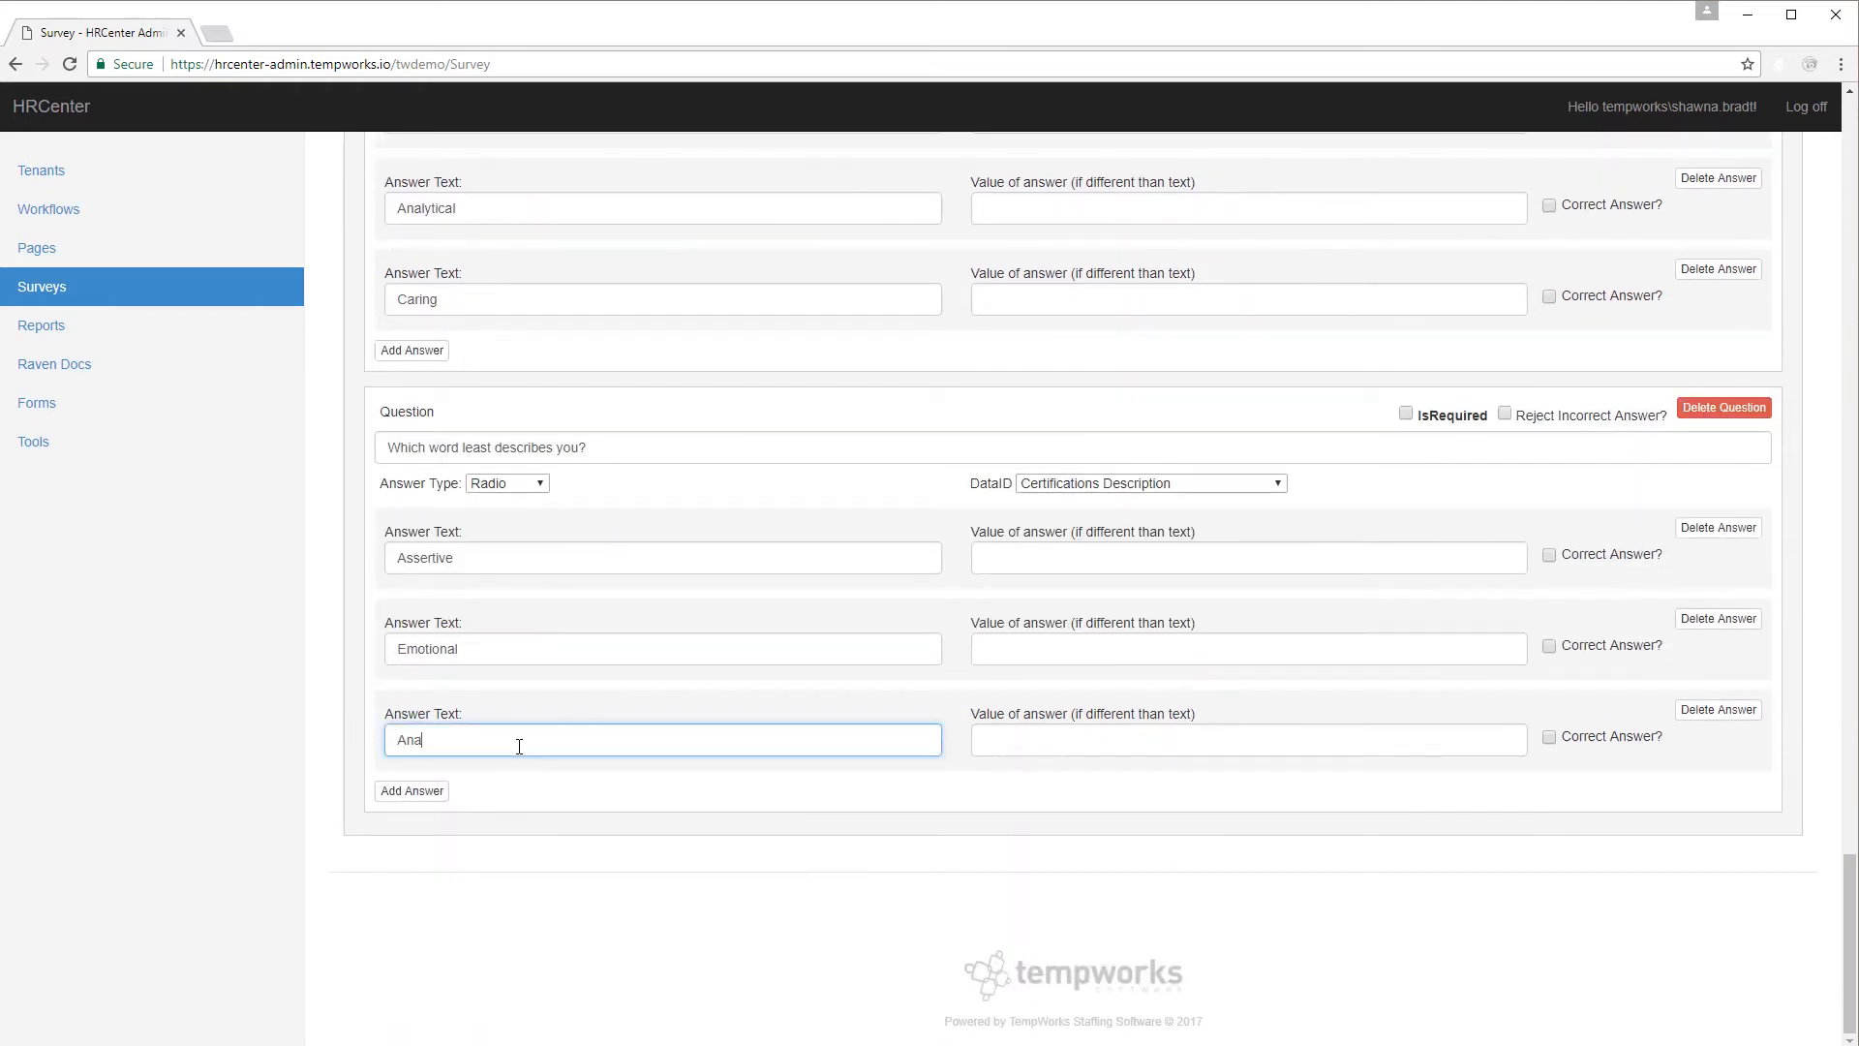
pyautogui.write('ical')
pyautogui.click(411, 790)
pyautogui.click(505, 828)
pyautogui.write('Charismatic')
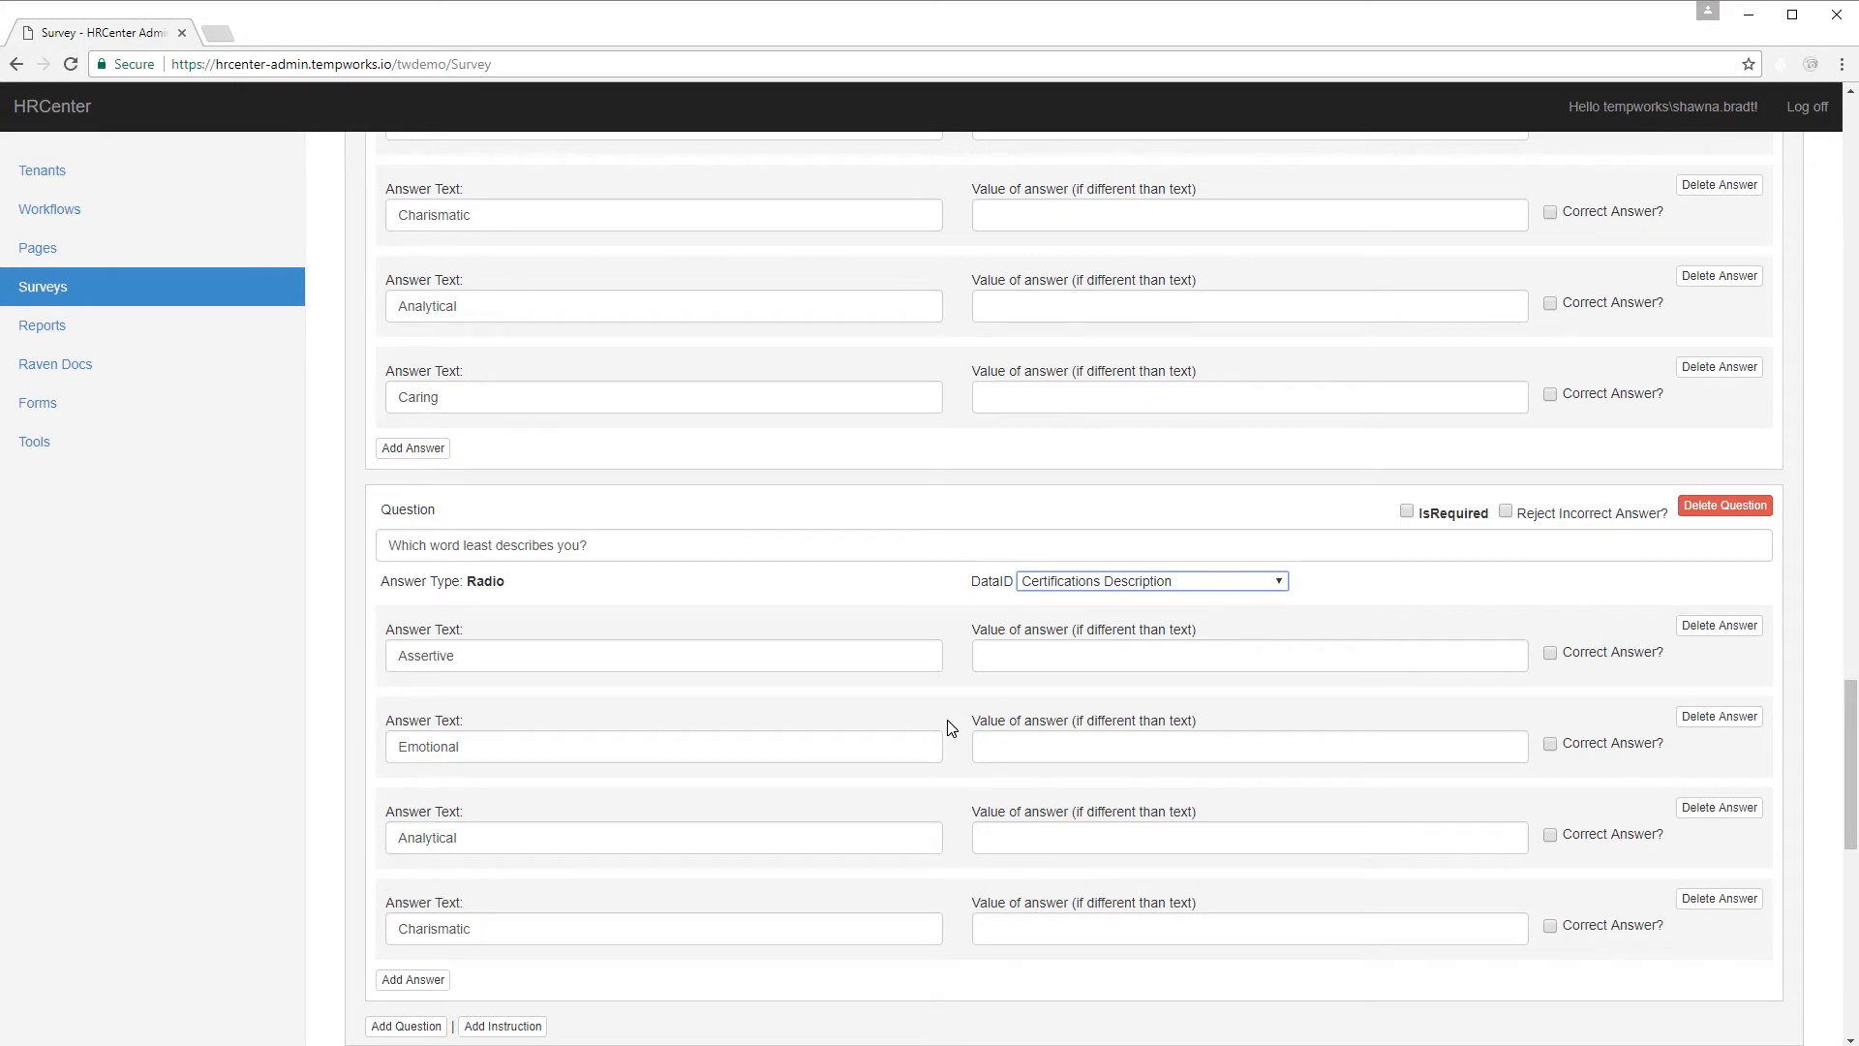
# Set the DataID of "Which word least describes you?" to Military Experience and save the survey.
pyautogui.click(1280, 581)
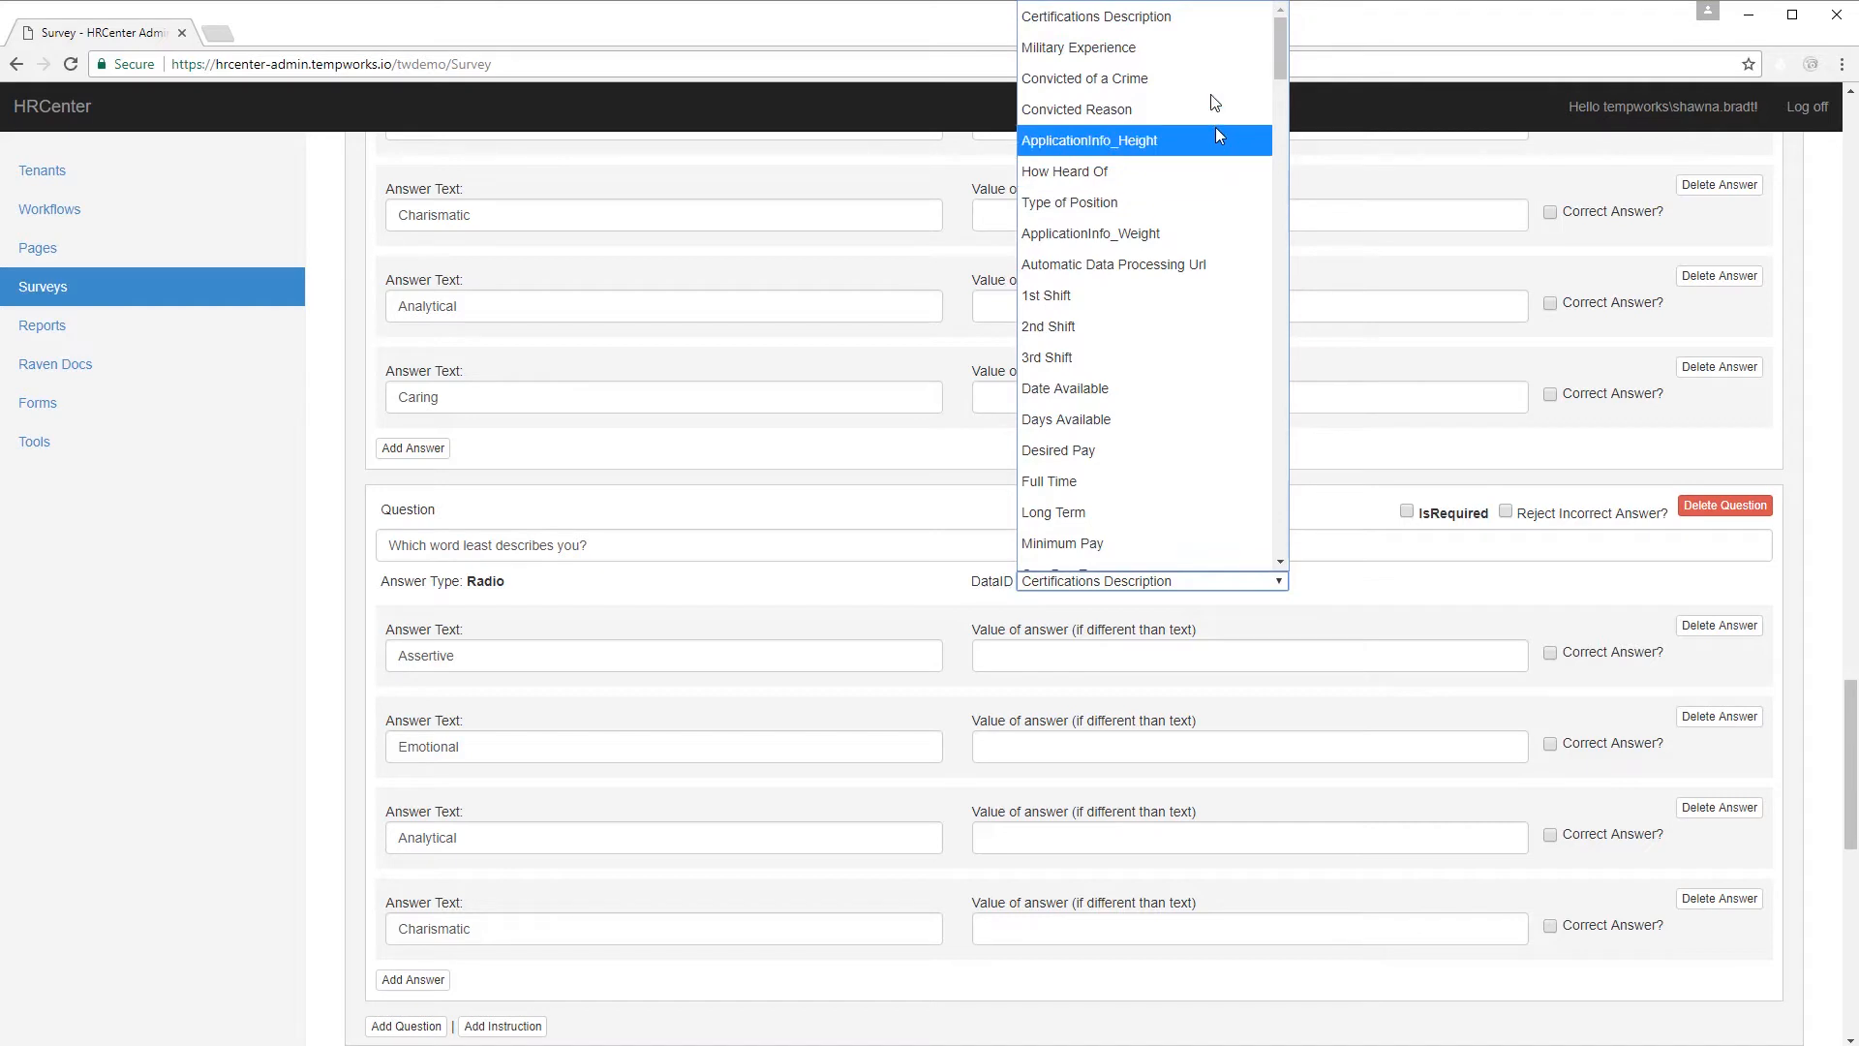
pyautogui.click(1178, 49)
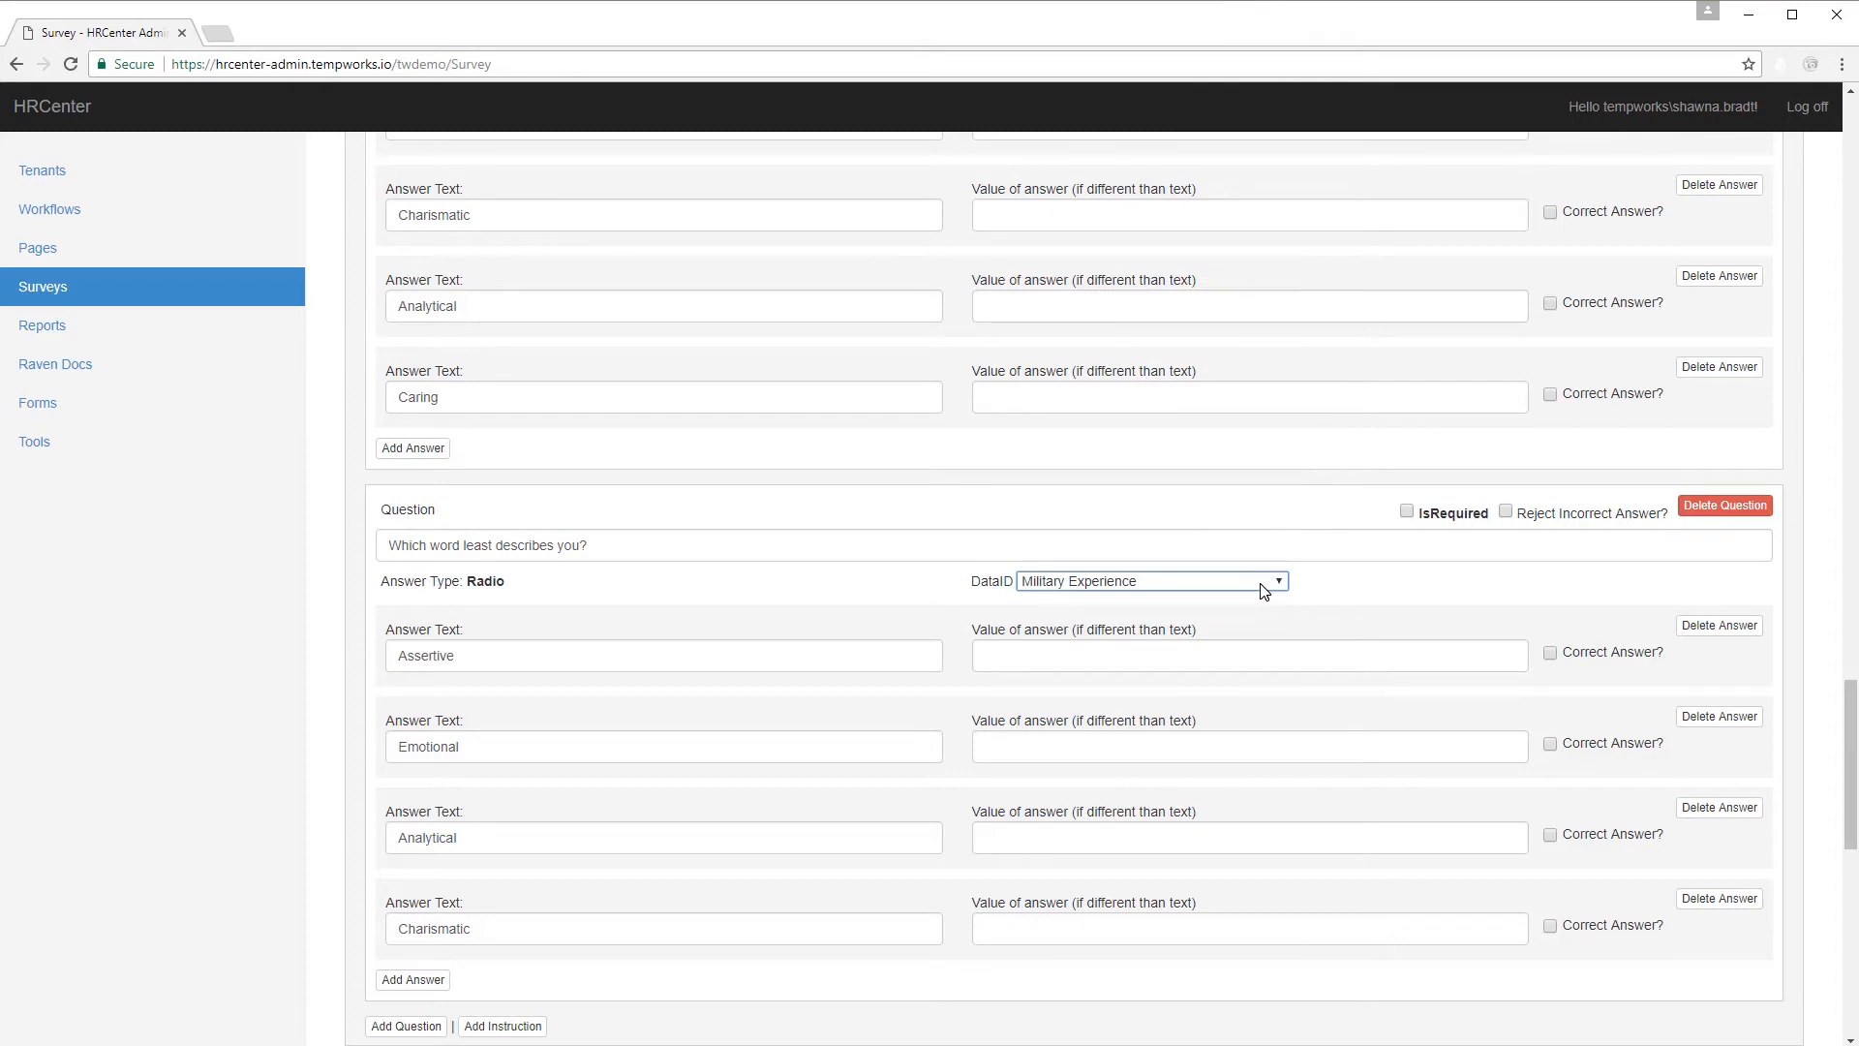
pyautogui.scroll(1, 1264, 589)
pyautogui.scroll(1, 1263, 588)
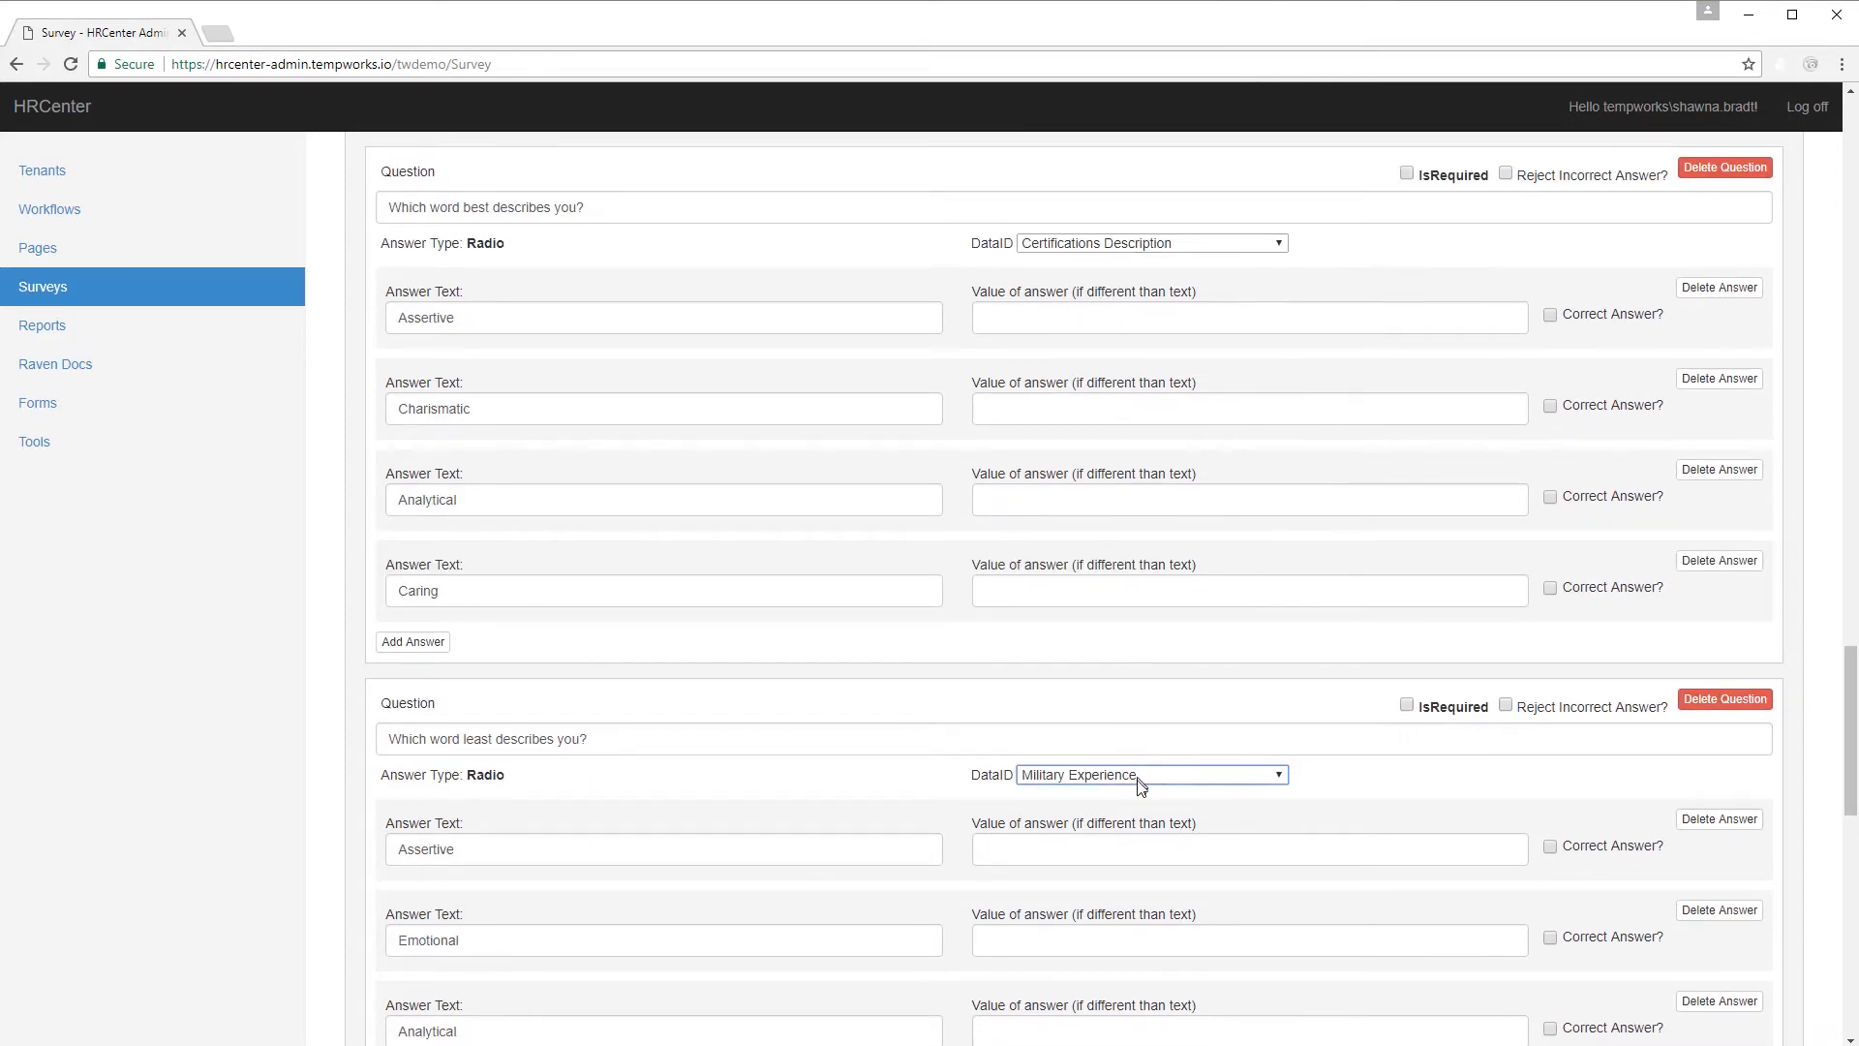
pyautogui.scroll(2, 1365, 445)
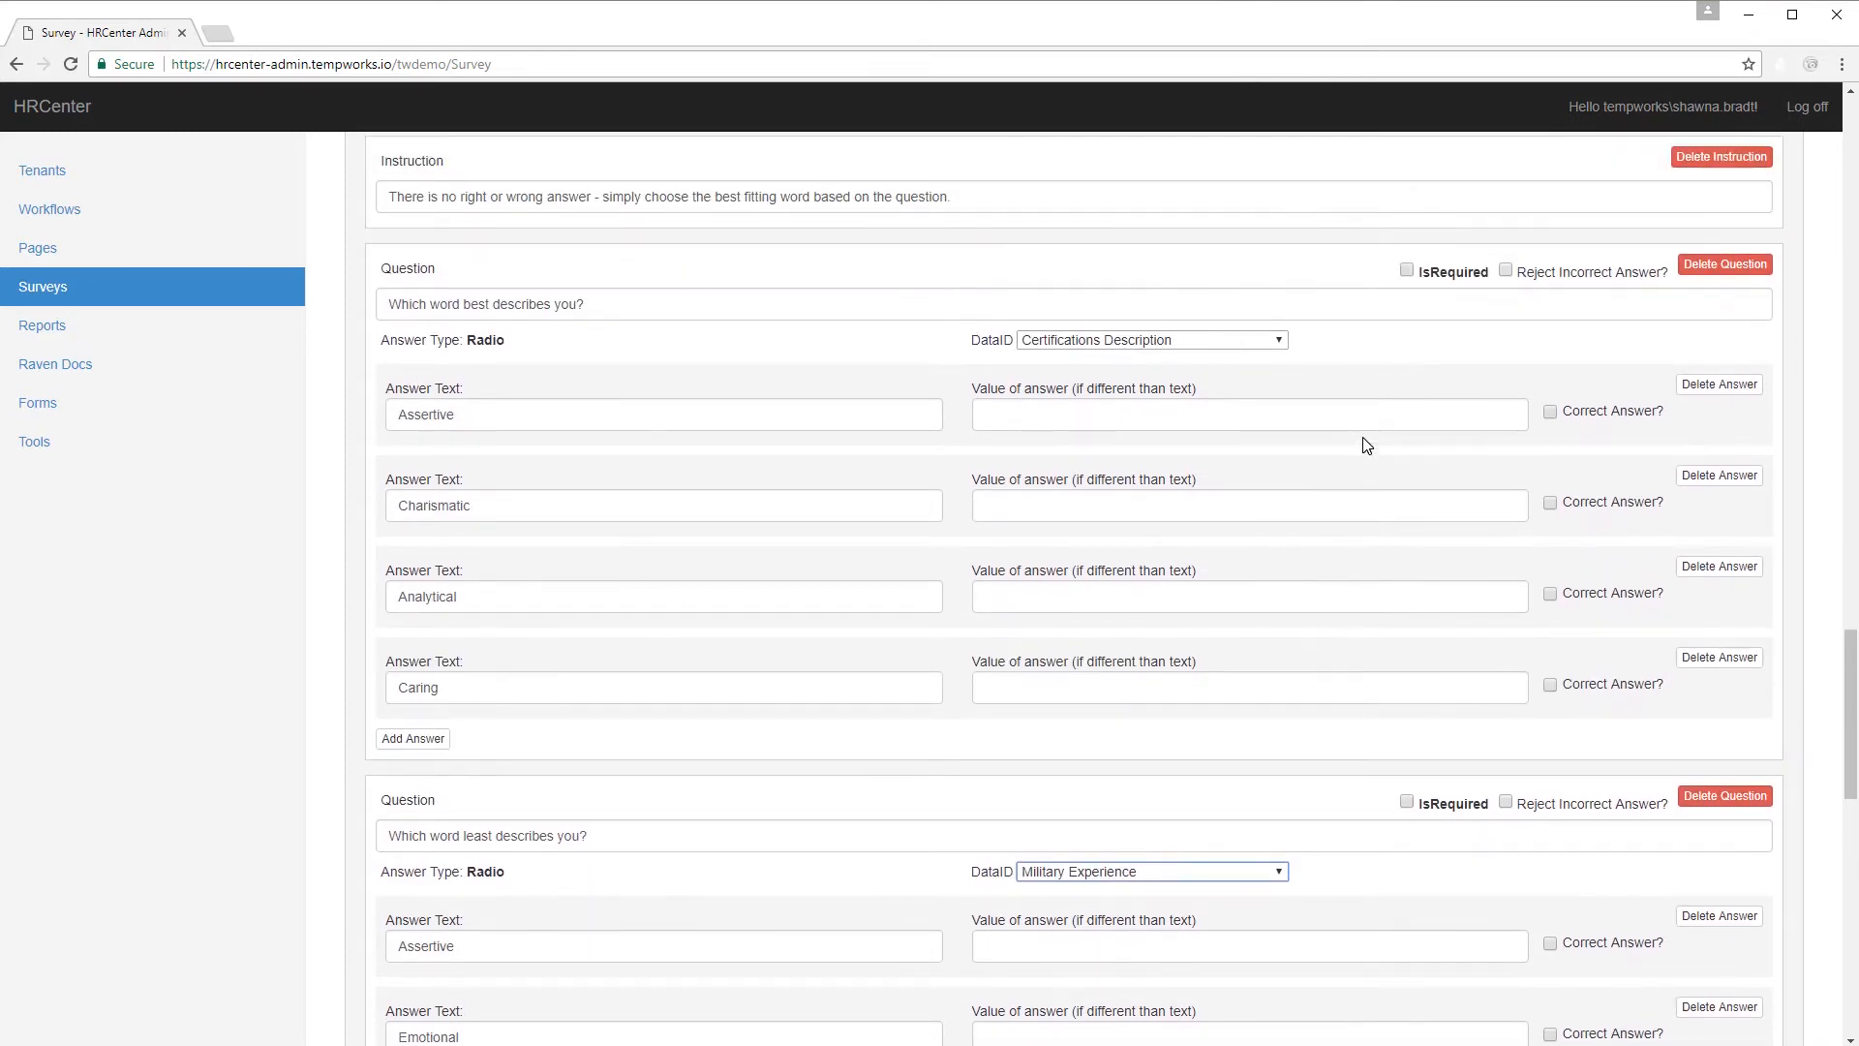
pyautogui.scroll(2, 1366, 446)
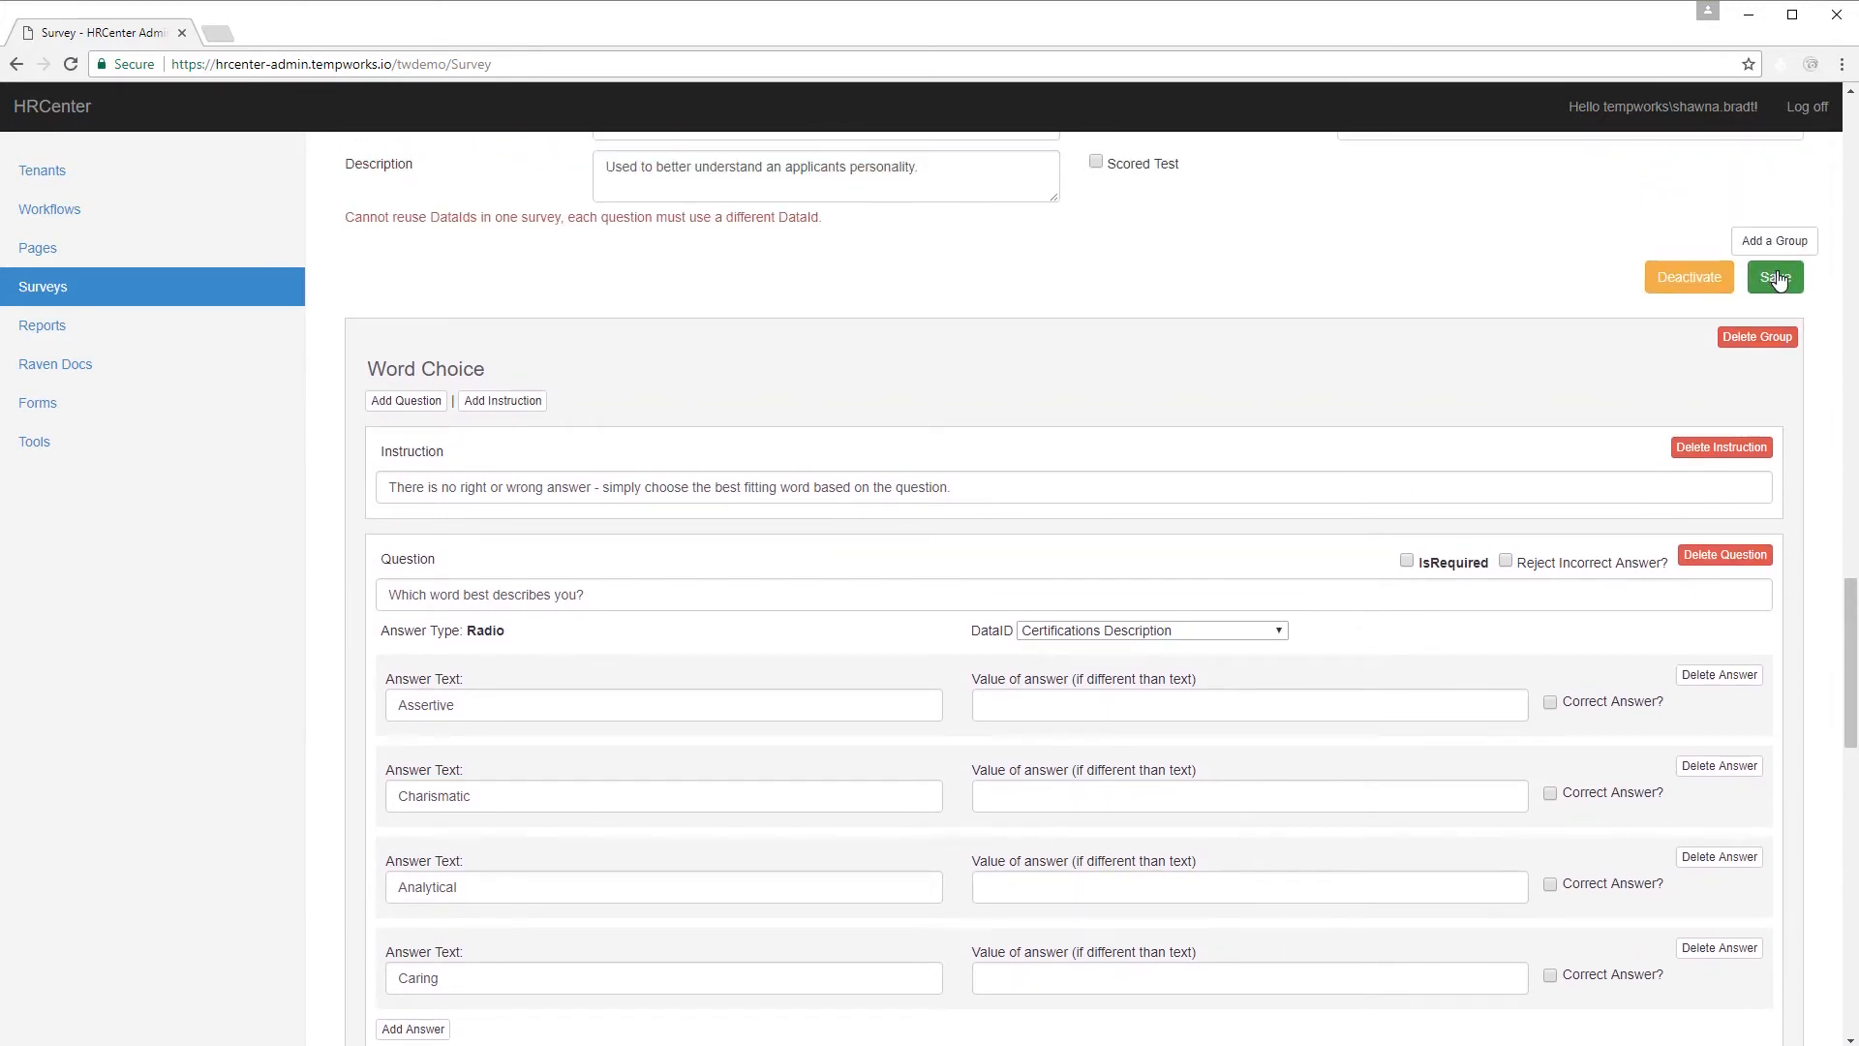
pyautogui.click(1776, 278)
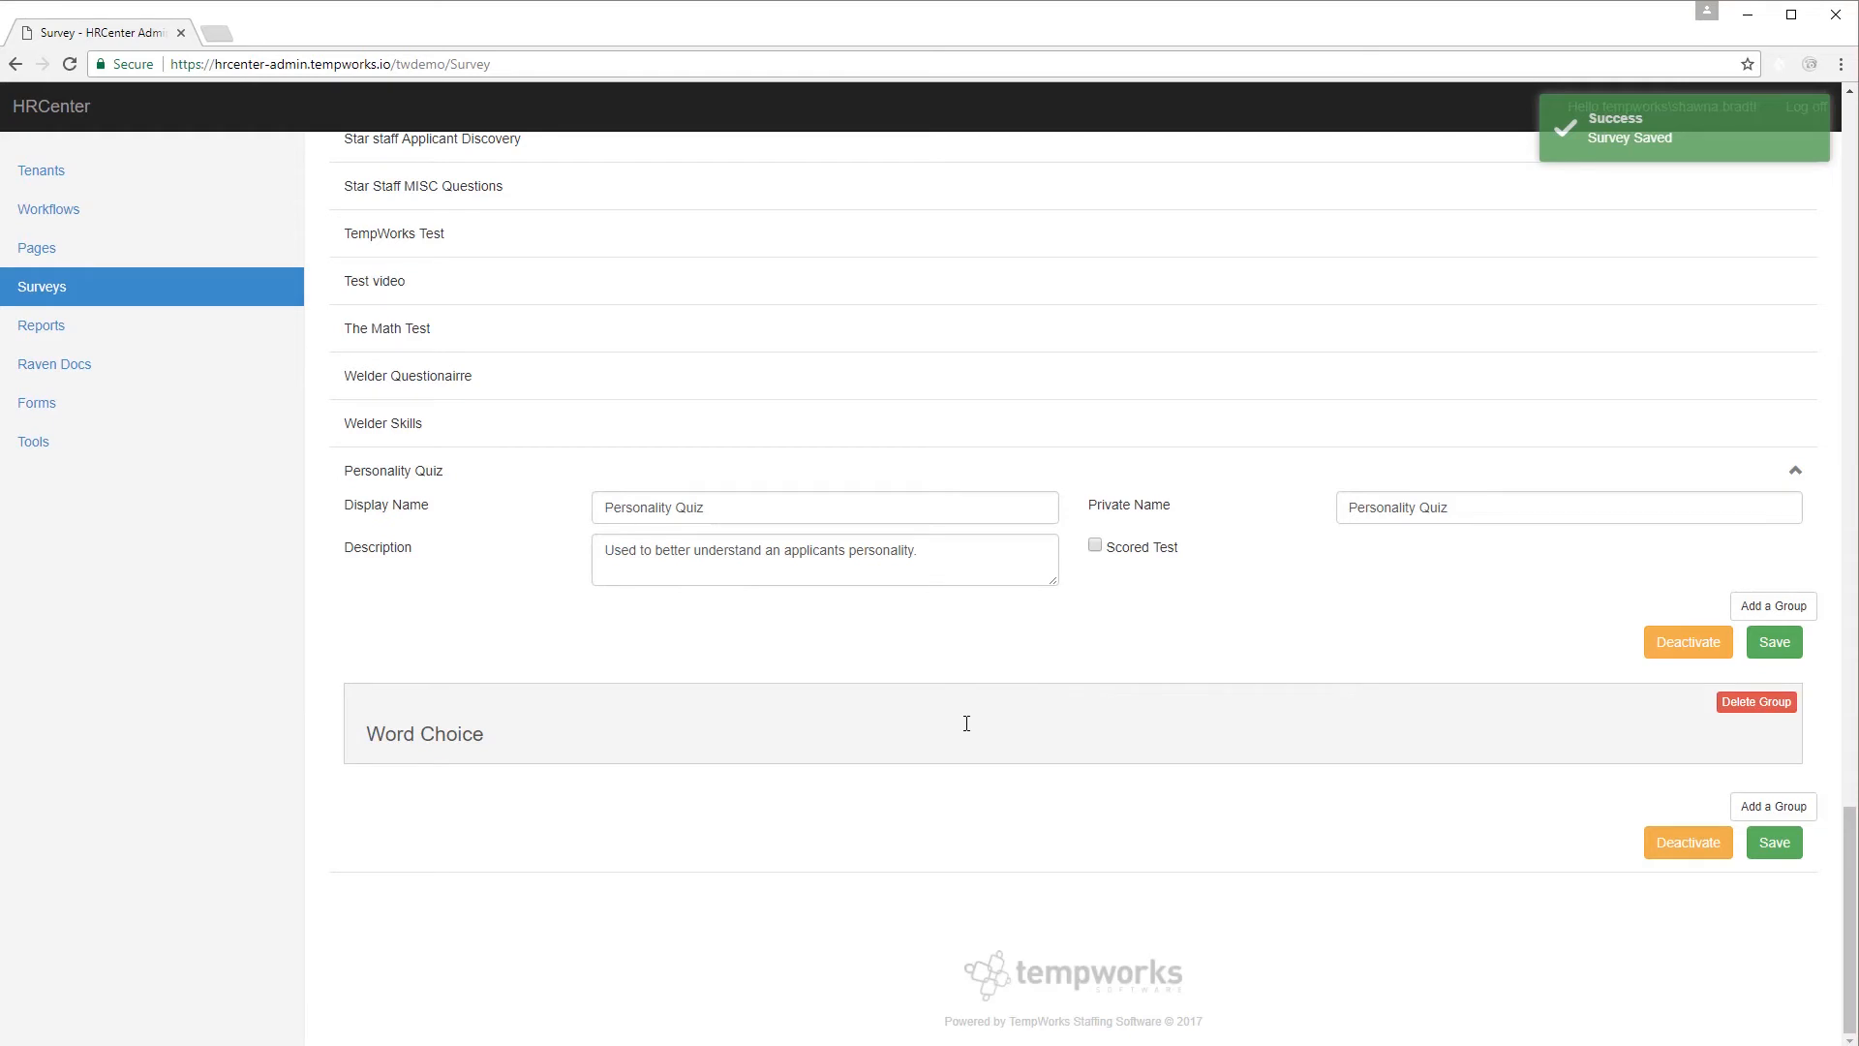
# Open the Acknowledgement survey and examine the instruction, question and answers in its Applicant Agreement group.
pyautogui.scroll(7, 966, 727)
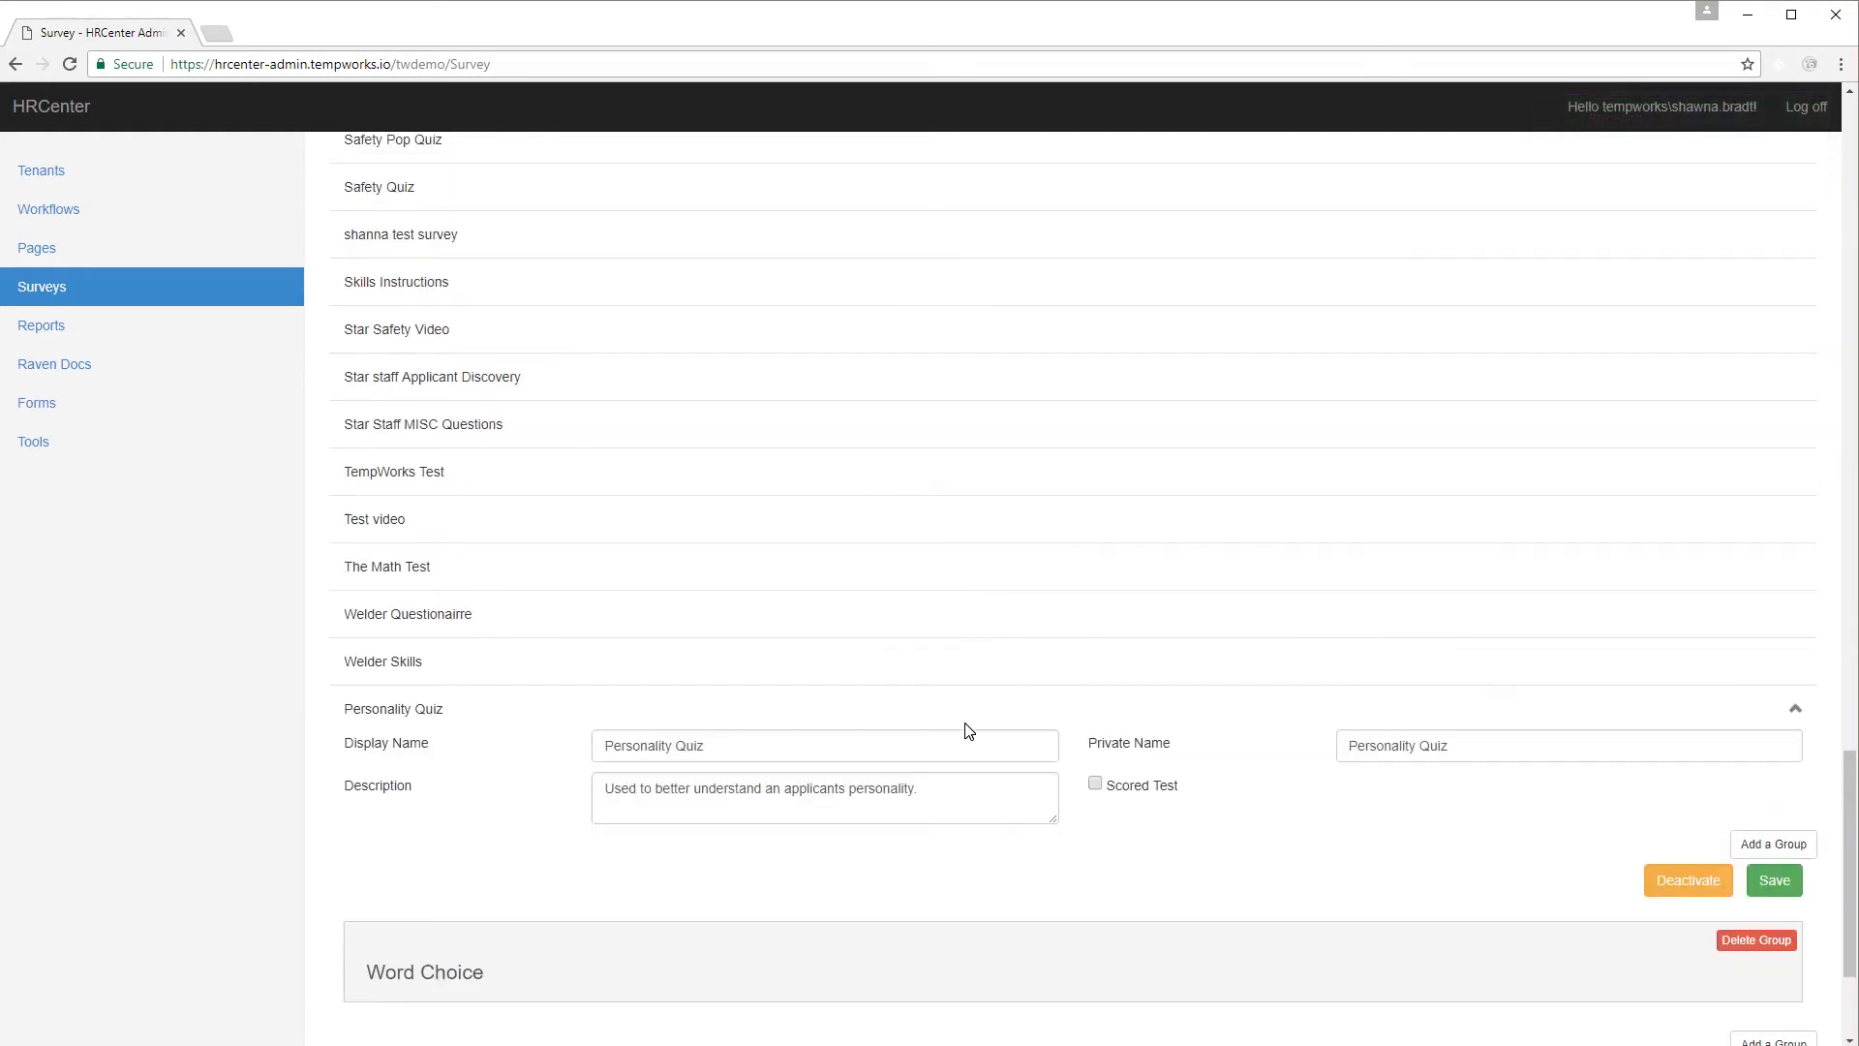
pyautogui.scroll(20, 875, 585)
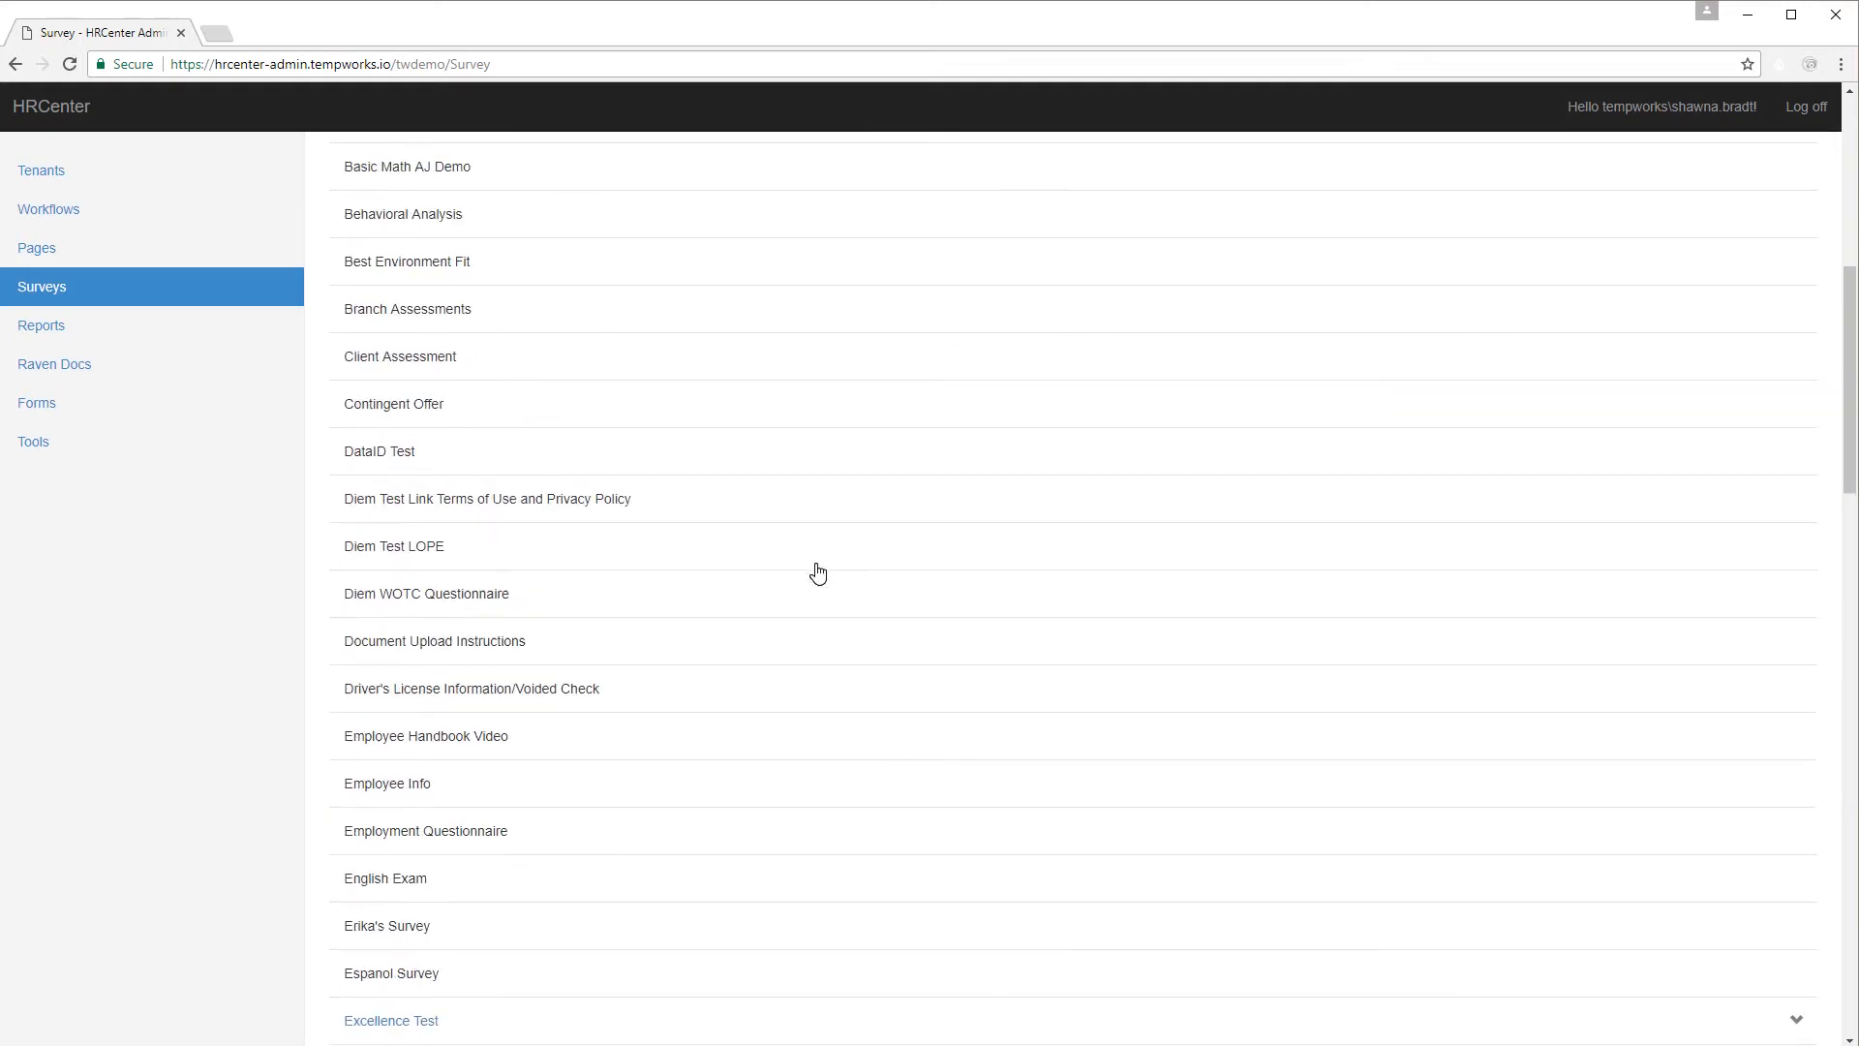
pyautogui.scroll(5, 765, 537)
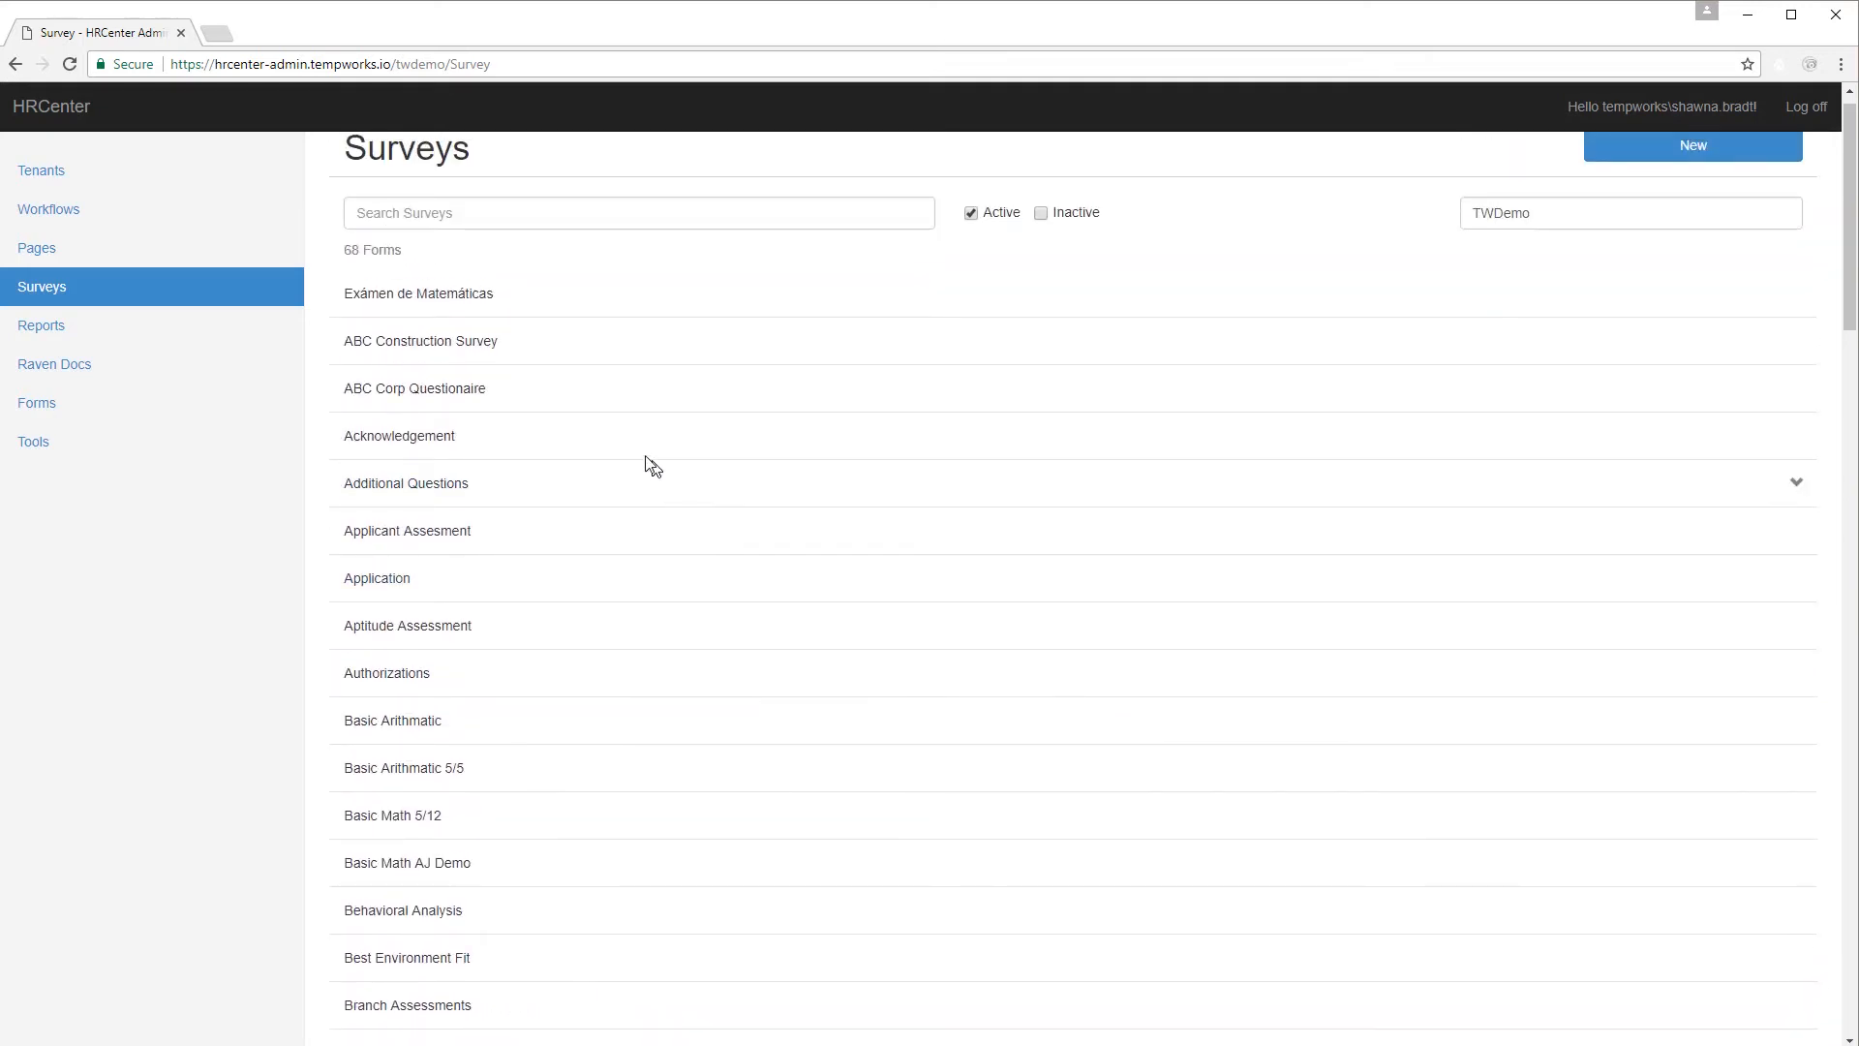
pyautogui.click(624, 454)
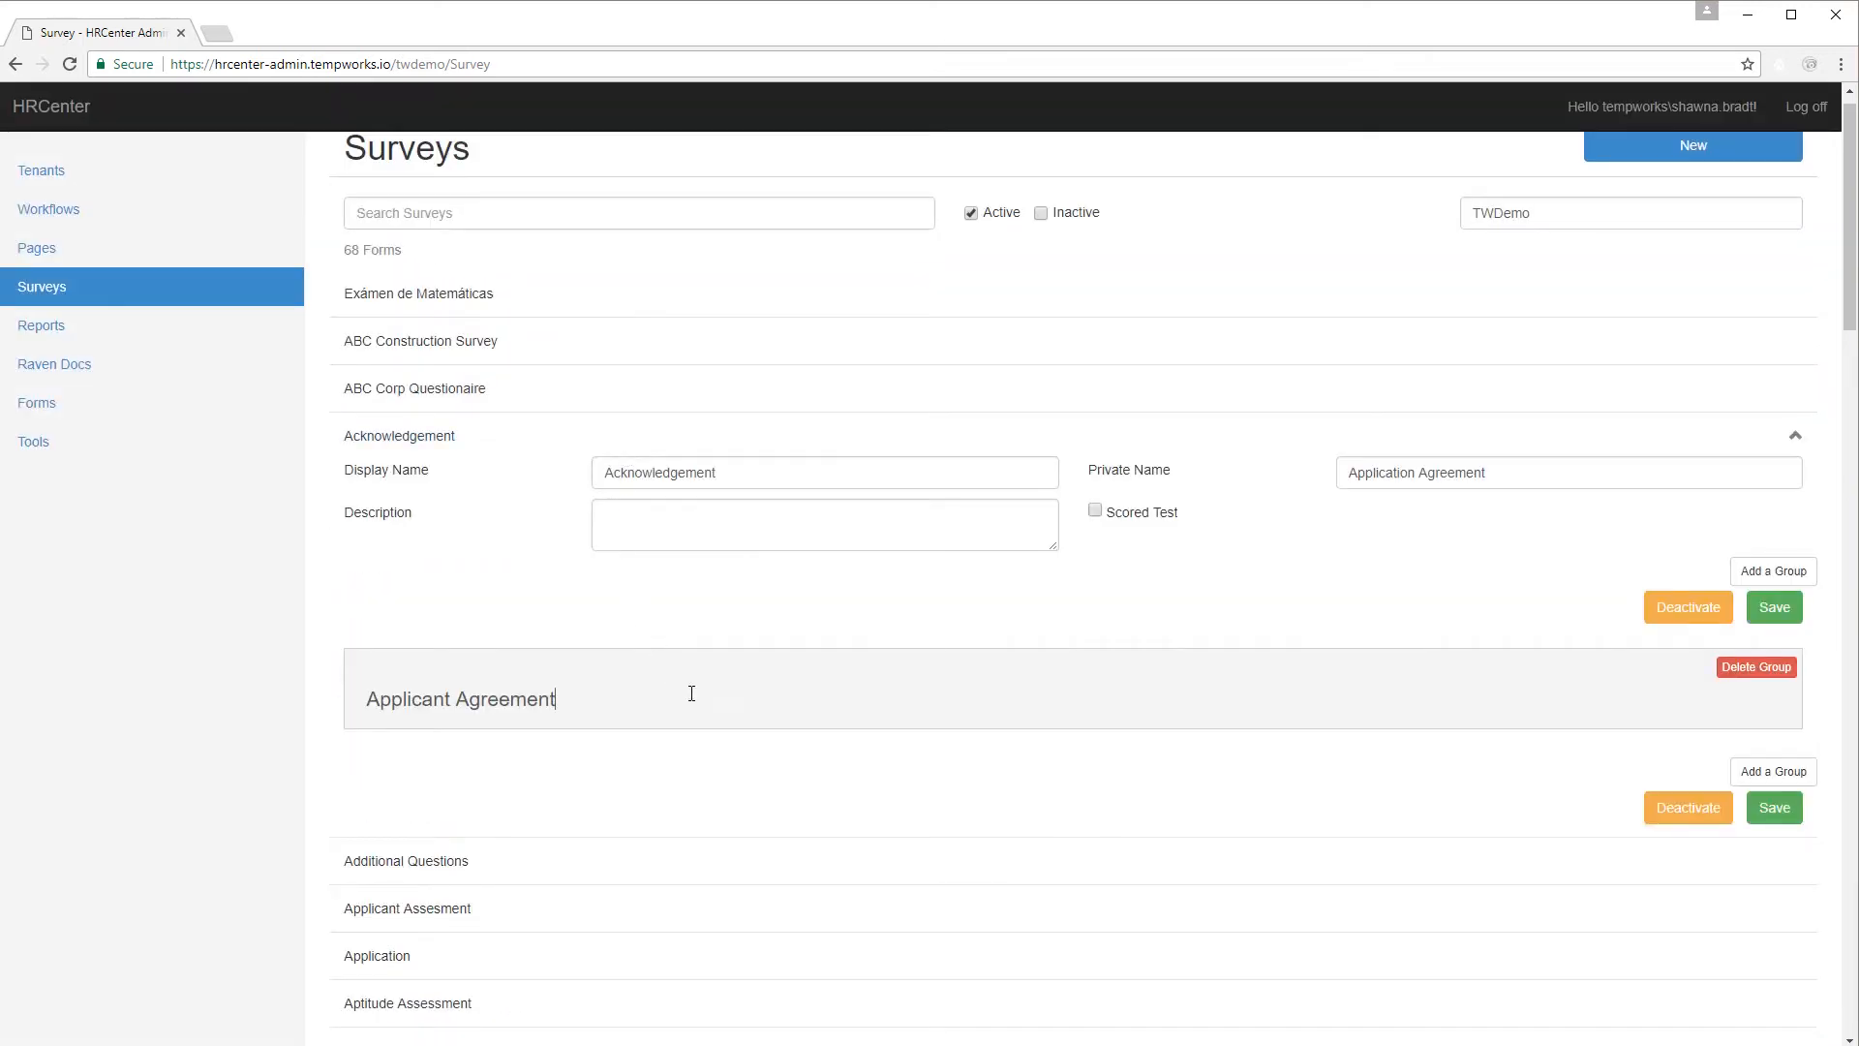
pyautogui.click(691, 694)
pyautogui.scroll(-4, 868, 713)
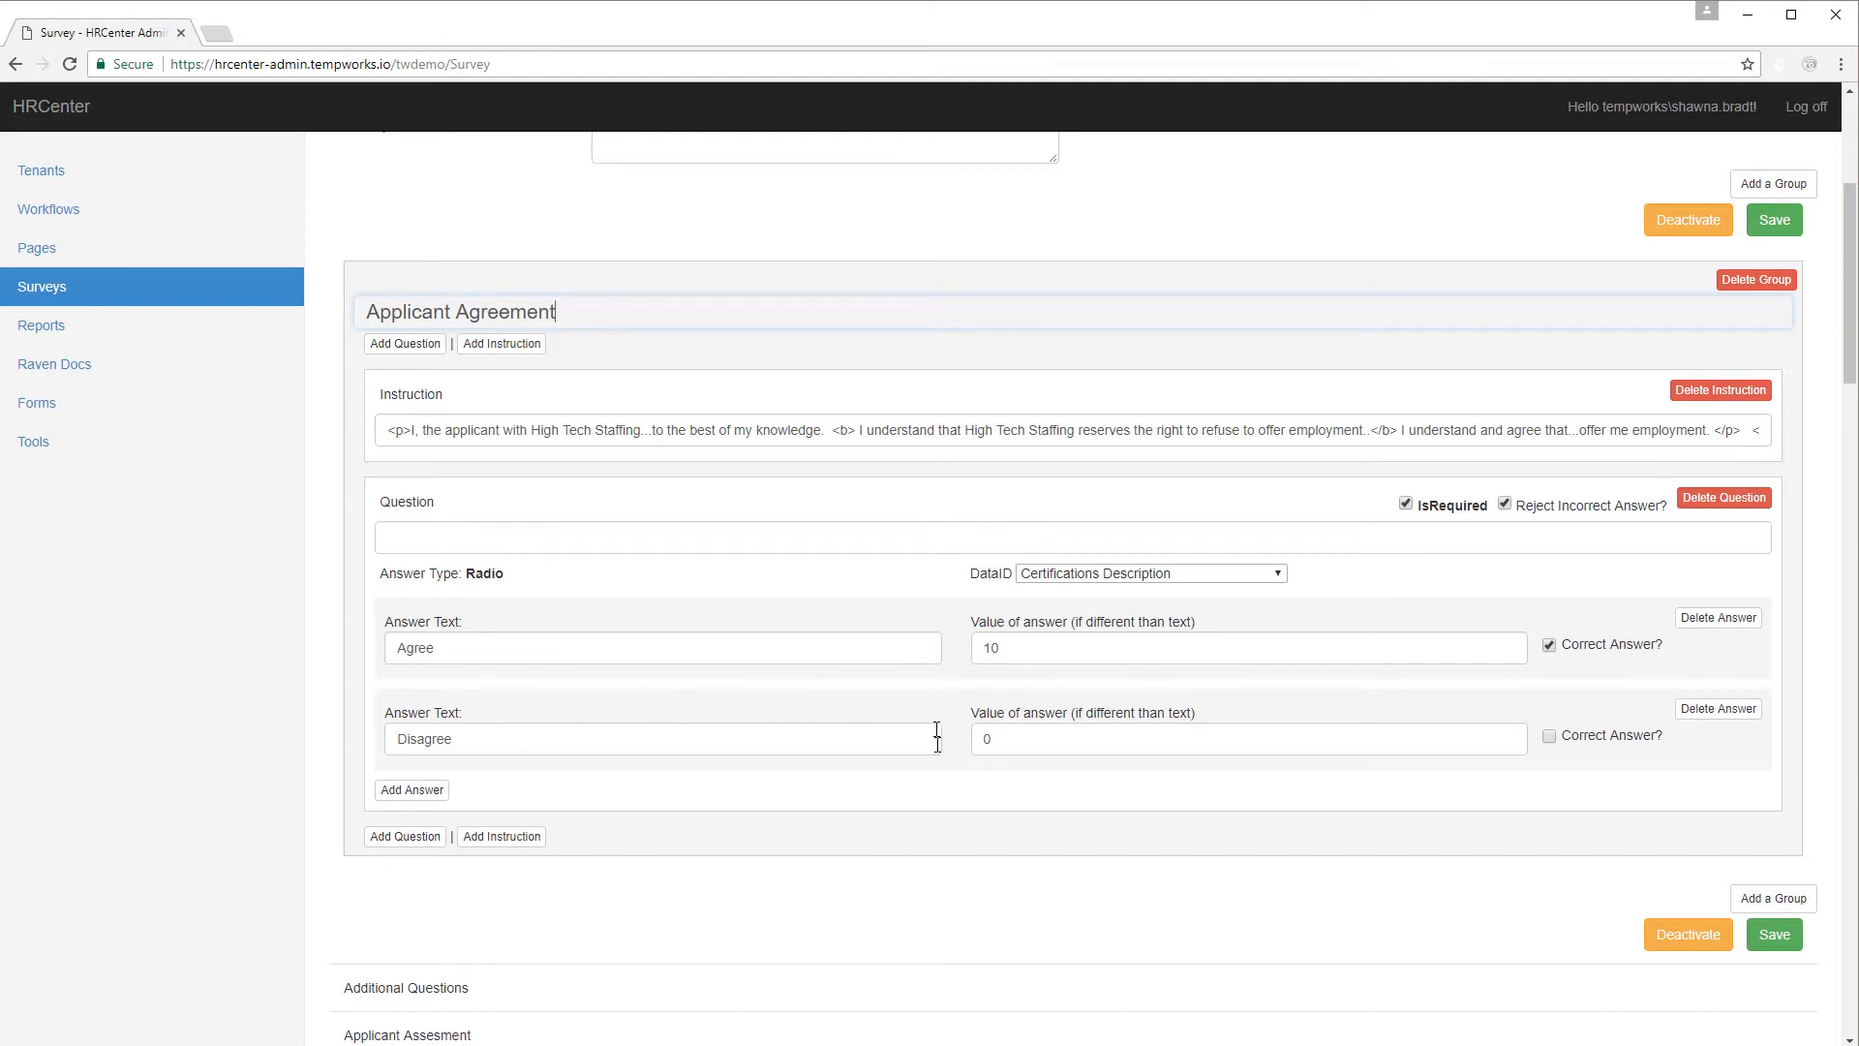
# Switch to TempWorks Enterprise and open the HRCenter integration of the favorite employee marked Employee / Details.
pyautogui.click(926, 1045)
pyautogui.click(716, 1021)
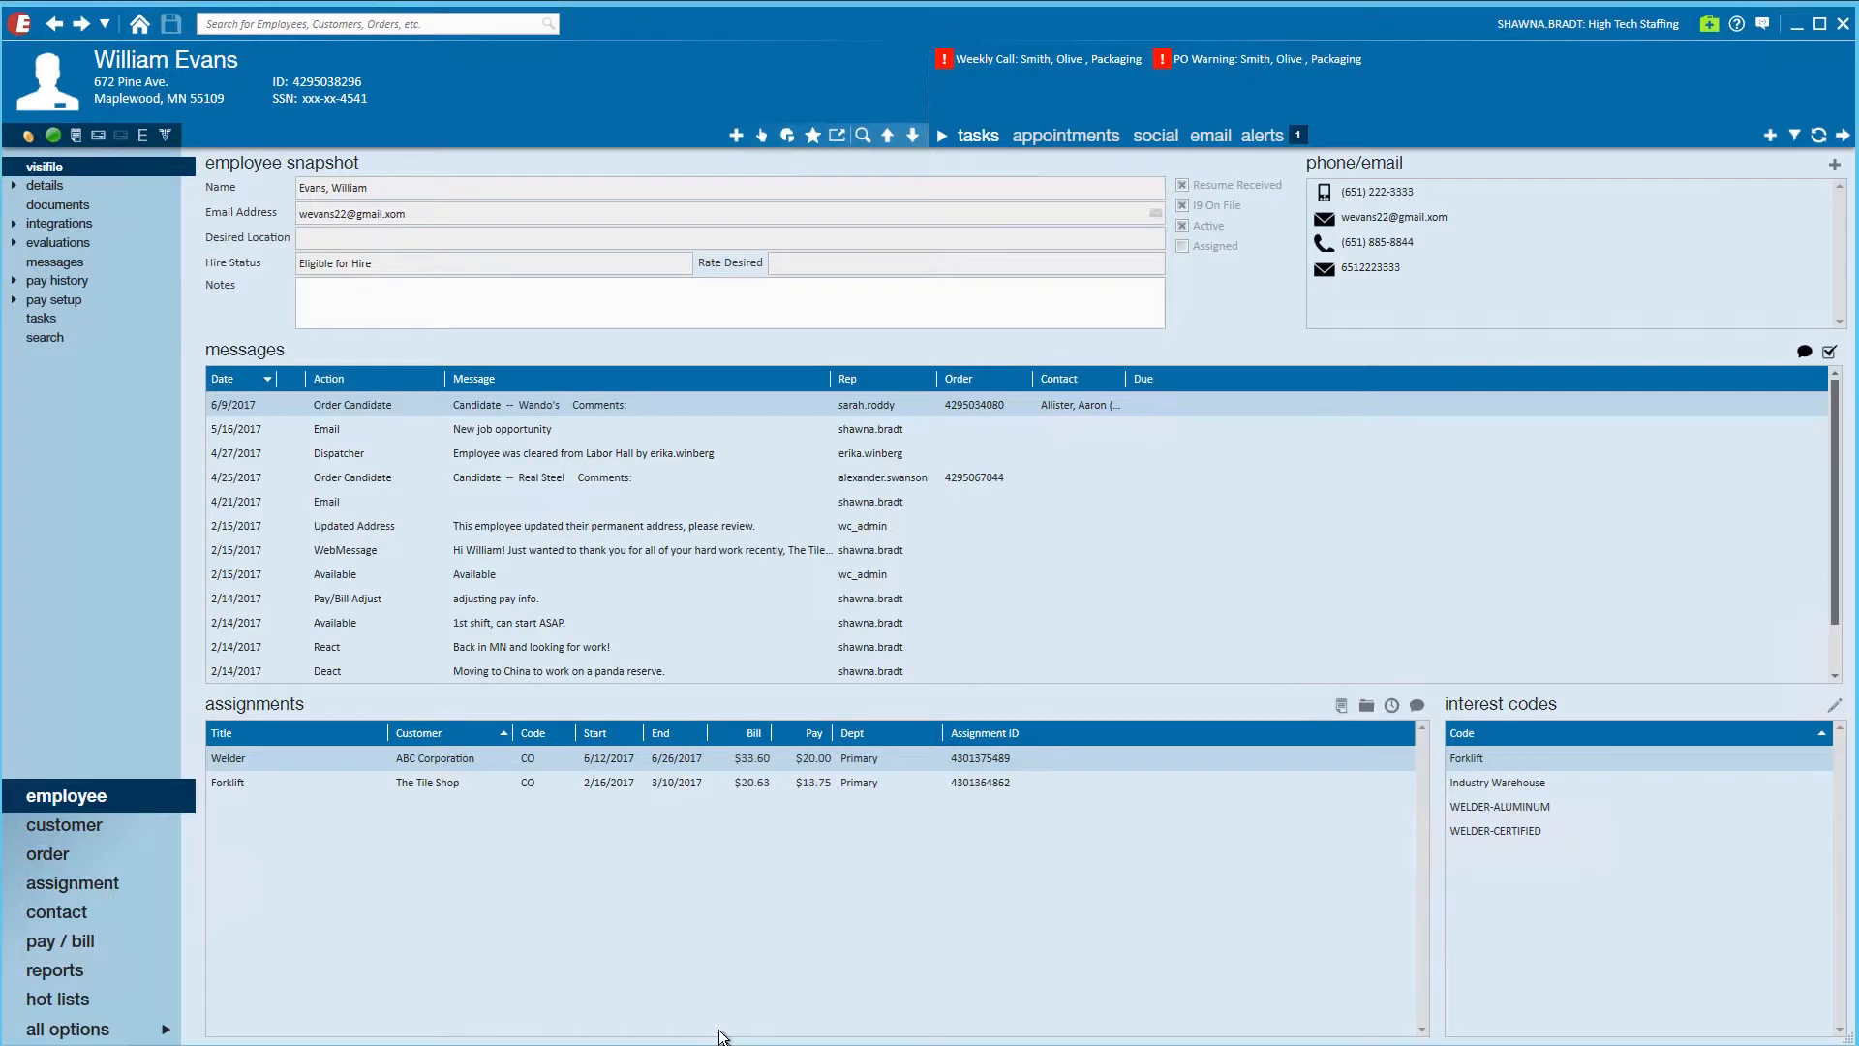
pyautogui.moveTo(189, 794)
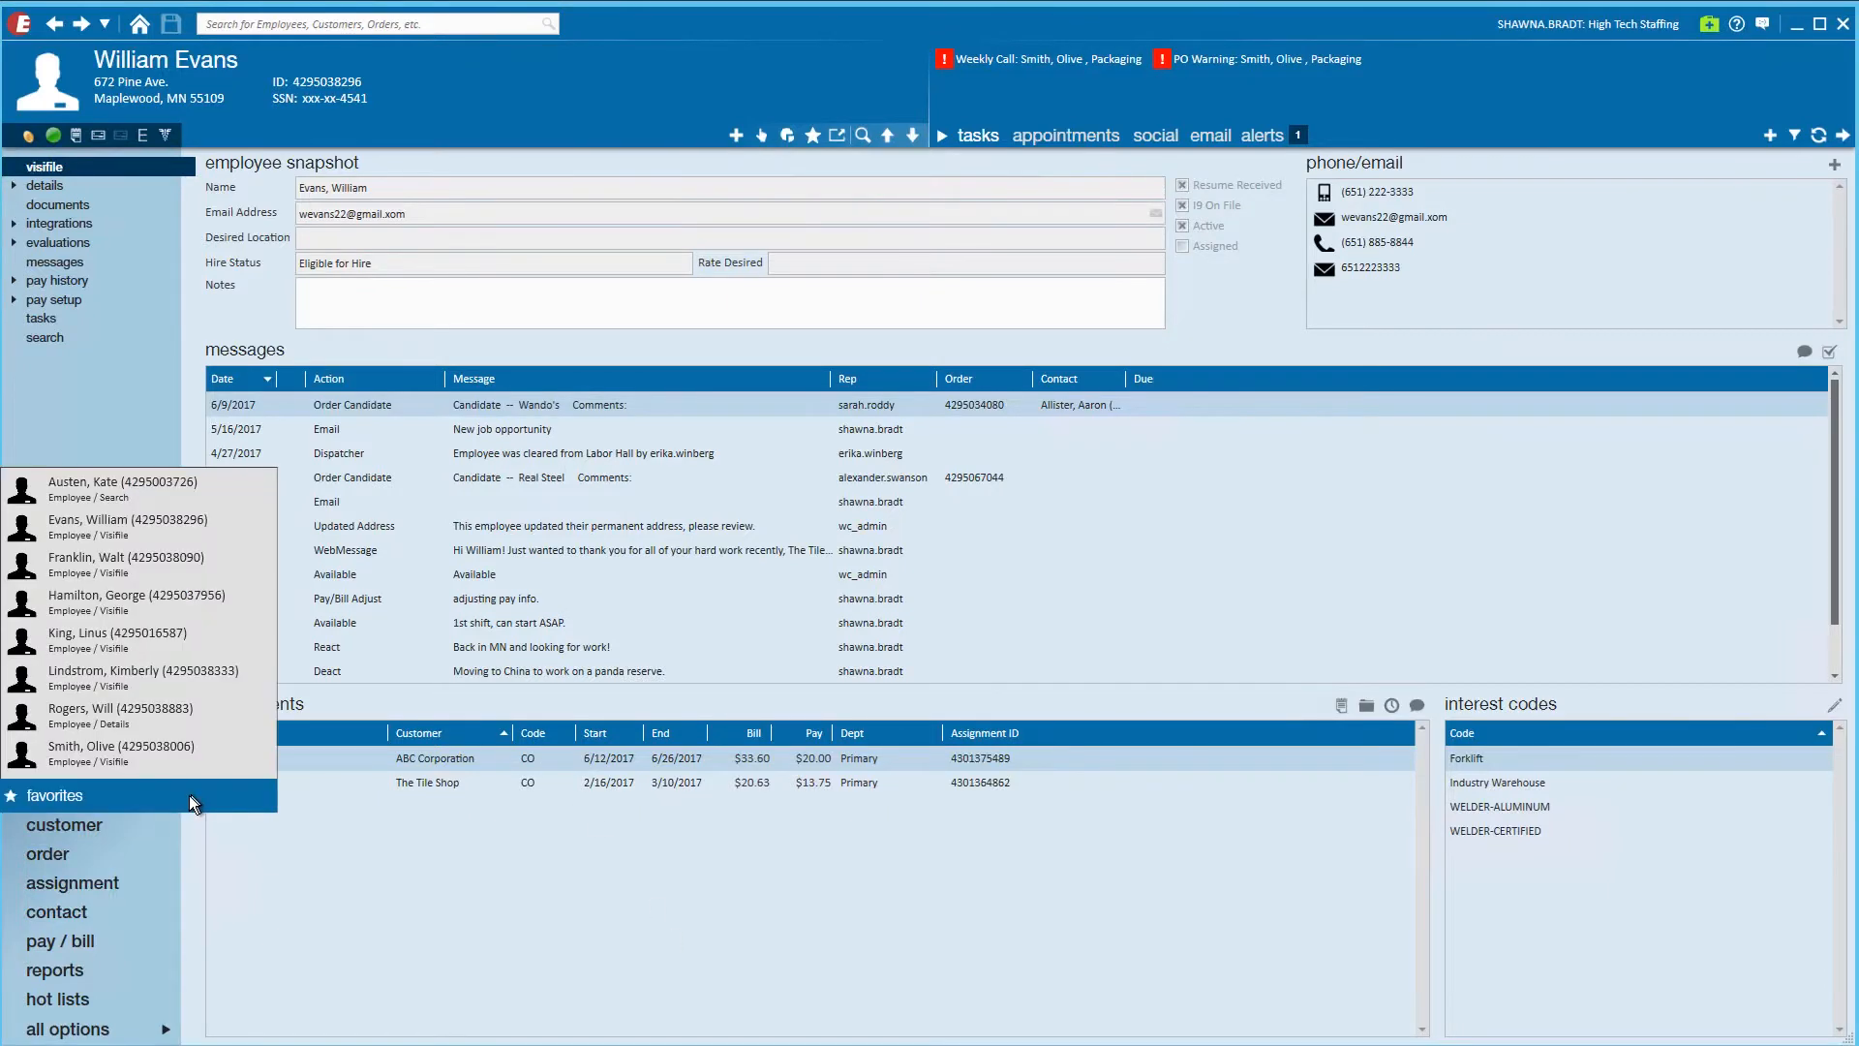
pyautogui.click(176, 719)
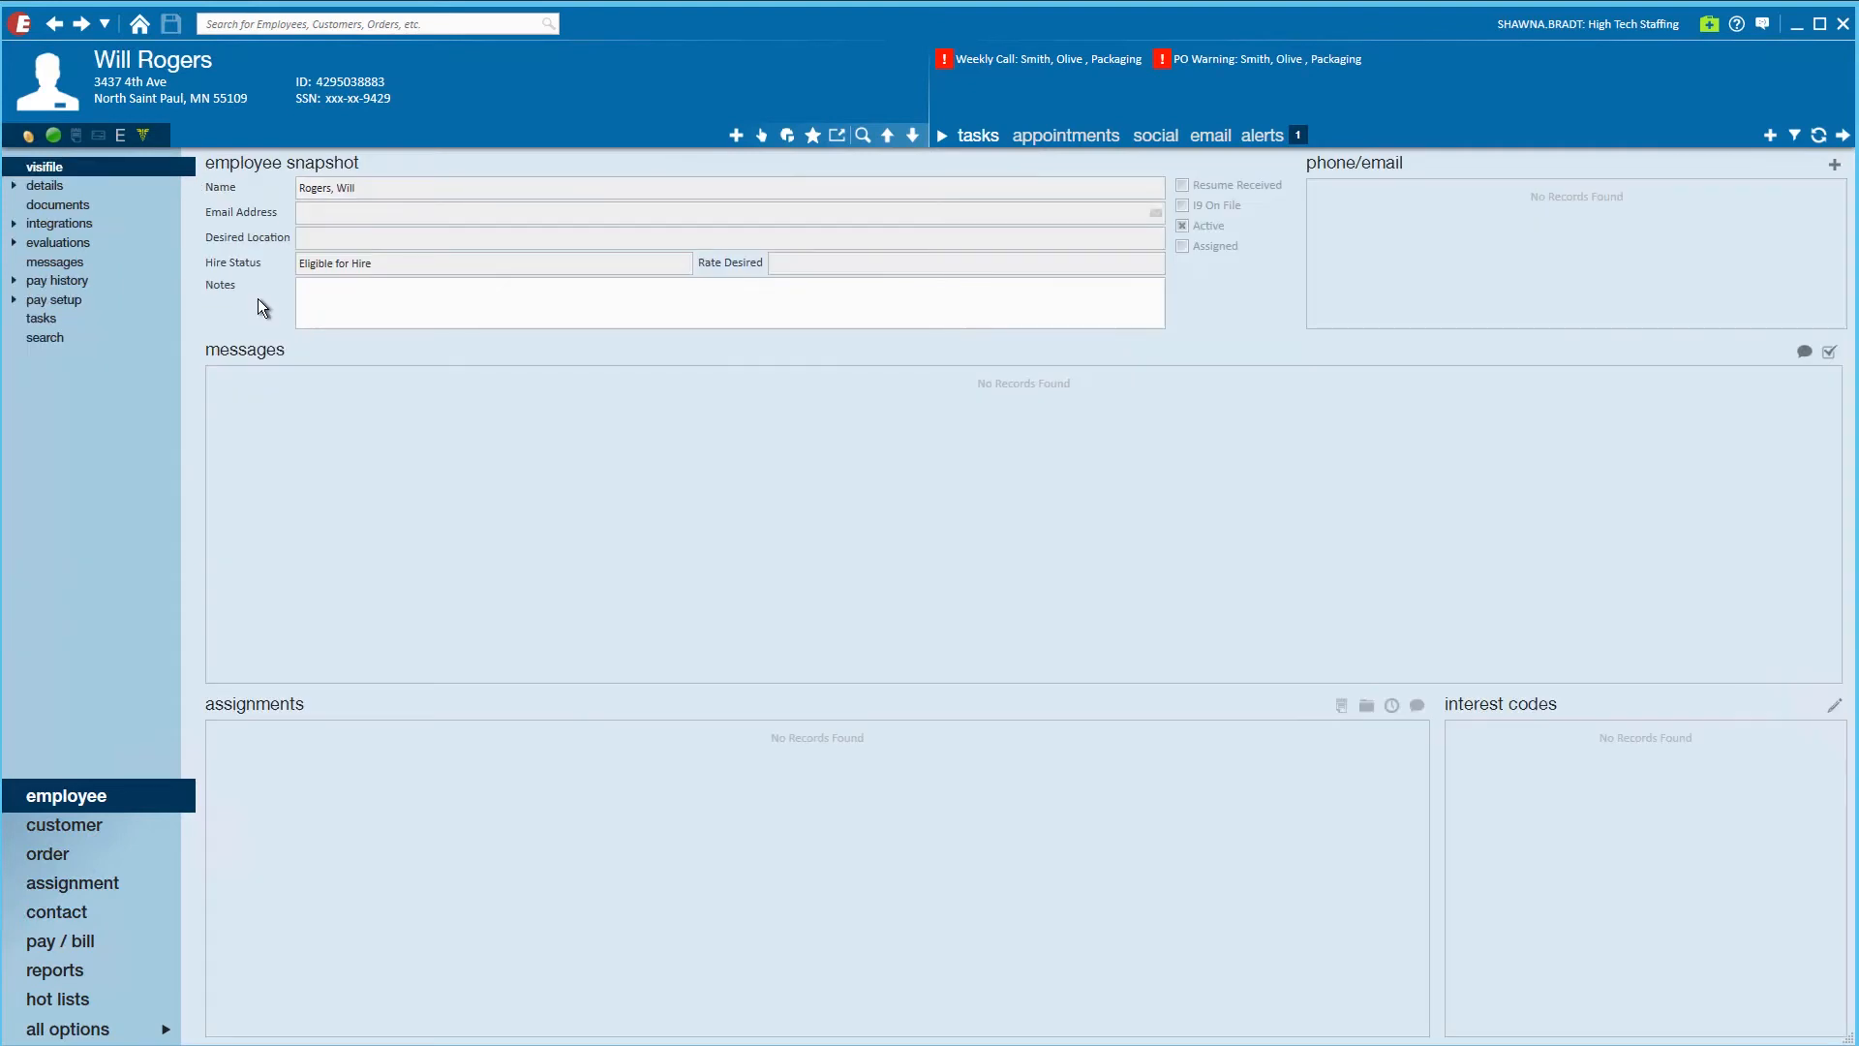
pyautogui.click(117, 223)
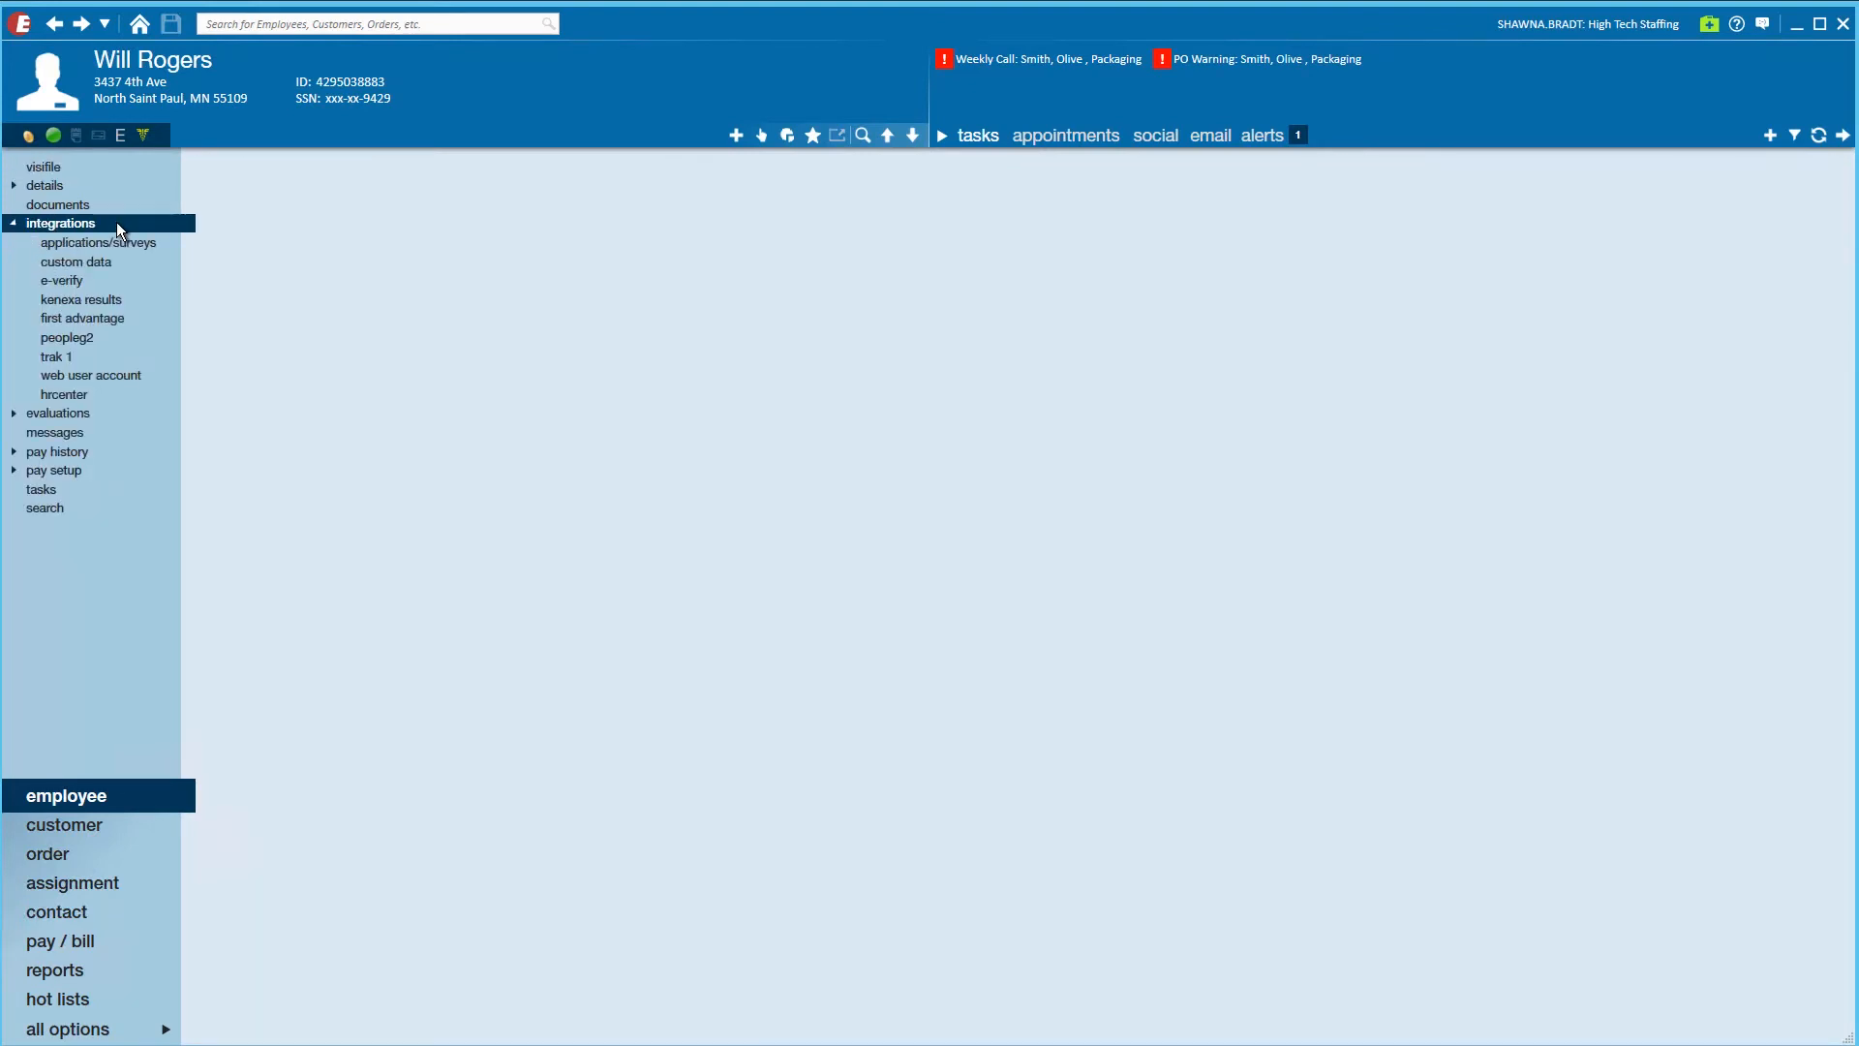
pyautogui.click(74, 393)
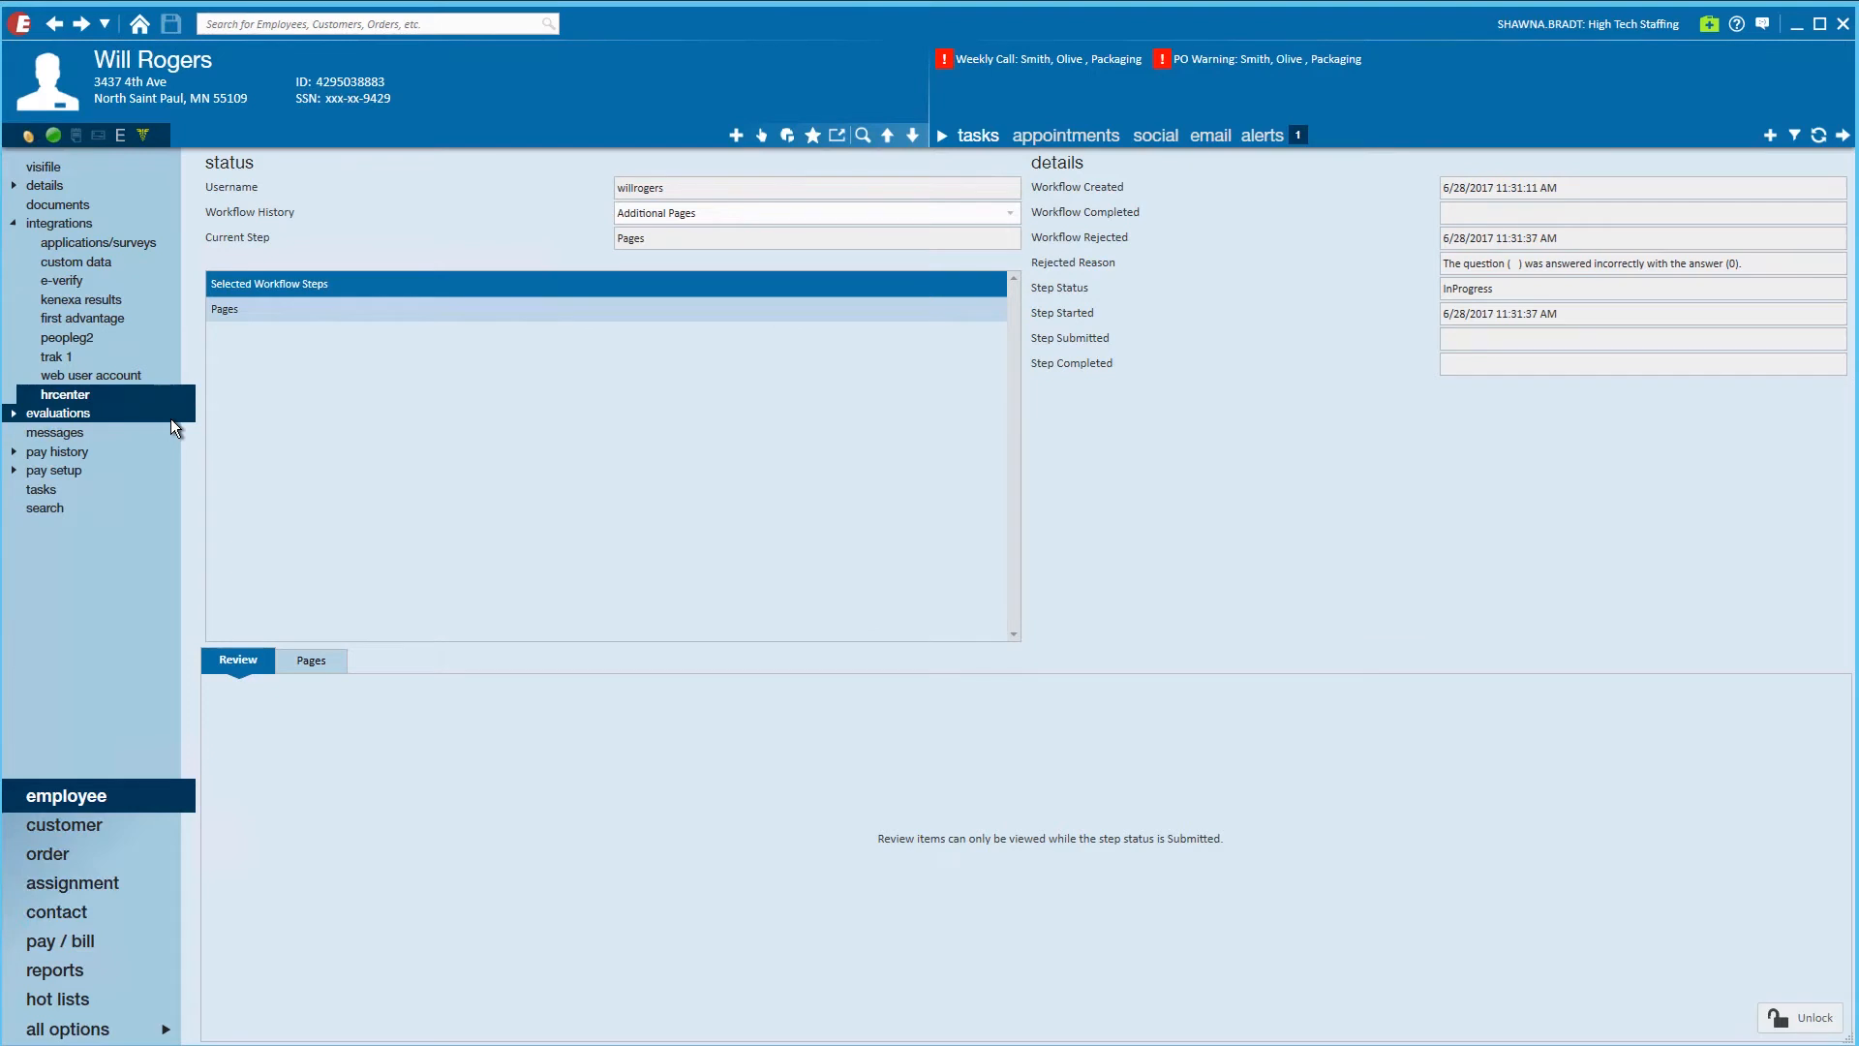
# Examine the workflow's pages and the answer summary of the Acknowledgement page.
pyautogui.click(328, 657)
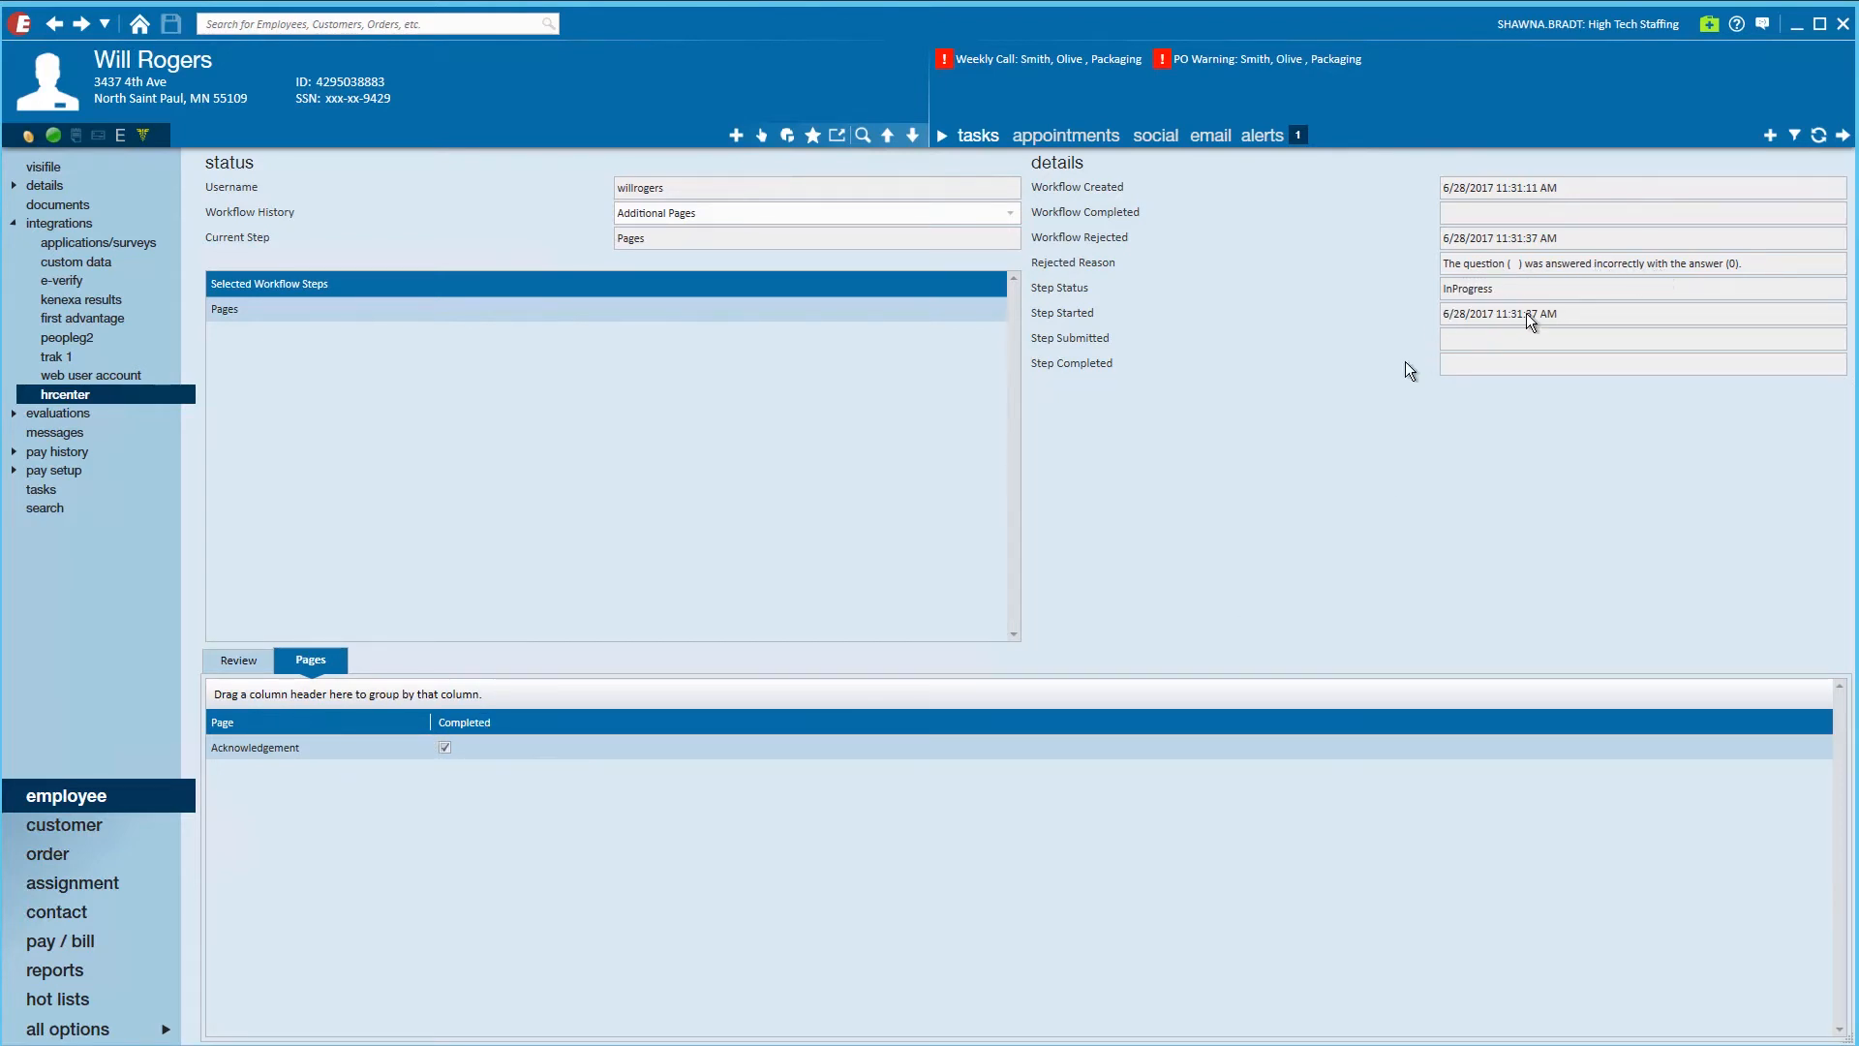
pyautogui.doubleClick(368, 747)
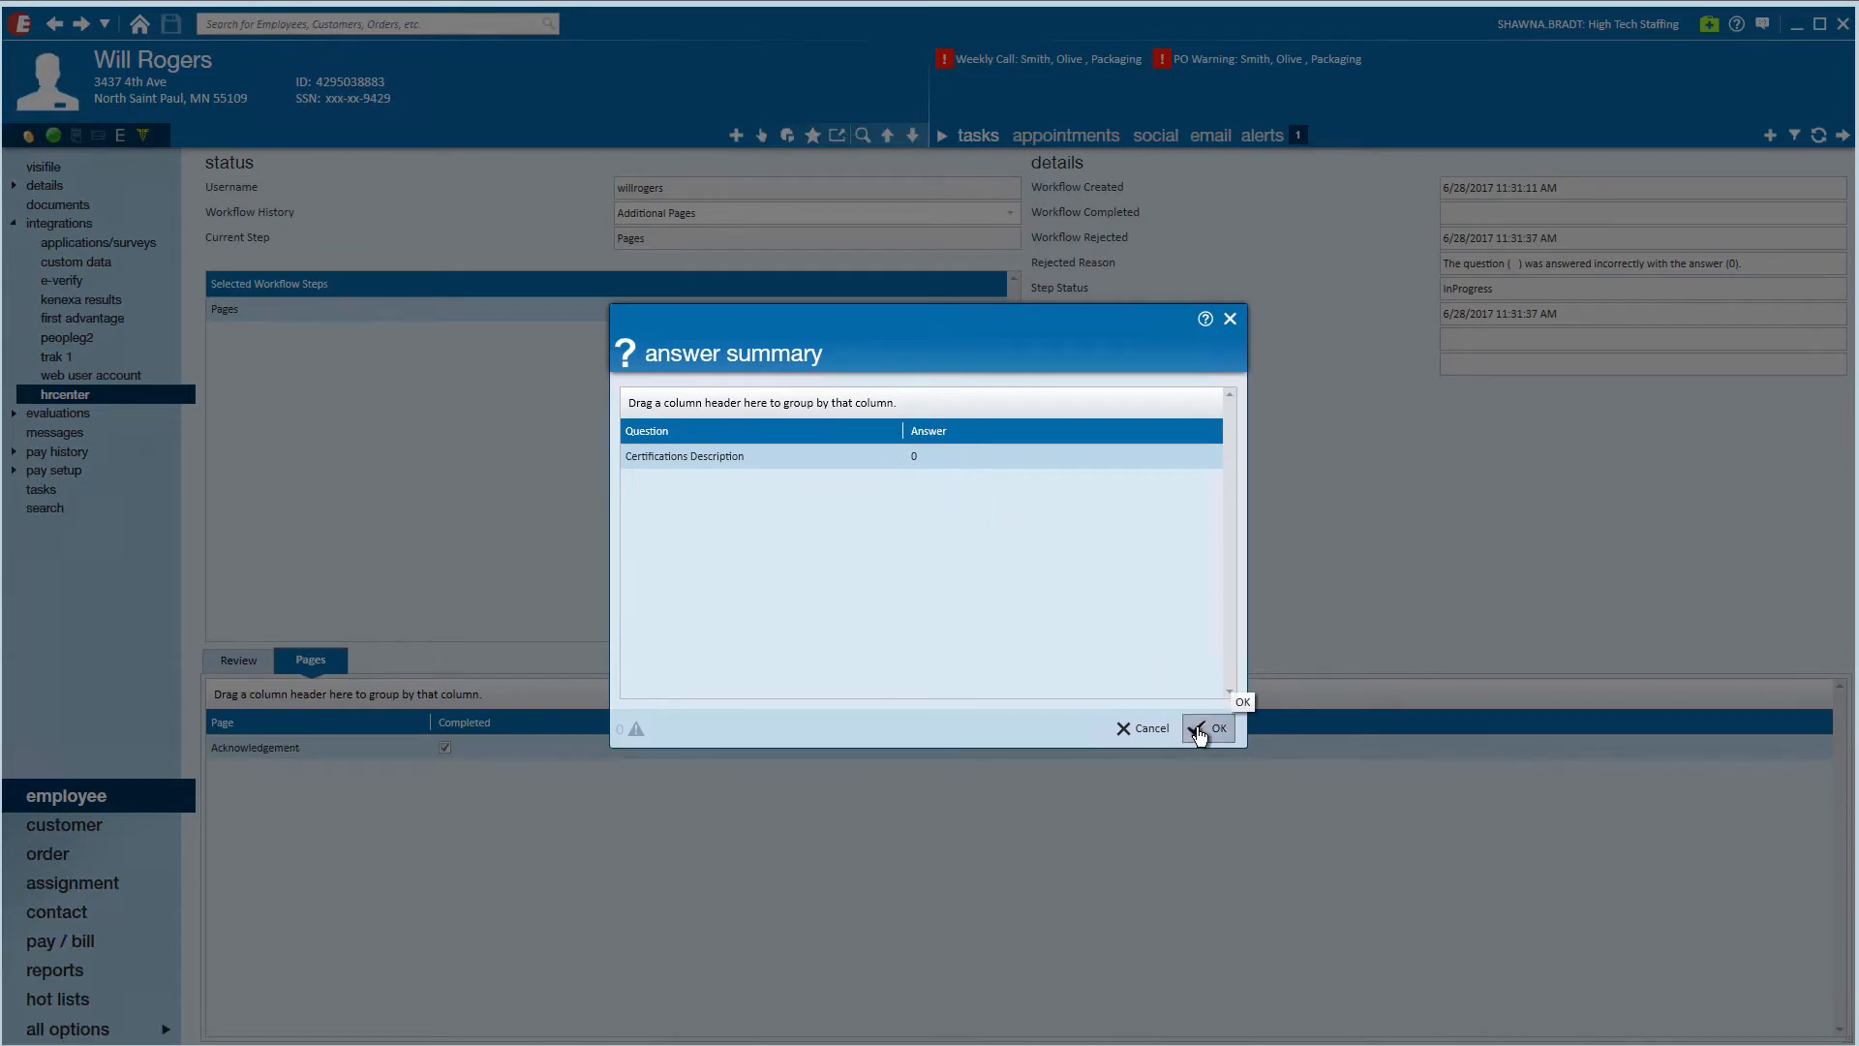
pyautogui.click(1150, 728)
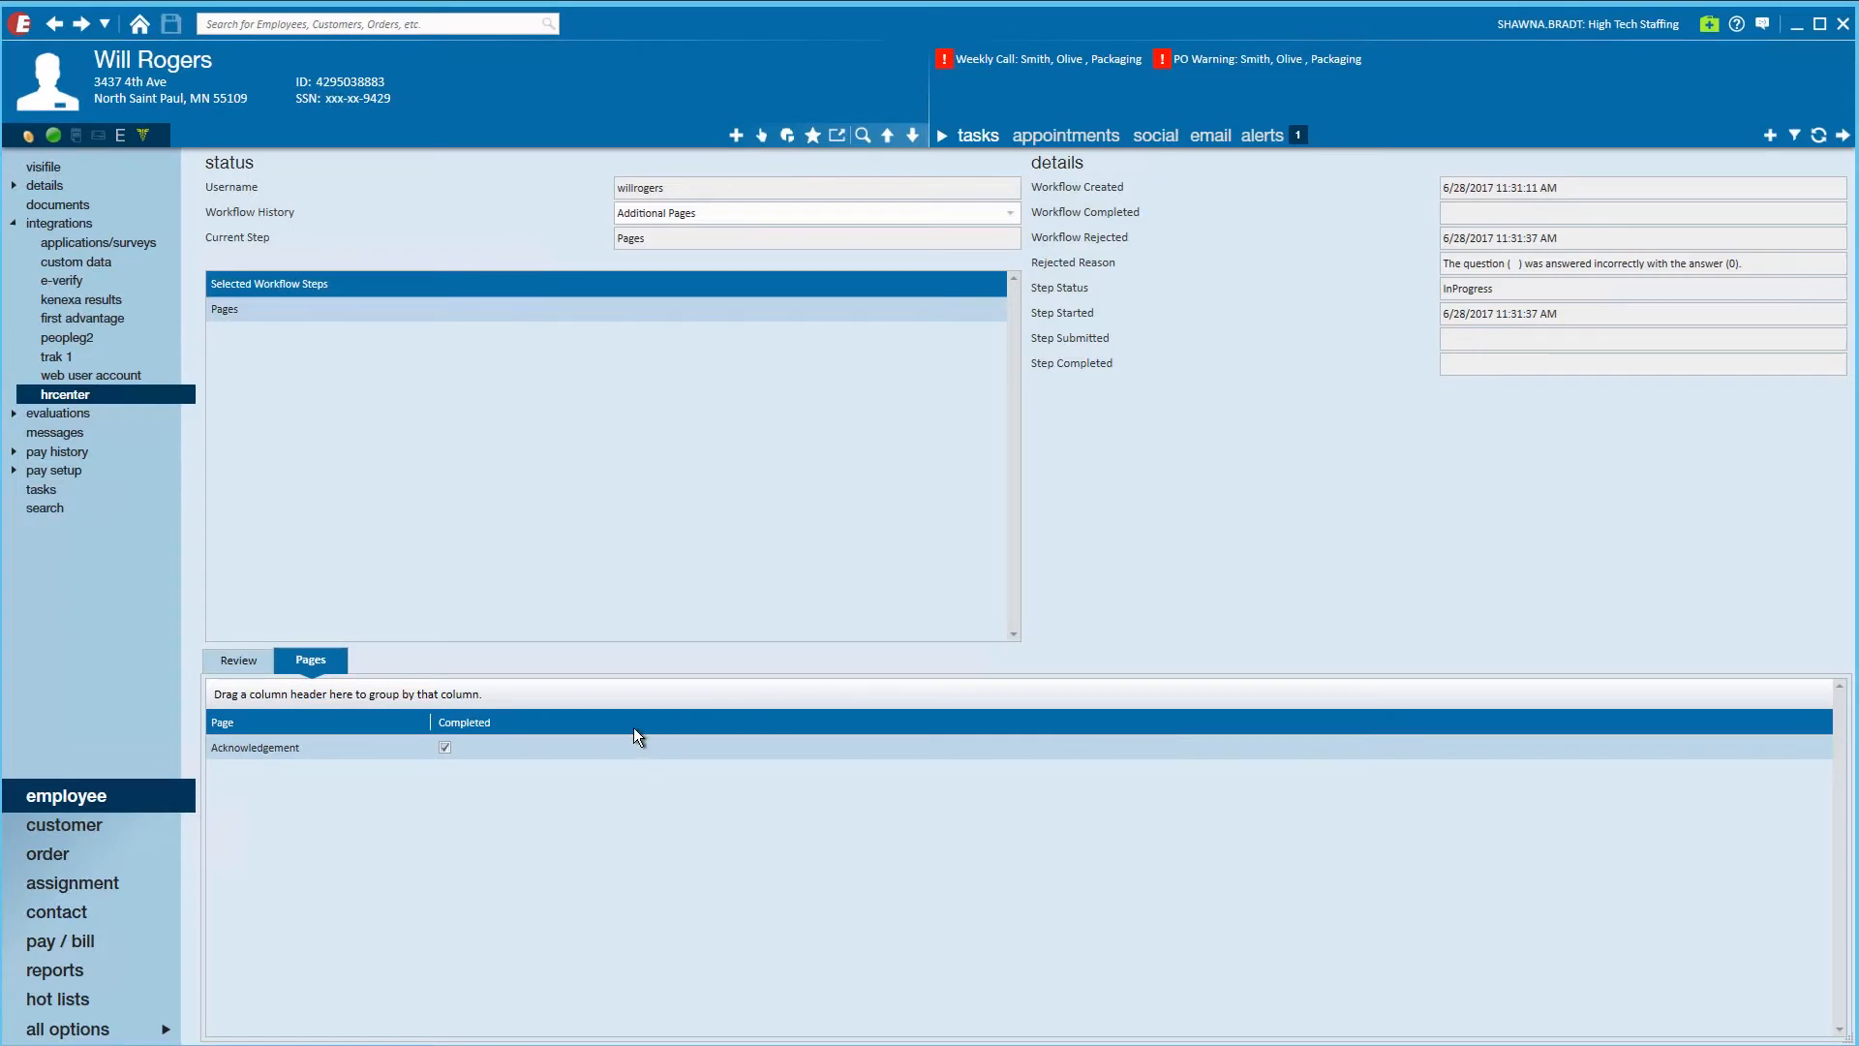
# Open Acknowledgement.pdf from the employee's documents, check the applicant's answer, and close the PDF.
pyautogui.click(77, 201)
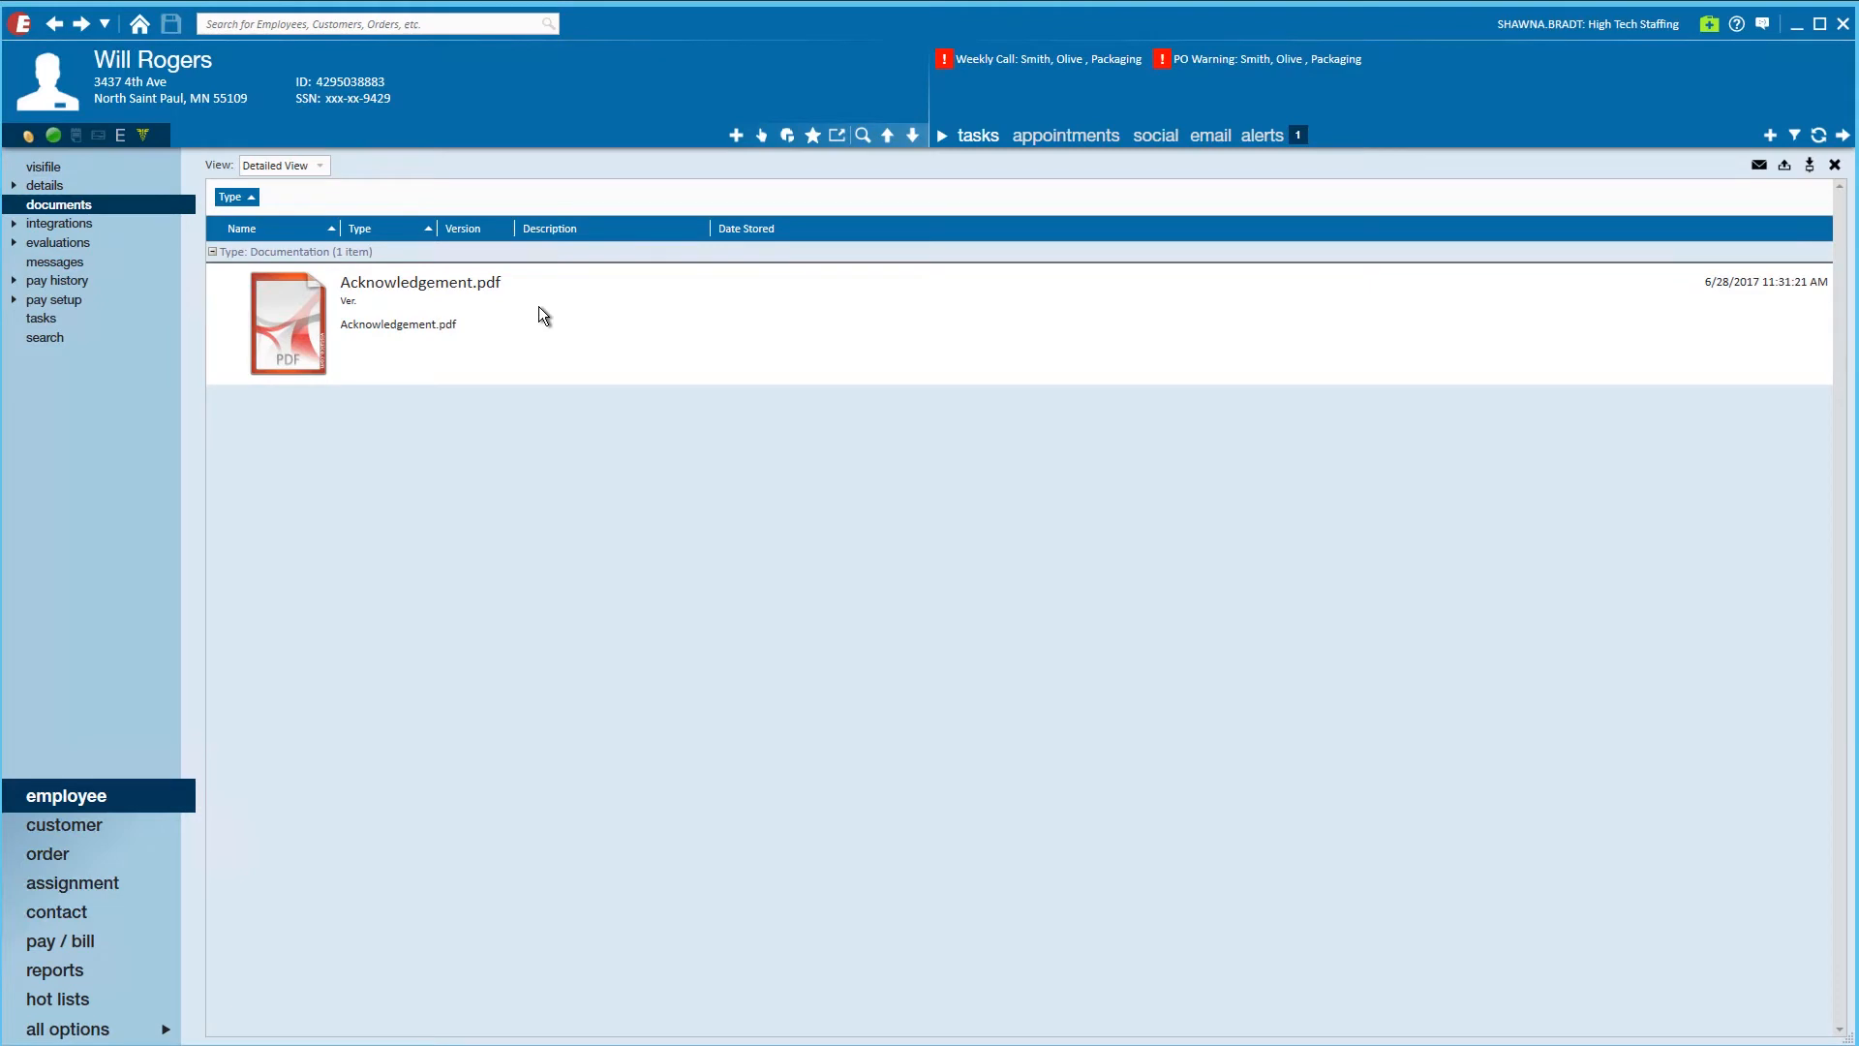
pyautogui.doubleClick(538, 306)
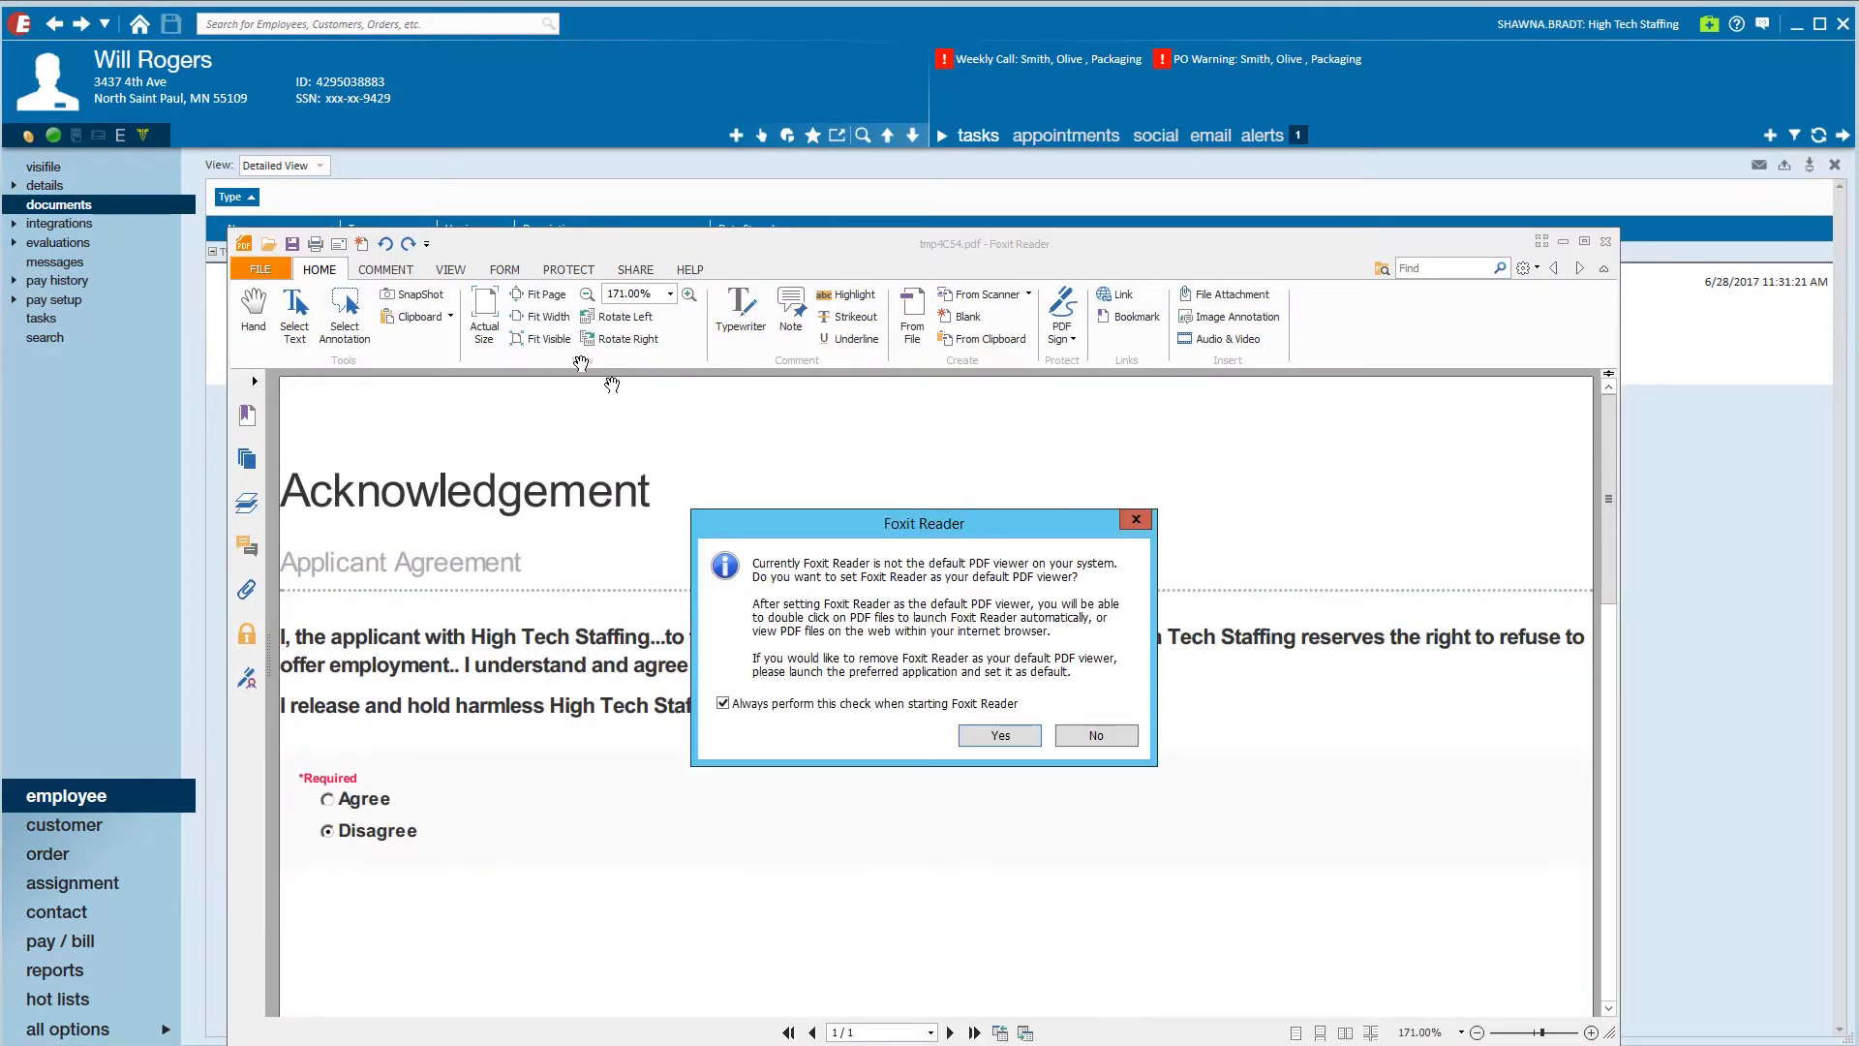
pyautogui.click(1135, 520)
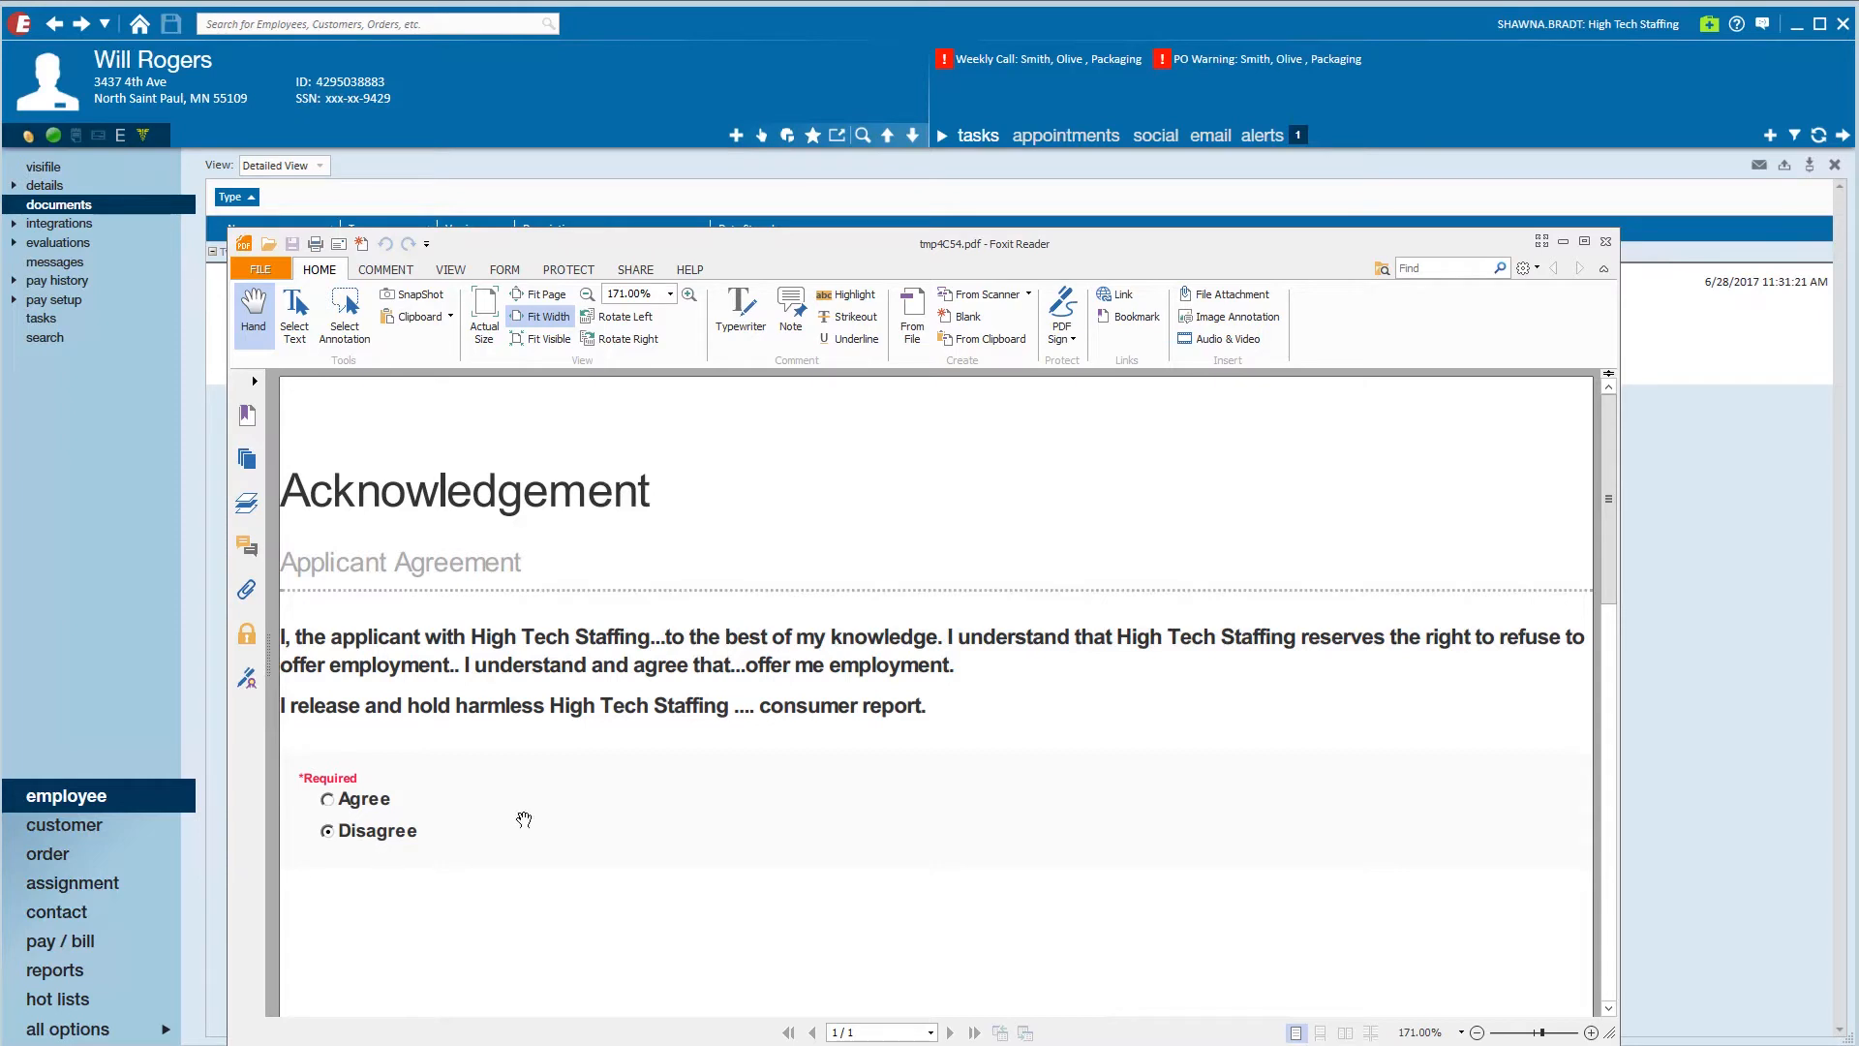
pyautogui.click(1606, 242)
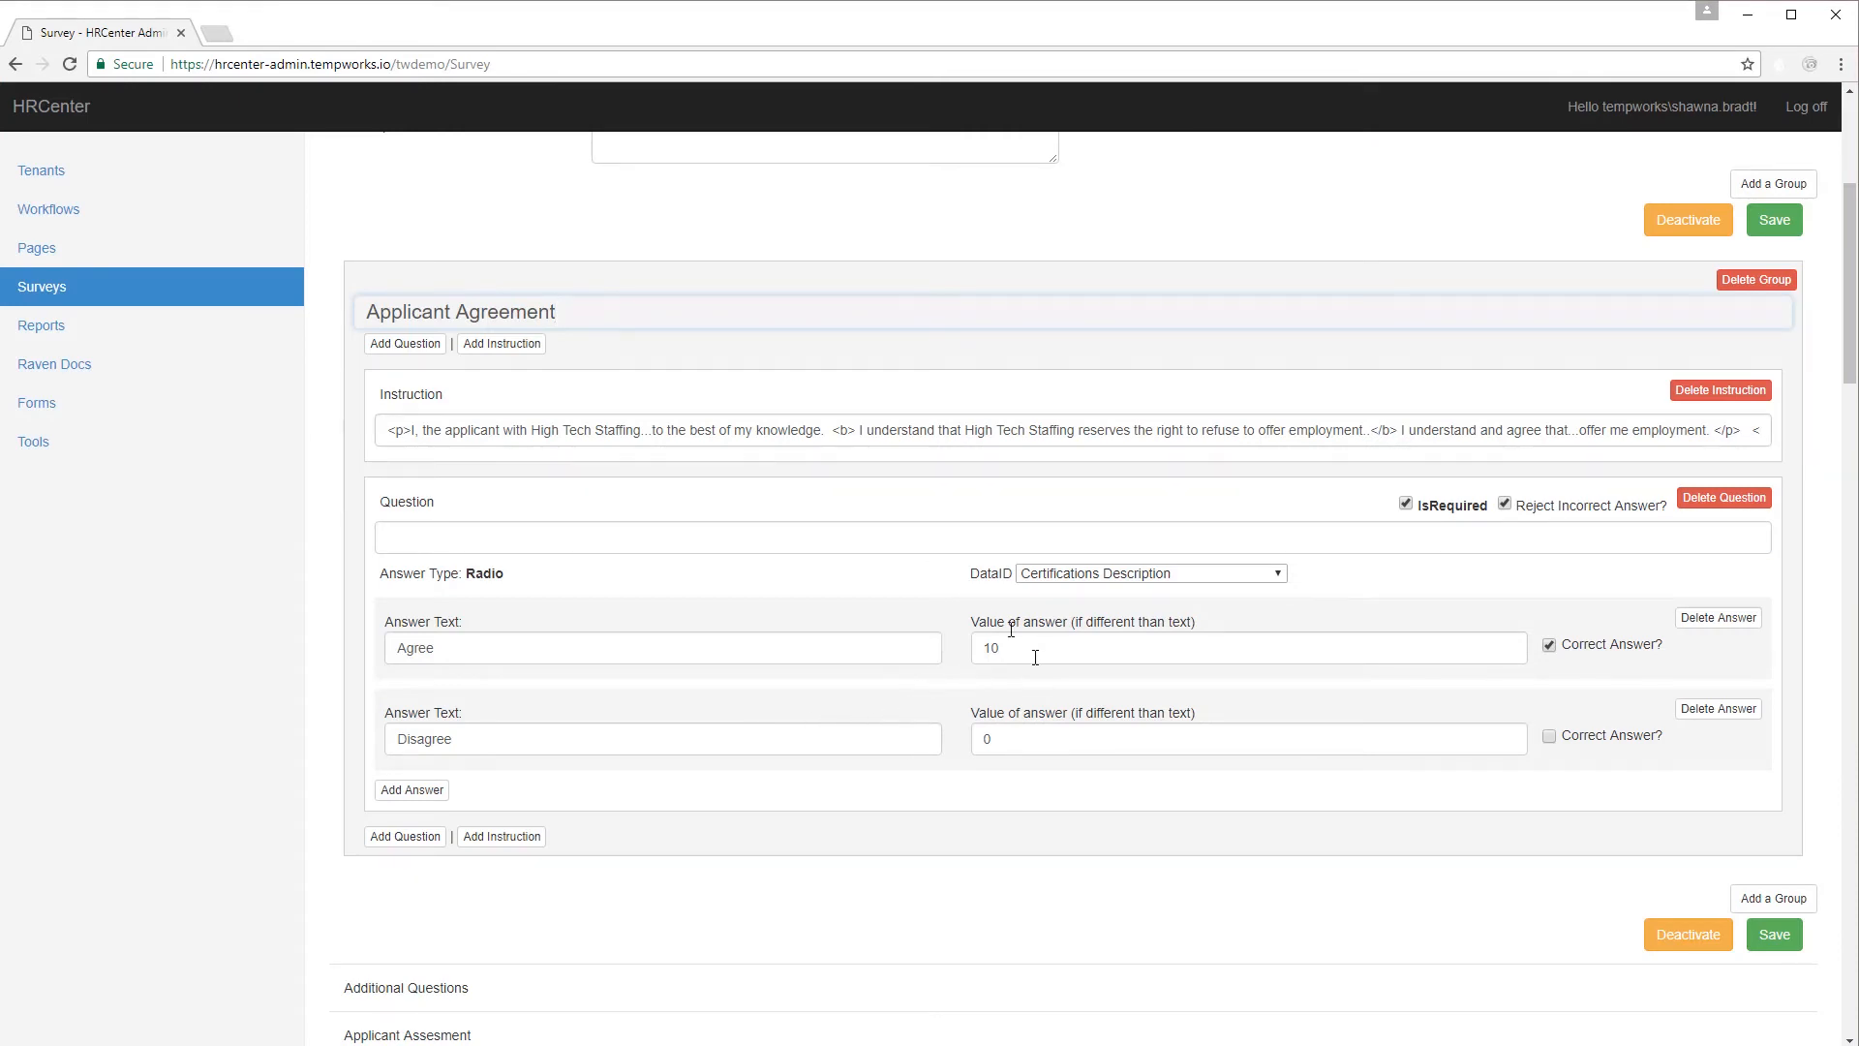
# Return to the HRCenter survey list in the browser and expand the Personality Quiz survey's Word Choice group.
pyautogui.scroll(-13, 884, 755)
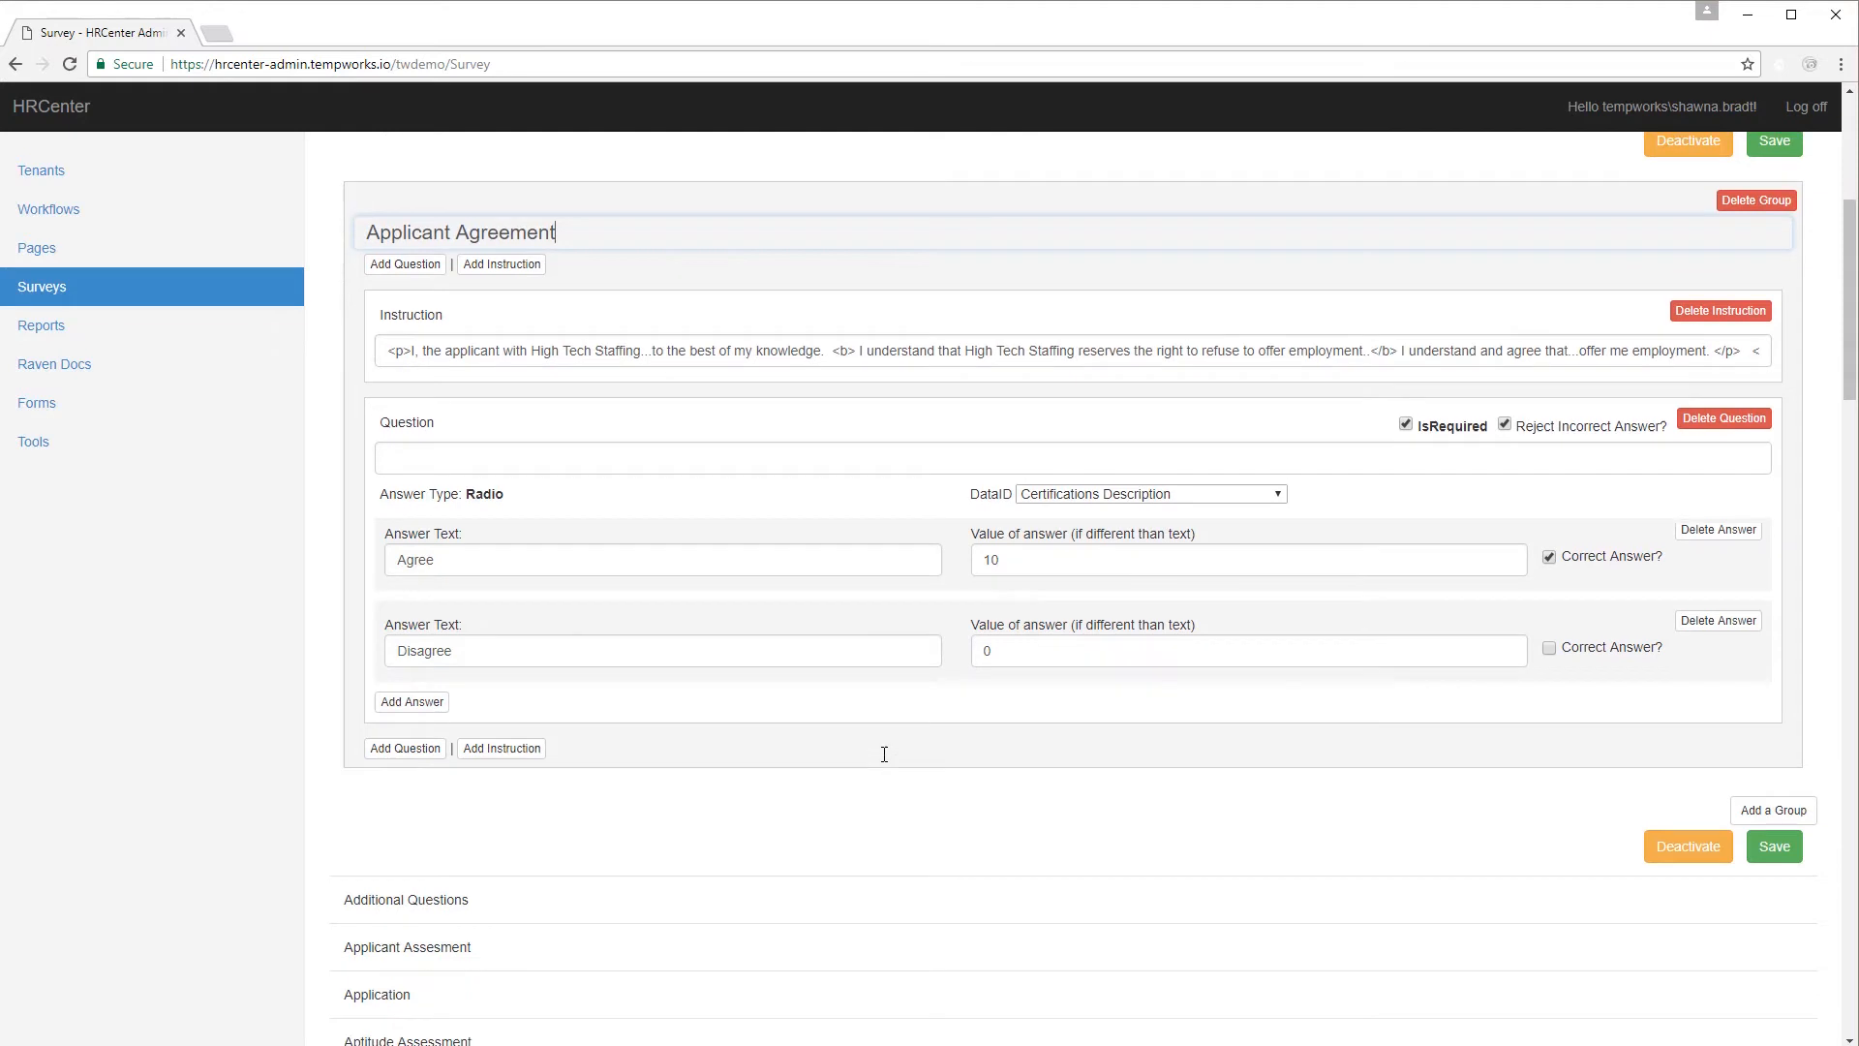
pyautogui.scroll(-20, 884, 761)
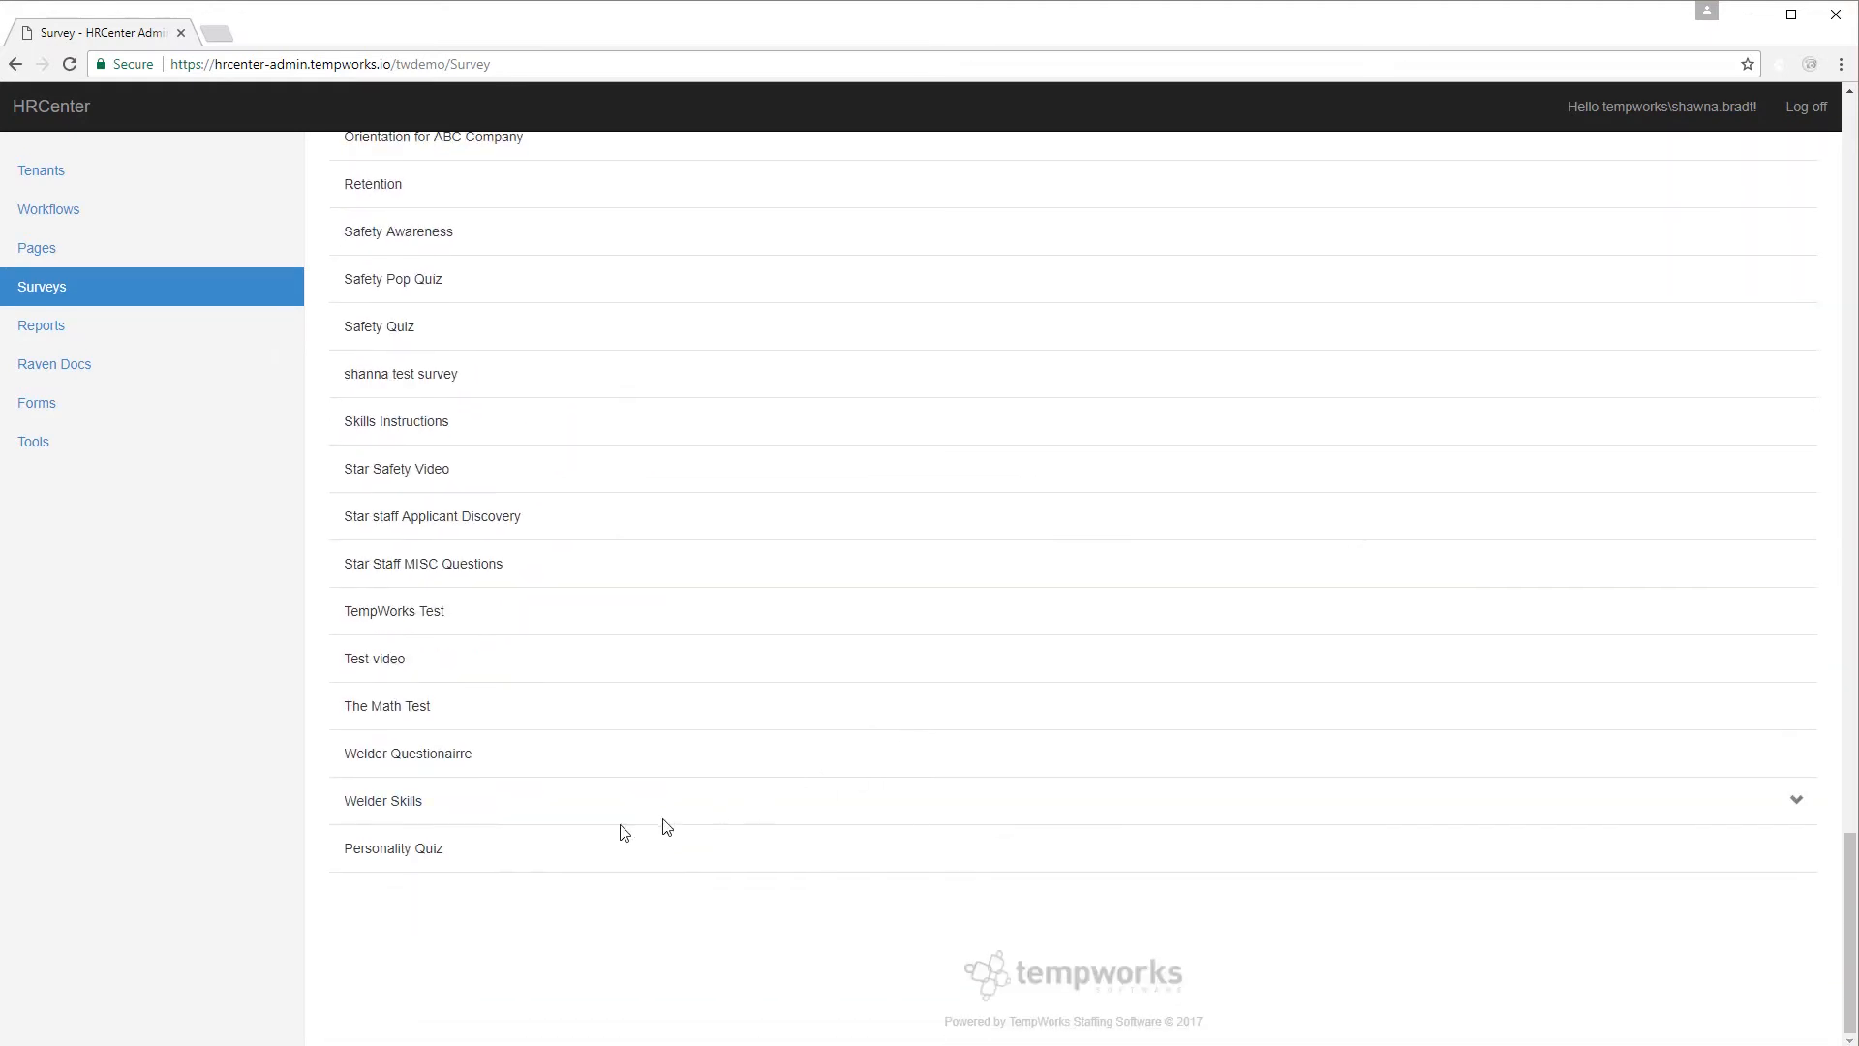
pyautogui.click(569, 846)
pyautogui.scroll(-4, 703, 822)
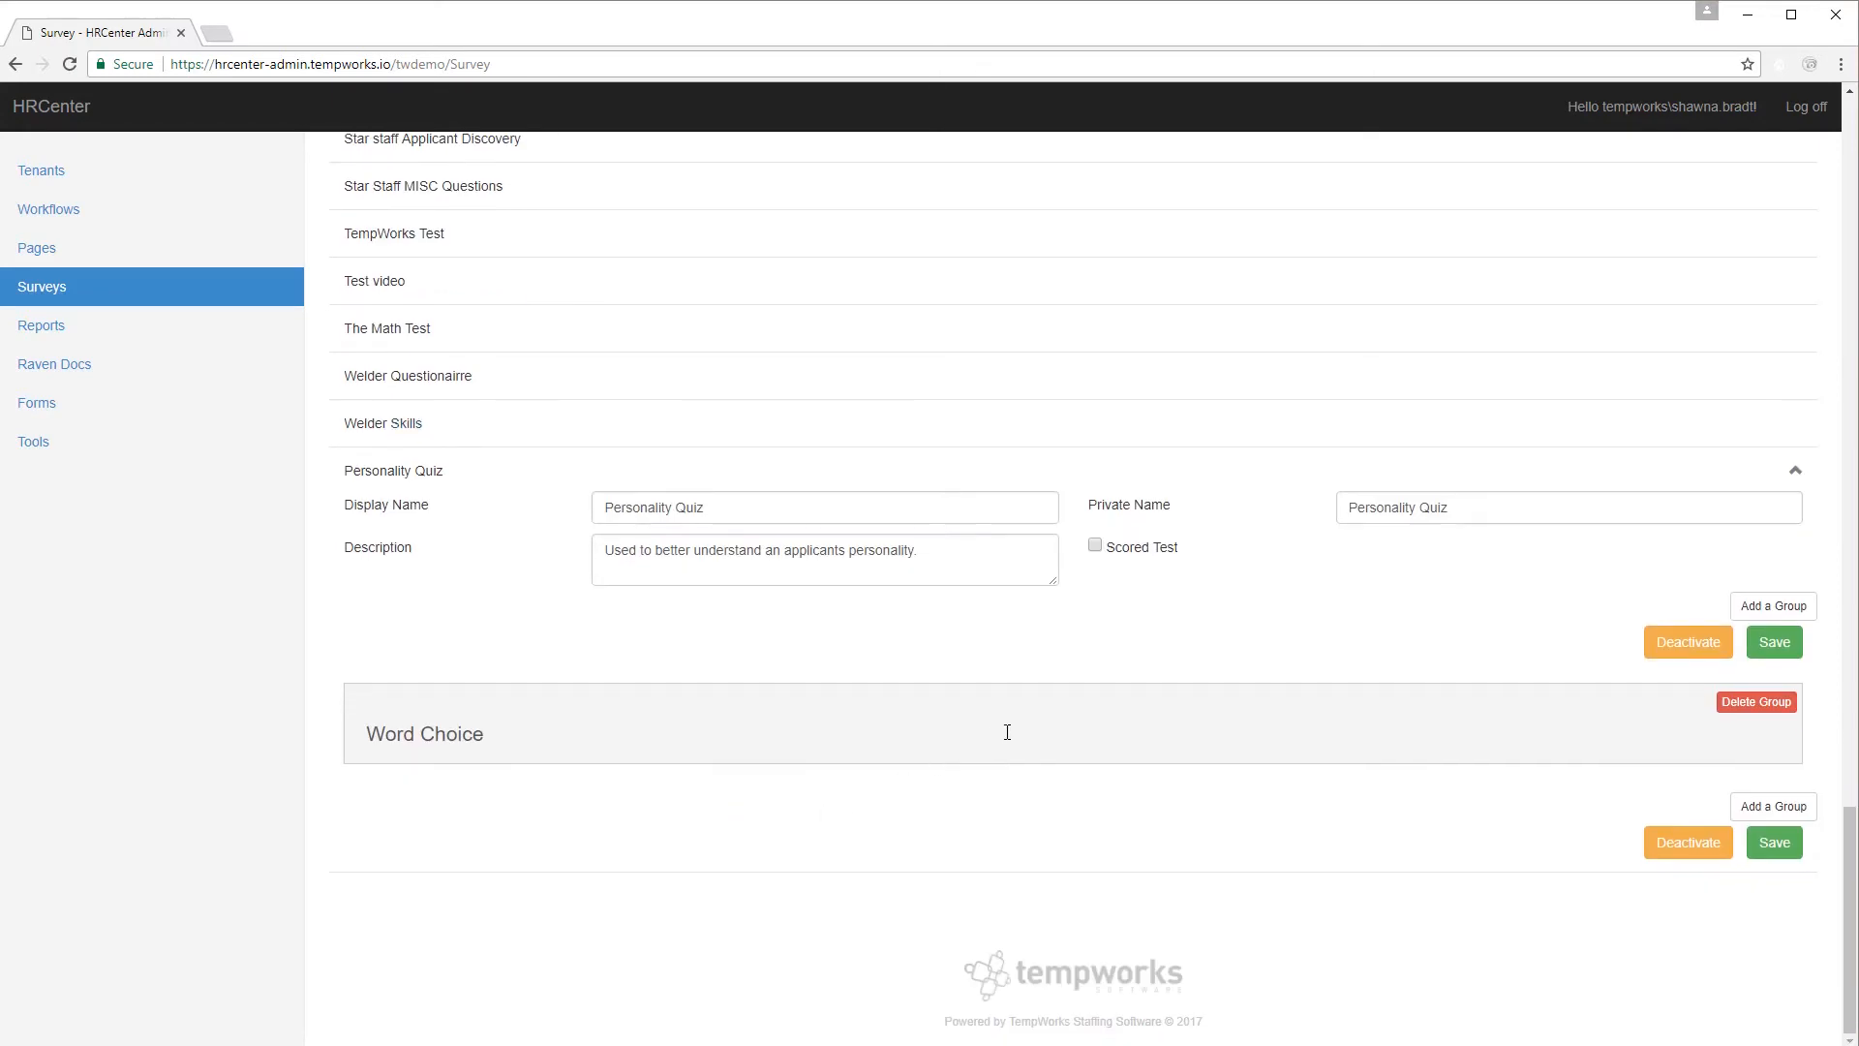
pyautogui.click(1007, 736)
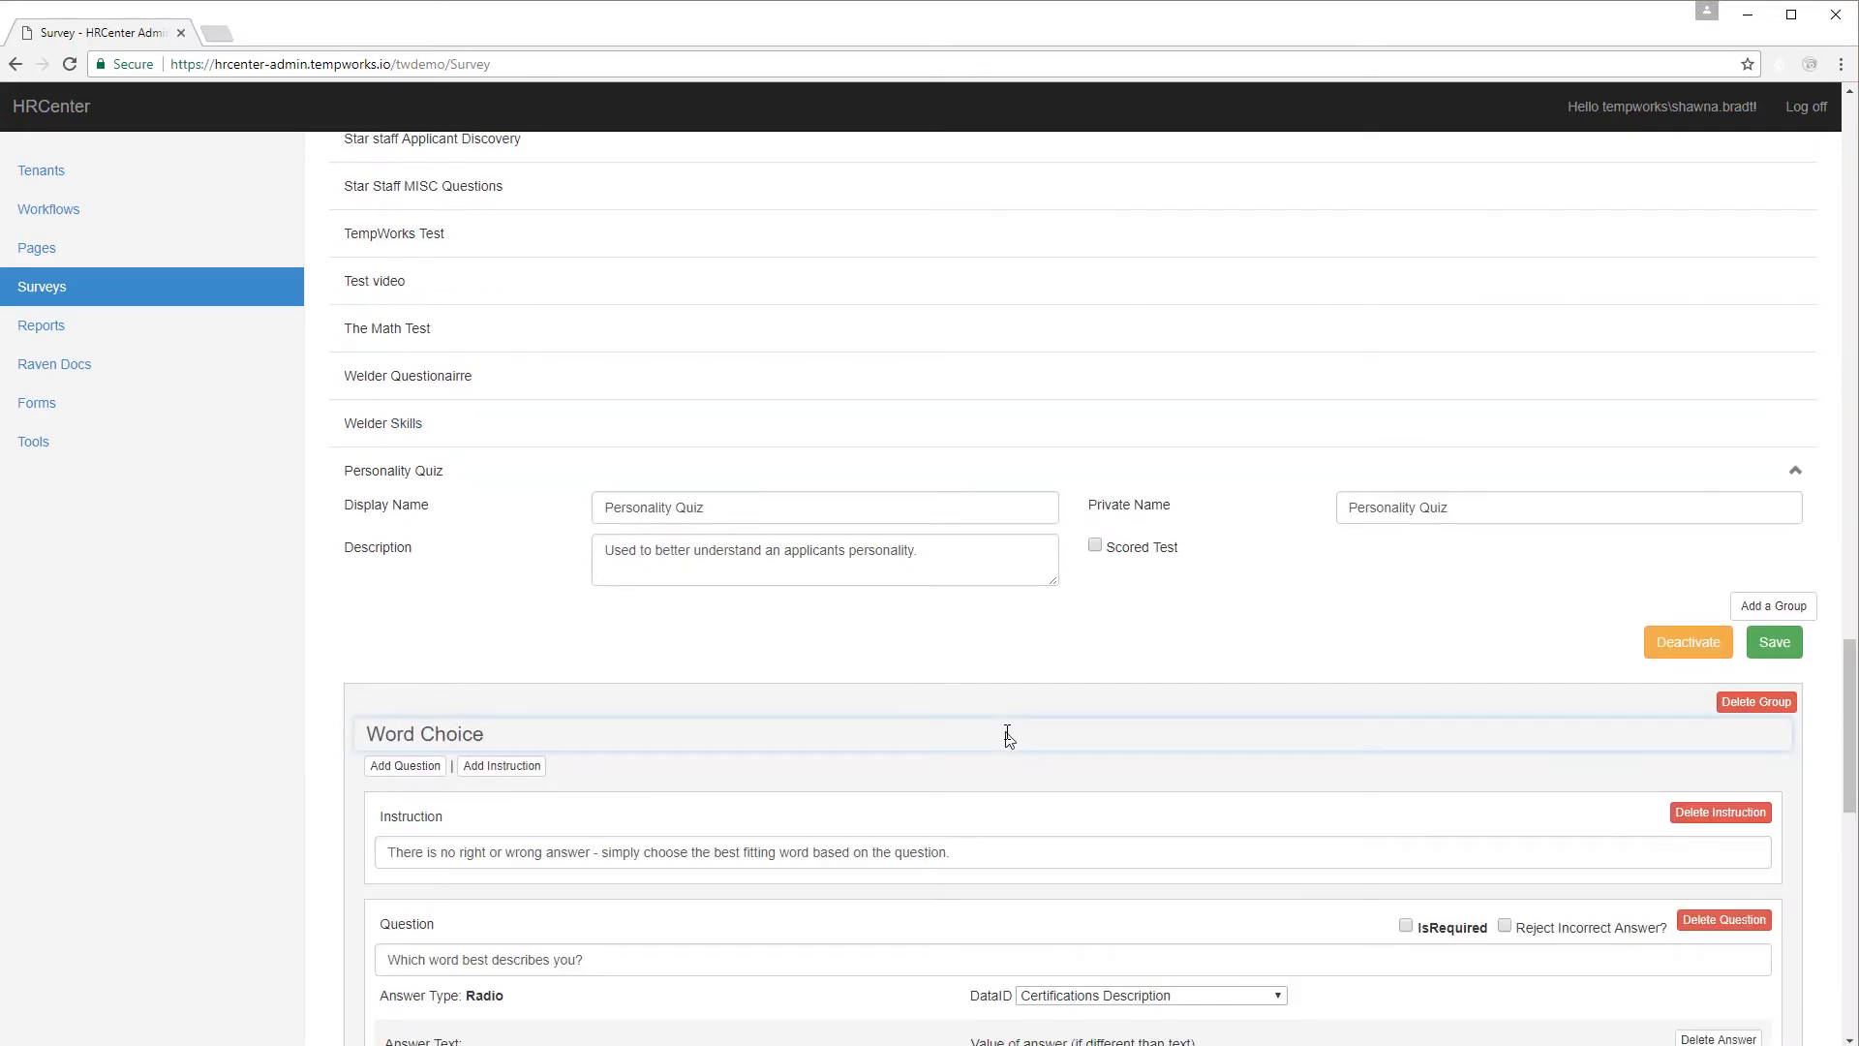
pyautogui.scroll(-5, 1007, 736)
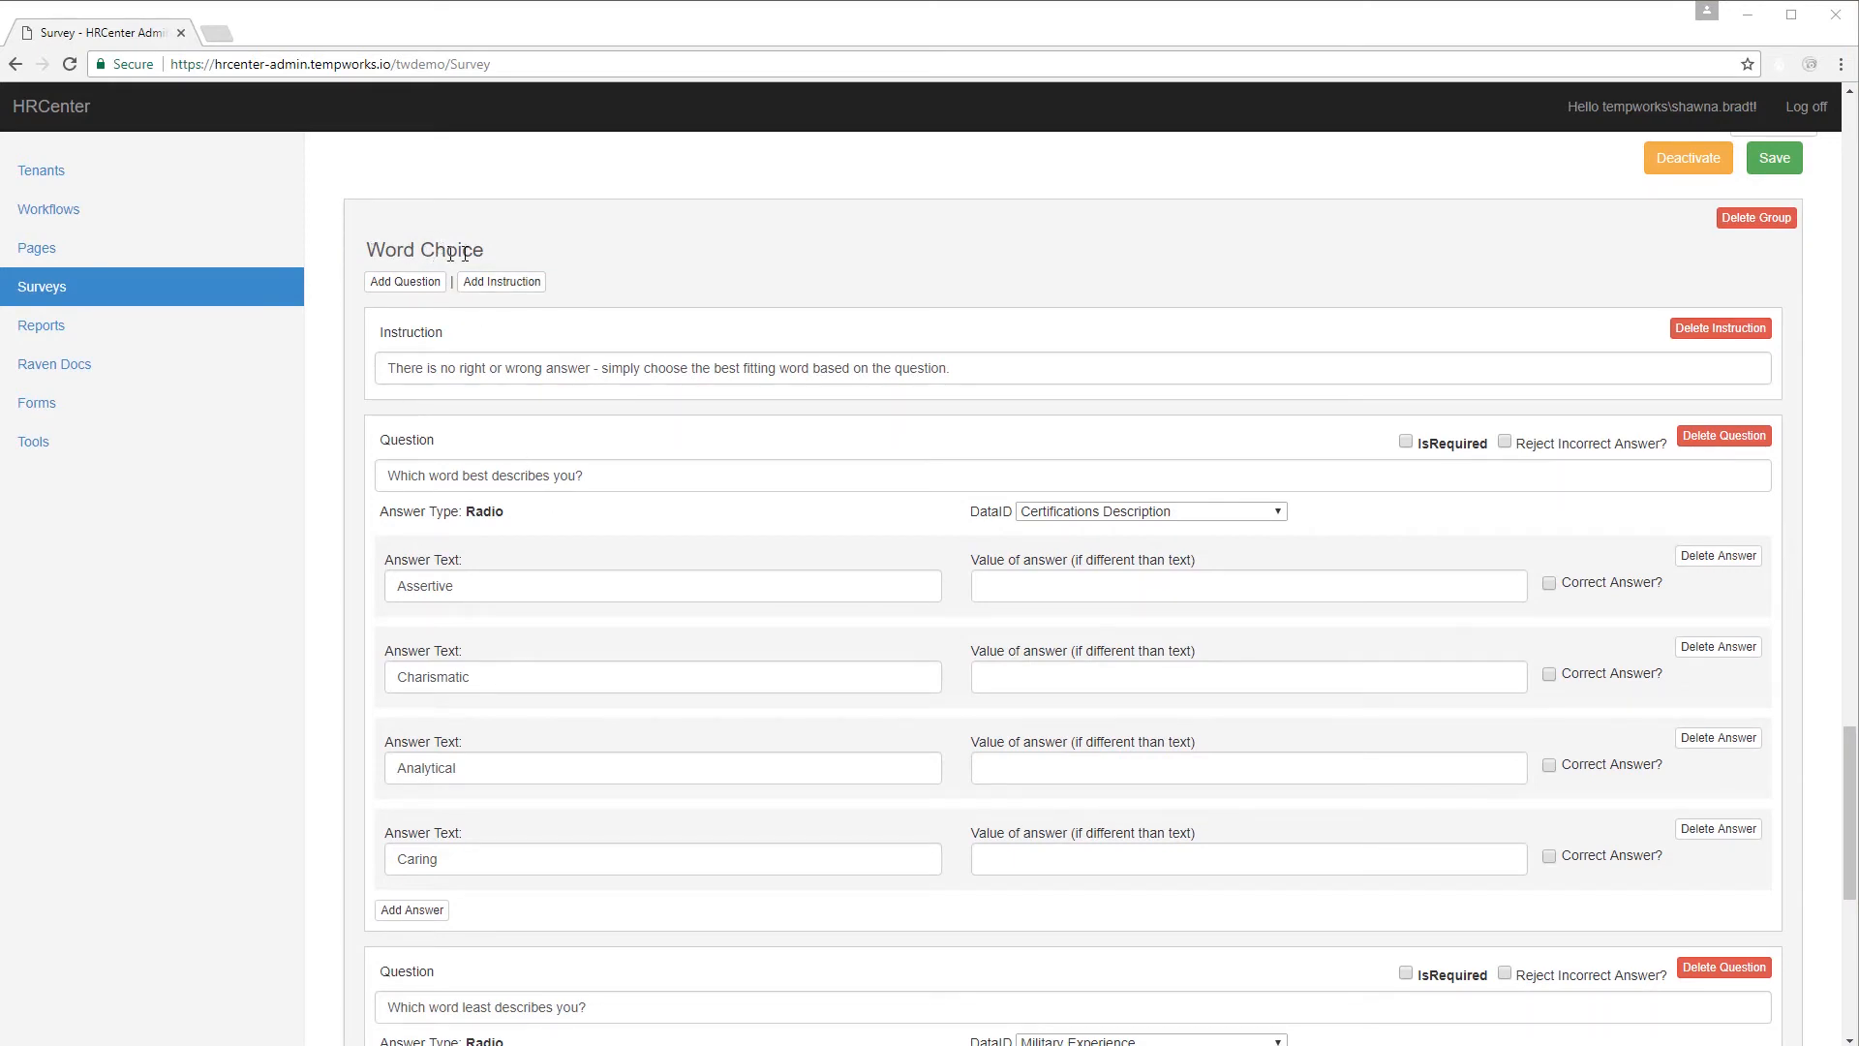
# Add a new group to the Personality Quiz survey and copy the Word Choice group's instruction text.
pyautogui.scroll(2, 1649, 416)
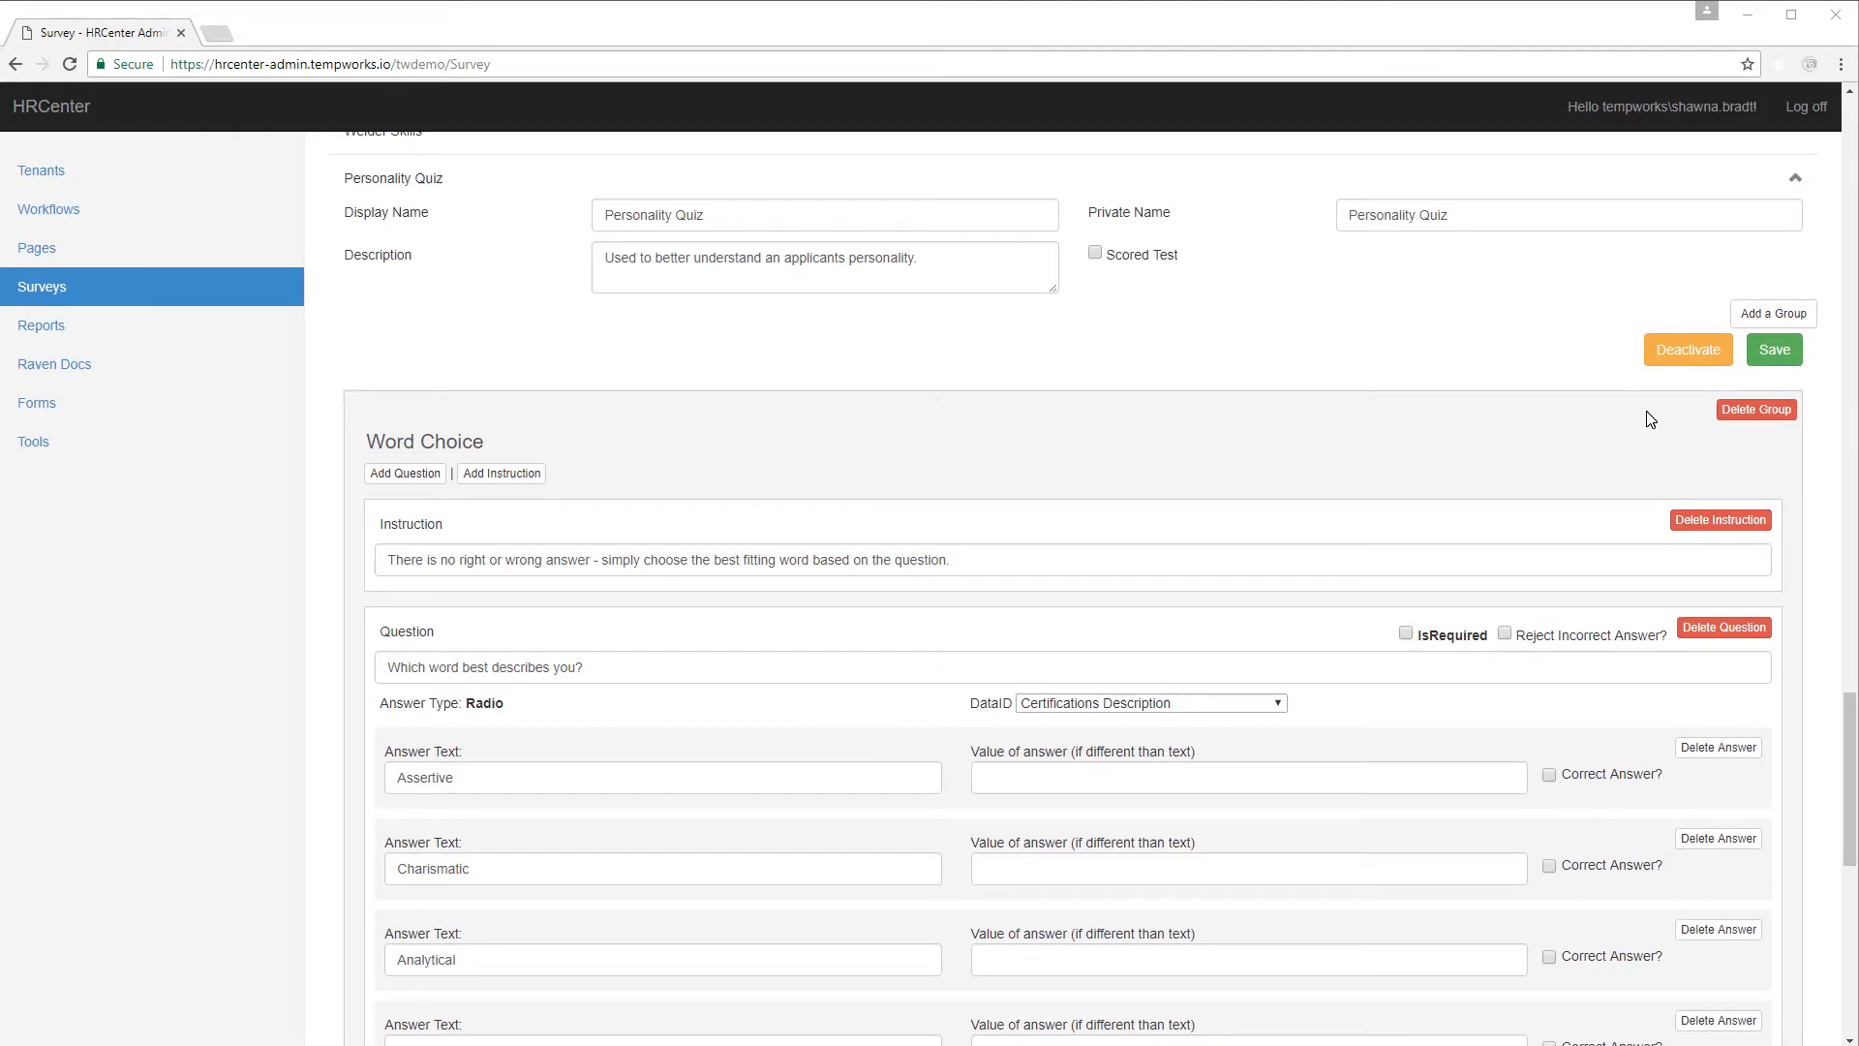
pyautogui.click(1774, 311)
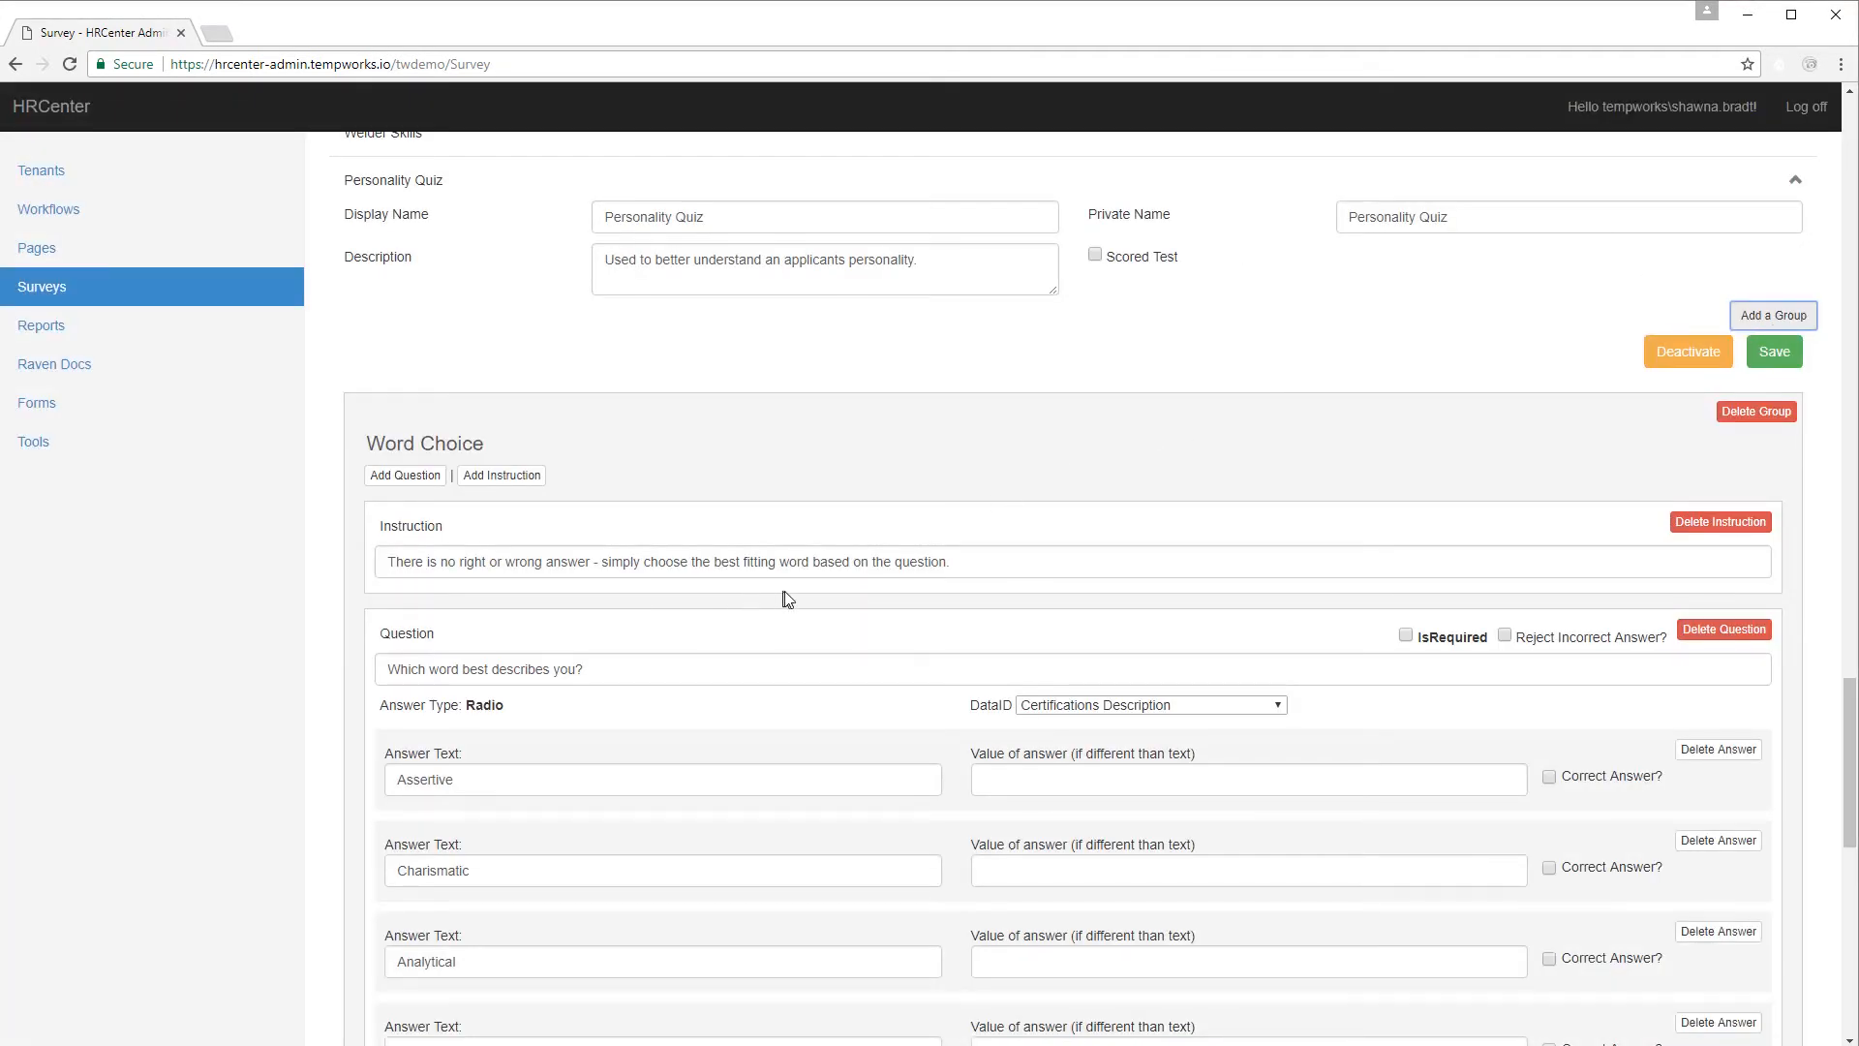
pyautogui.moveTo(960, 562); pyautogui.dragTo(373, 532)
pyautogui.hotkey('ctrl', 'c')
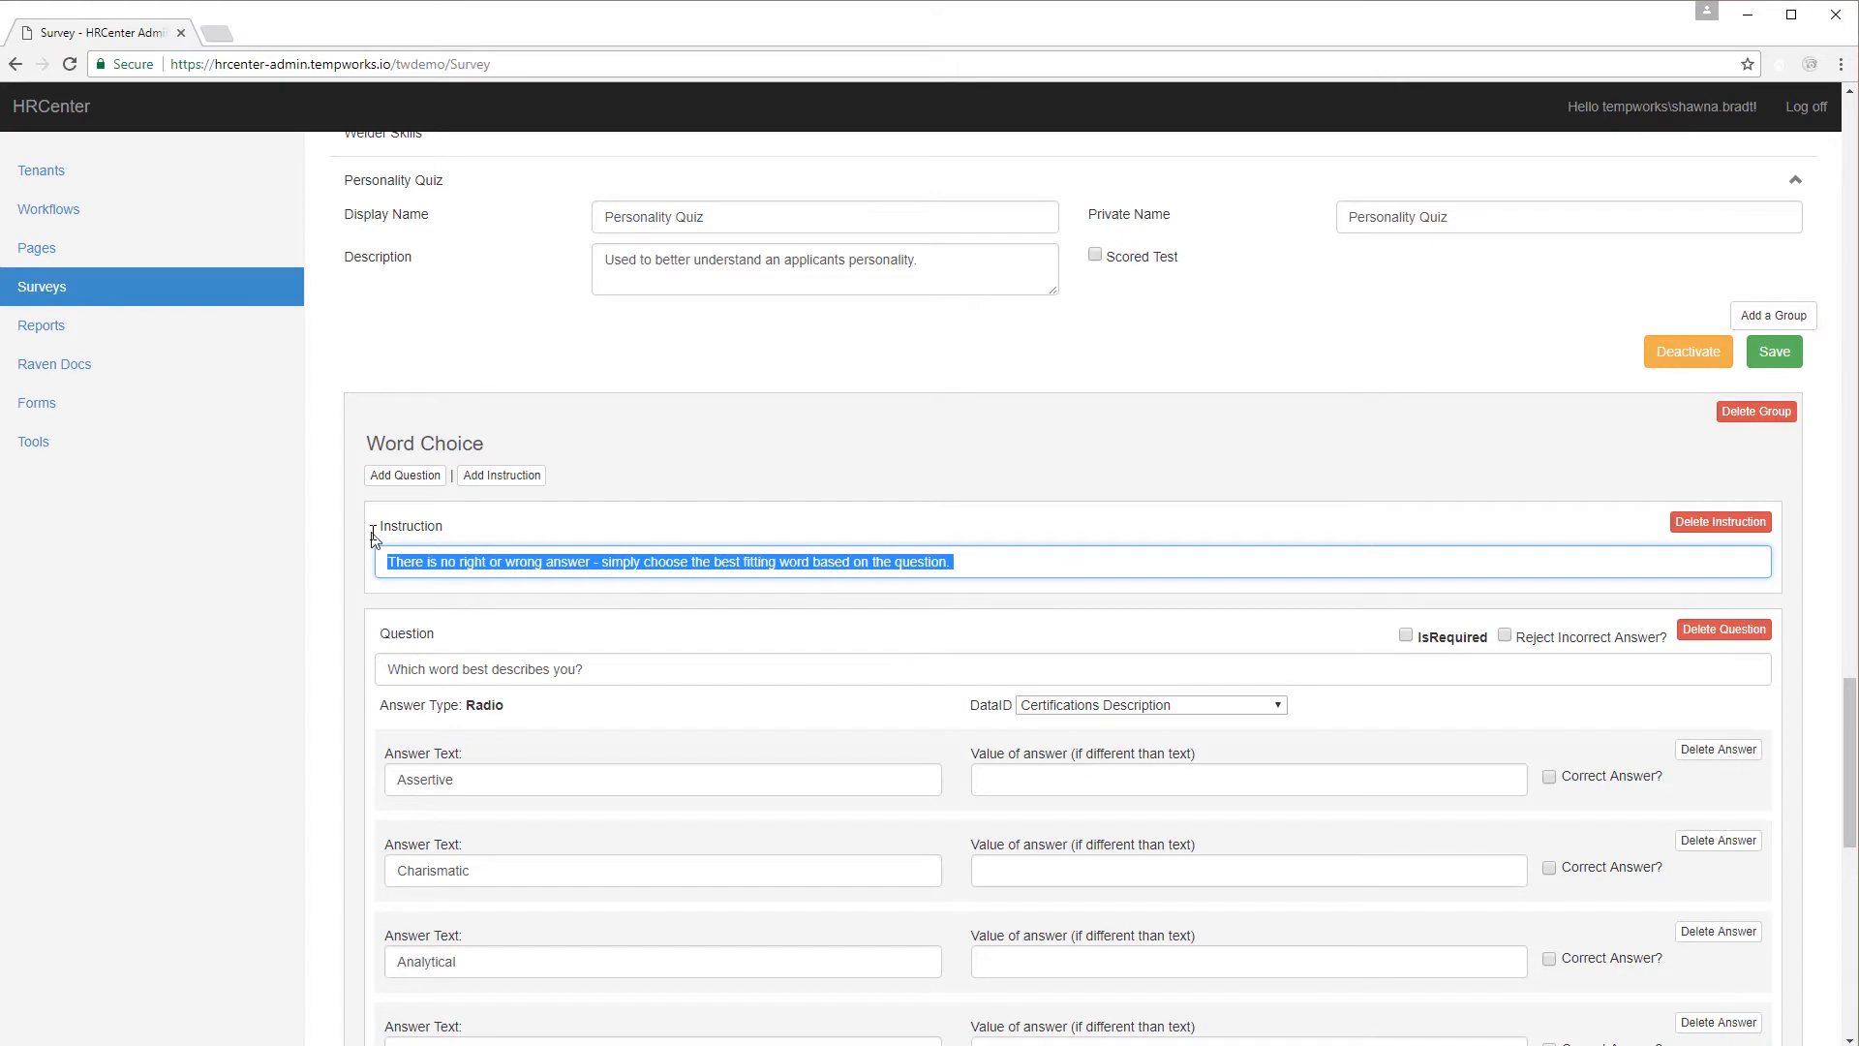
# Name the new group "Fill in the Blank" and add an instruction to it containing the copied text.
pyautogui.scroll(-9, 618, 623)
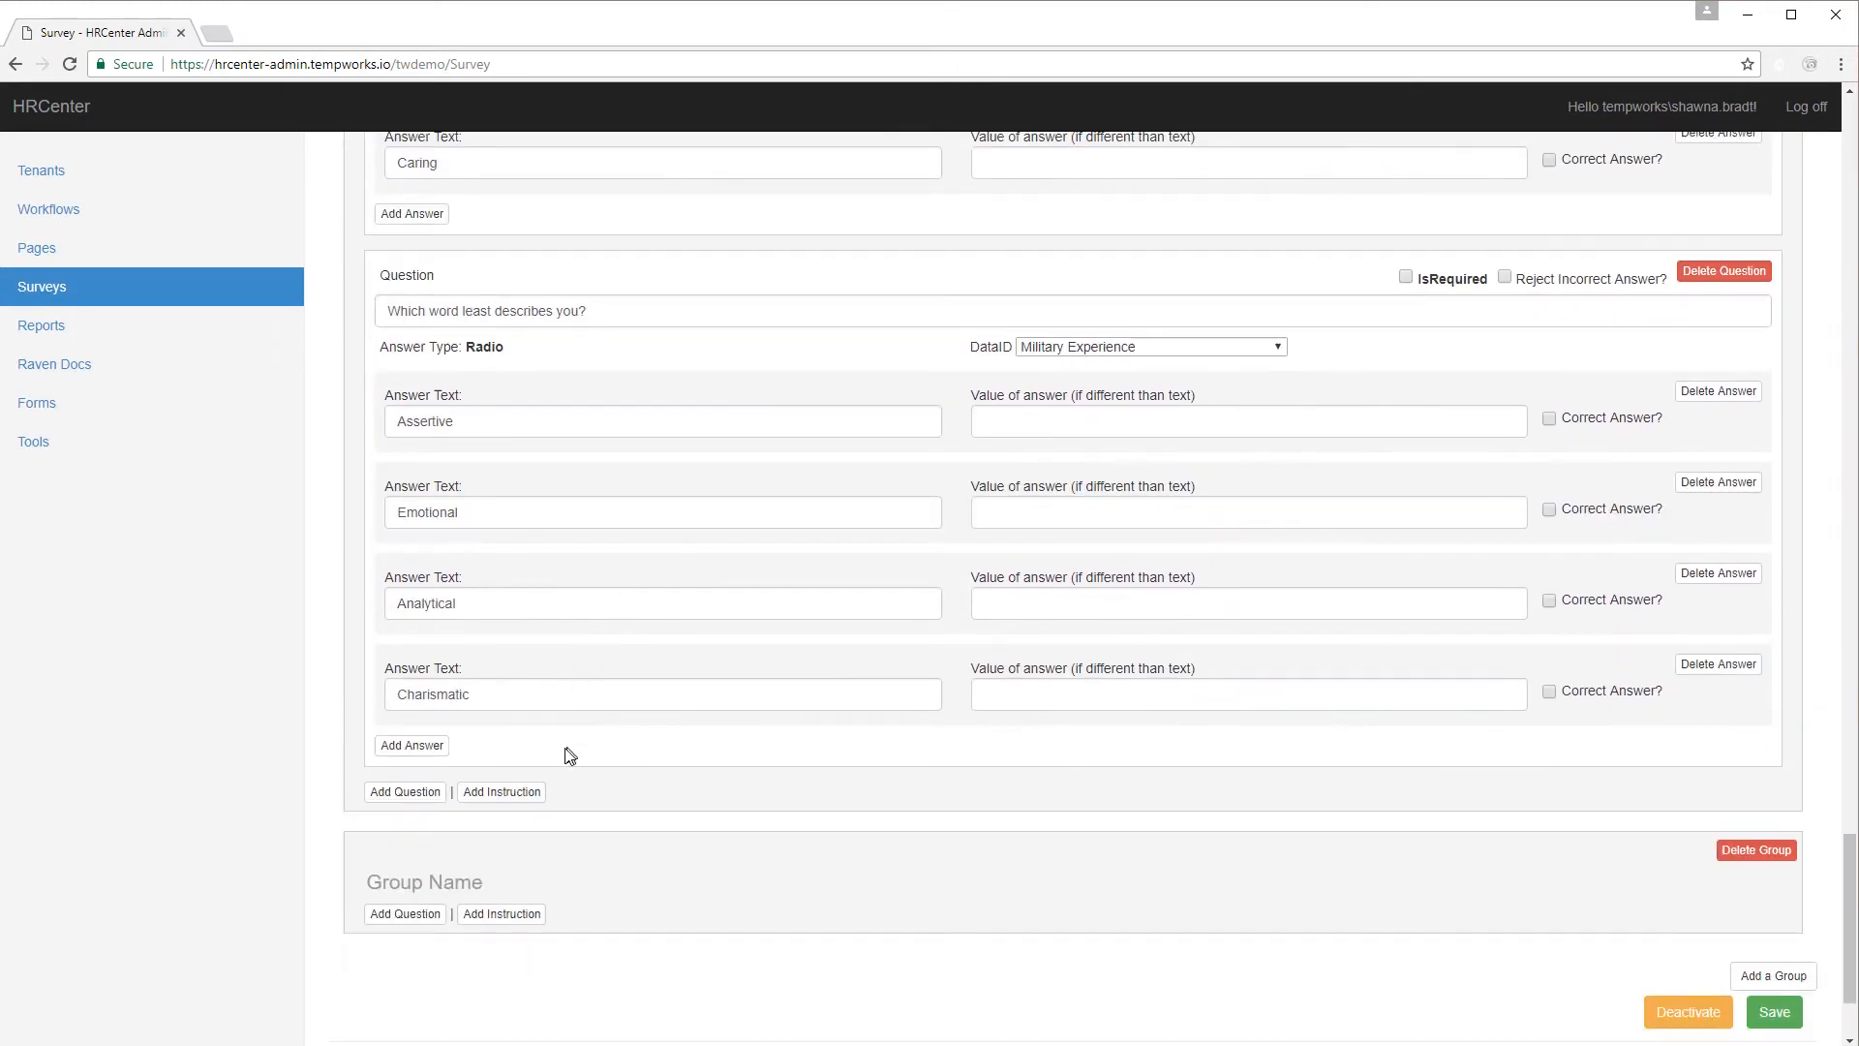
pyautogui.scroll(-2, 570, 755)
pyautogui.click(449, 710)
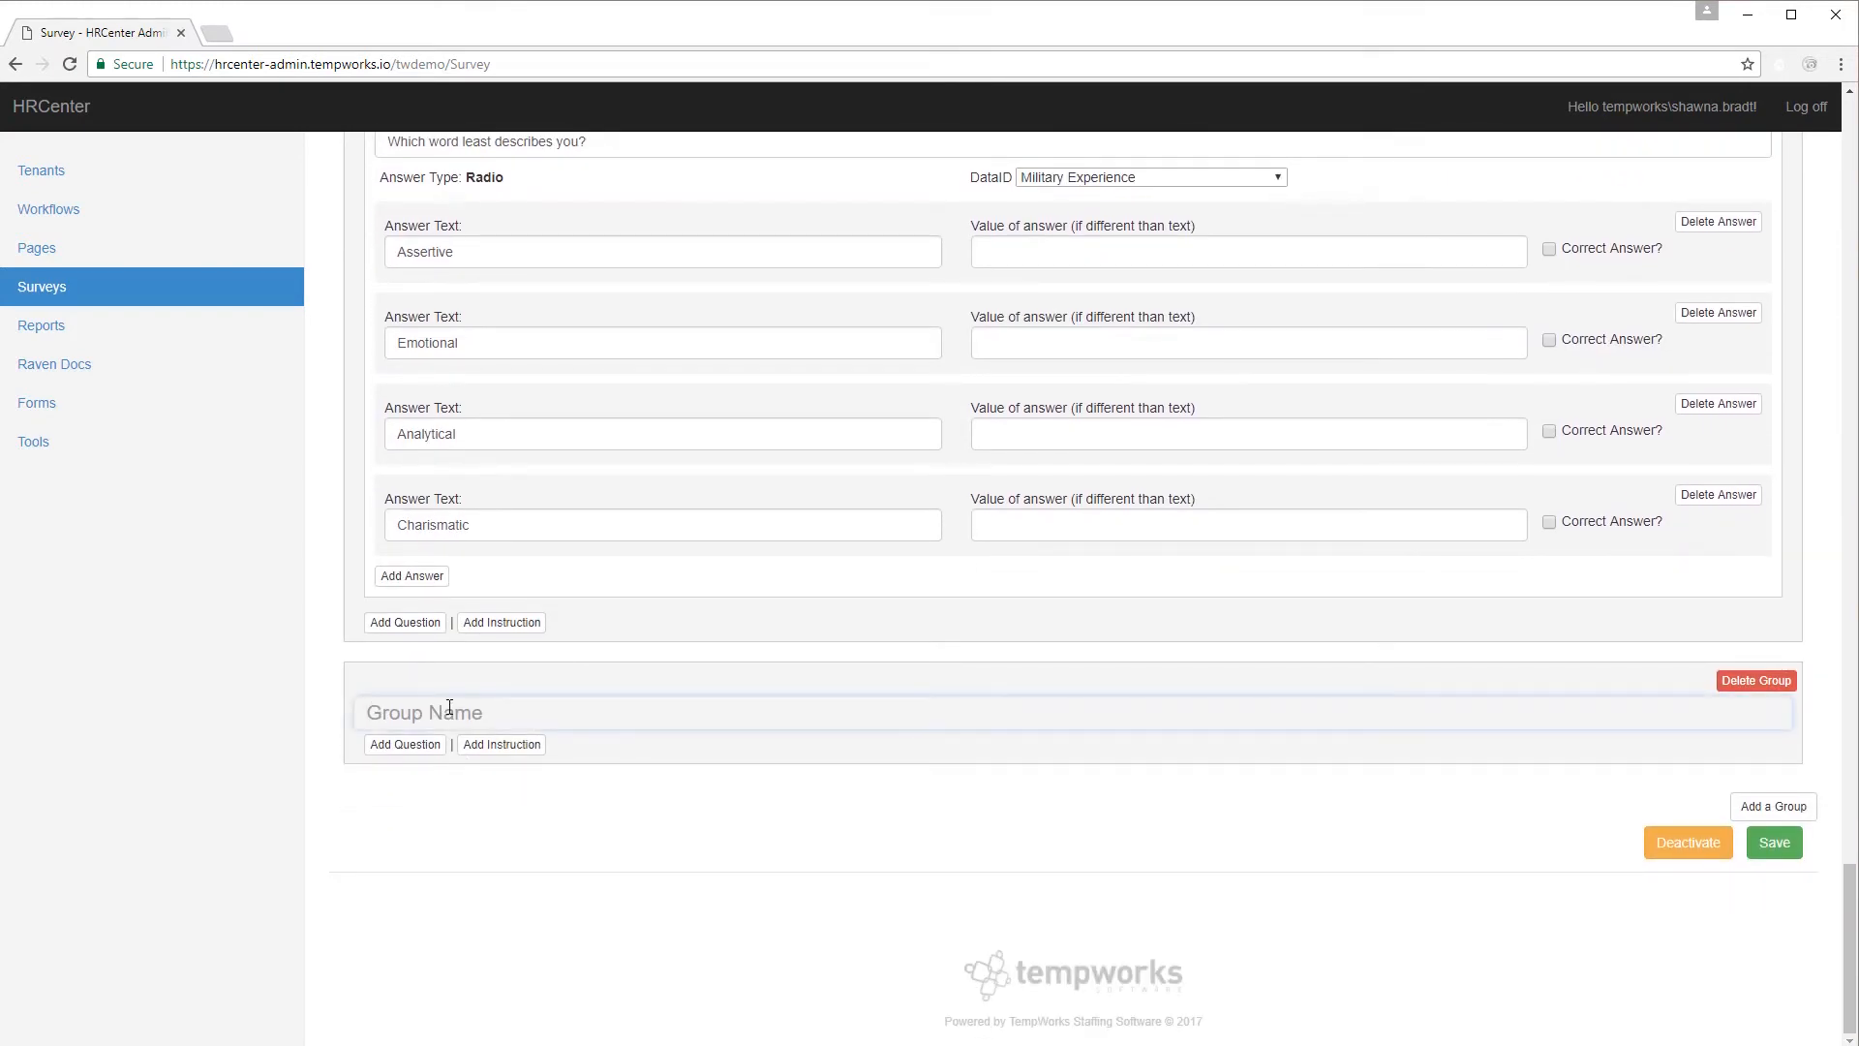
pyautogui.write('Fill in the Blank')
pyautogui.click(498, 745)
pyautogui.hotkey('ctrl', 'v')
pyautogui.scroll(-1, 504, 843)
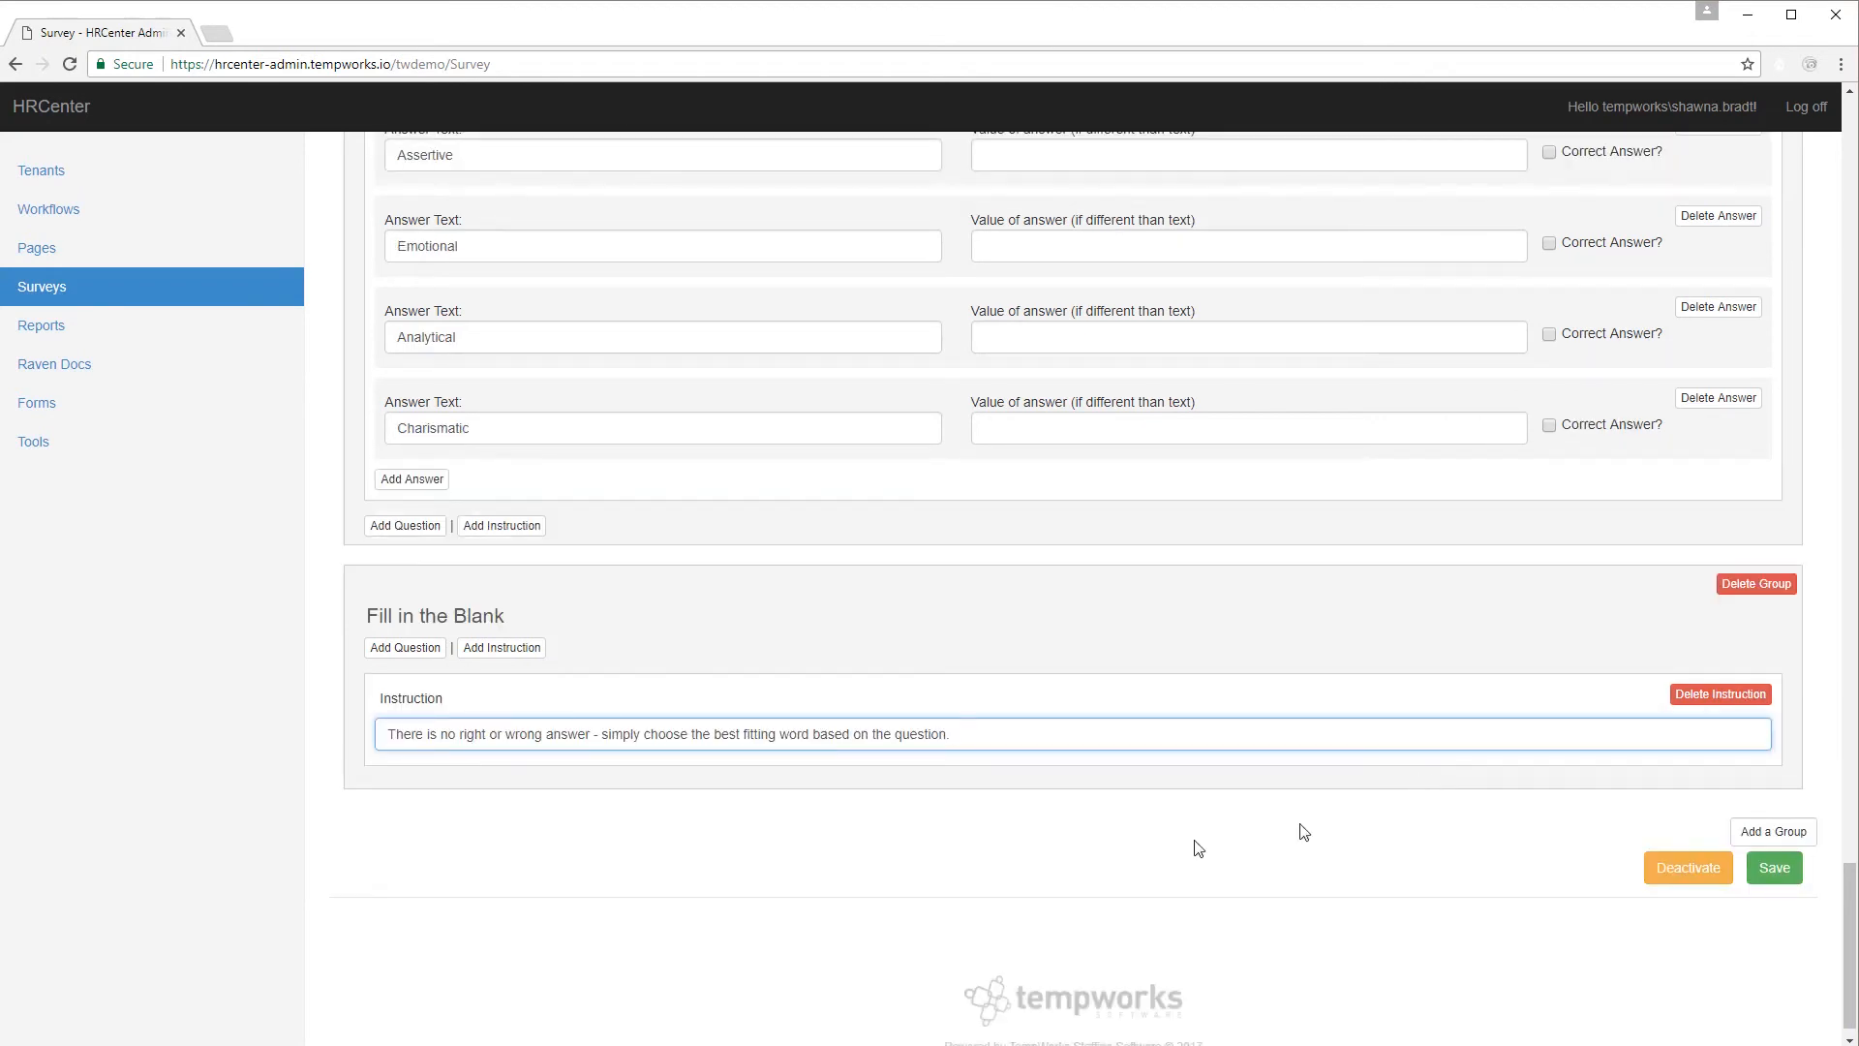
# Add a question to the Fill in the Blank group reading 'Fill in the blank, "I am ____________ late to appointments."'.
pyautogui.click(427, 648)
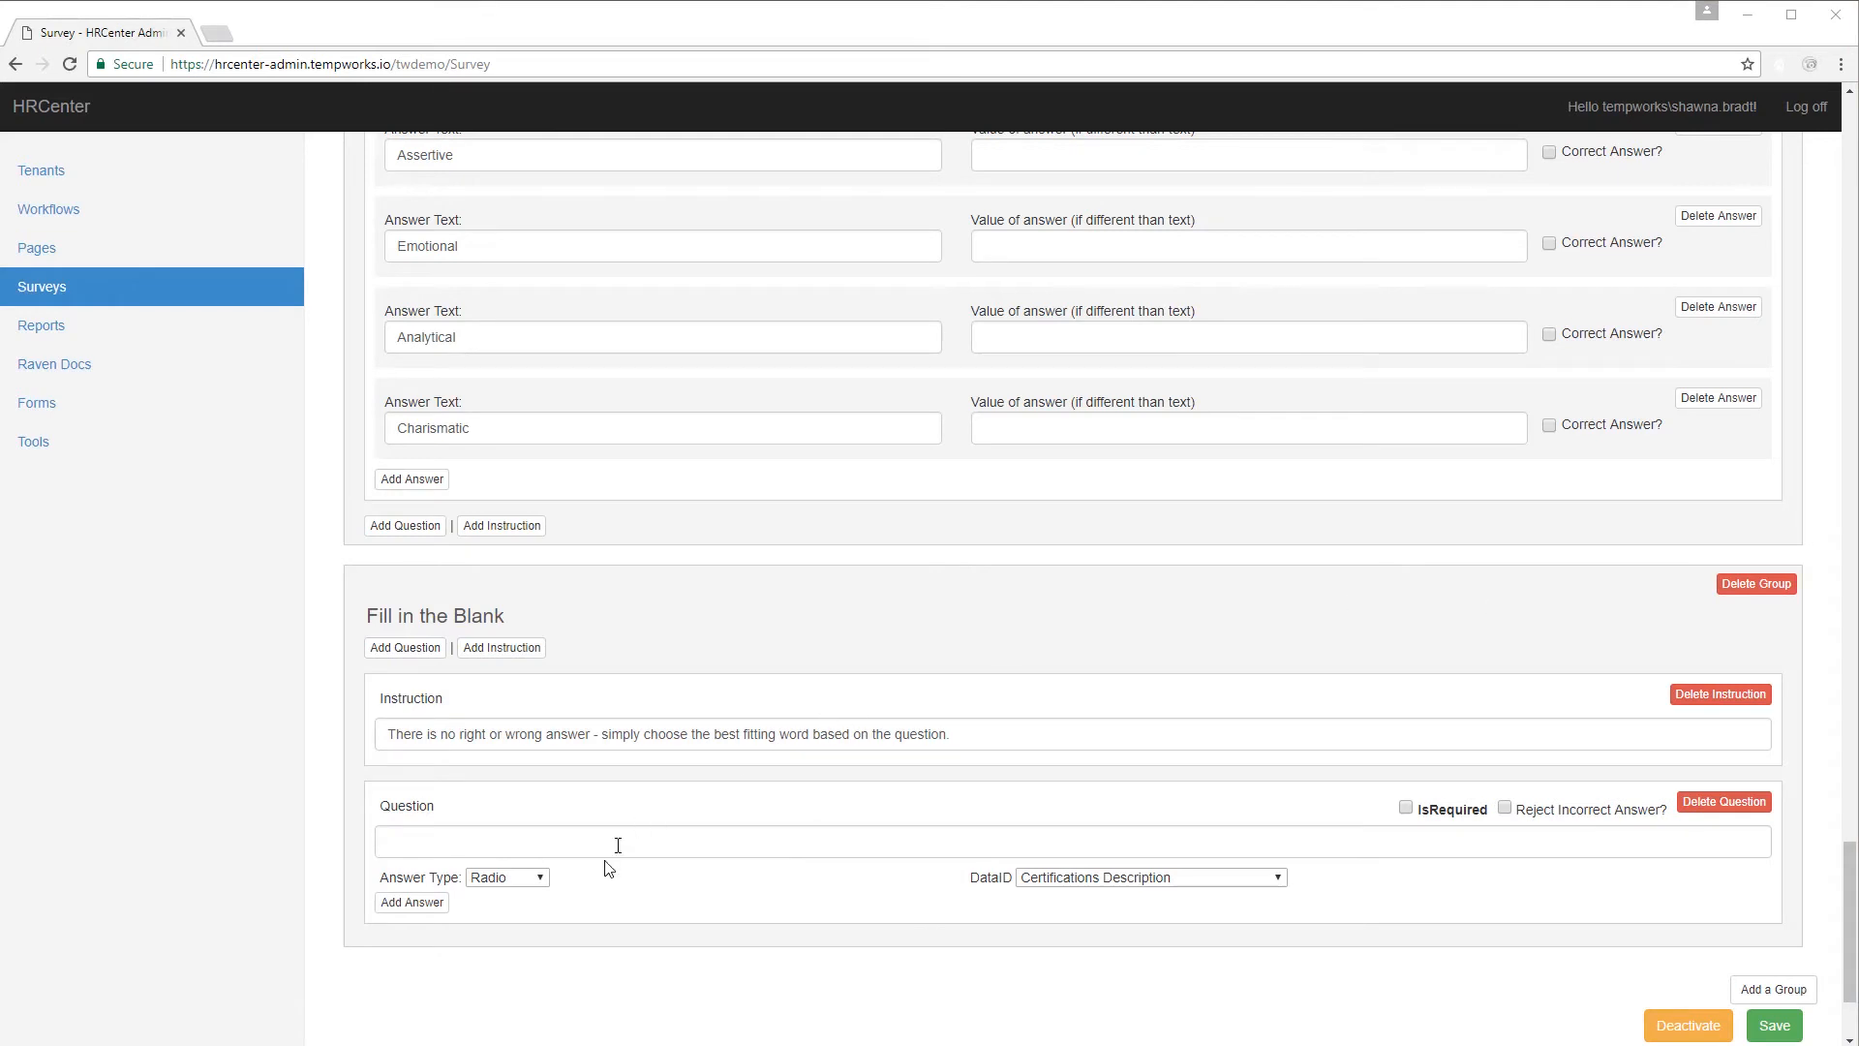
pyautogui.click(612, 844)
pyautogui.write('Fill in the blank, "I am ____________ late to appointments."')
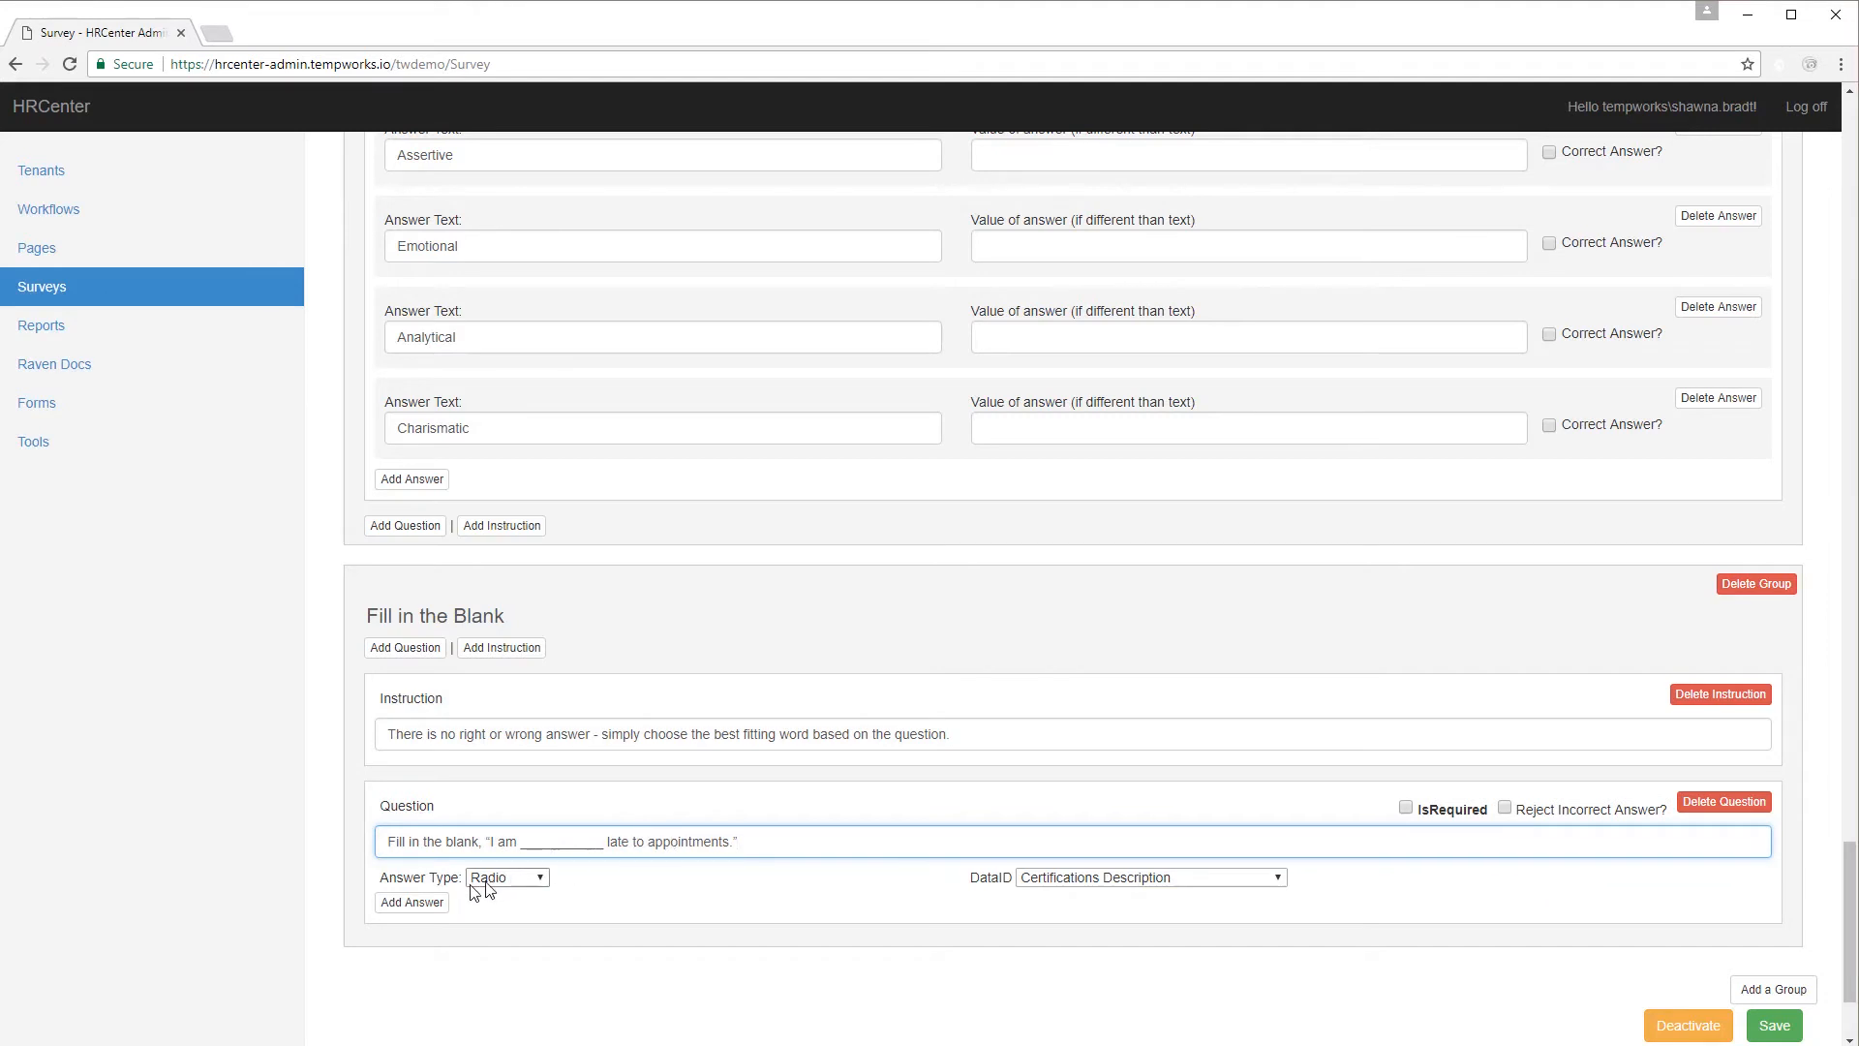
# Add the answers "Never" and "Almost Never" to the question about being late to appointments.
pyautogui.click(426, 904)
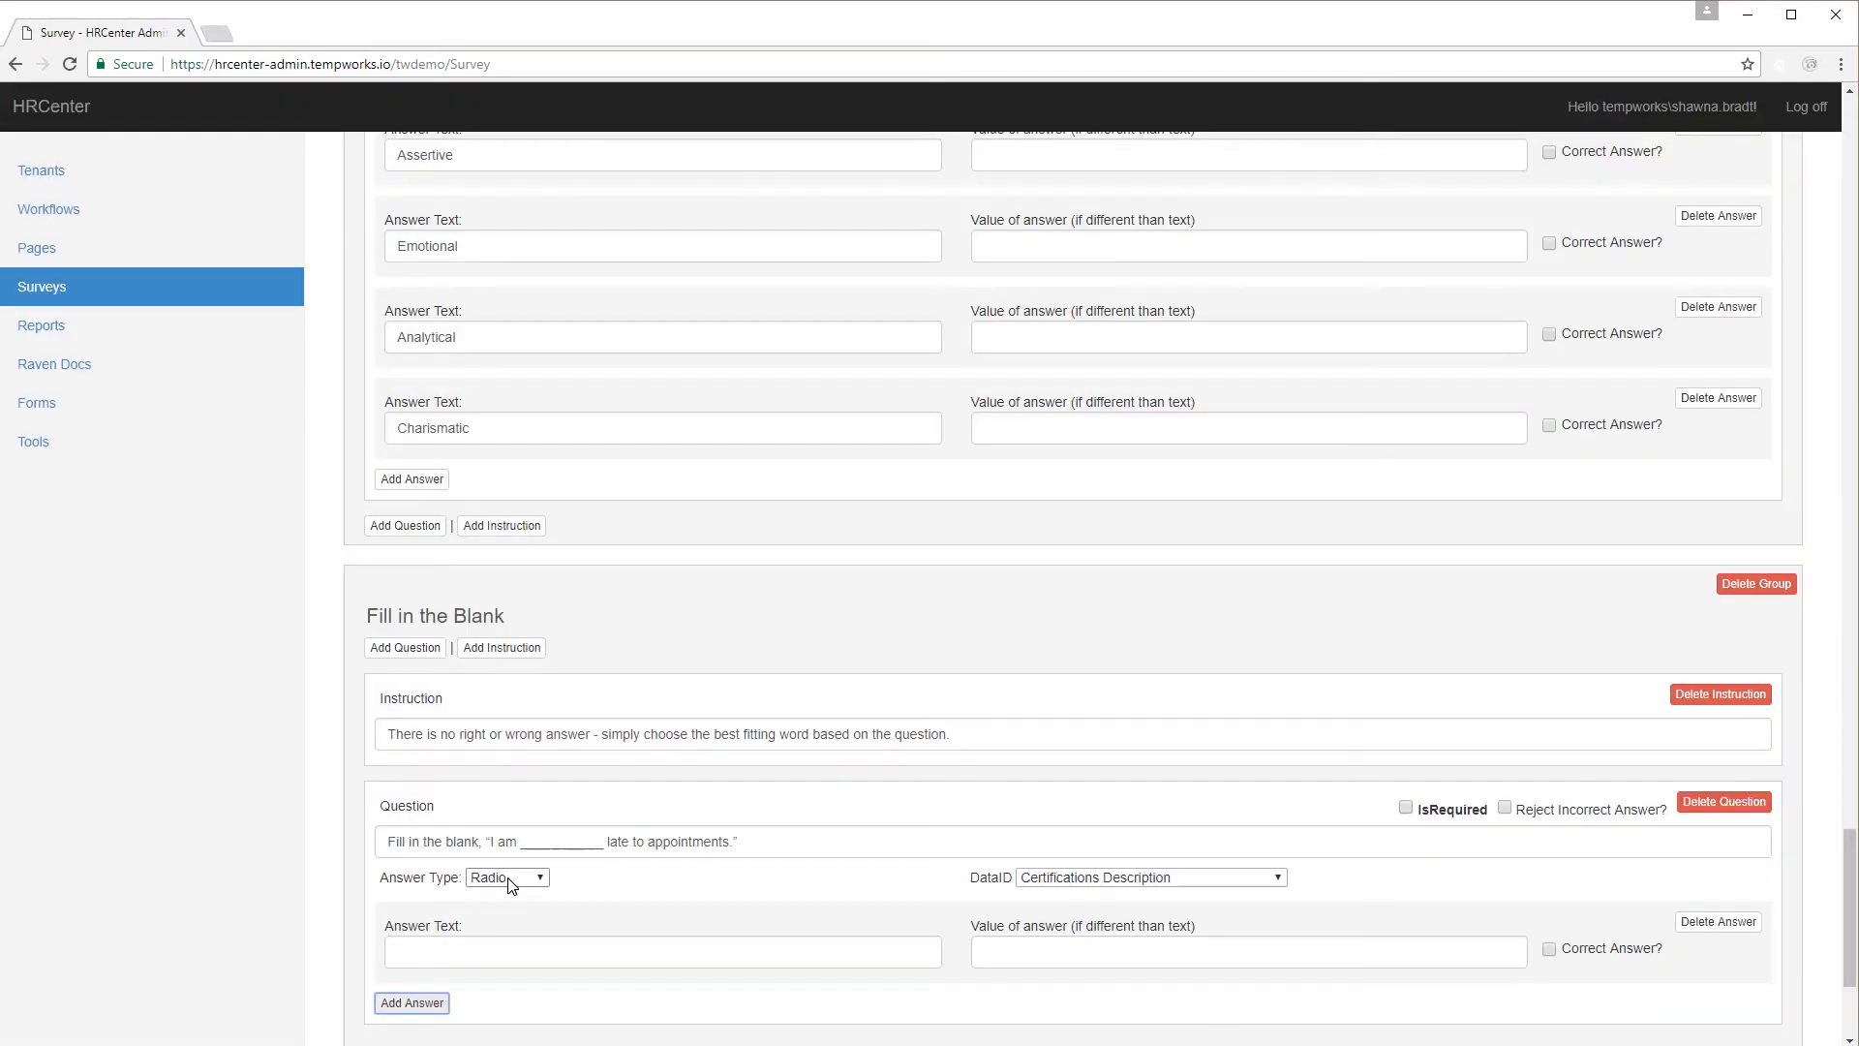
pyautogui.scroll(-1, 830, 862)
pyautogui.click(830, 859)
pyautogui.write('Never')
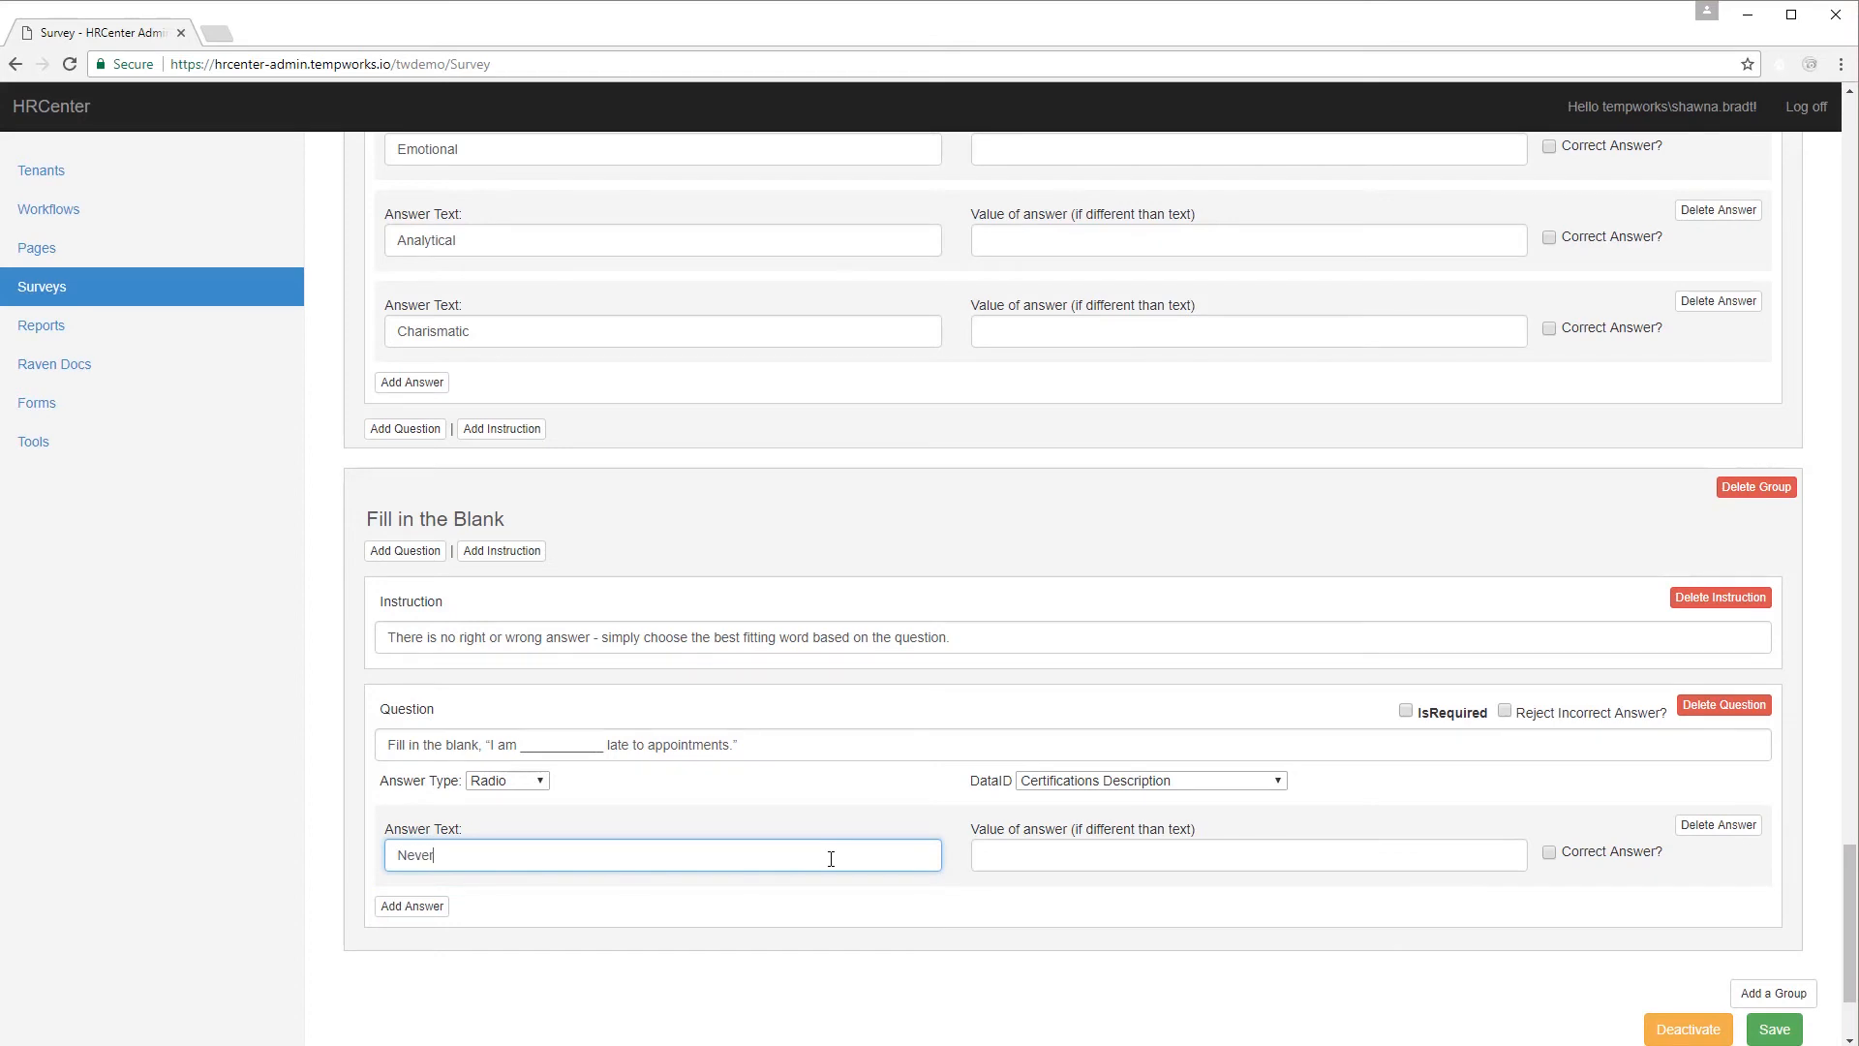
pyautogui.click(419, 908)
pyautogui.click(504, 946)
pyautogui.write('Almost Ne')
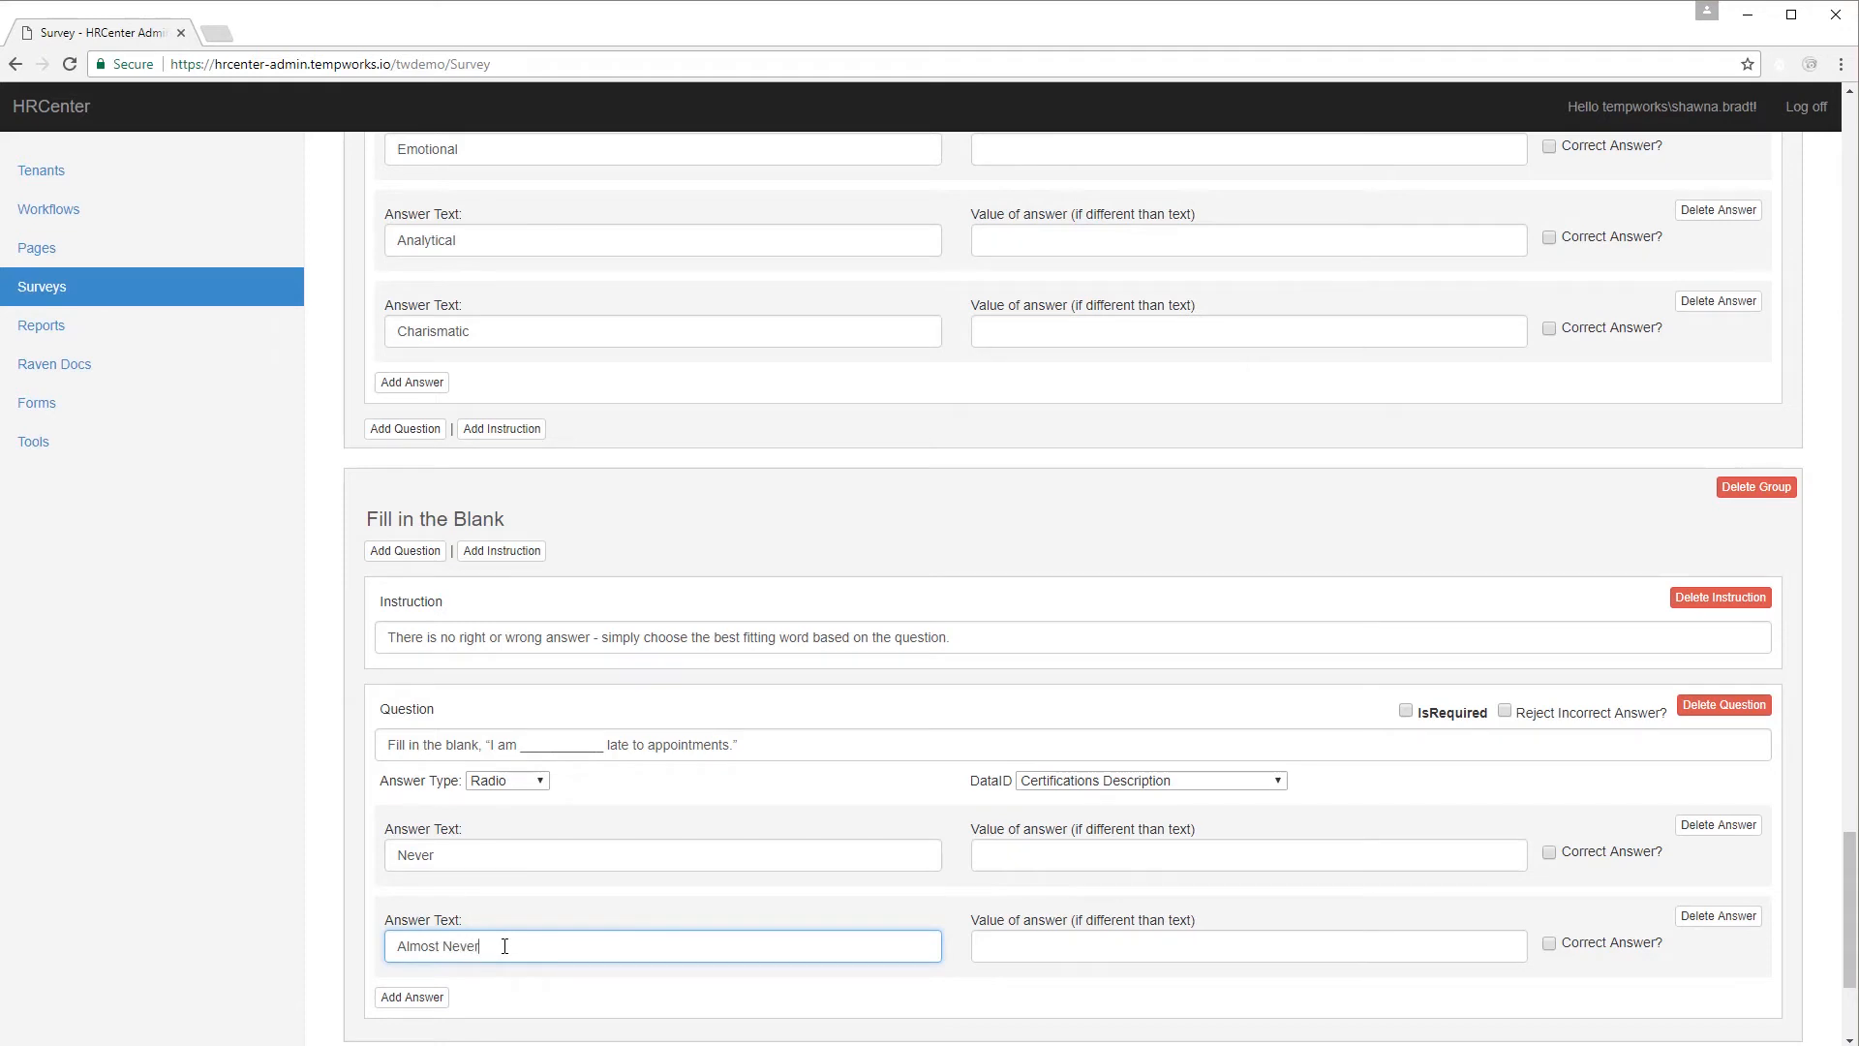
pyautogui.write('ver')
# Add the answers "Sometimes", "Almost Always" and "Always" to the question about being late to appointments.
pyautogui.scroll(-2, 484, 900)
pyautogui.click(413, 801)
pyautogui.click(474, 846)
pyautogui.write('Sometimes')
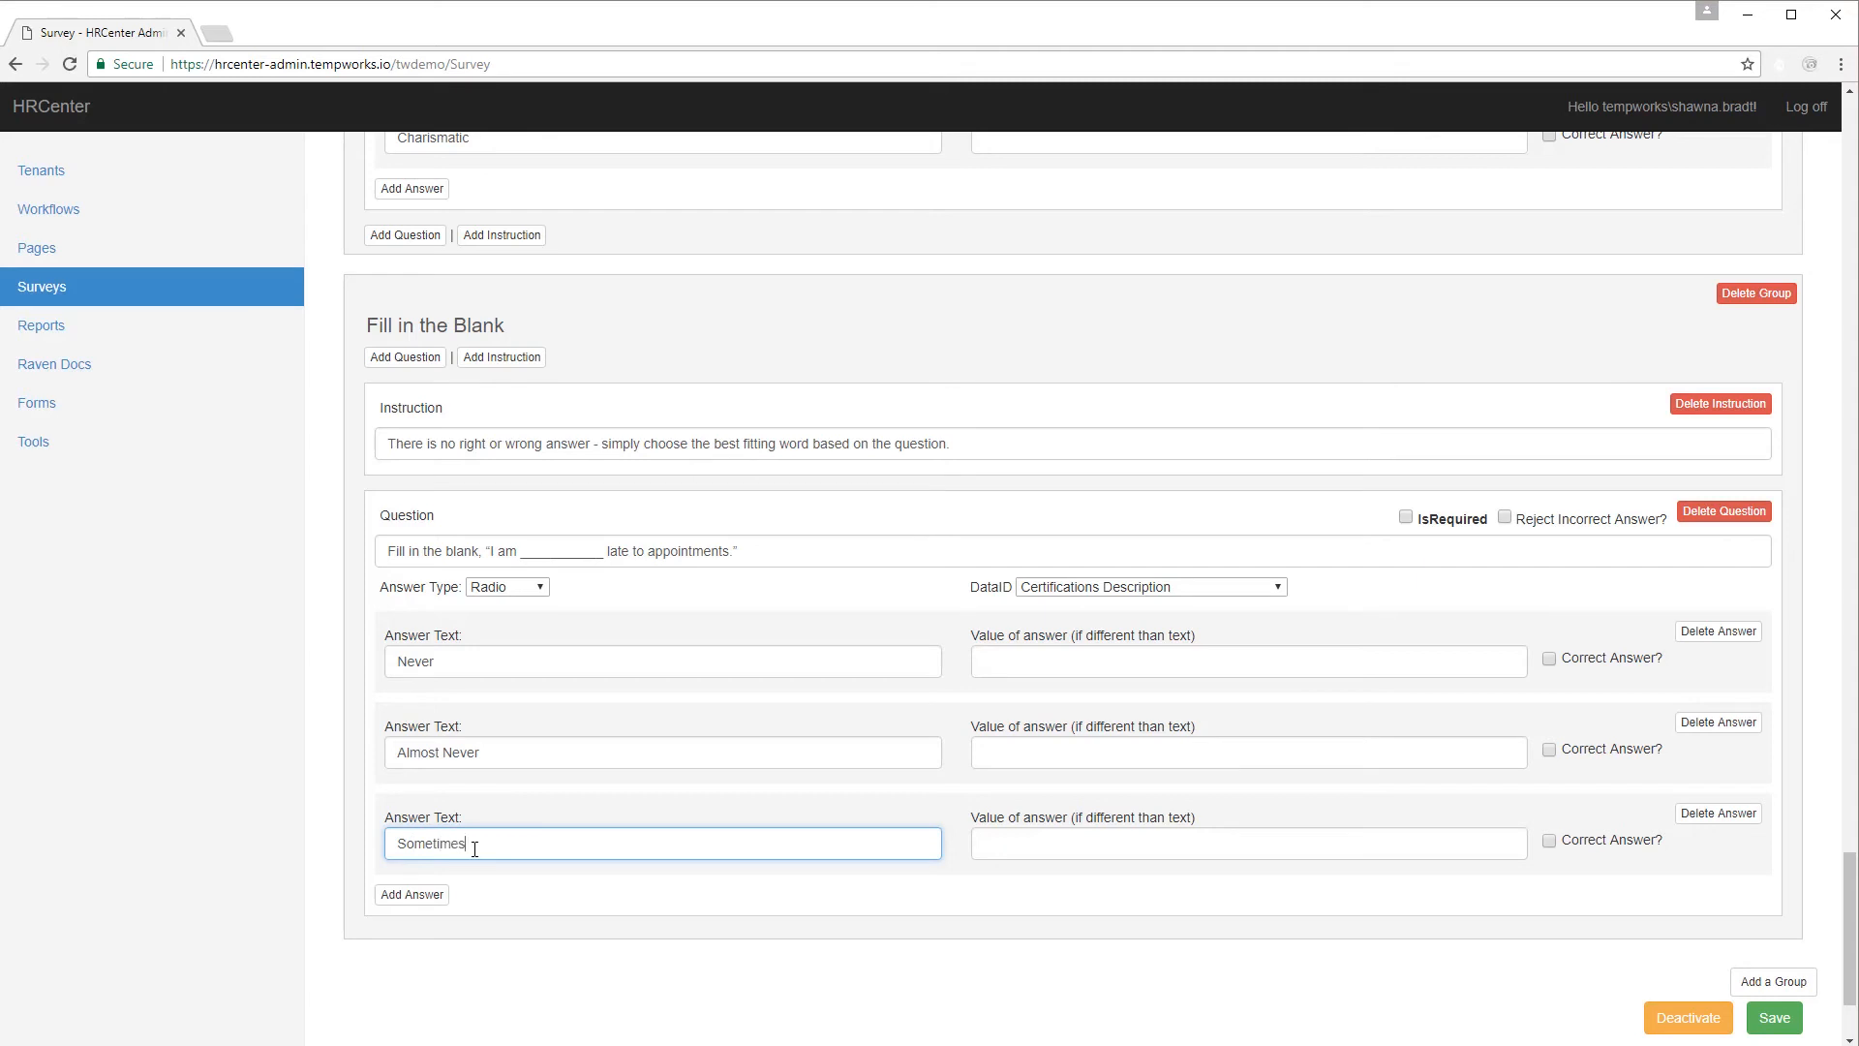
pyautogui.click(434, 891)
pyautogui.click(471, 931)
pyautogui.write('Almost Always')
pyautogui.click(438, 985)
pyautogui.click(484, 1021)
pyautogui.scroll(-3, 499, 1007)
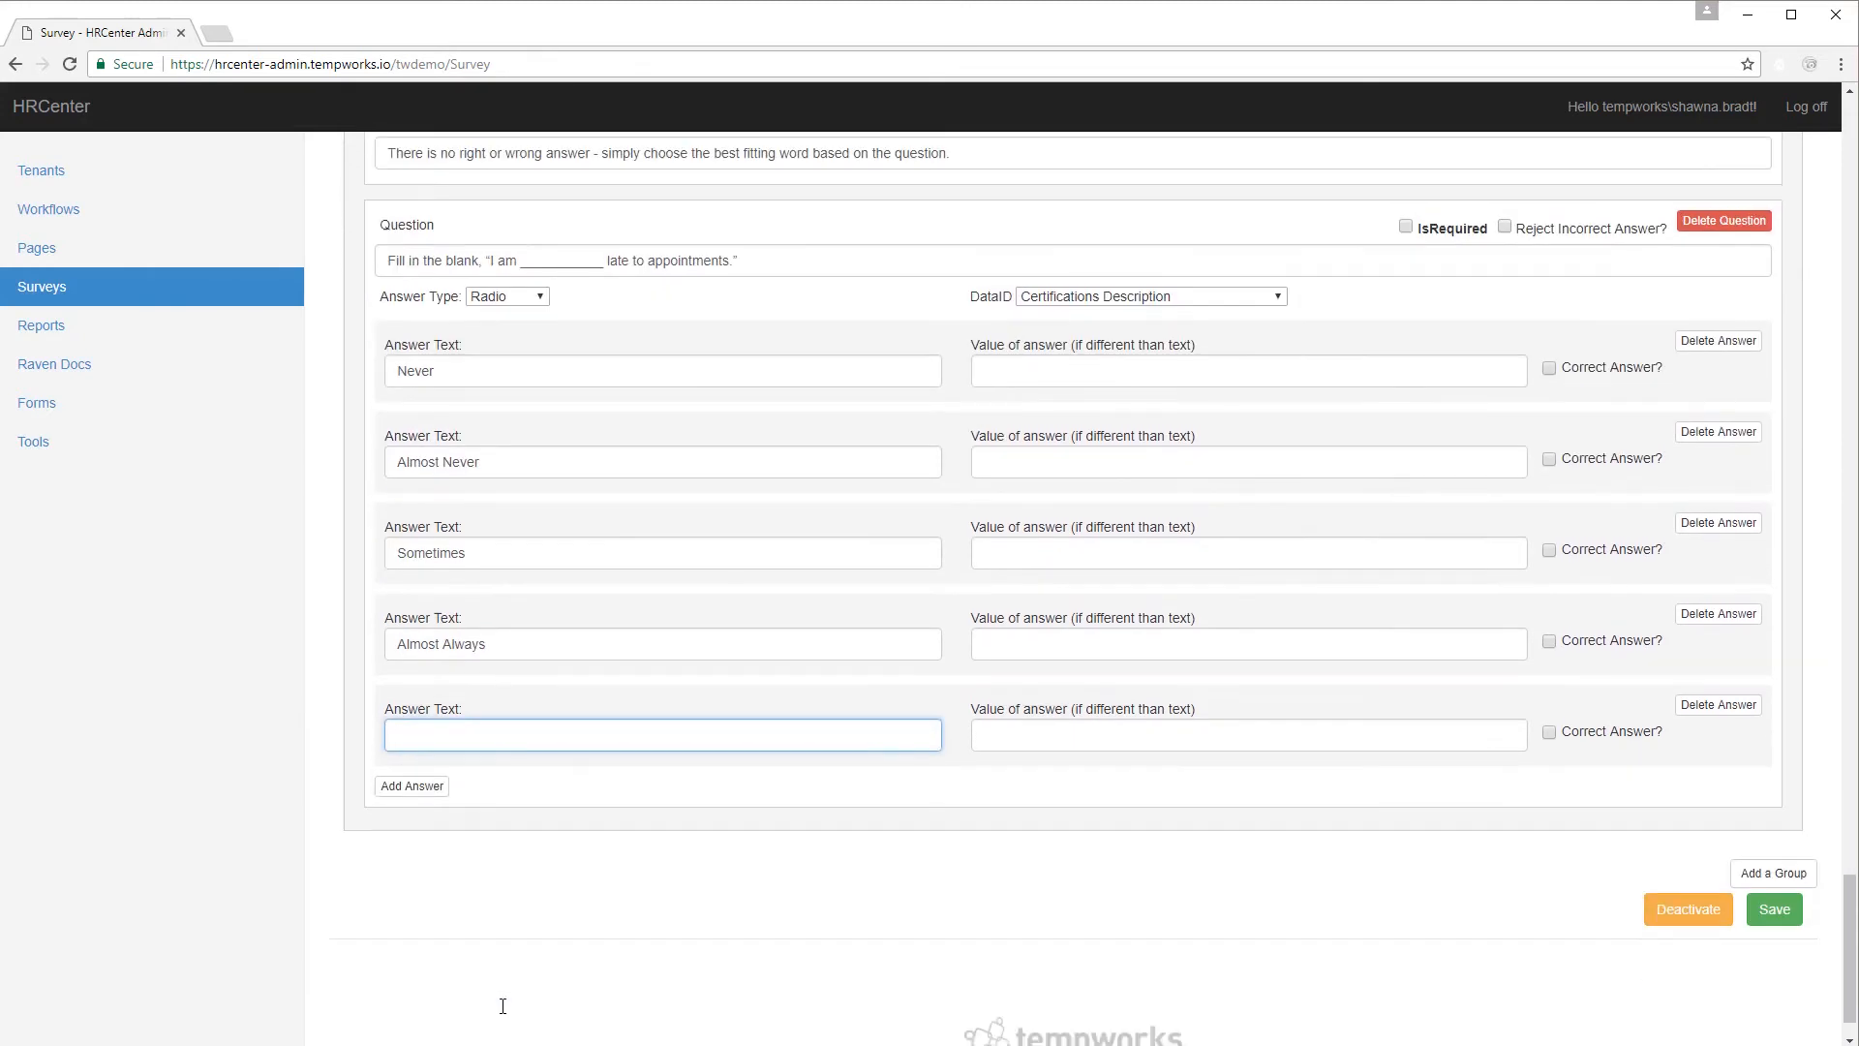
pyautogui.write('Always')
pyautogui.scroll(1, 659, 821)
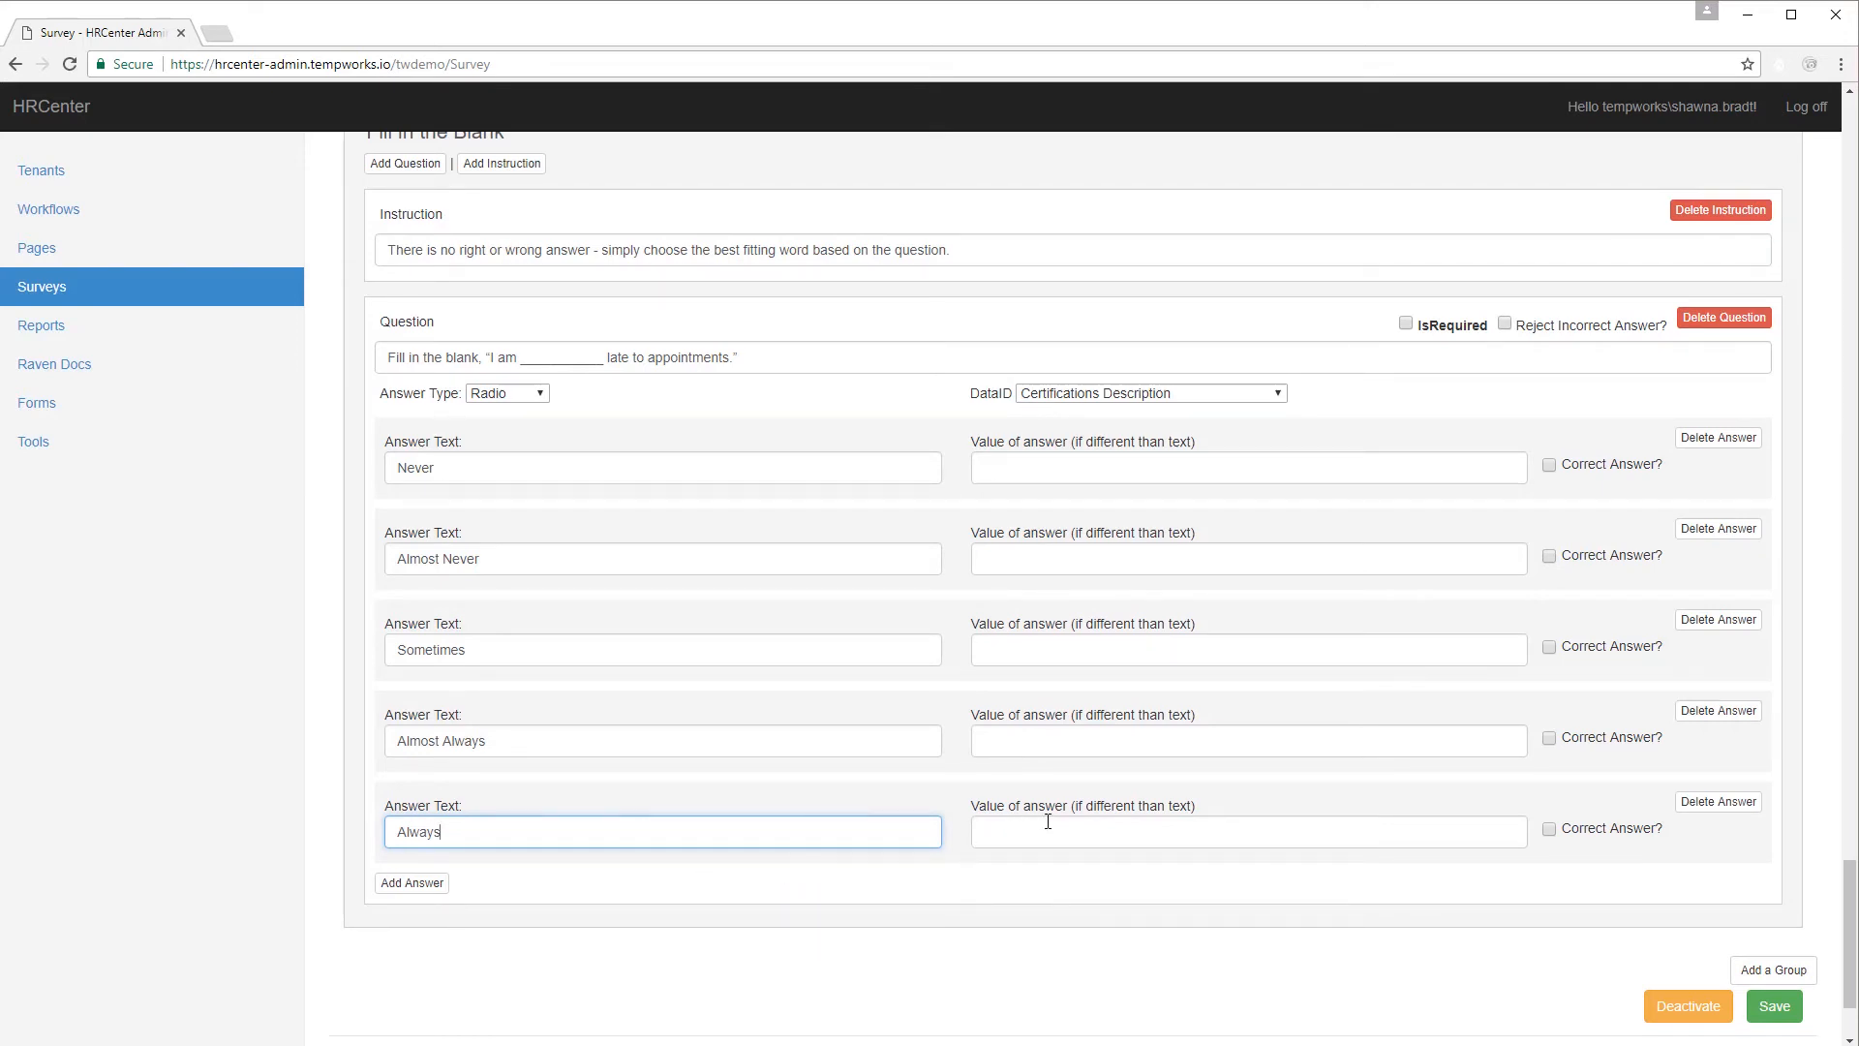
# Add a second Fill in the Blank question: 'Fill in the blank, "I ___________ like to be engaged in an active and fast-paced job."'.
pyautogui.scroll(1, 556, 290)
pyautogui.click(407, 258)
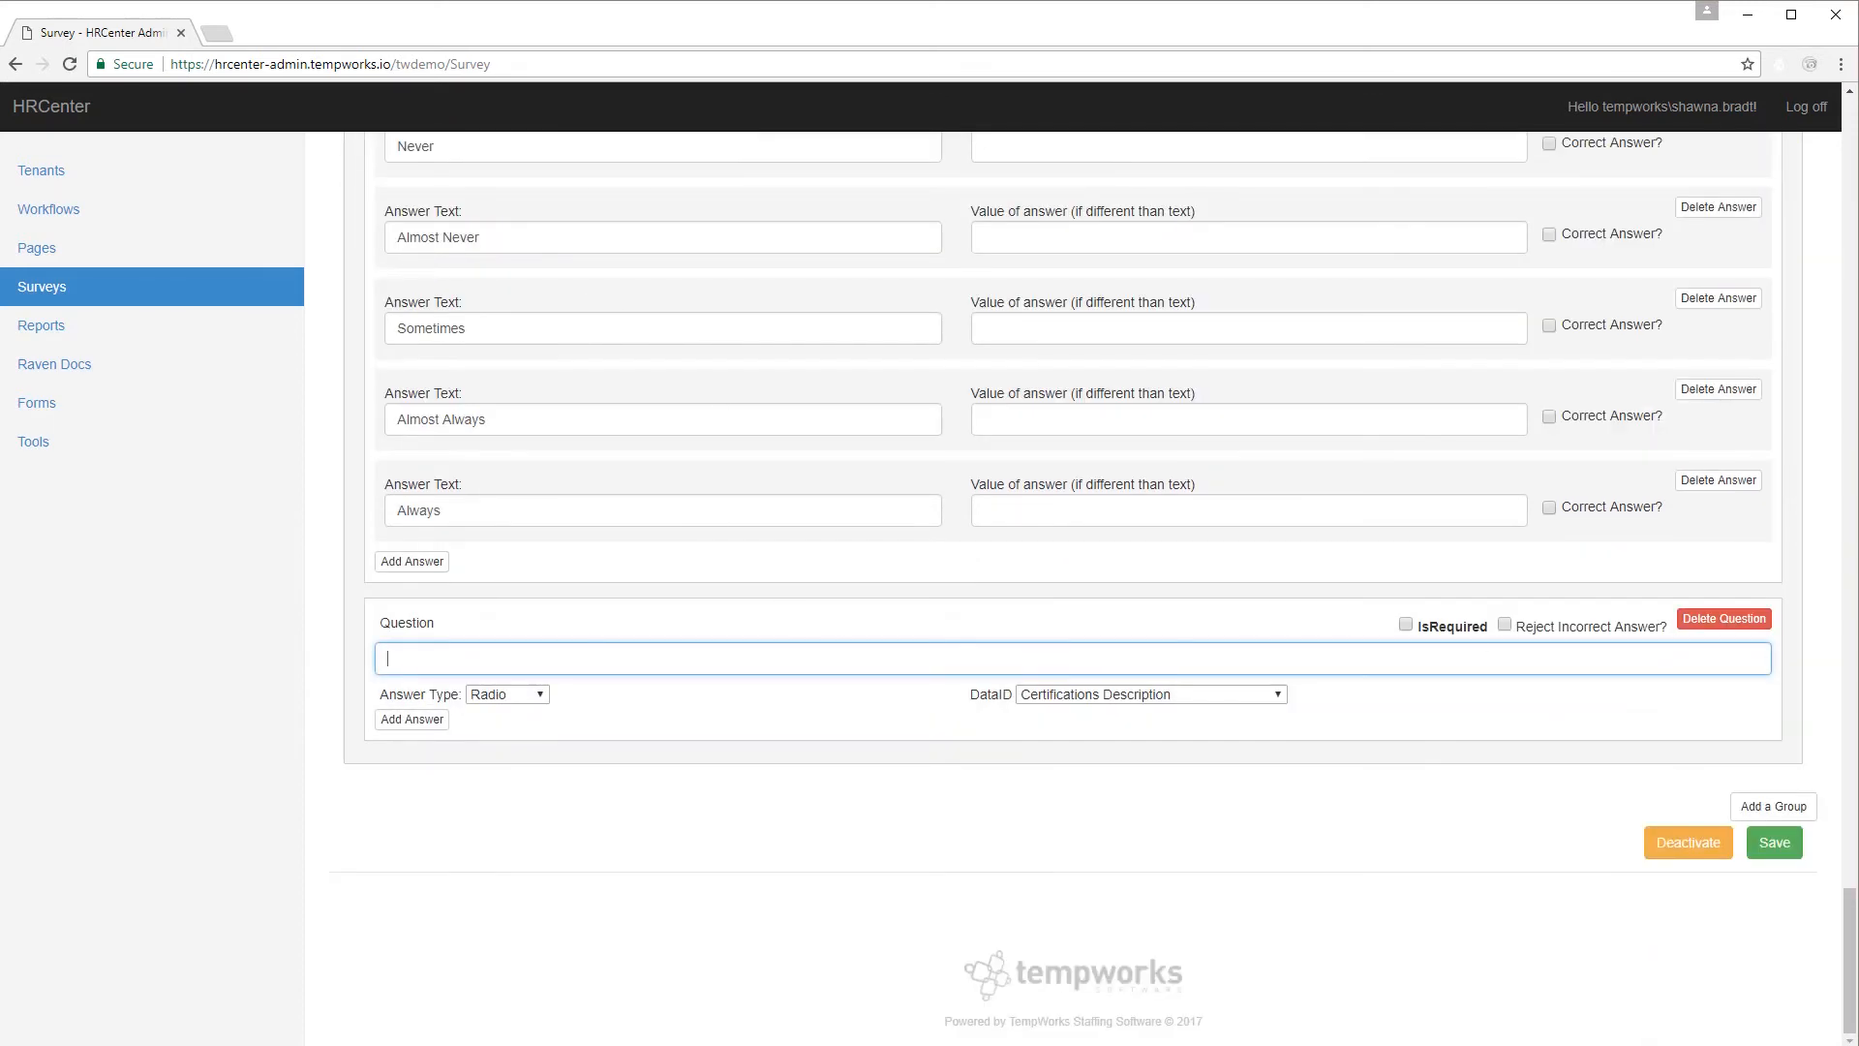
pyautogui.write('Fill in the blank, "I __________ like to be engaged in an active and fast-paced job."')
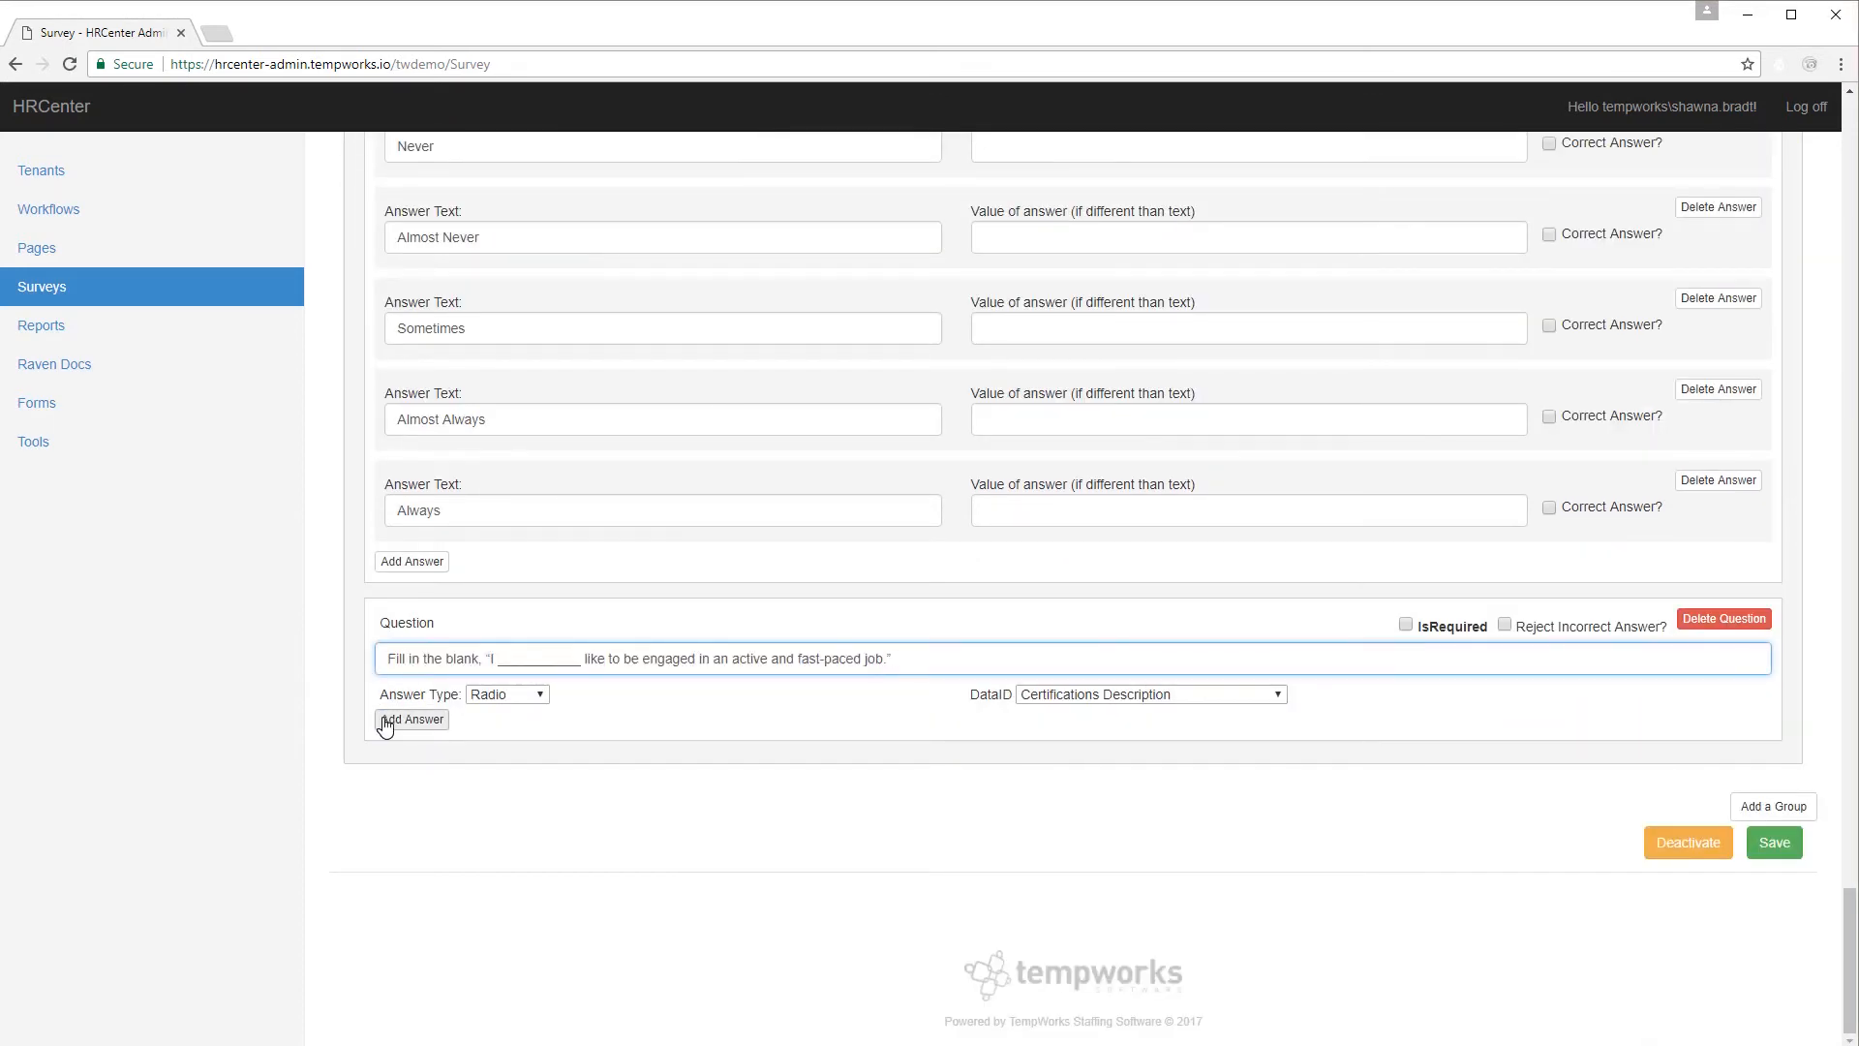
# Add the answers "Never" and "Almost Never" to the fast-paced job question.
pyautogui.click(387, 719)
pyautogui.write('Never')
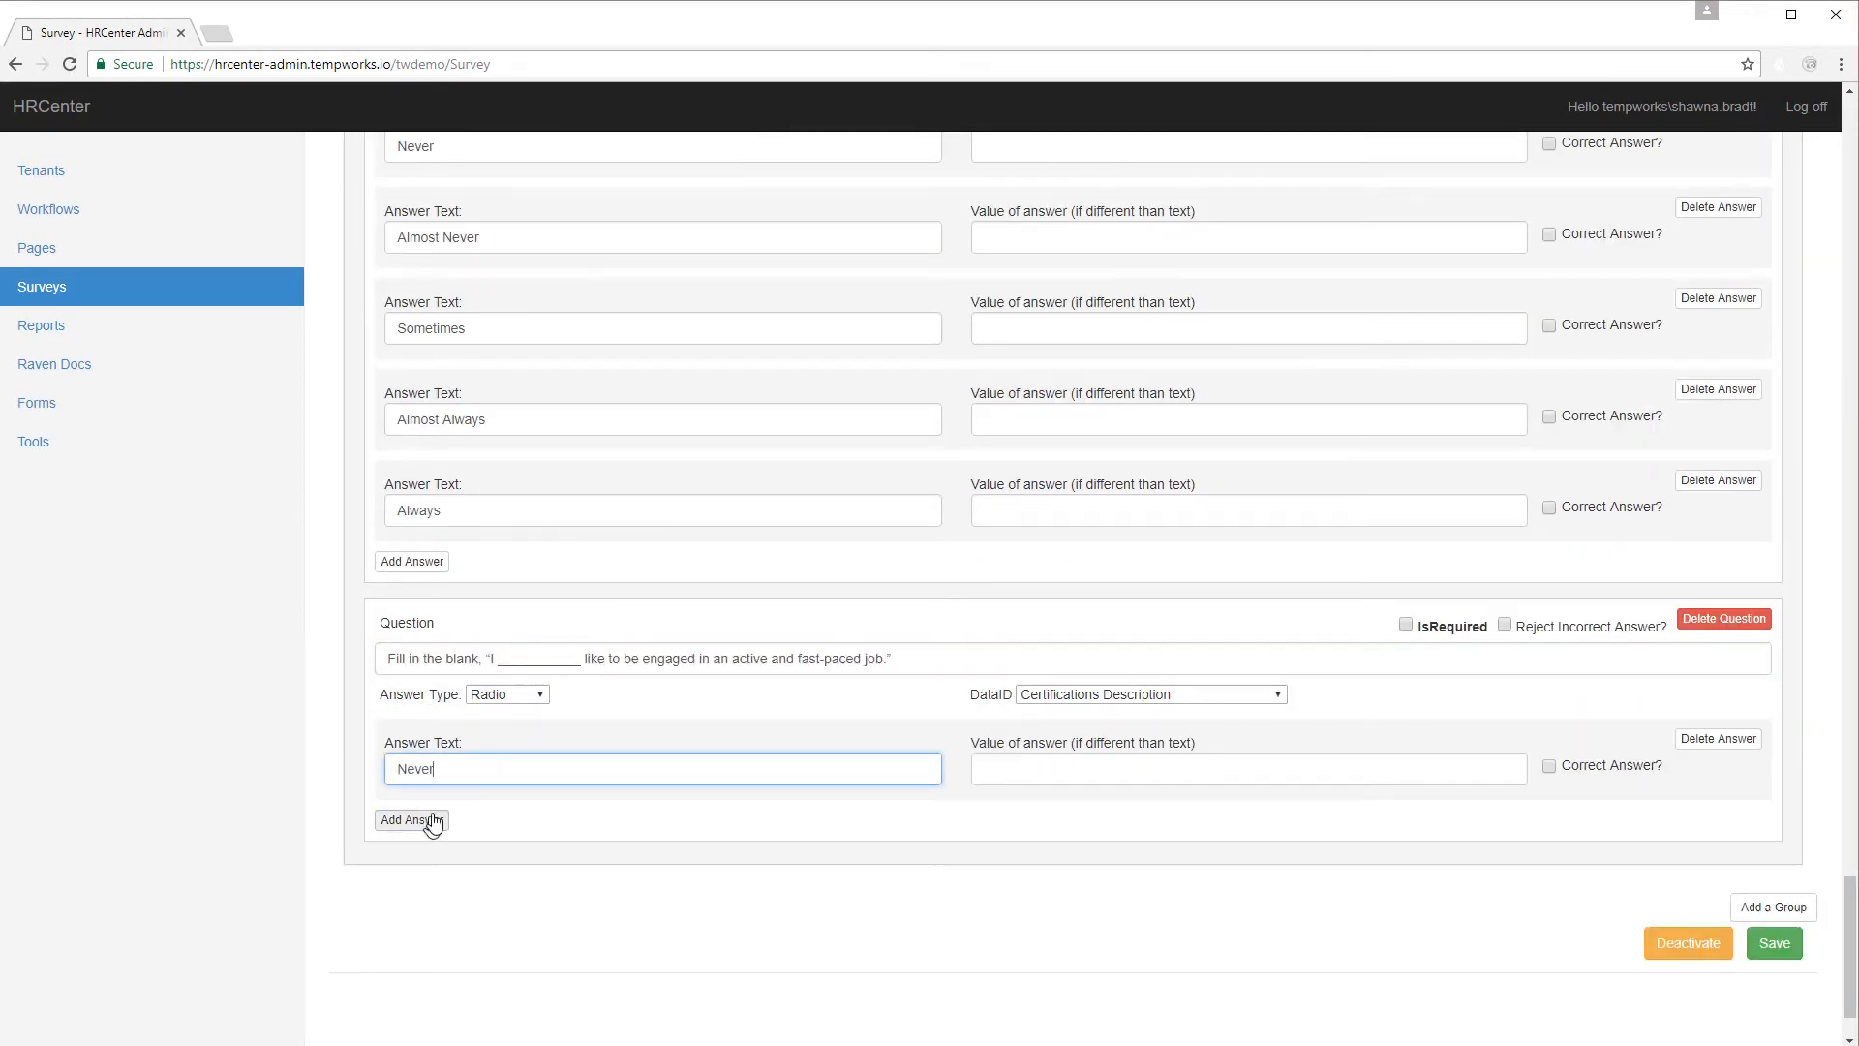
pyautogui.click(431, 819)
pyautogui.write('Almost never')
pyautogui.press('BackSpace')
pyautogui.press('BackSpace')
pyautogui.press('BackSpace')
pyautogui.press('BackSpace')
pyautogui.press('BackSpace')
pyautogui.write('Never')
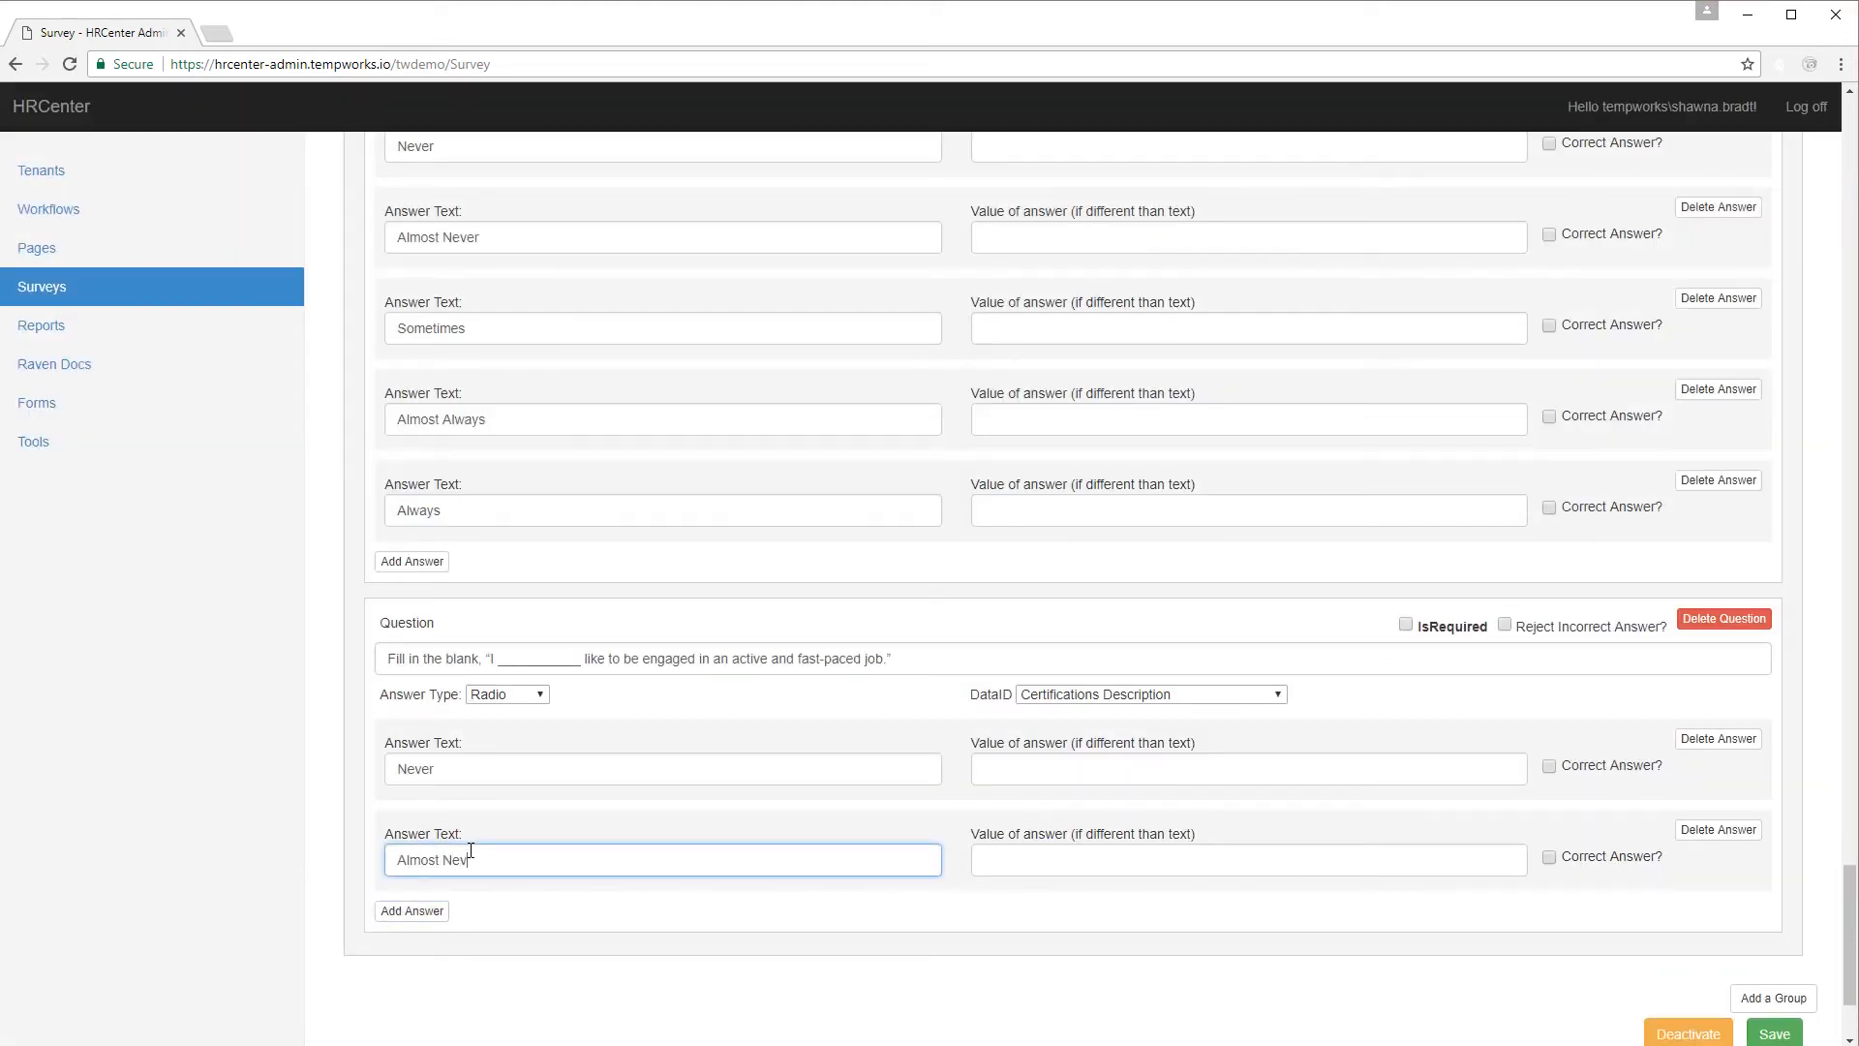
# Add the answers "Sometimes", "Almost Always" and "Always" to the fast-paced job question.
pyautogui.click(414, 910)
pyautogui.scroll(-2, 577, 875)
pyautogui.write('Sometimes')
pyautogui.click(412, 808)
pyautogui.write('Almost Always')
pyautogui.click(412, 898)
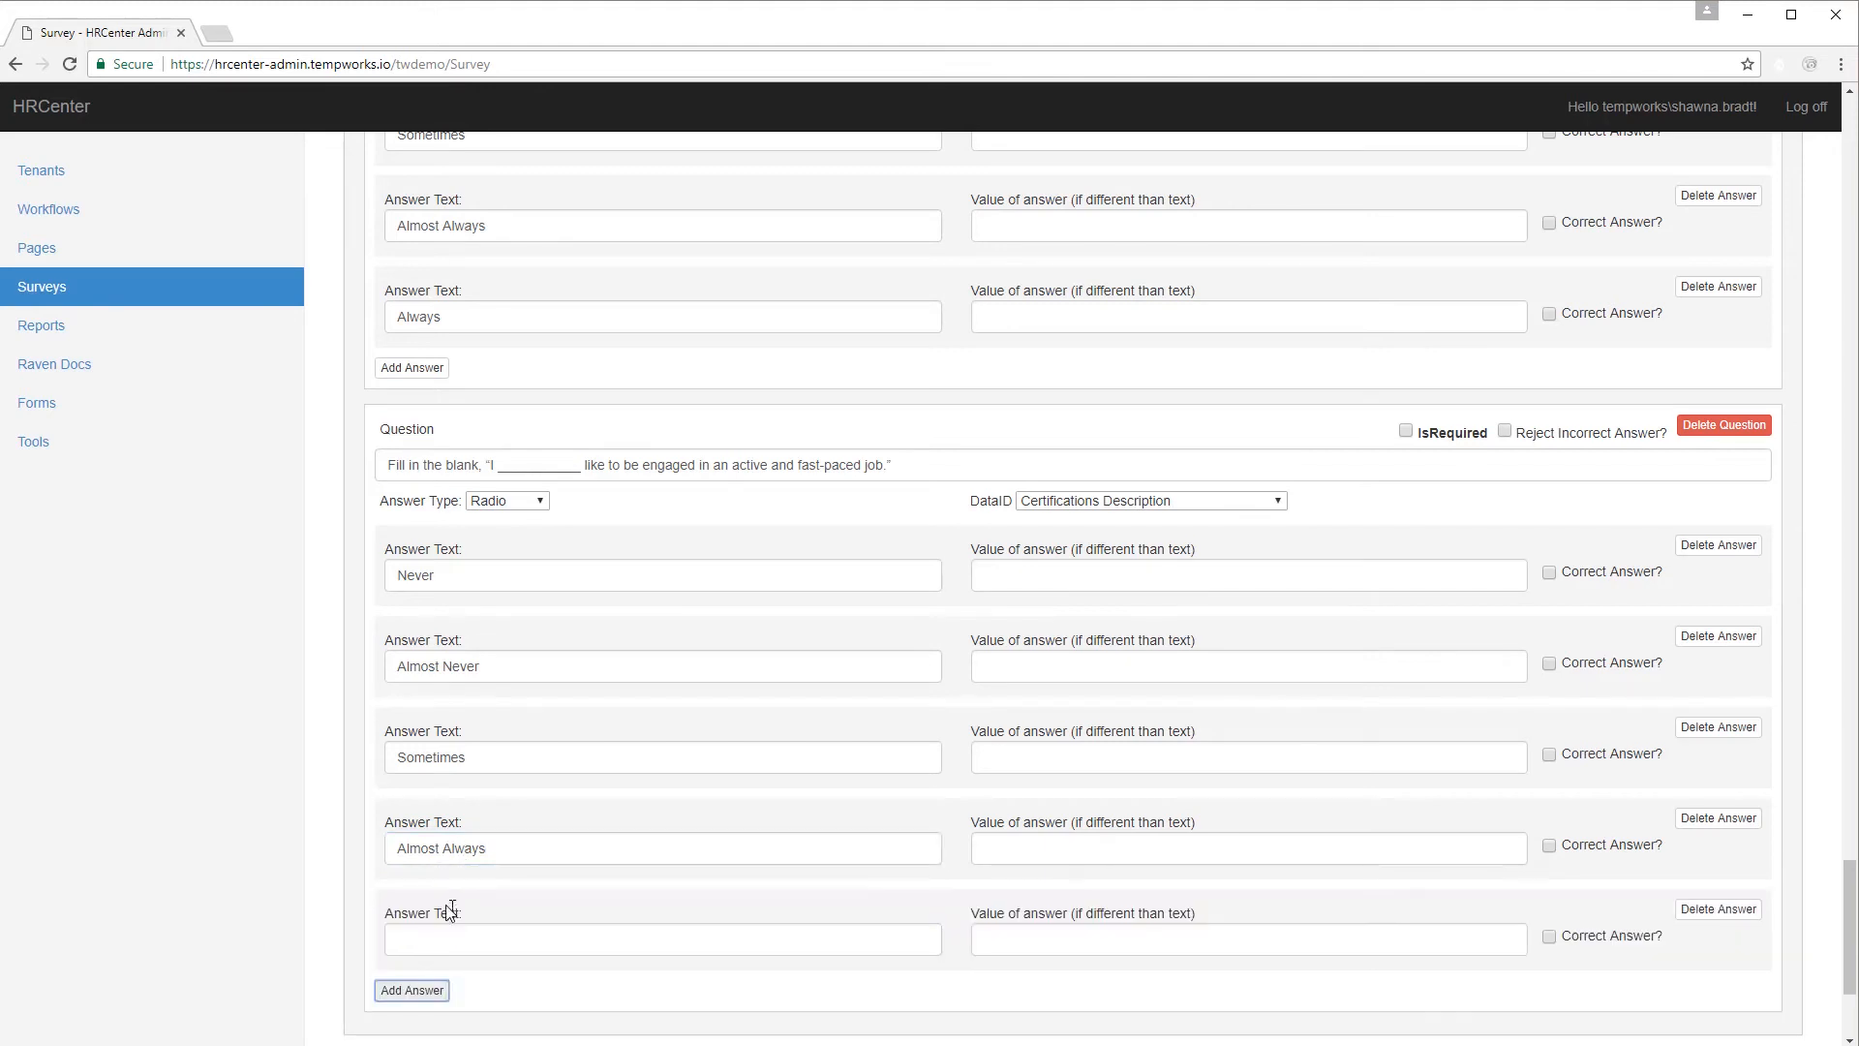
pyautogui.write('Always')
pyautogui.scroll(-1, 720, 901)
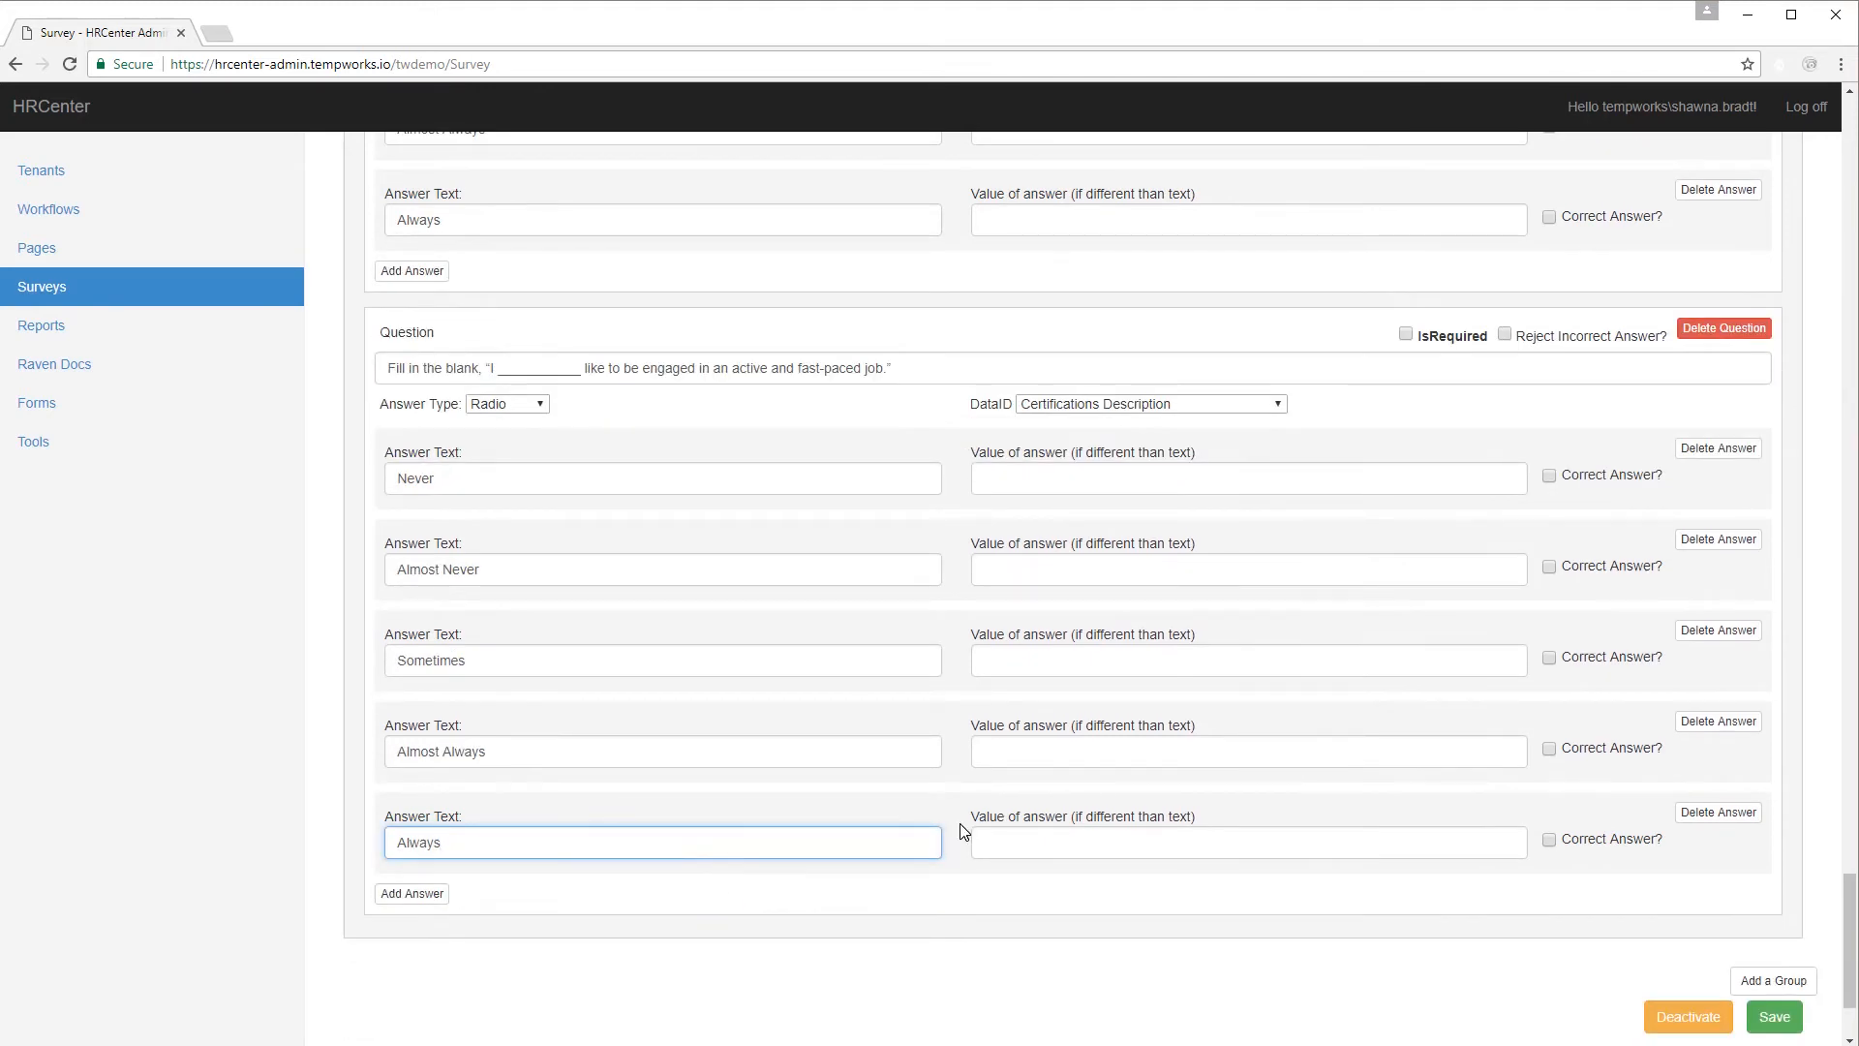
# Set the DataID to Convicted of a Crime for the late-to-appointments question and to ApplicationInfo_Height for the fast-paced job question.
pyautogui.scroll(5, 963, 831)
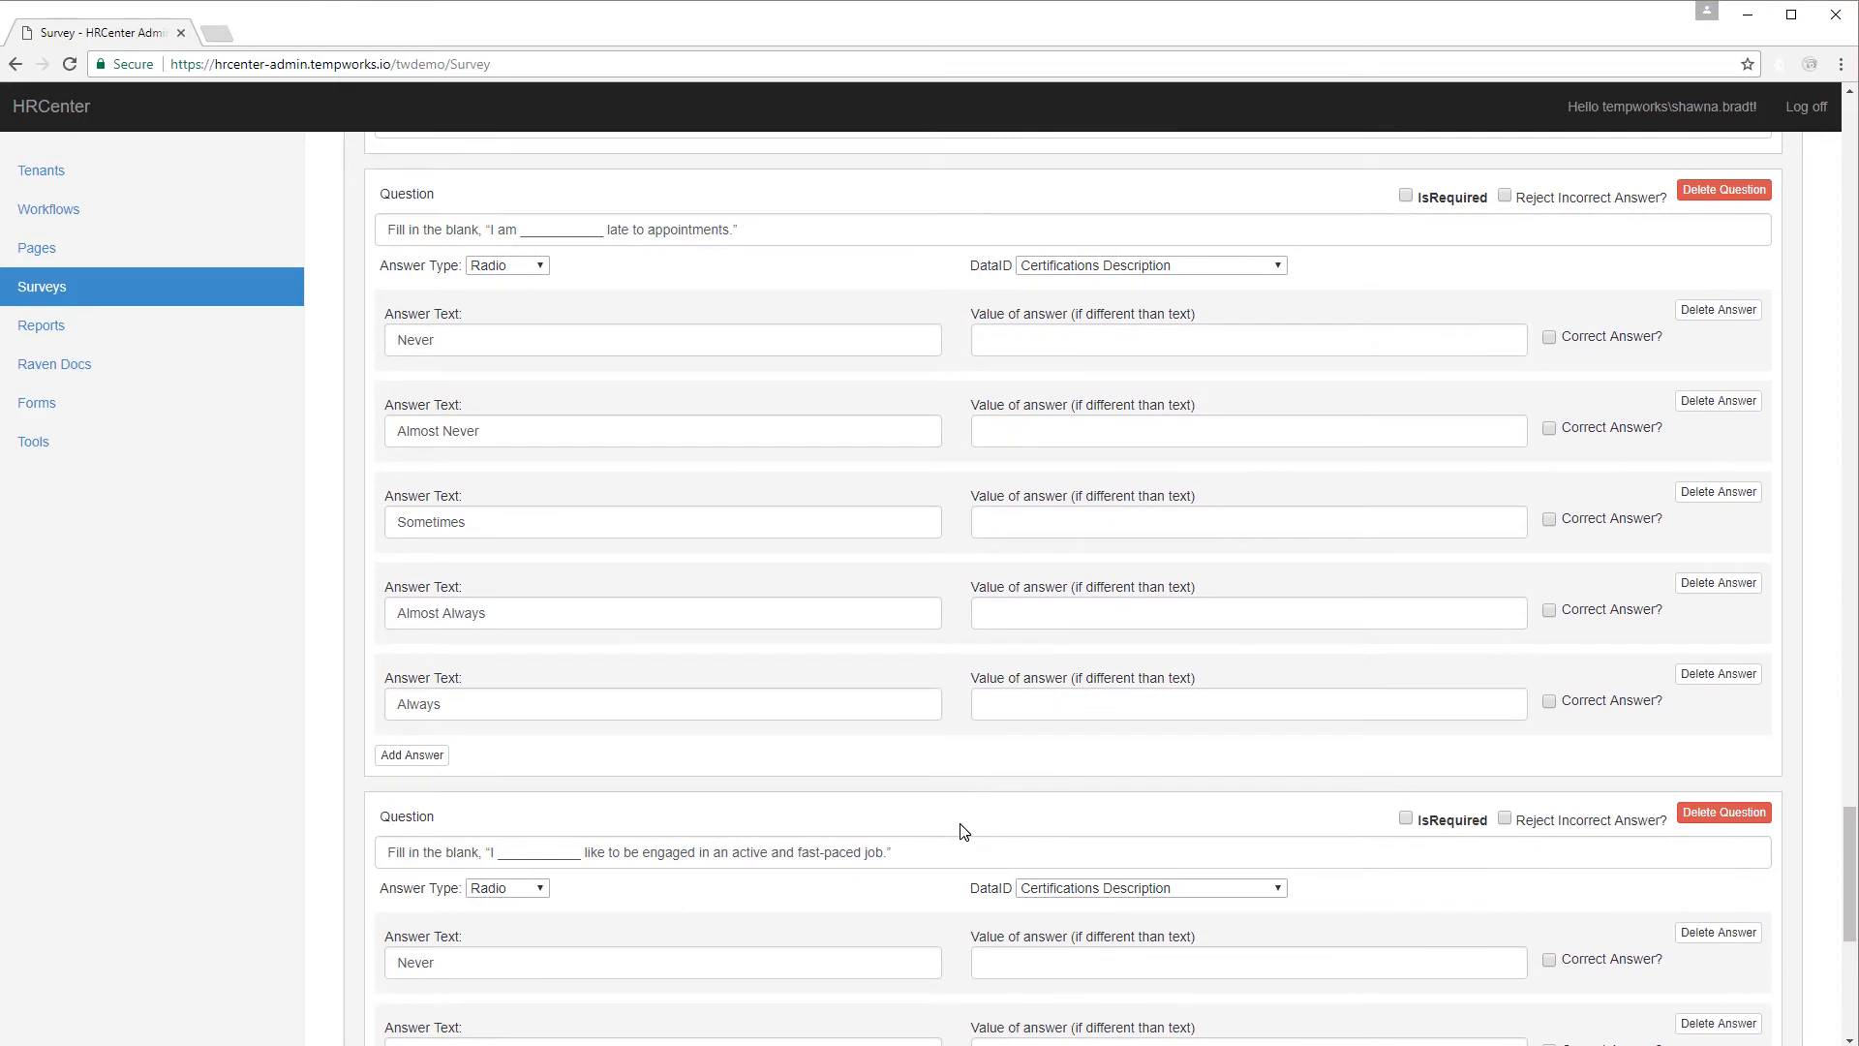
pyautogui.scroll(5, 963, 831)
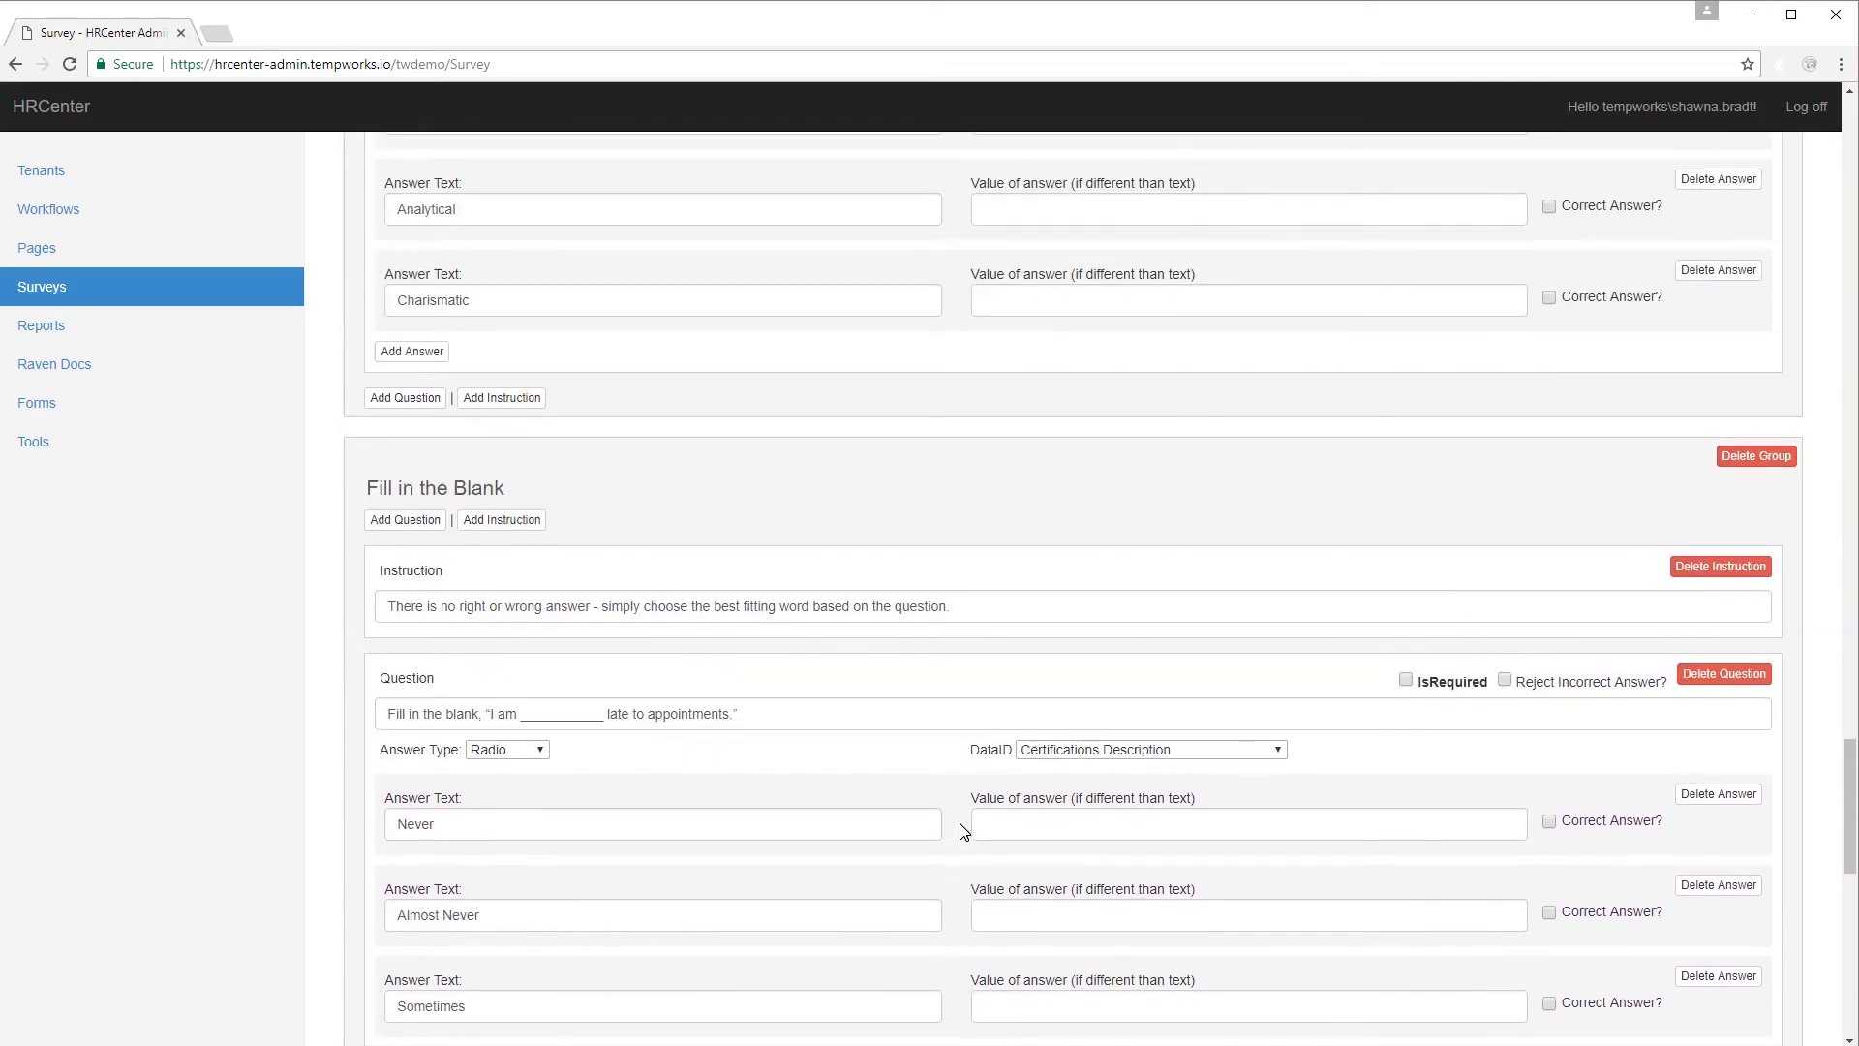
pyautogui.scroll(-1, 964, 830)
pyautogui.click(1272, 656)
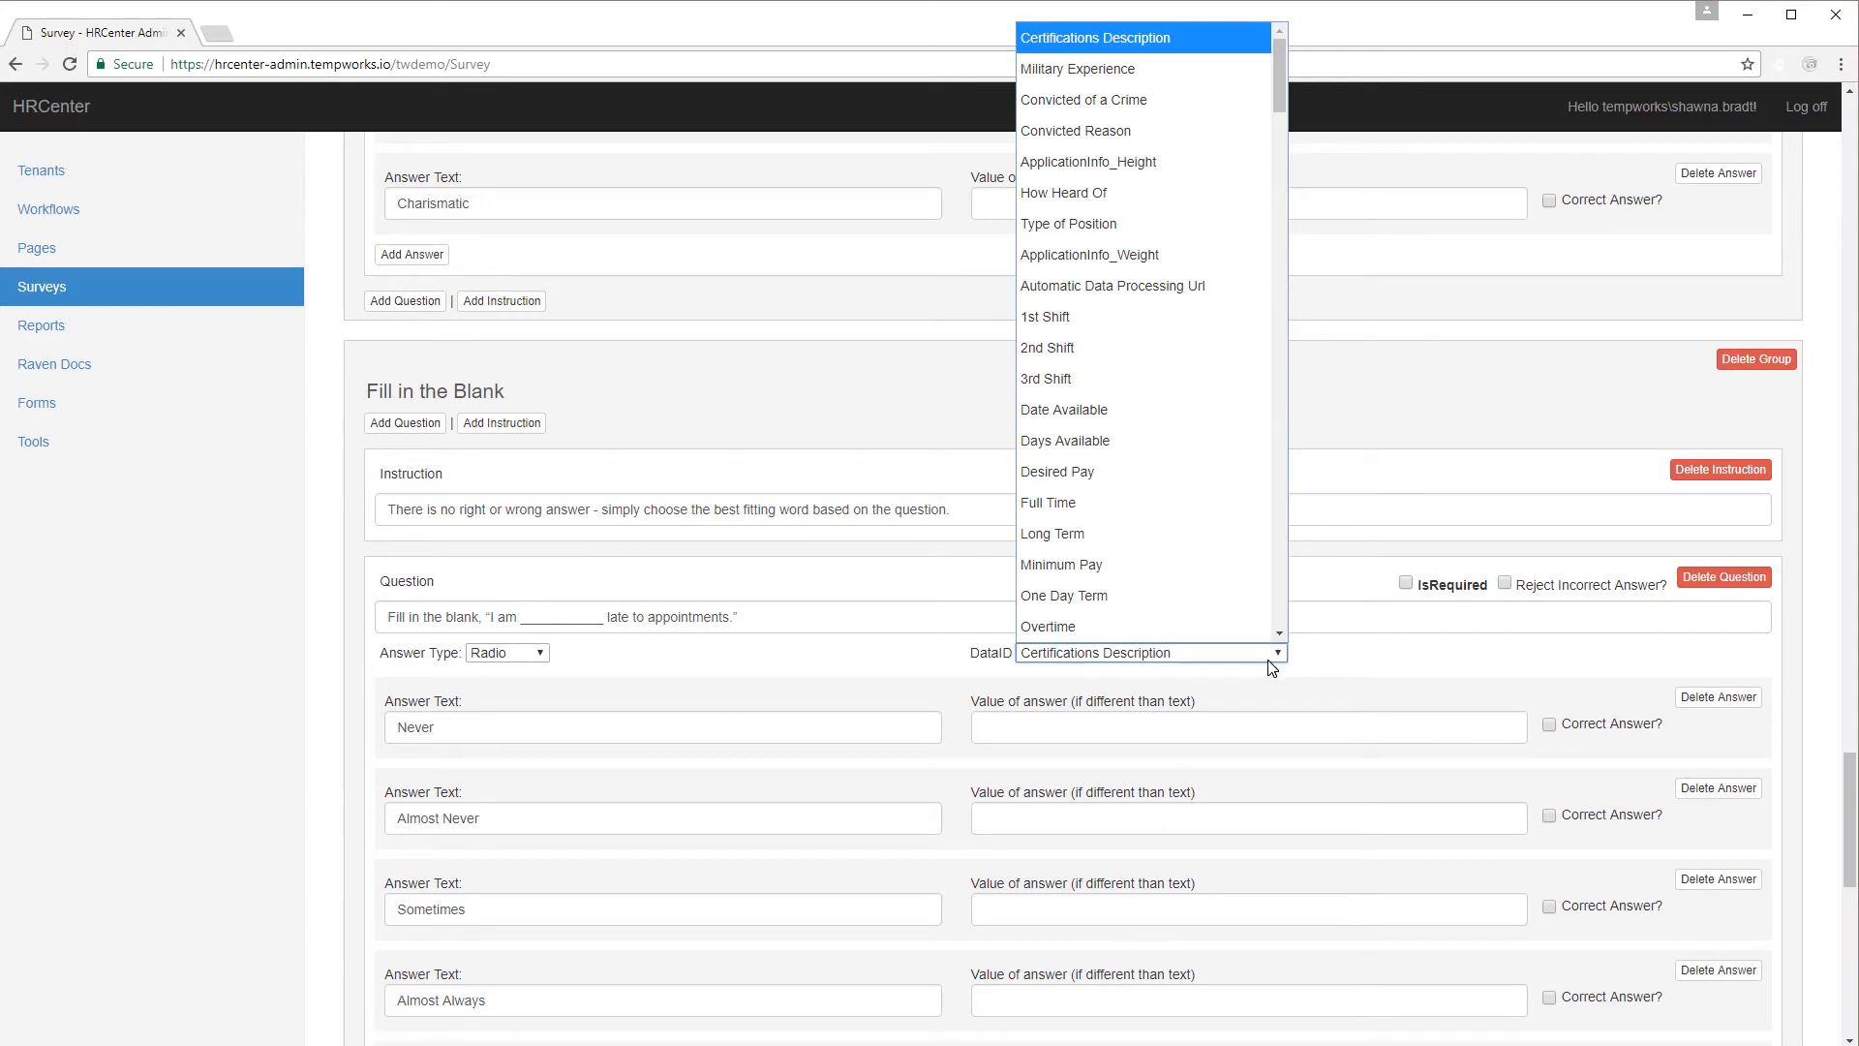
pyautogui.click(1199, 102)
pyautogui.scroll(-6, 1133, 593)
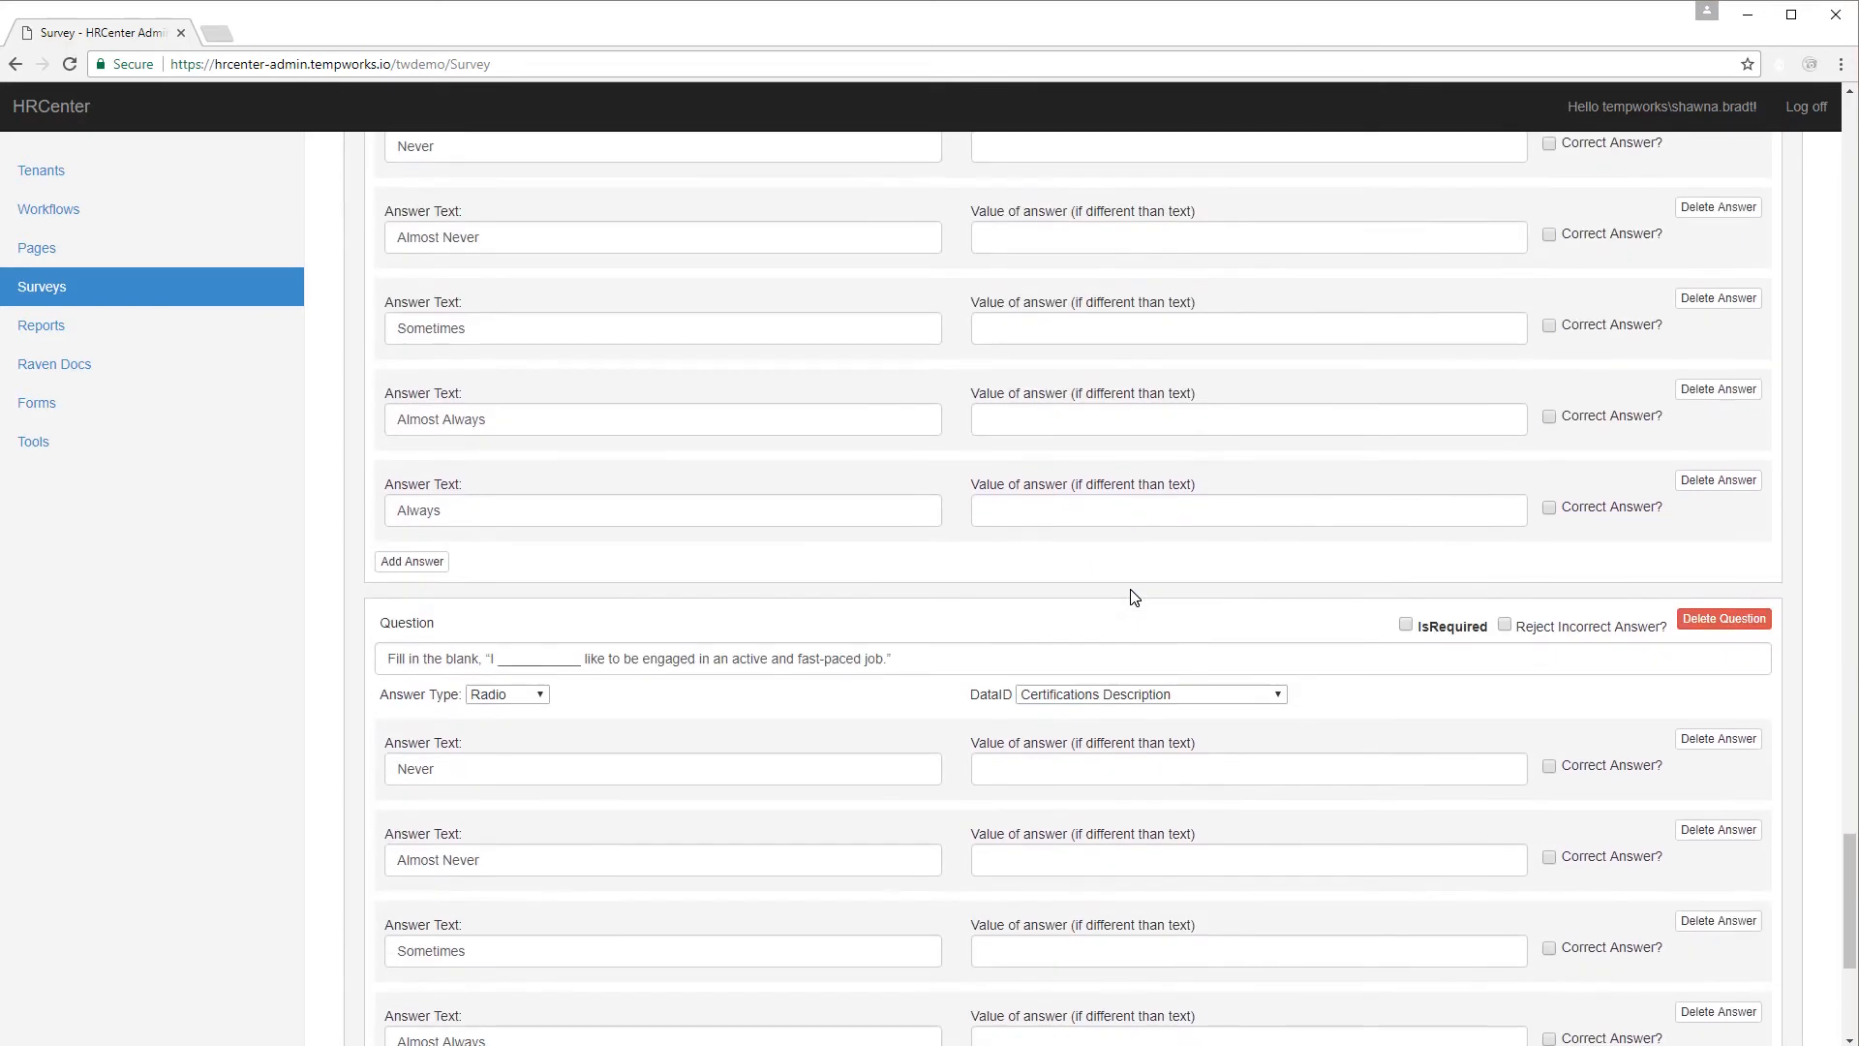
pyautogui.click(1222, 695)
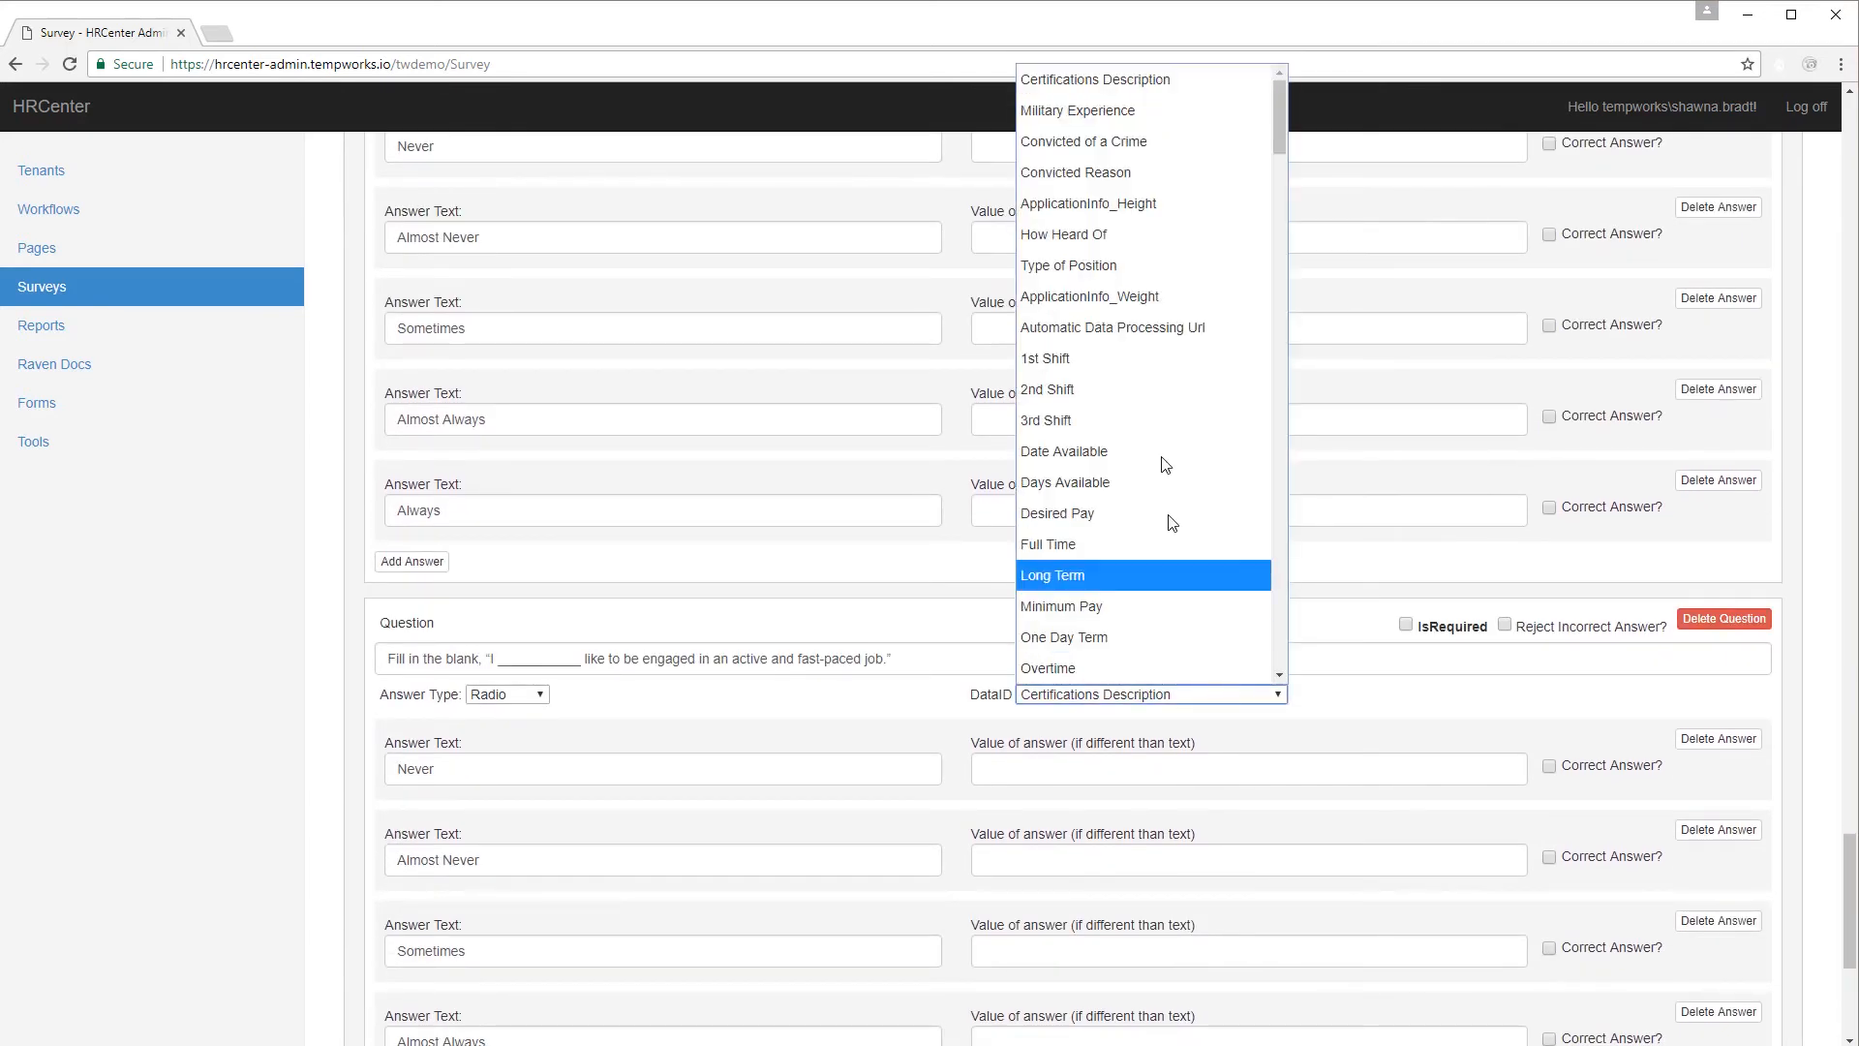
pyautogui.click(1141, 198)
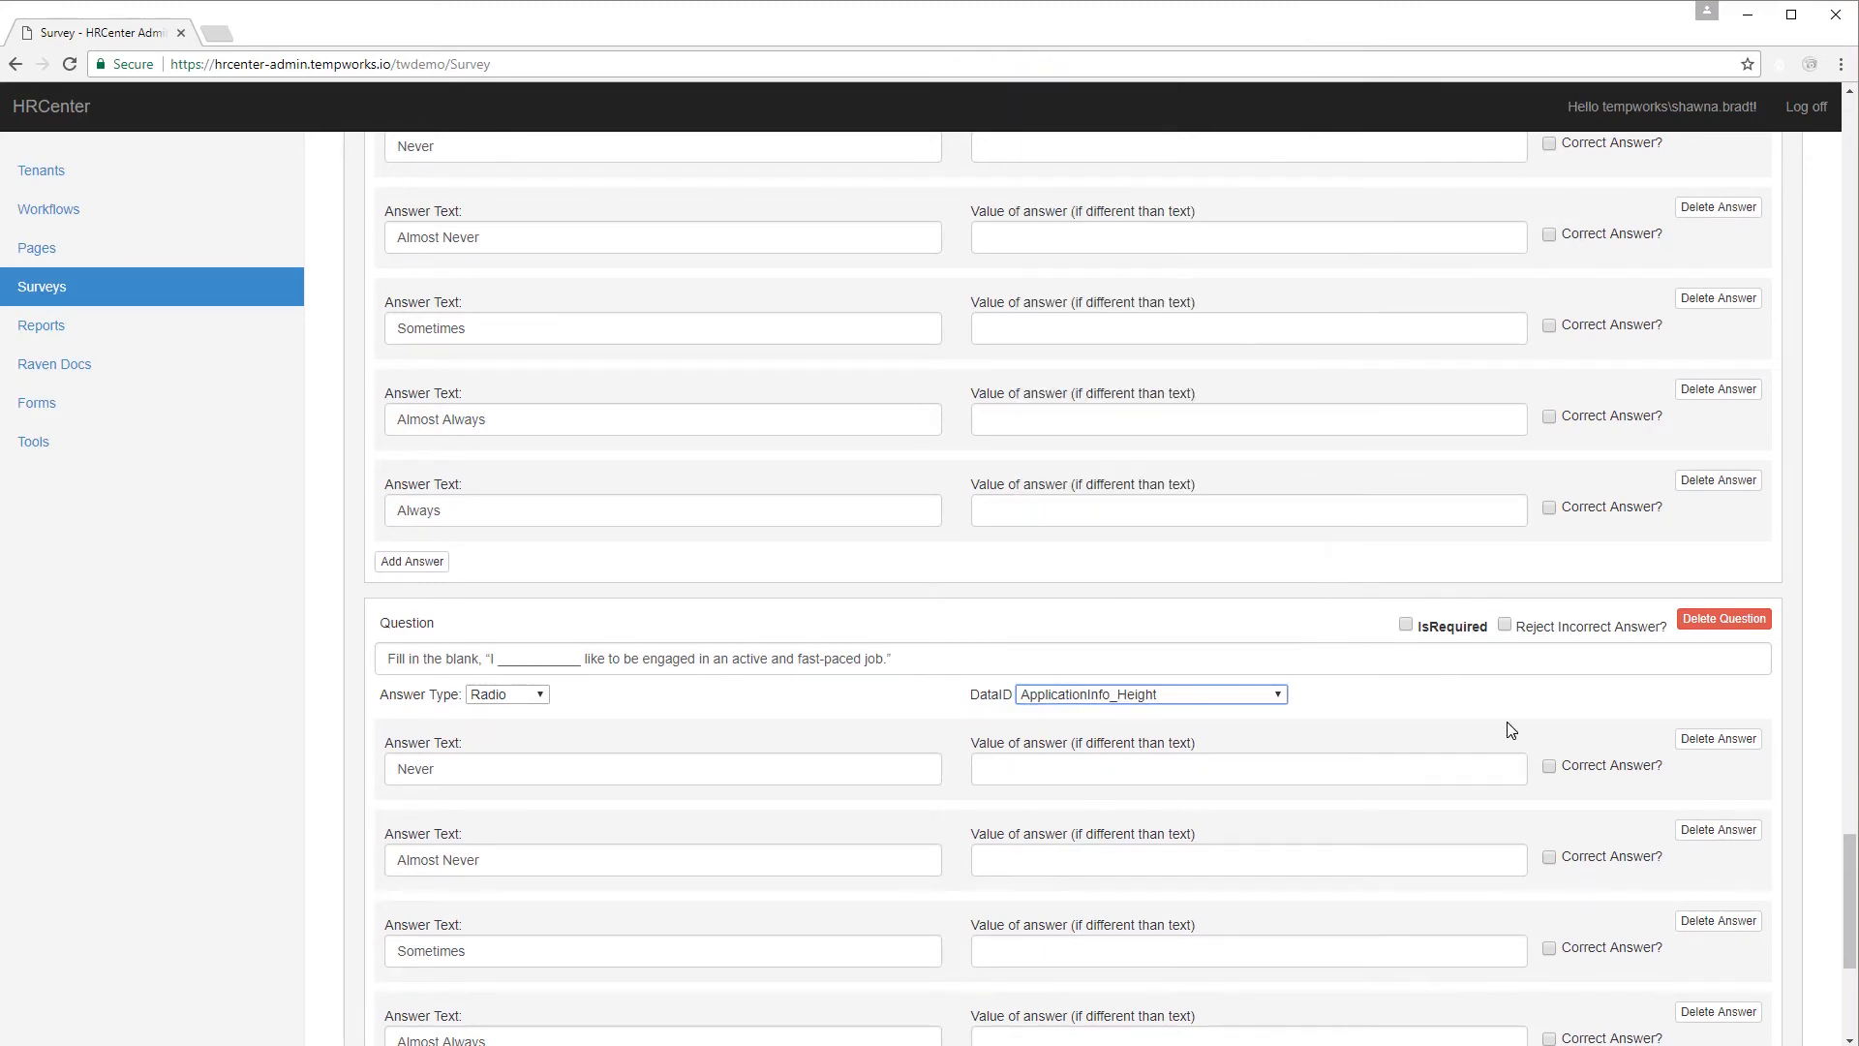
# Save the Personality Quiz survey with its Word Choice and Fill in the Blank groups.
pyautogui.scroll(2, 1511, 730)
pyautogui.scroll(18, 1510, 730)
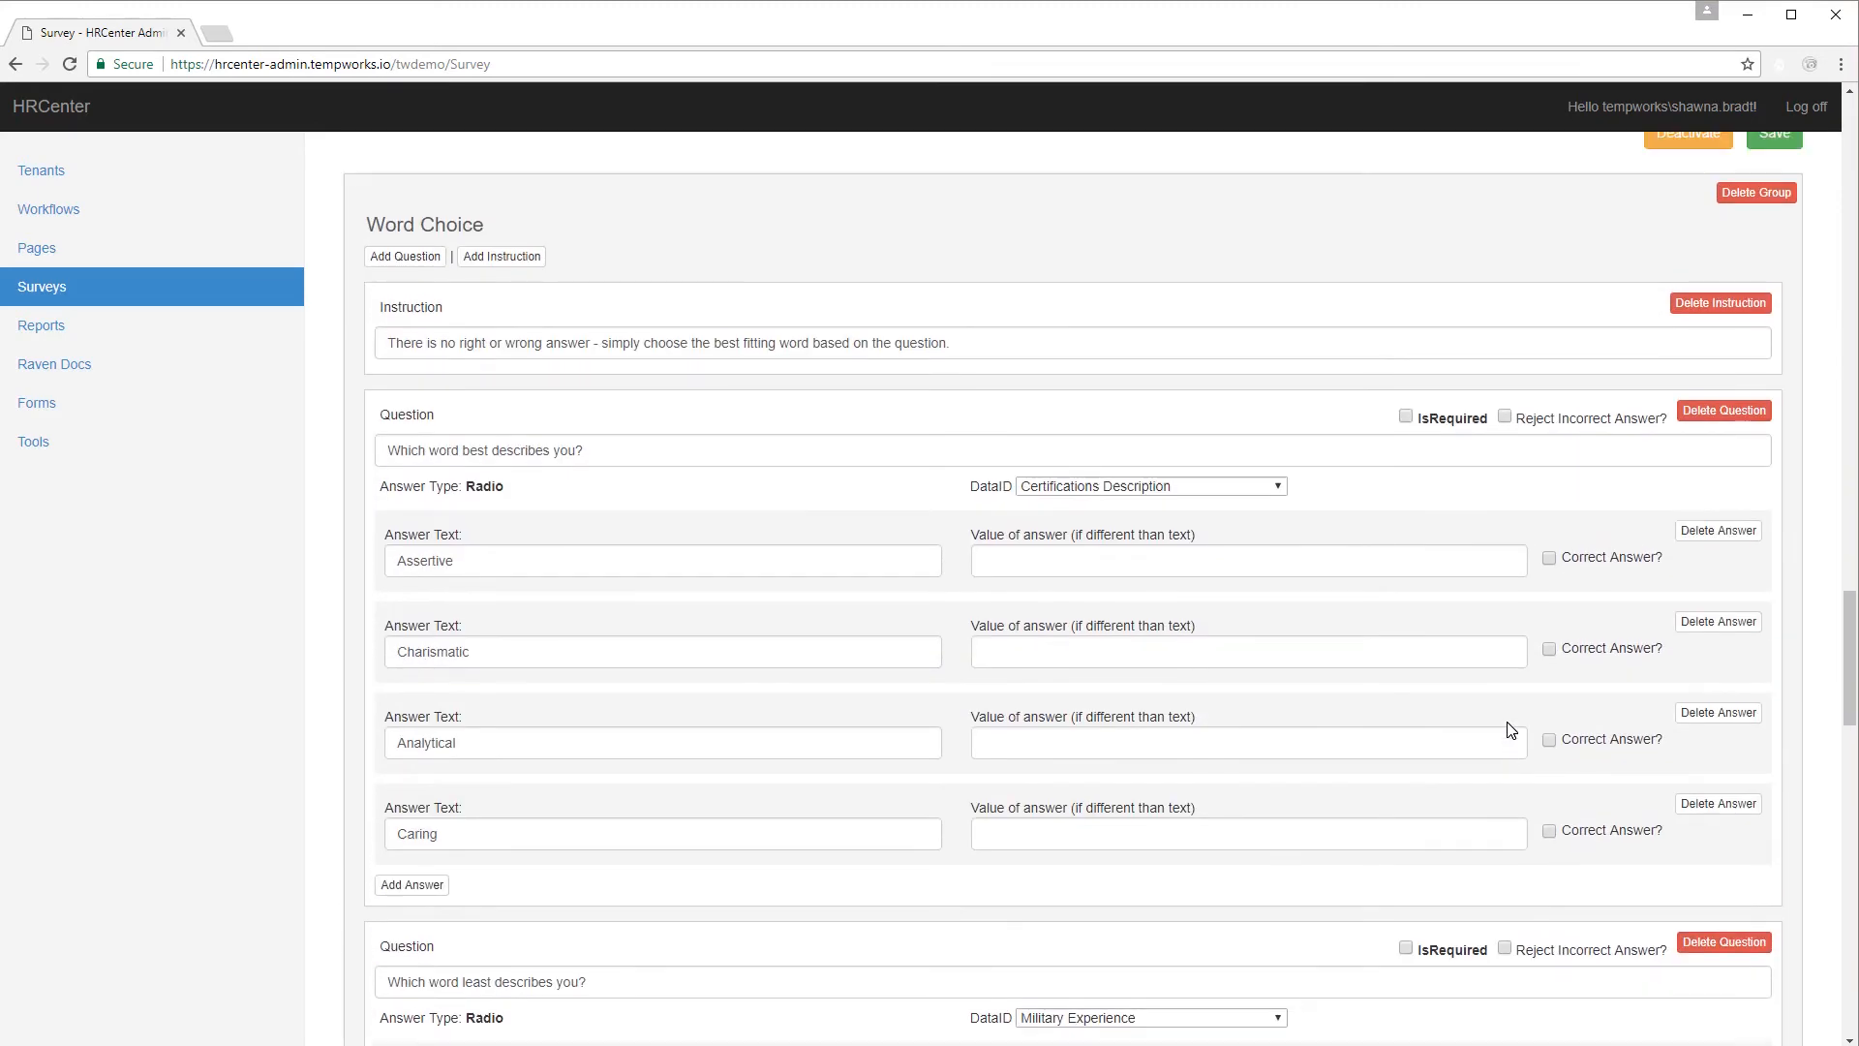
pyautogui.scroll(4, 1510, 730)
pyautogui.click(1775, 522)
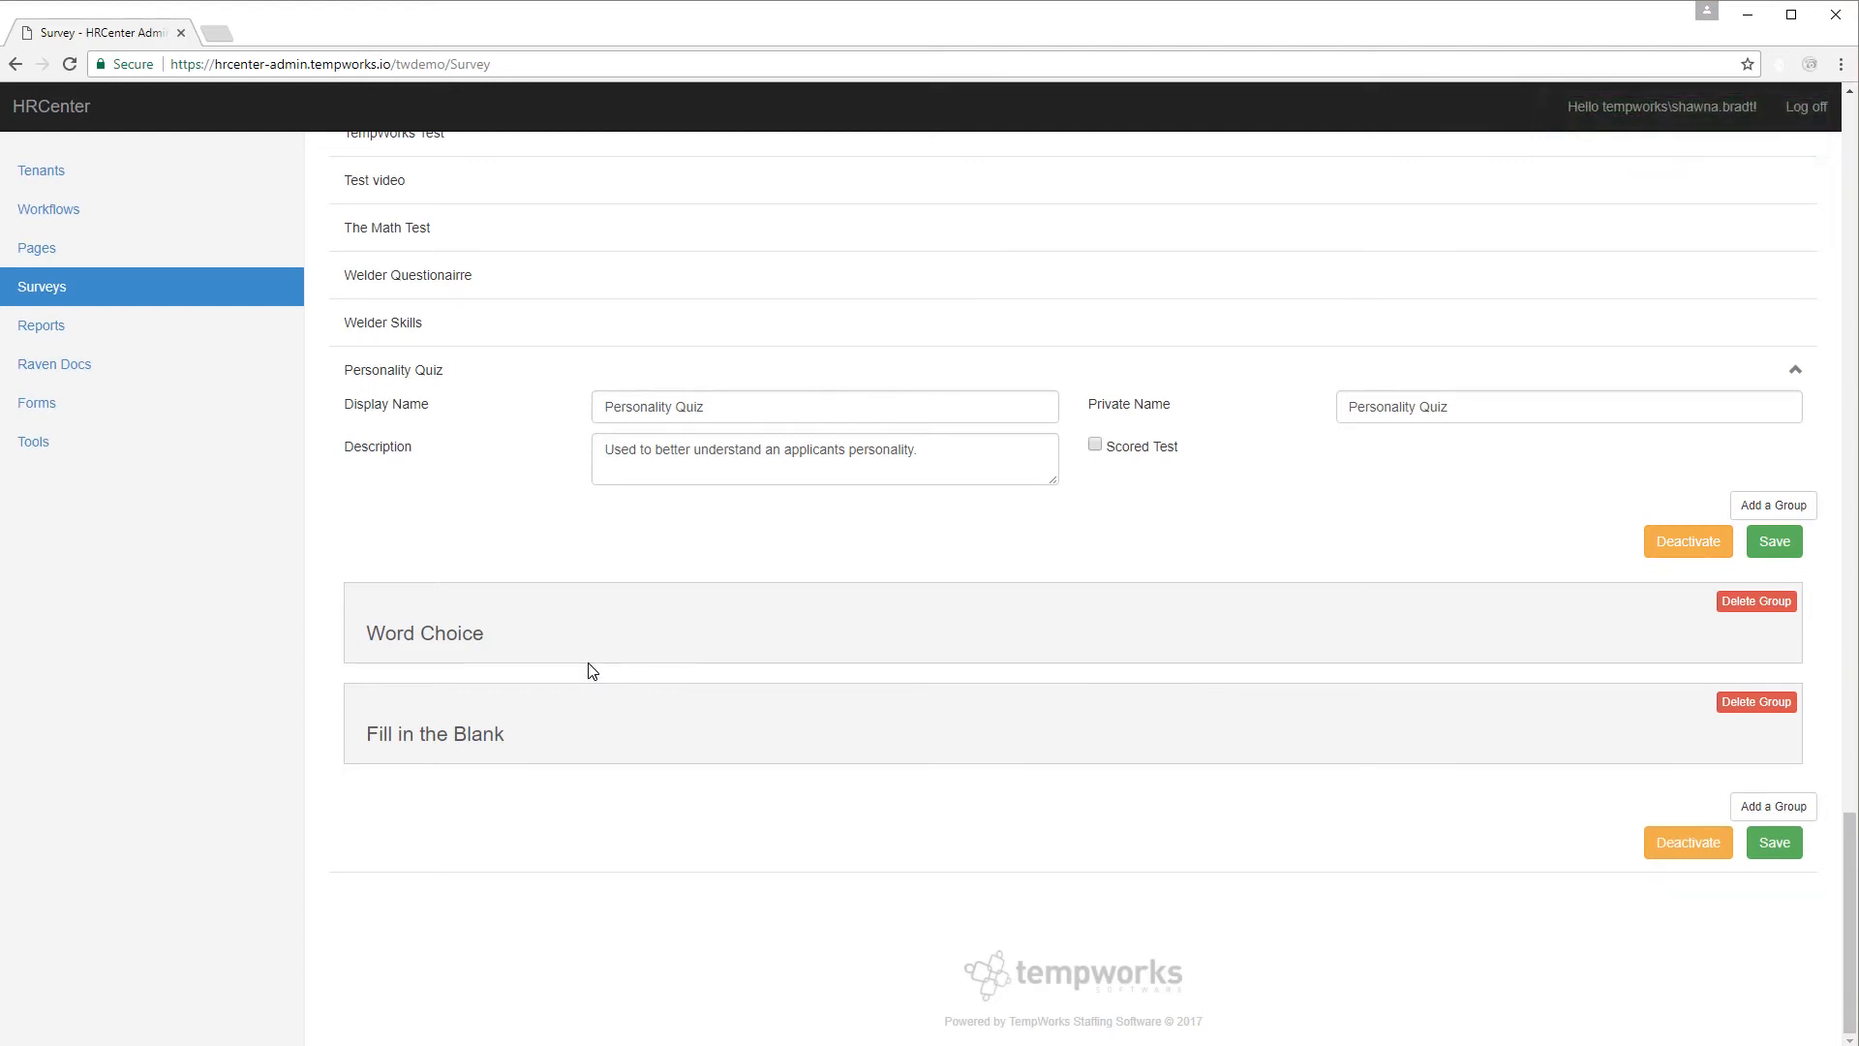
# Start a new HRCenter page with "Personality Quiz" as its private name, display name and description.
pyautogui.click(143, 258)
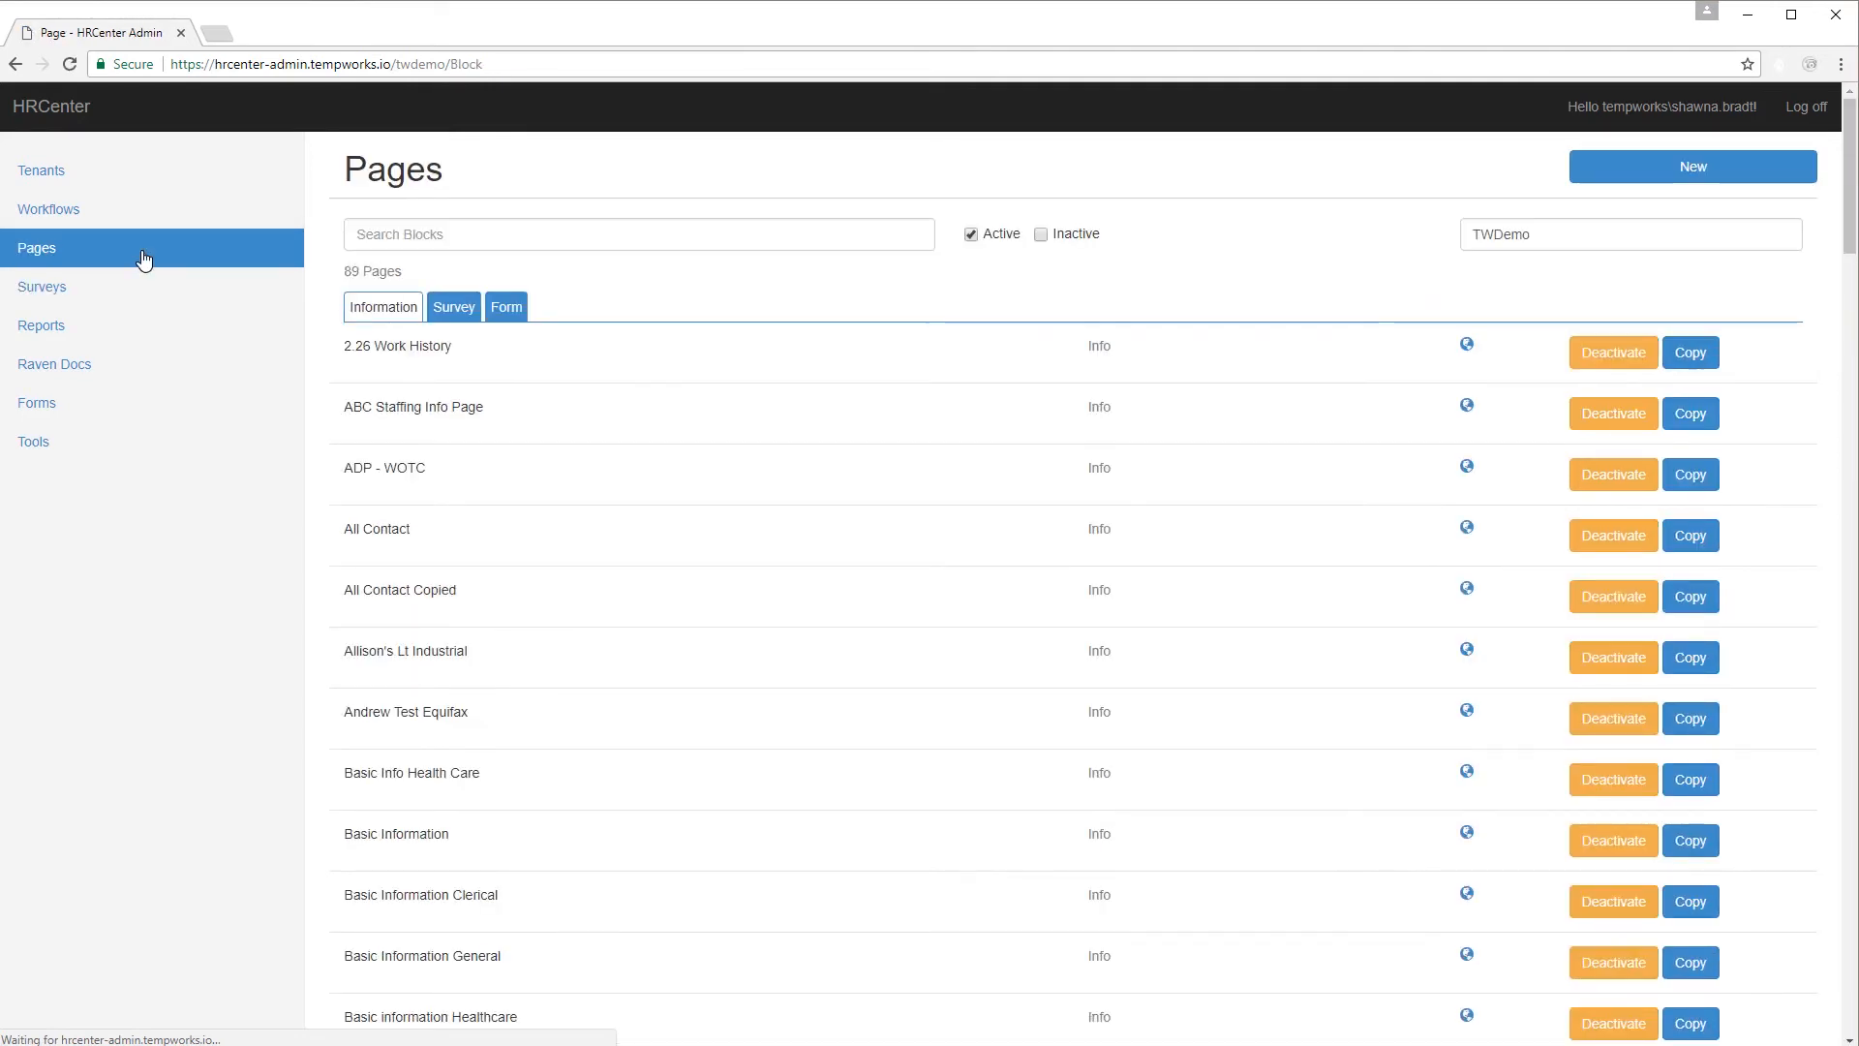
pyautogui.click(1624, 179)
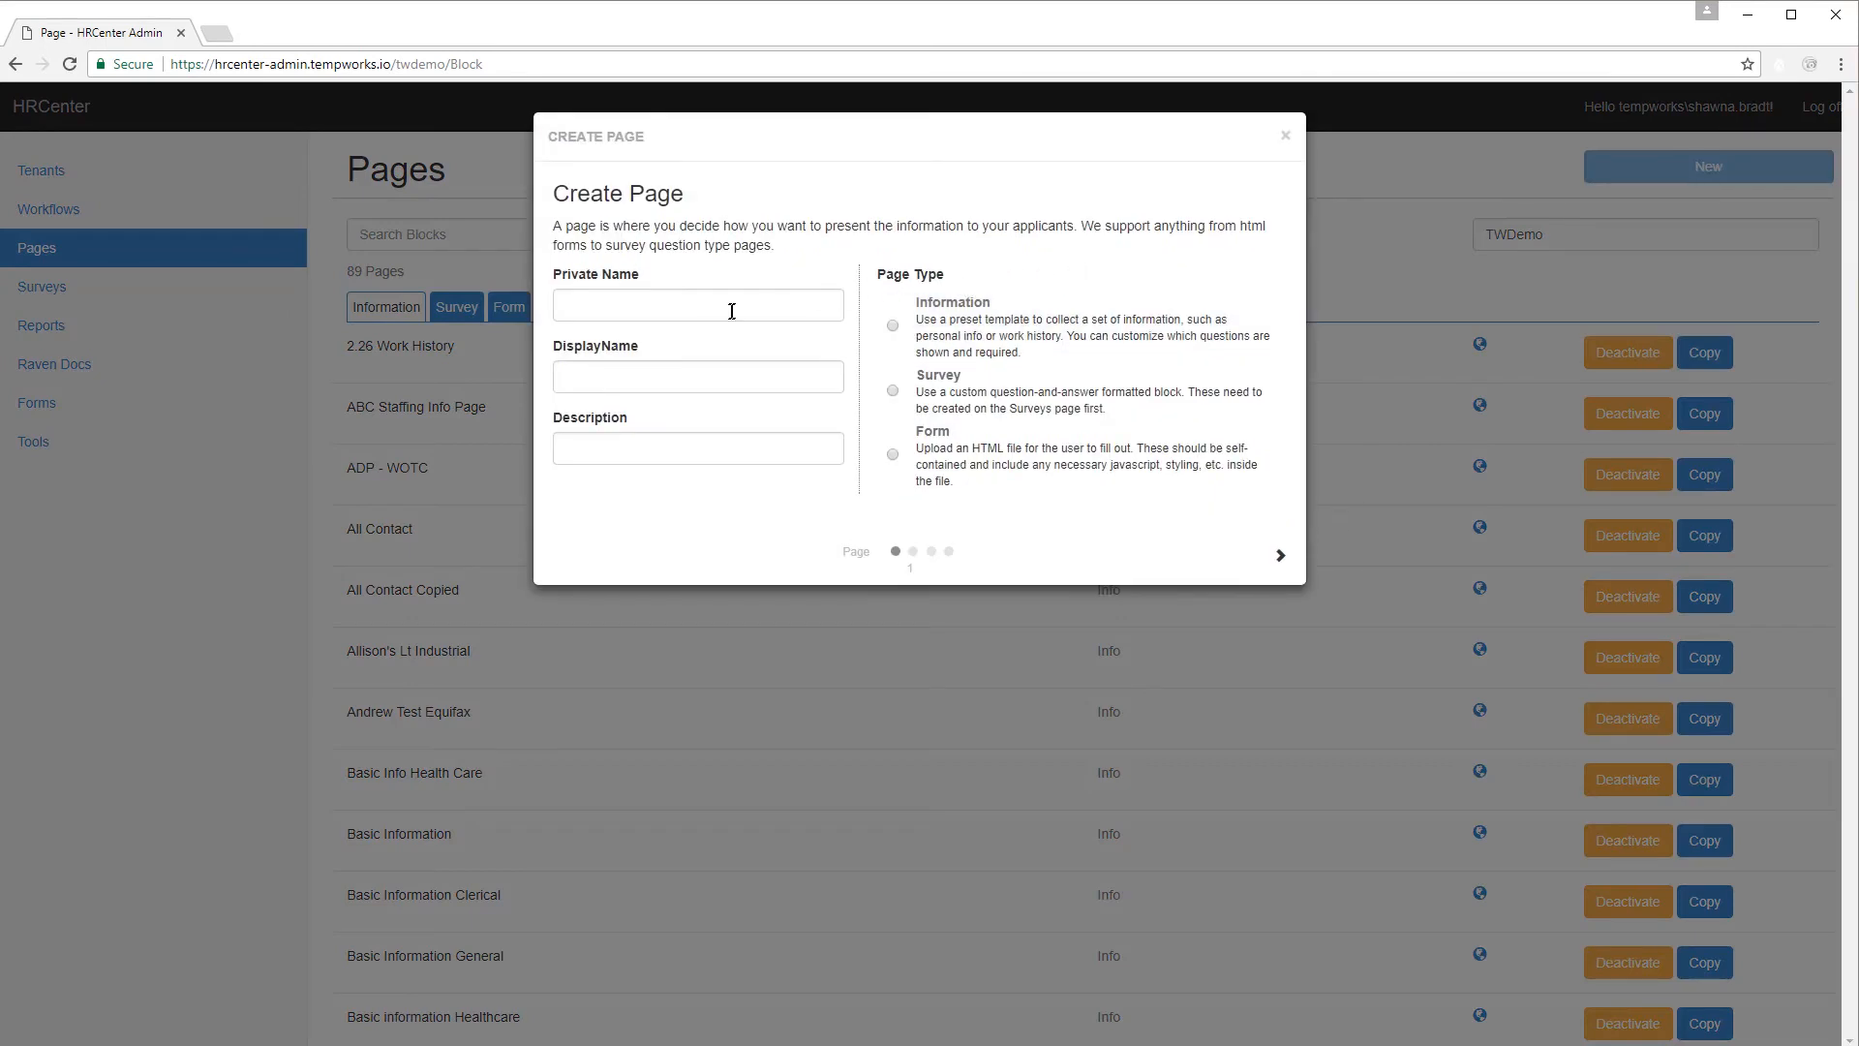
pyautogui.click(731, 311)
pyautogui.write('Peron')
pyautogui.write('sonal')
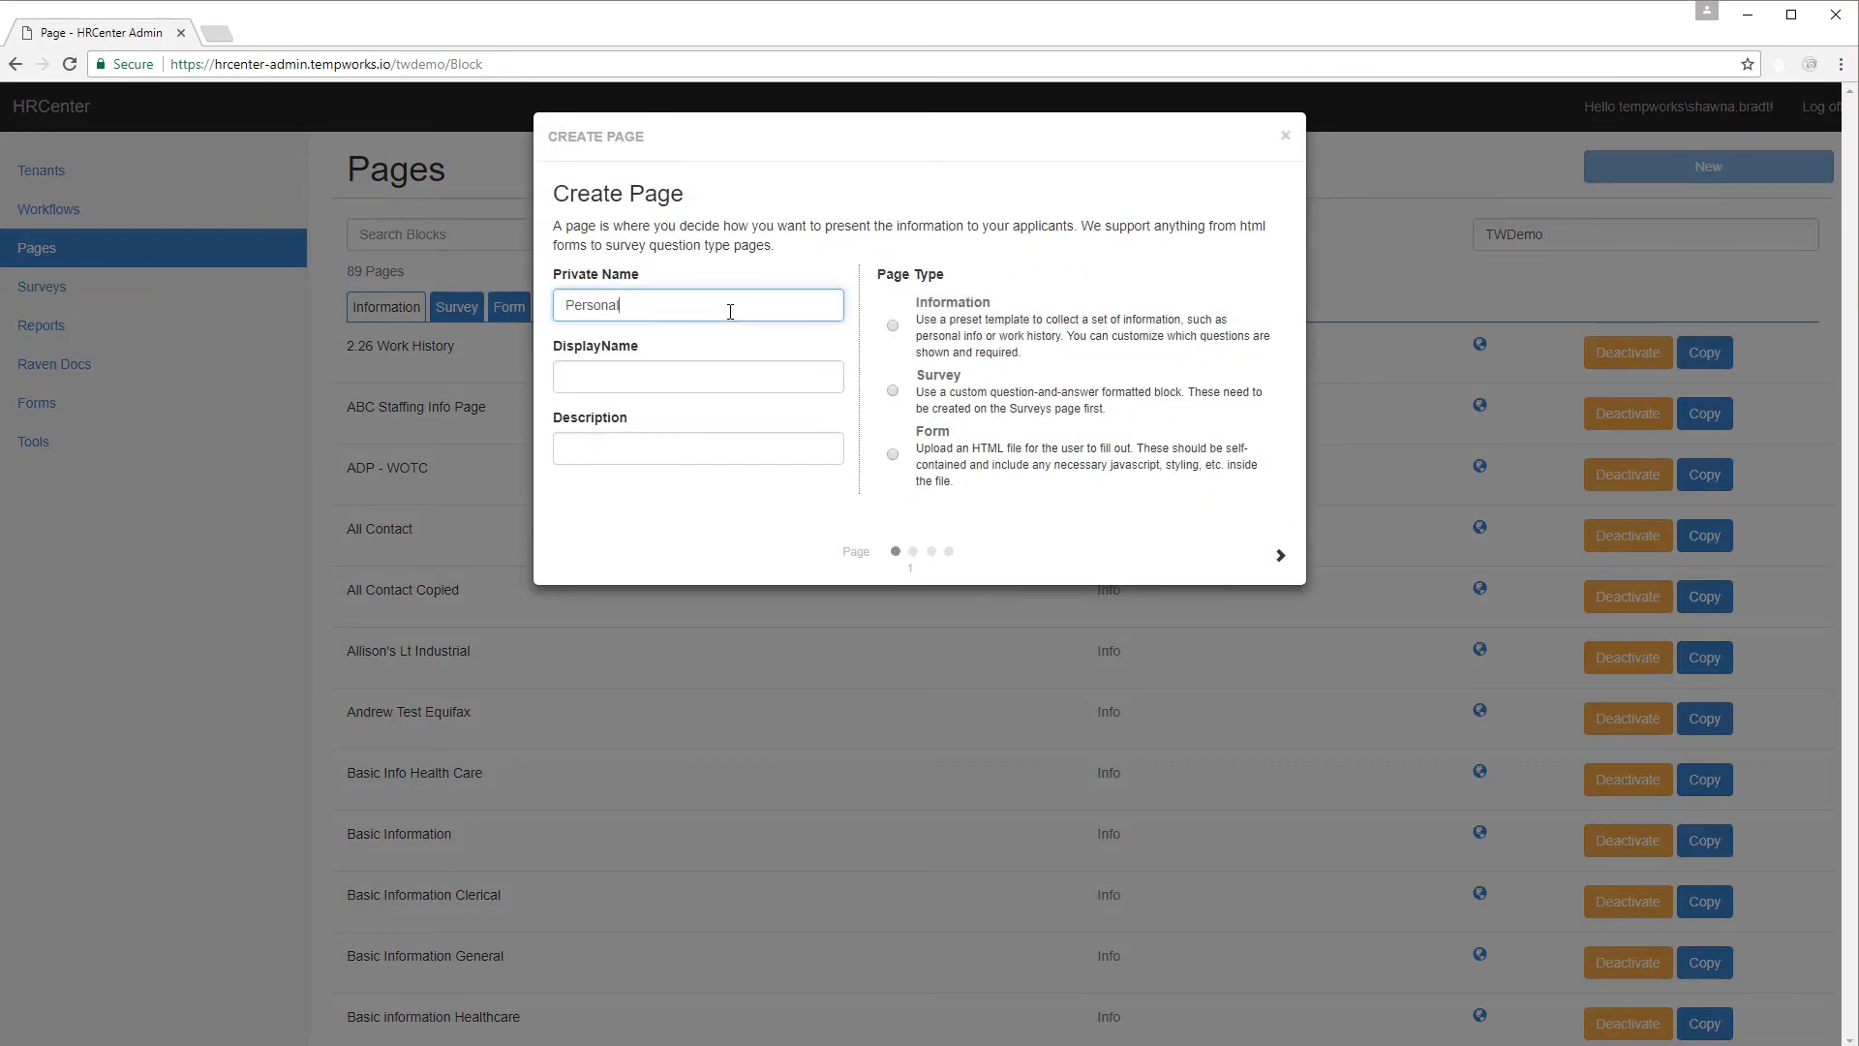
pyautogui.moveTo(731, 311); pyautogui.dragTo(484, 307)
pyautogui.write('Personality Quiz')
pyautogui.click(600, 448)
pyautogui.write('Personality Quiz')
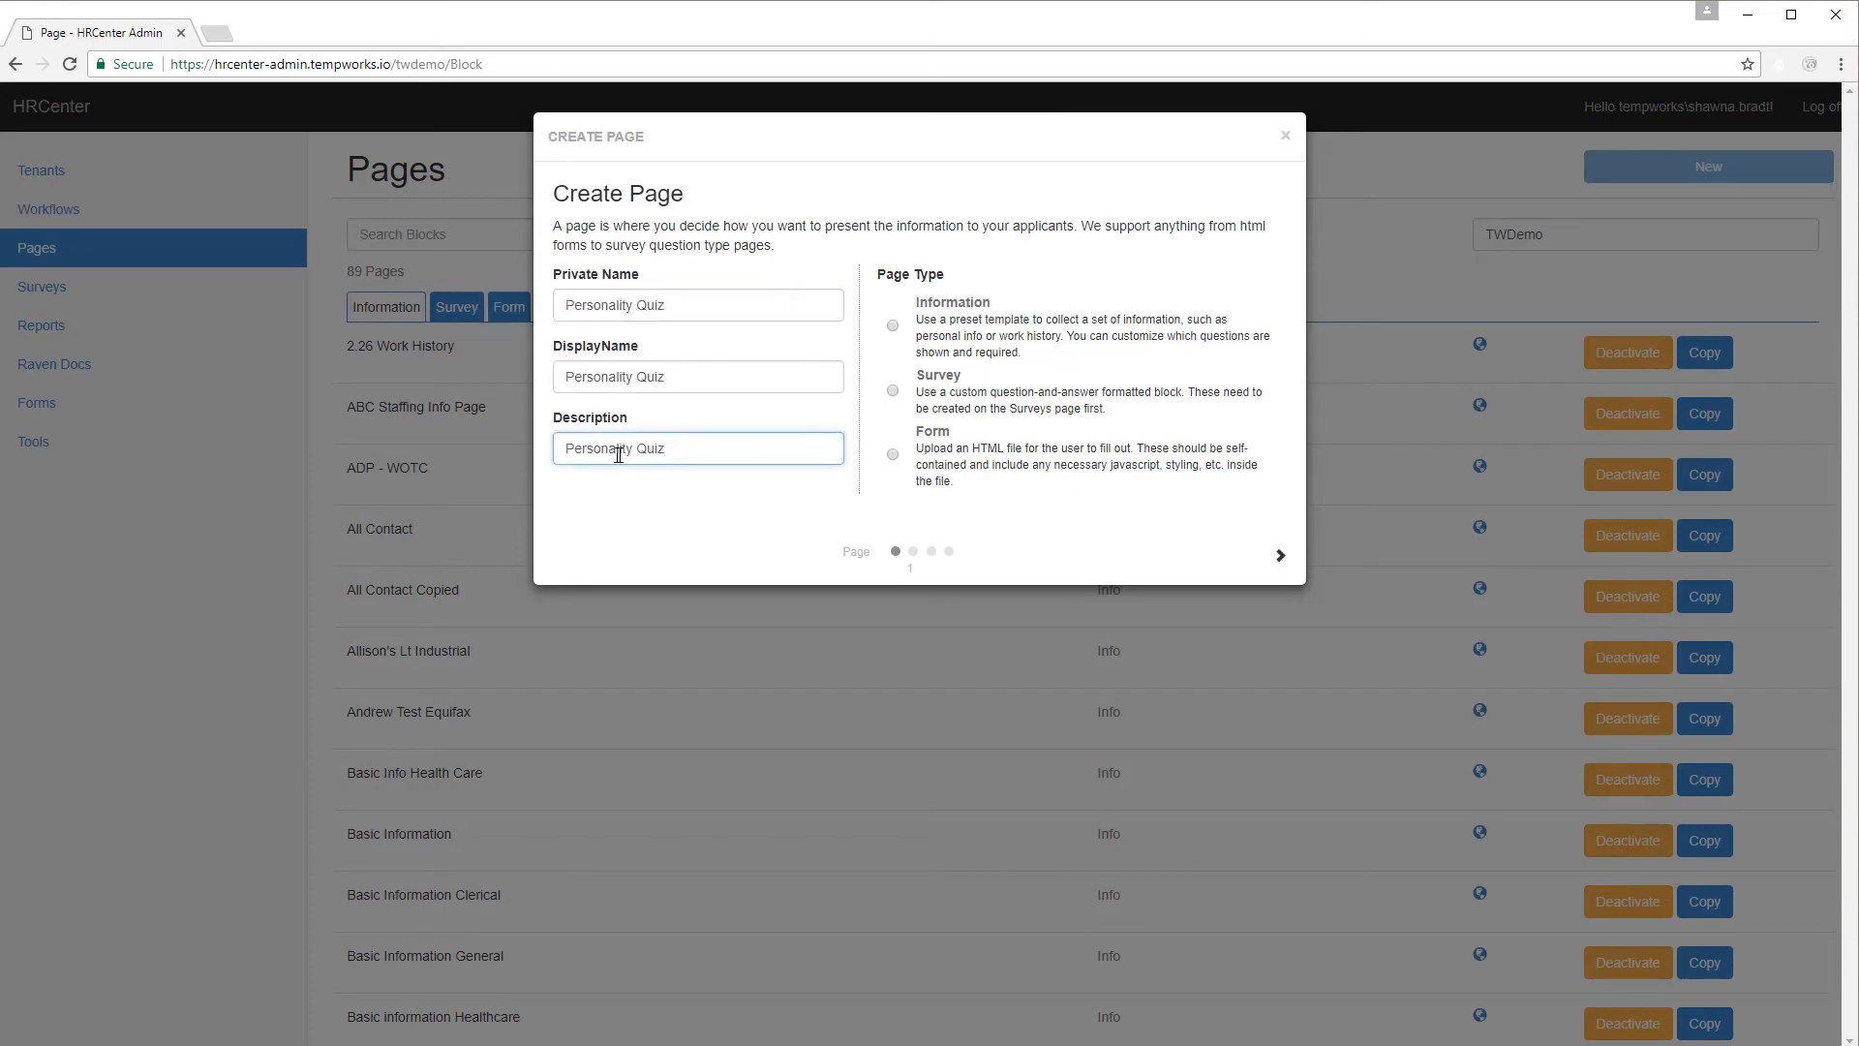
# Set the page type to Survey and choose the Personality Quiz survey as the page's source.
pyautogui.click(892, 397)
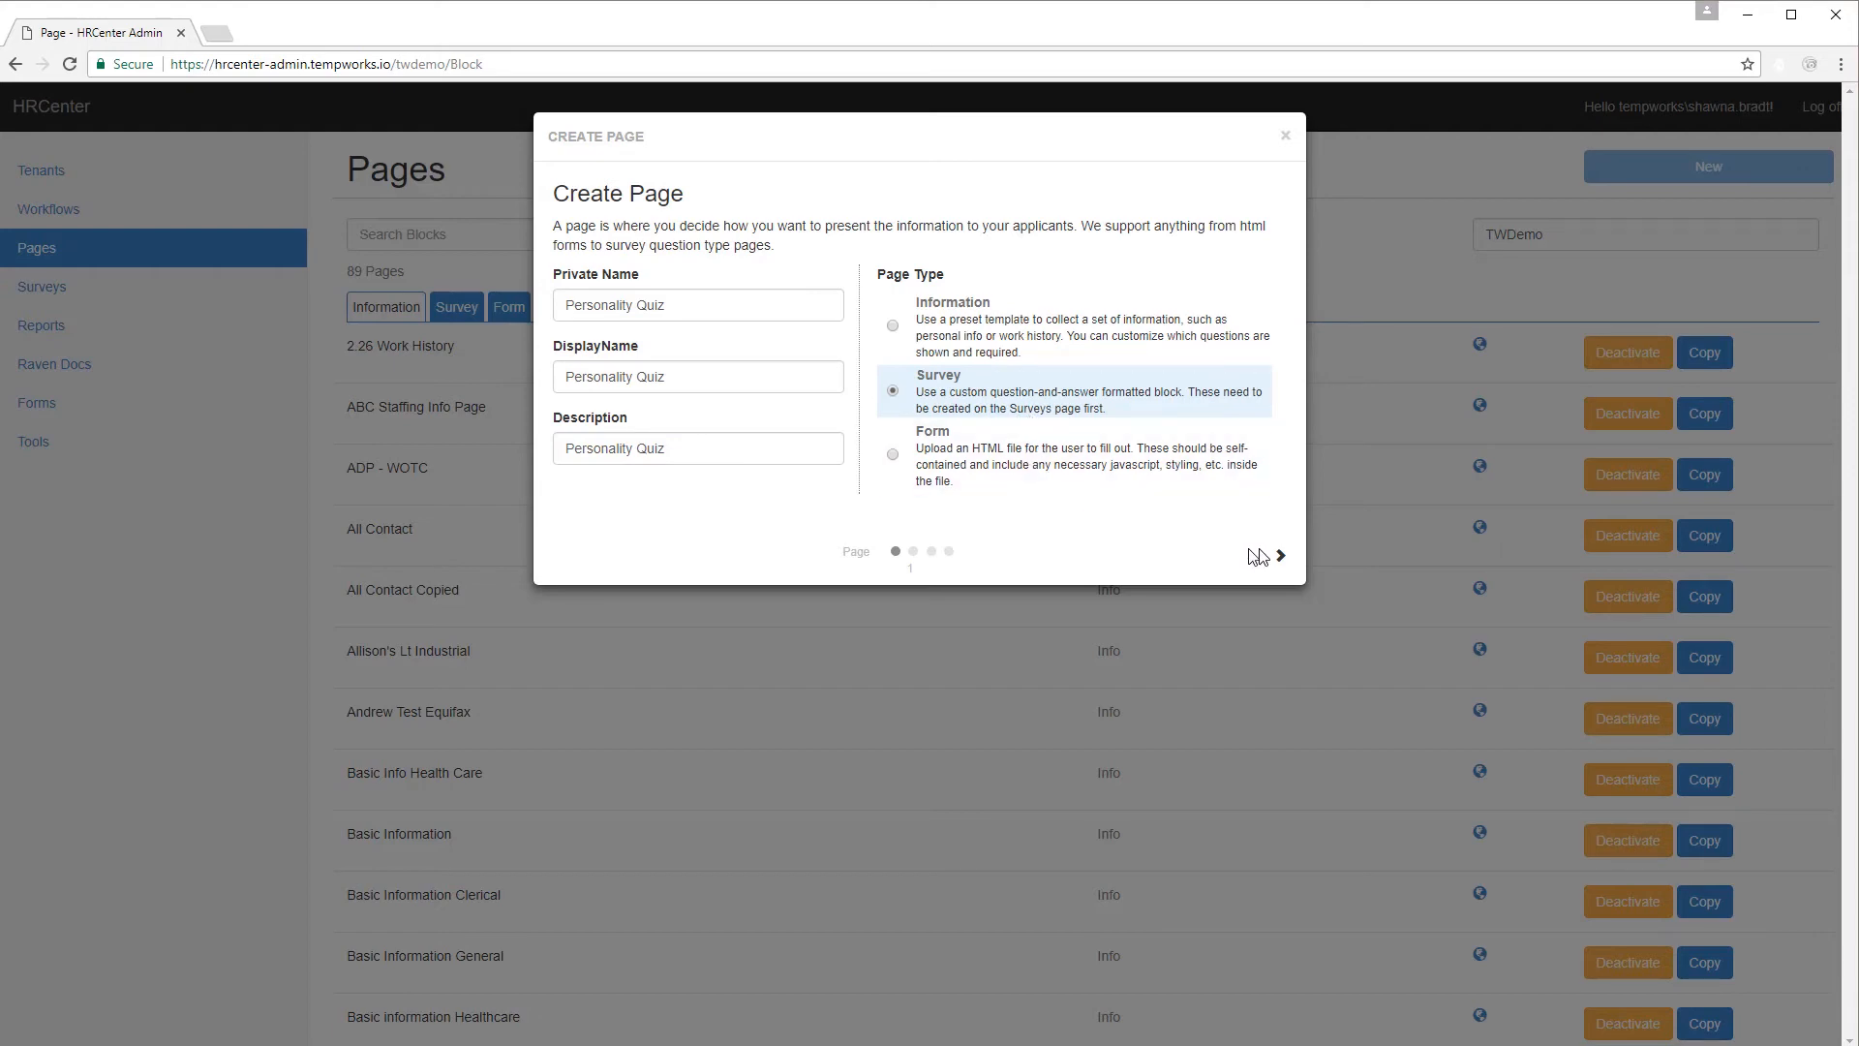
pyautogui.click(1280, 558)
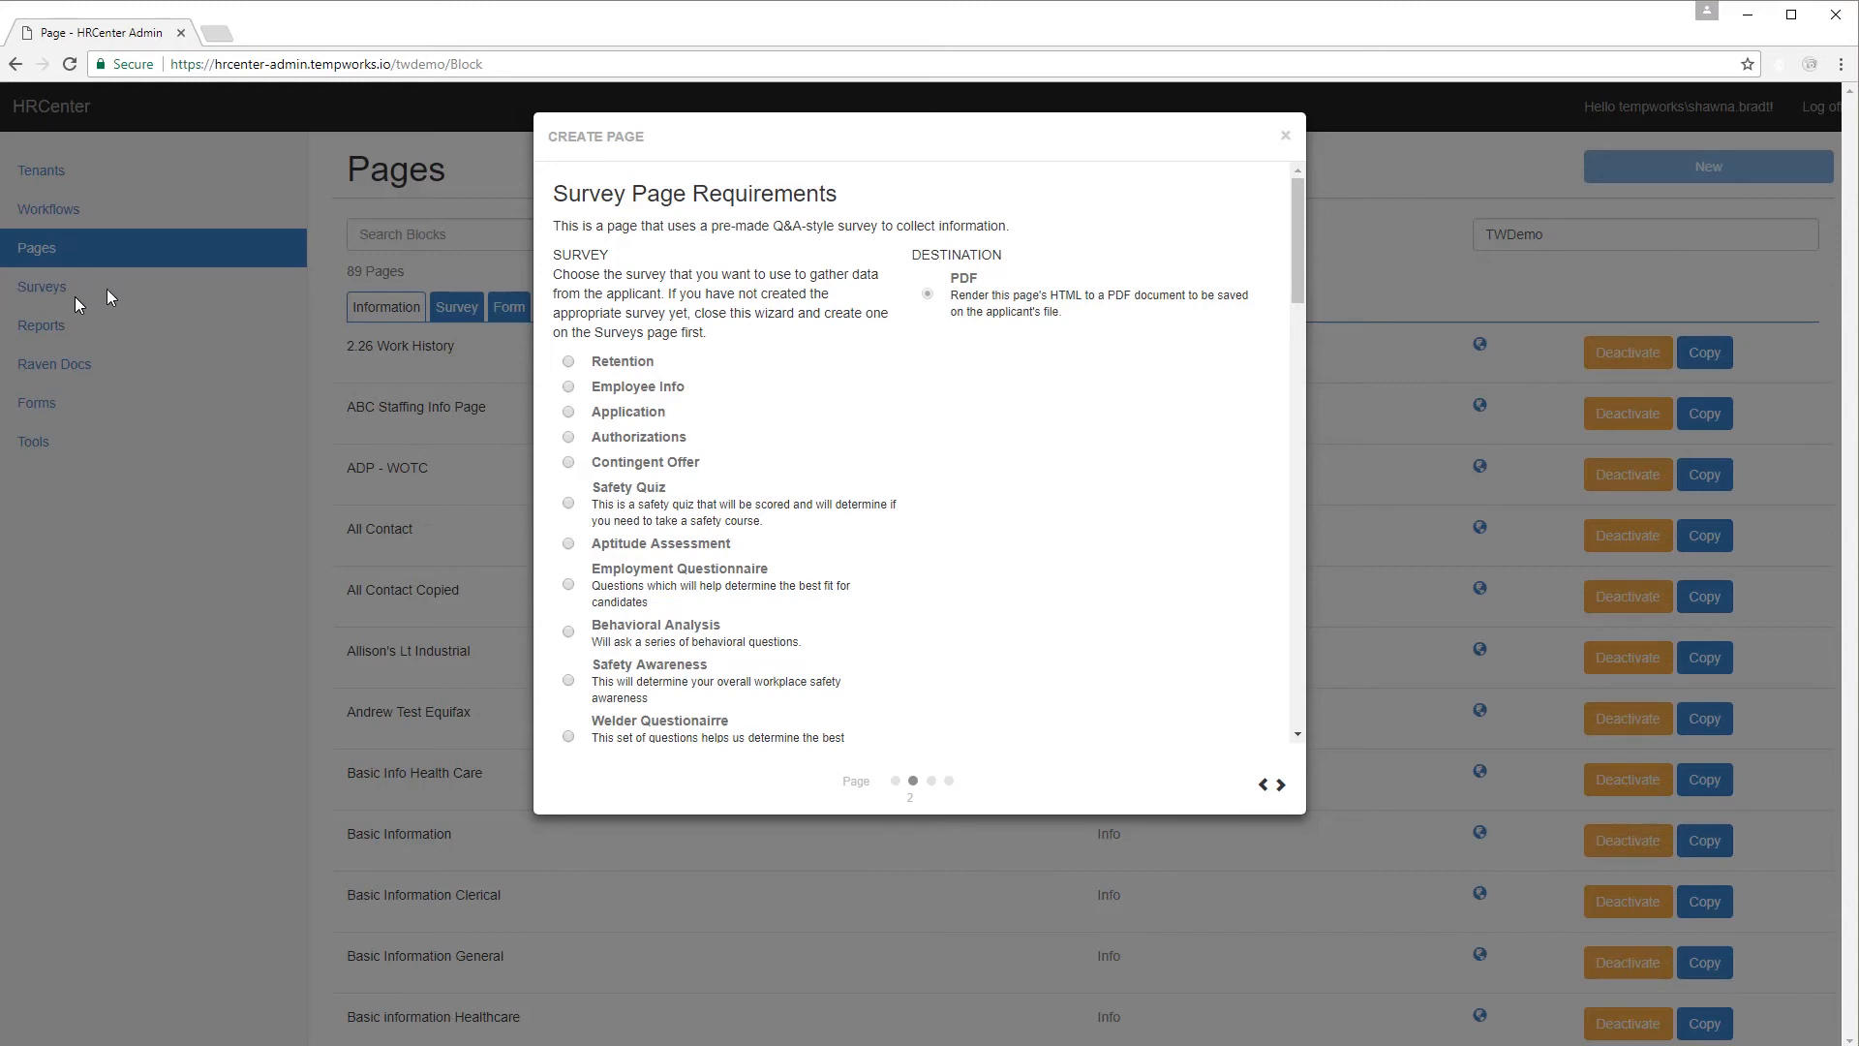
pyautogui.scroll(-20, 678, 398)
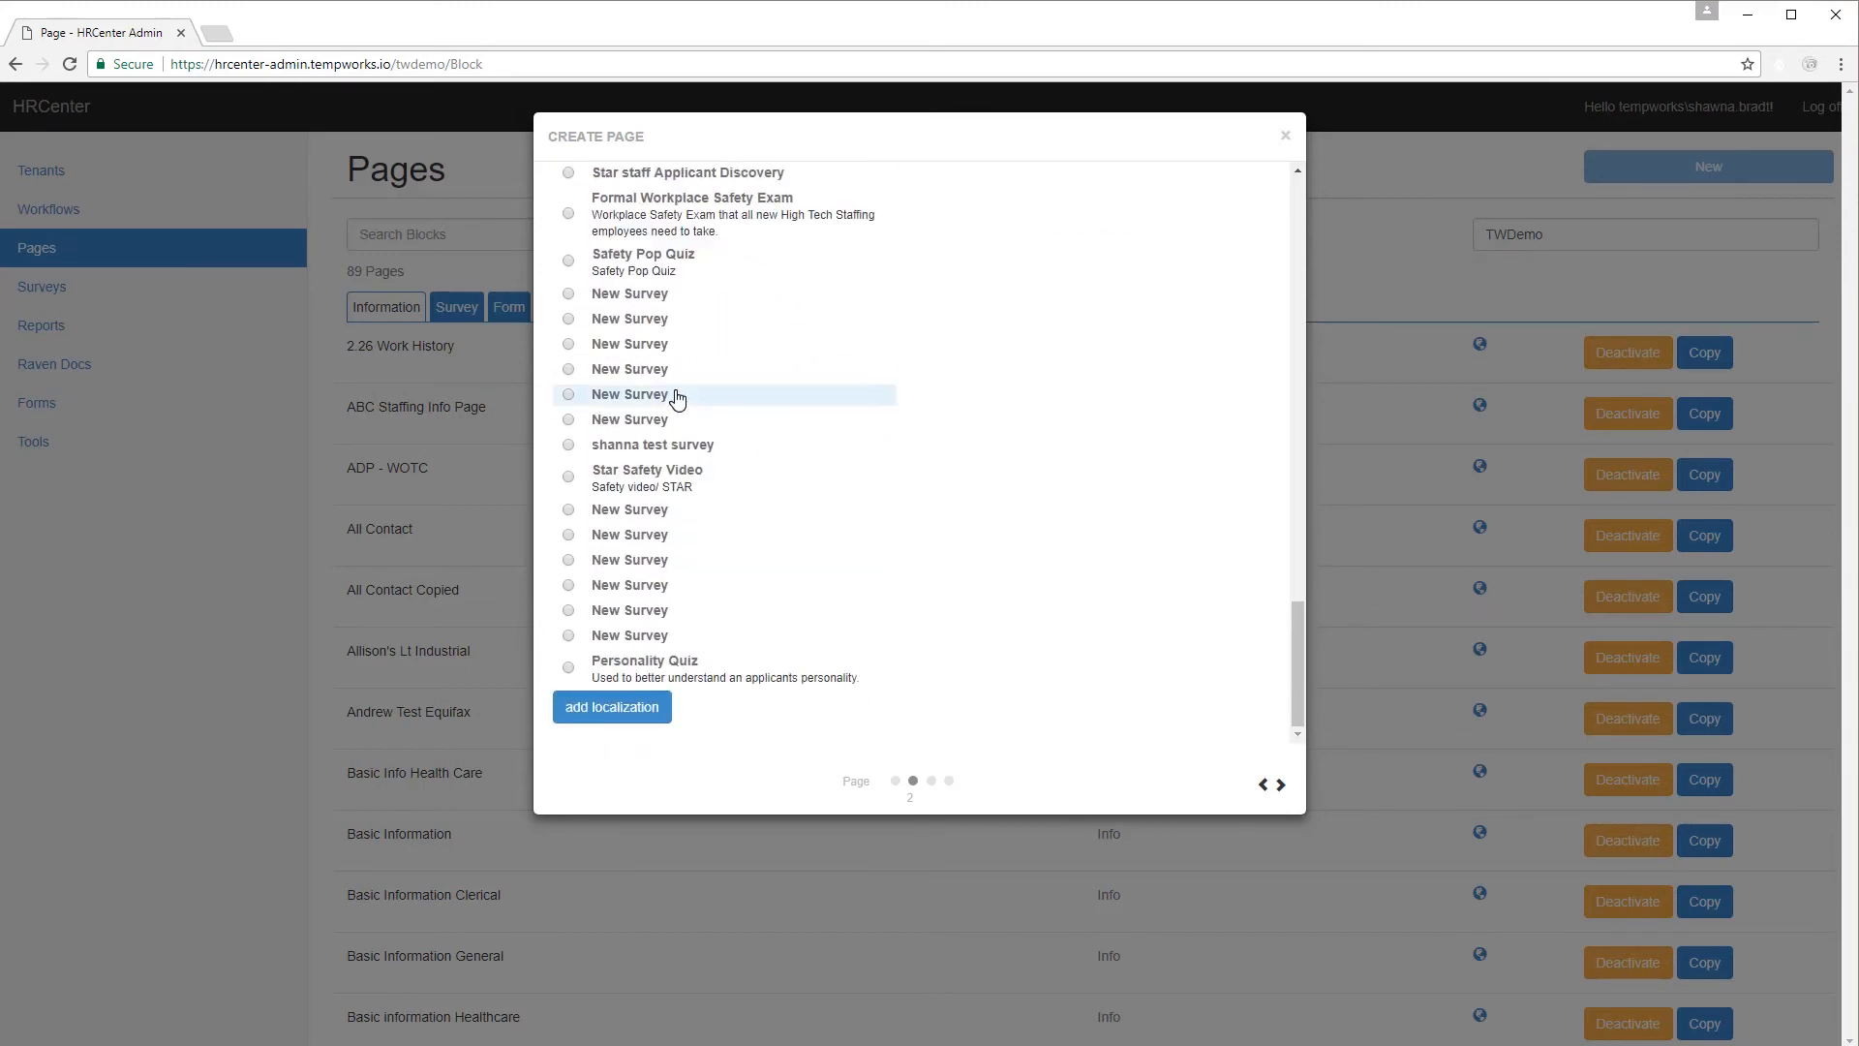
pyautogui.click(573, 666)
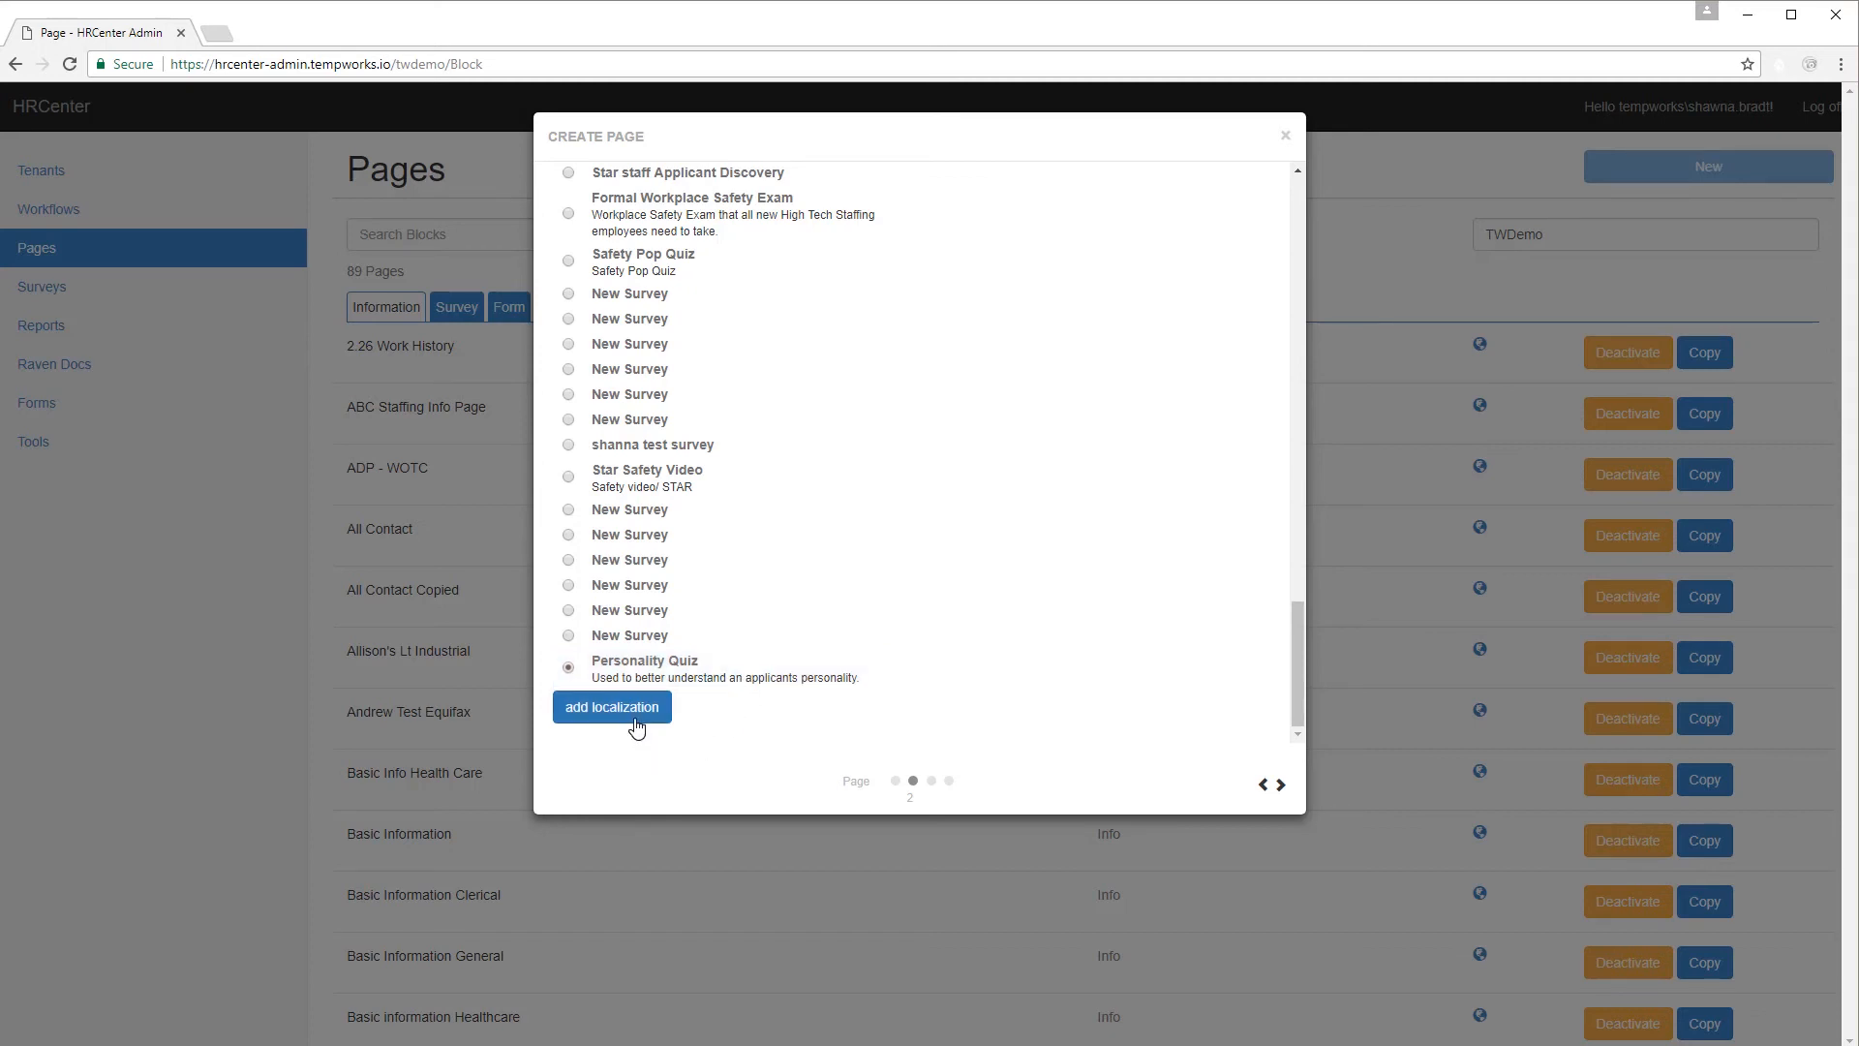
# Check the survey page's PDF destination and continue to the configuration details.
pyautogui.scroll(10, 717, 513)
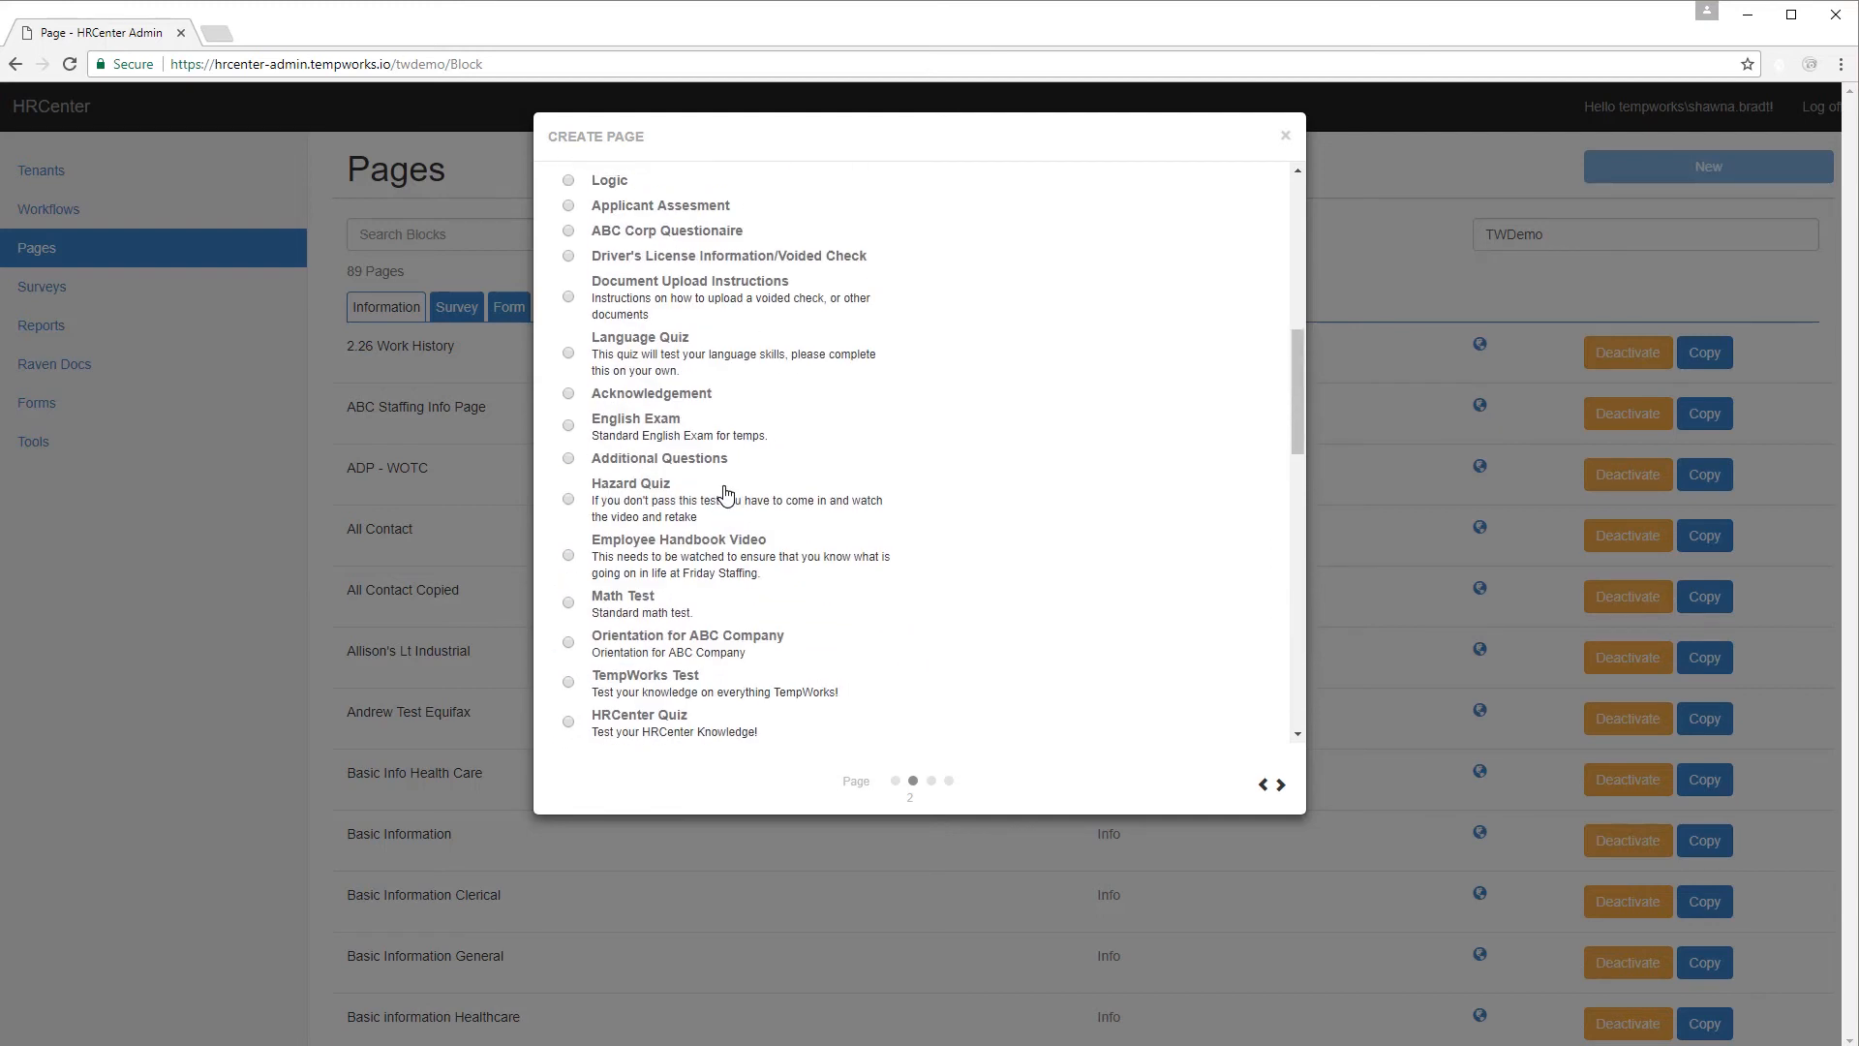
pyautogui.scroll(5, 727, 496)
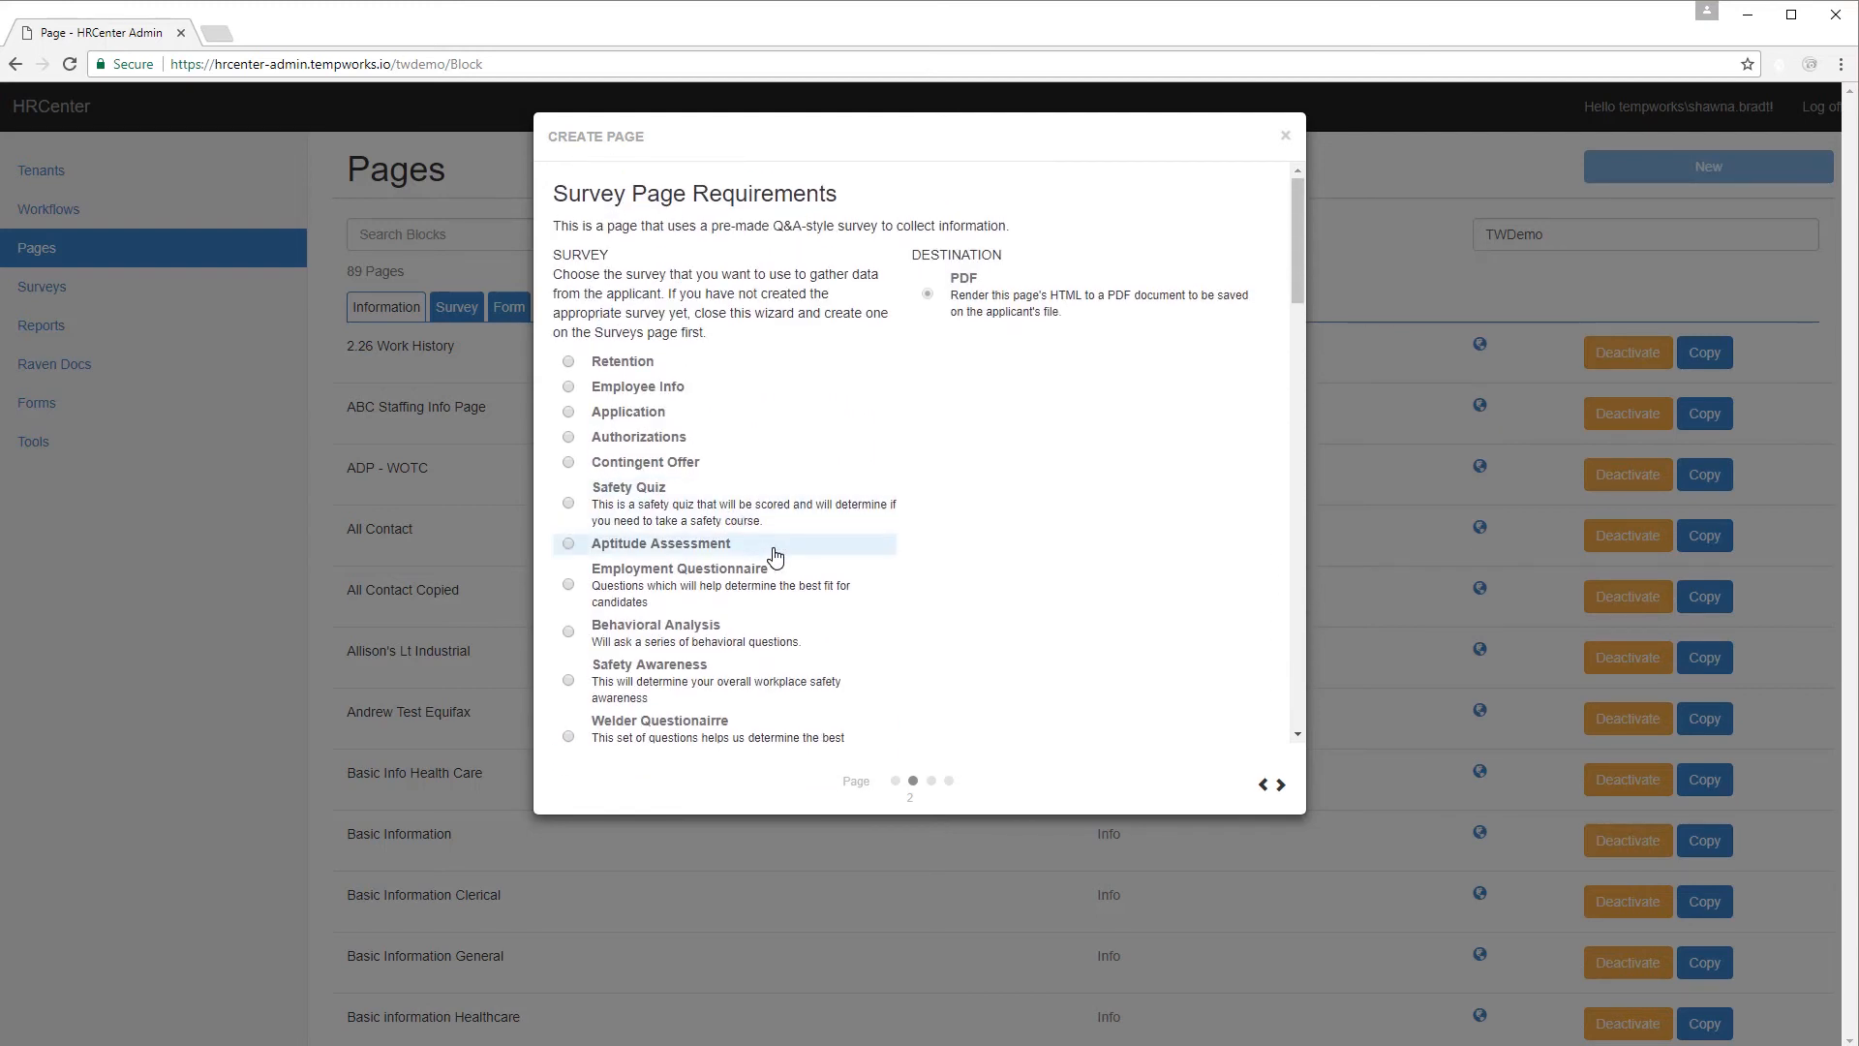
pyautogui.scroll(-10, 779, 552)
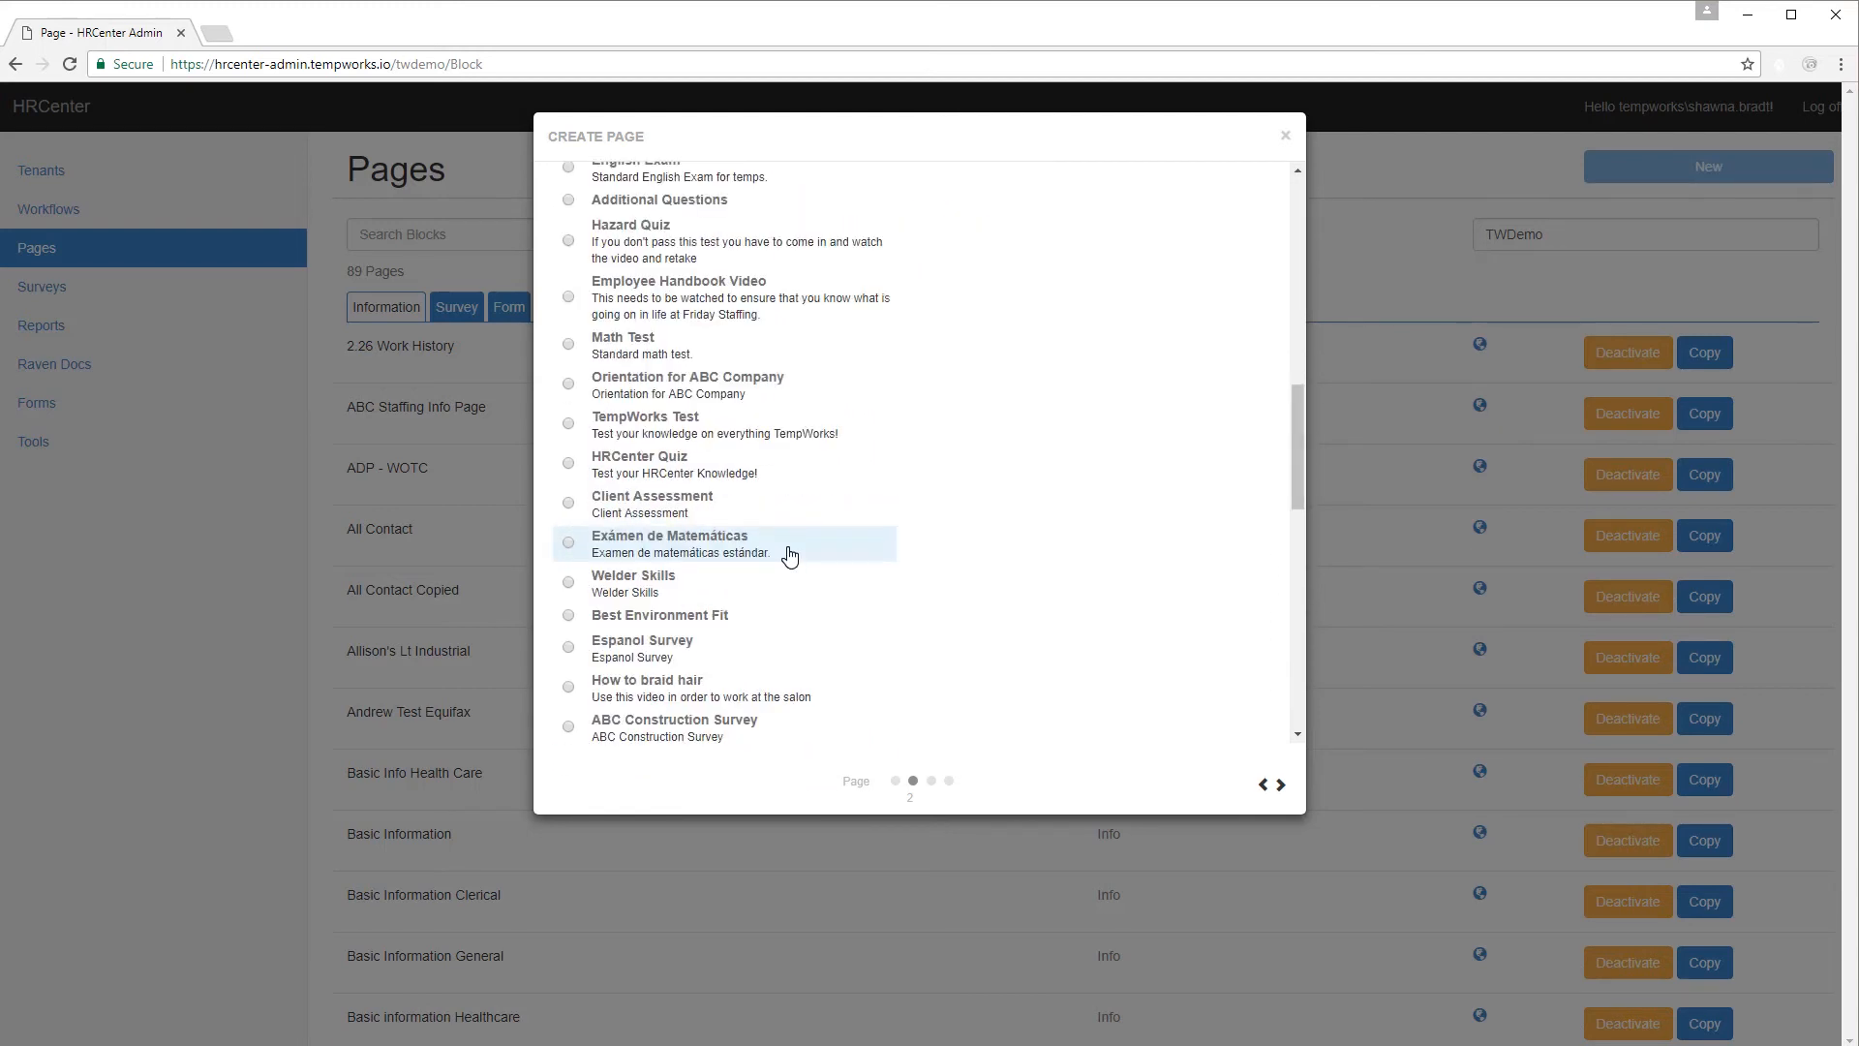
pyautogui.moveTo(1294, 445); pyautogui.dragTo(1293, 208)
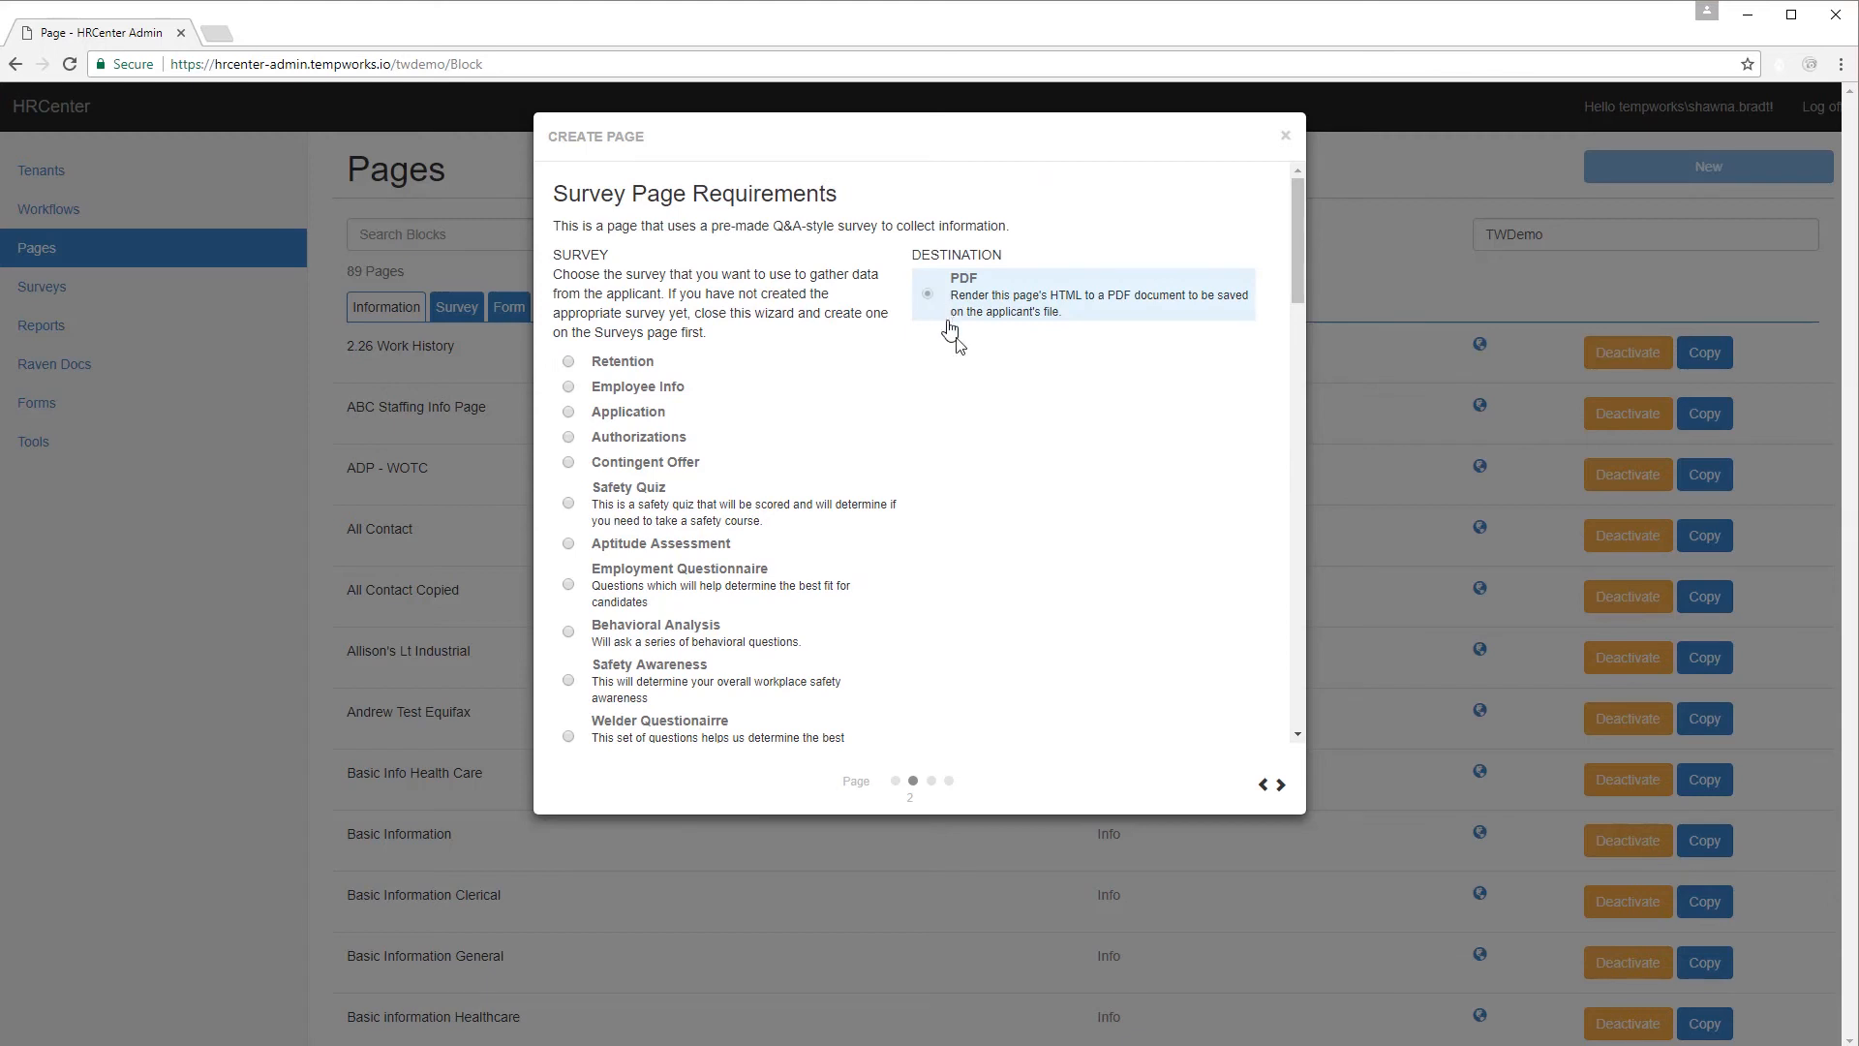
pyautogui.click(1279, 786)
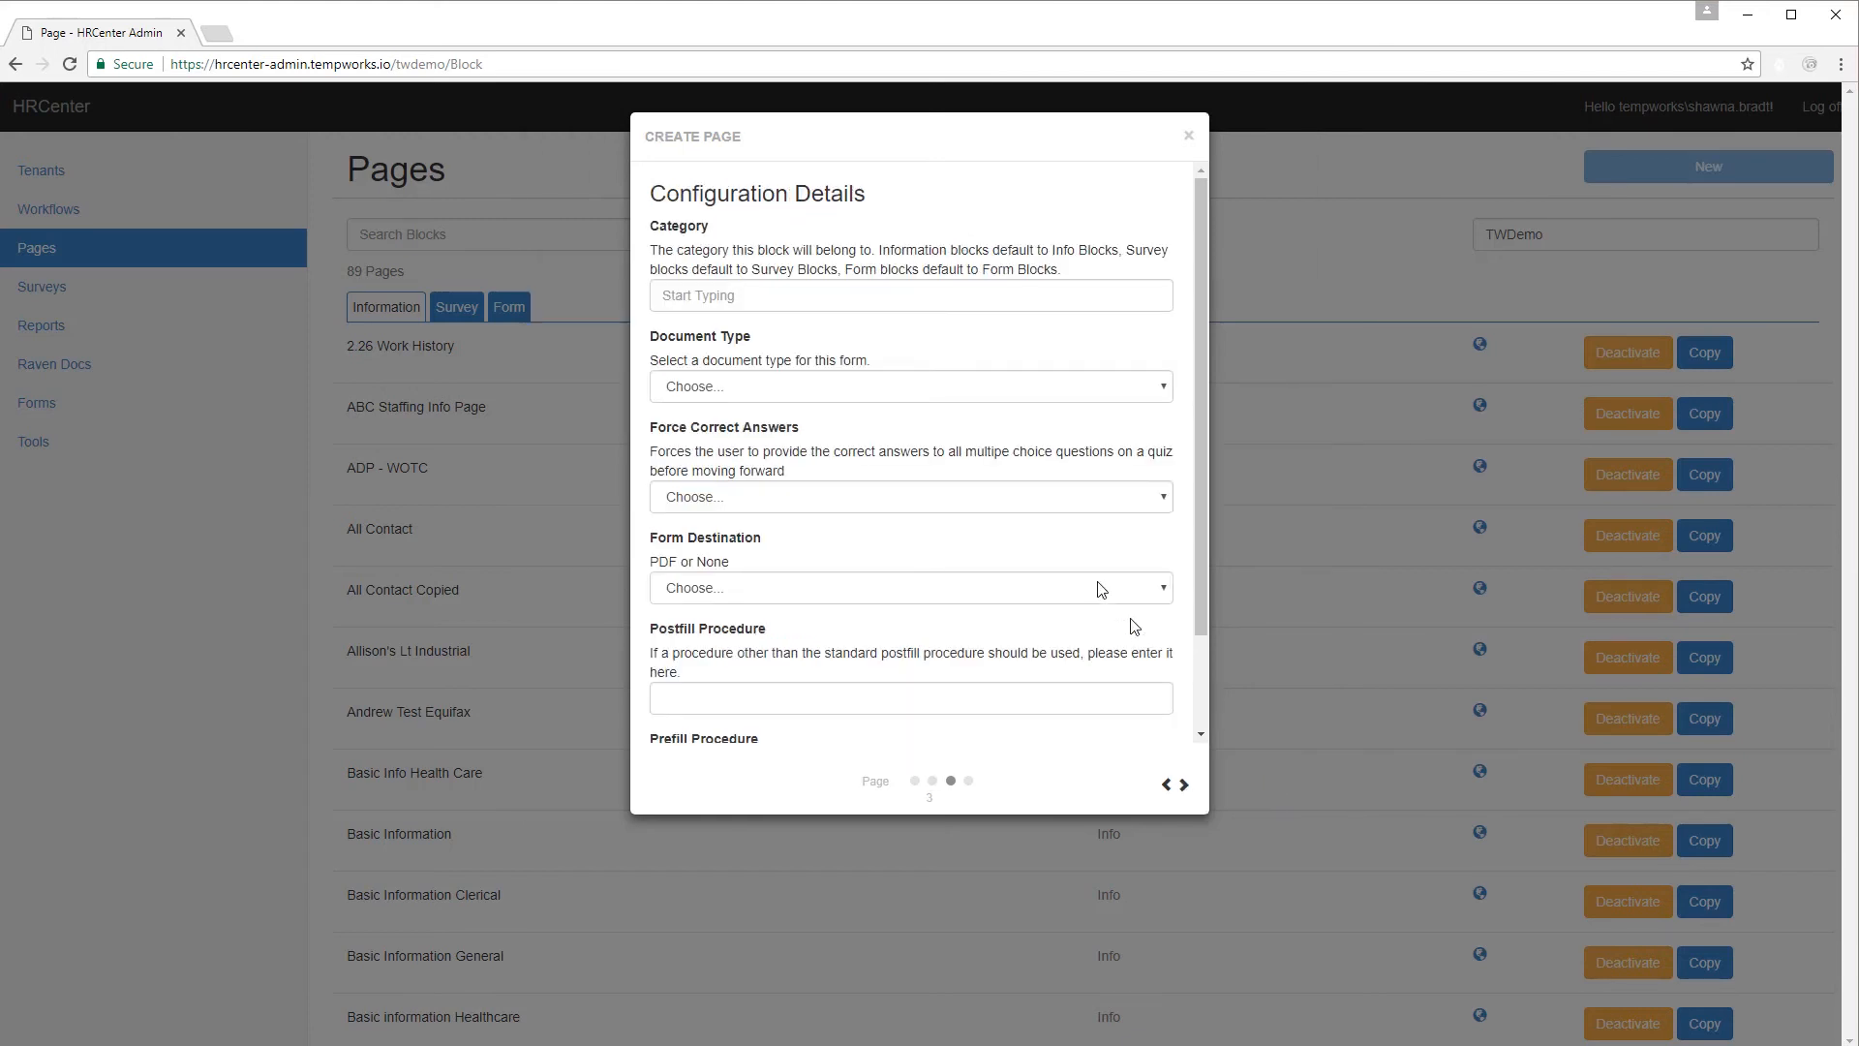
# Configure the page with document type Documentation, Force Correct Answers False and form destination PDF.
pyautogui.click(1020, 387)
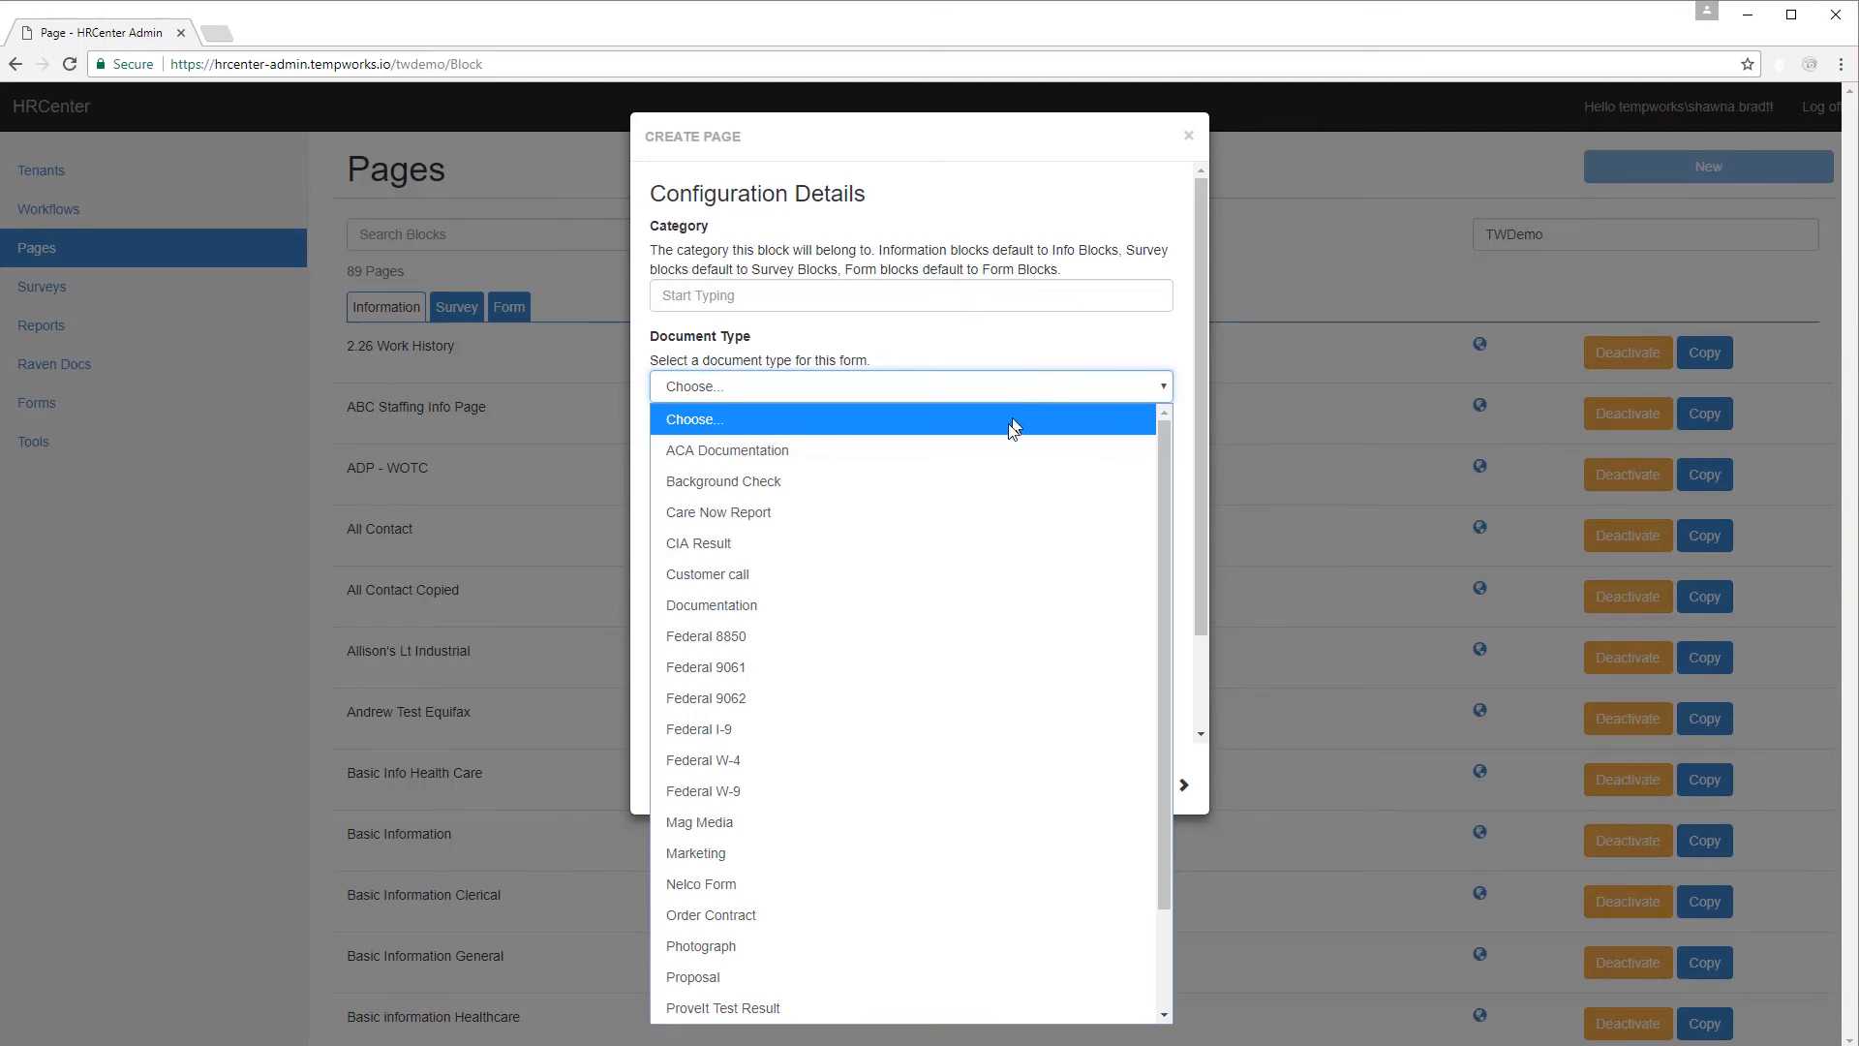
pyautogui.click(955, 602)
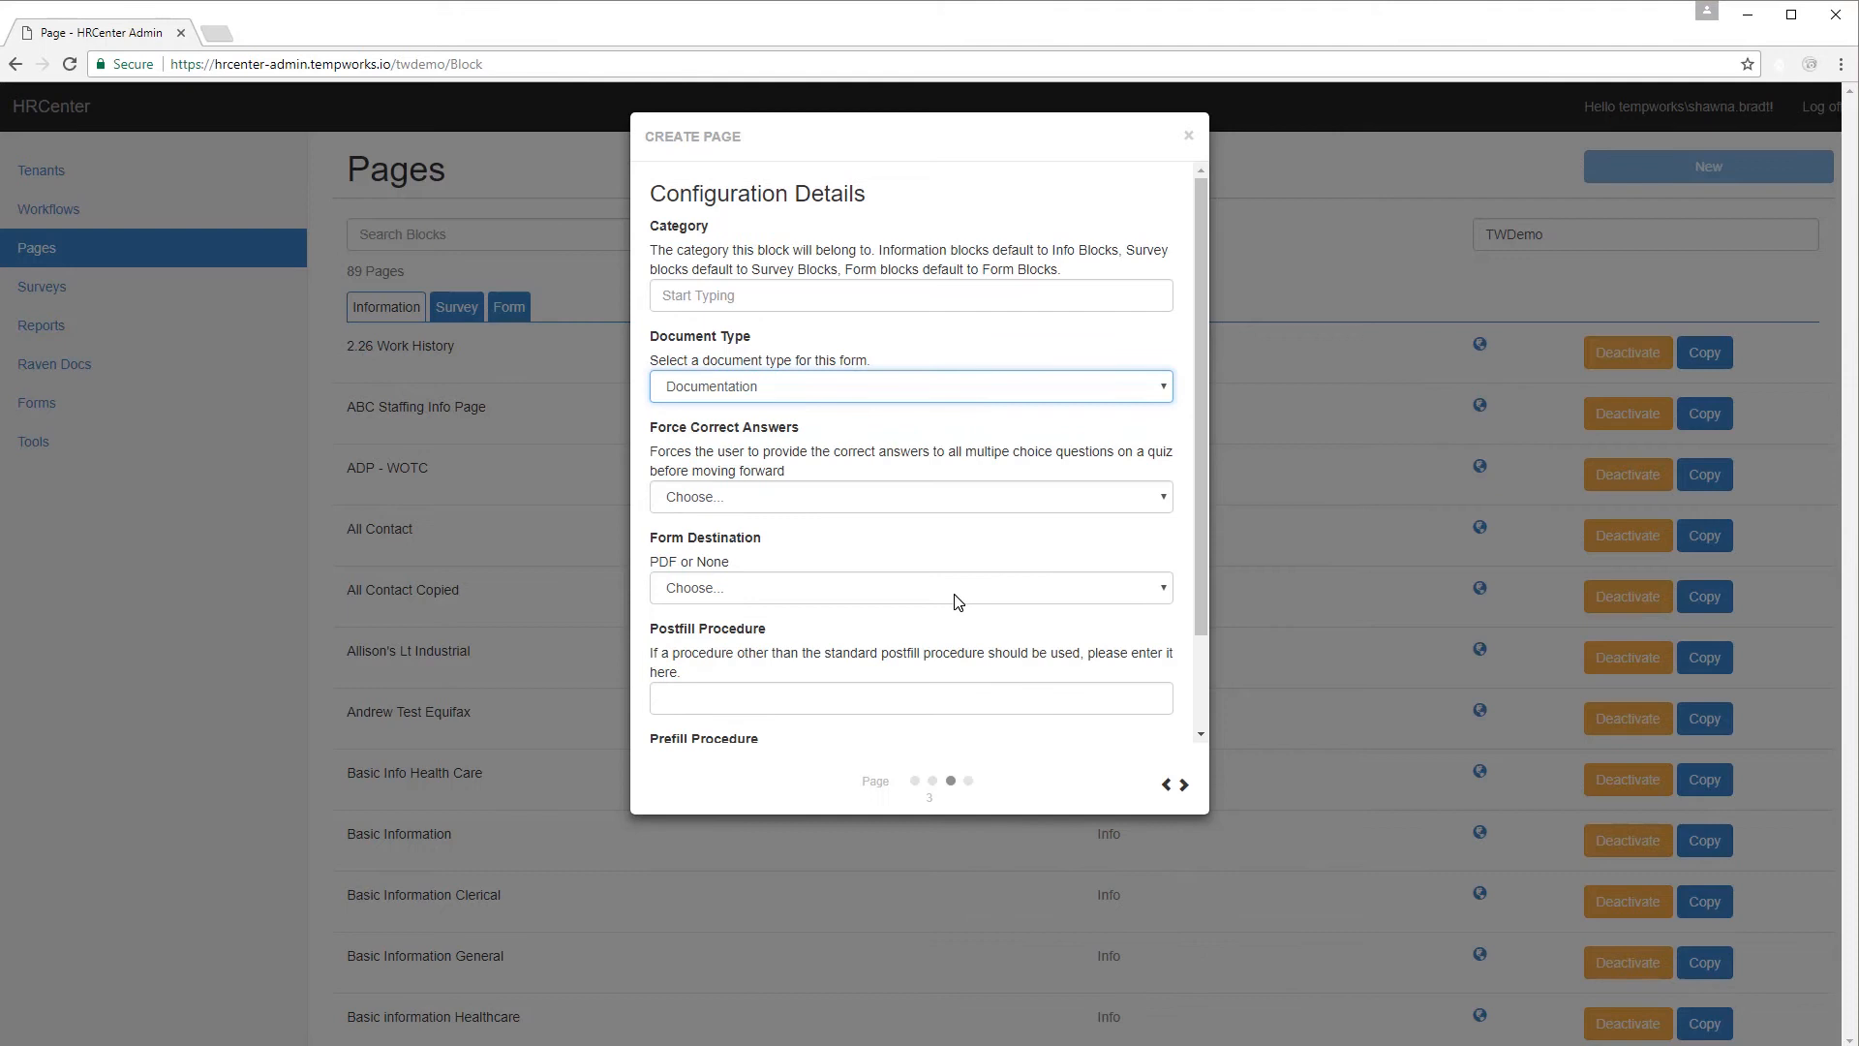
pyautogui.click(984, 499)
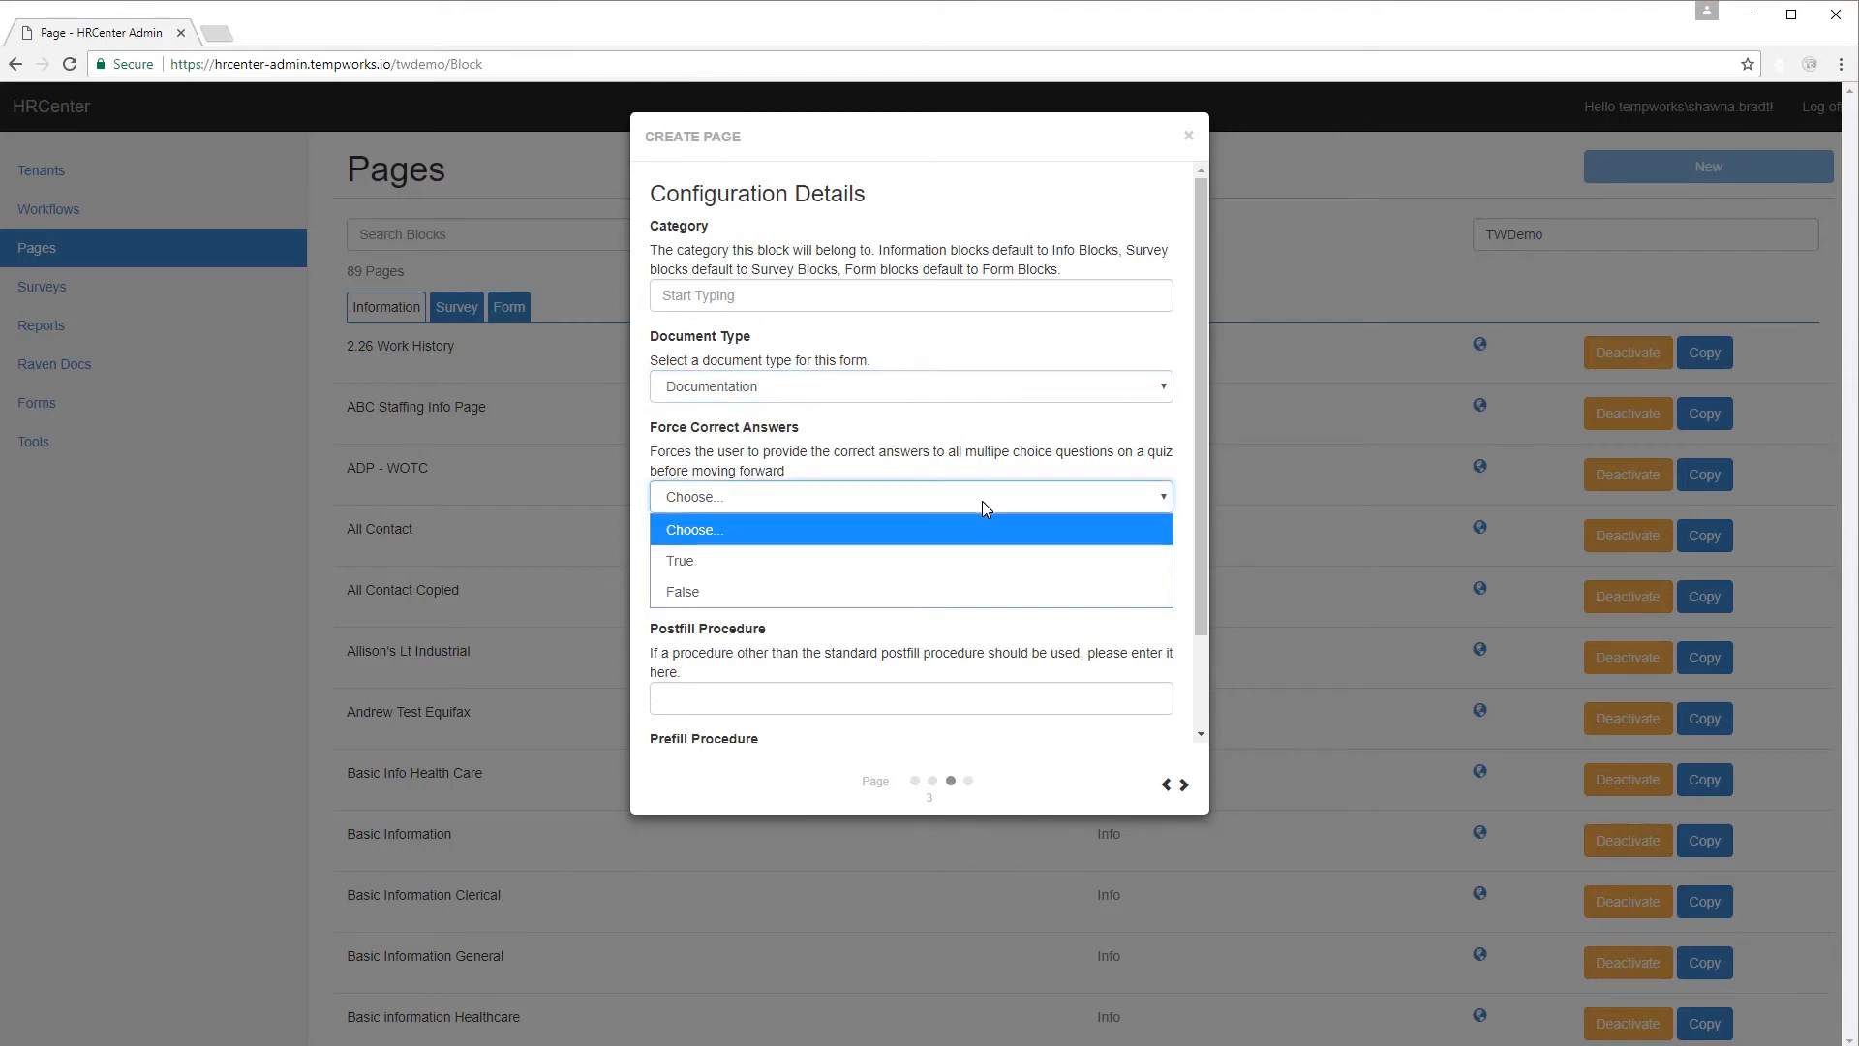
pyautogui.click(971, 605)
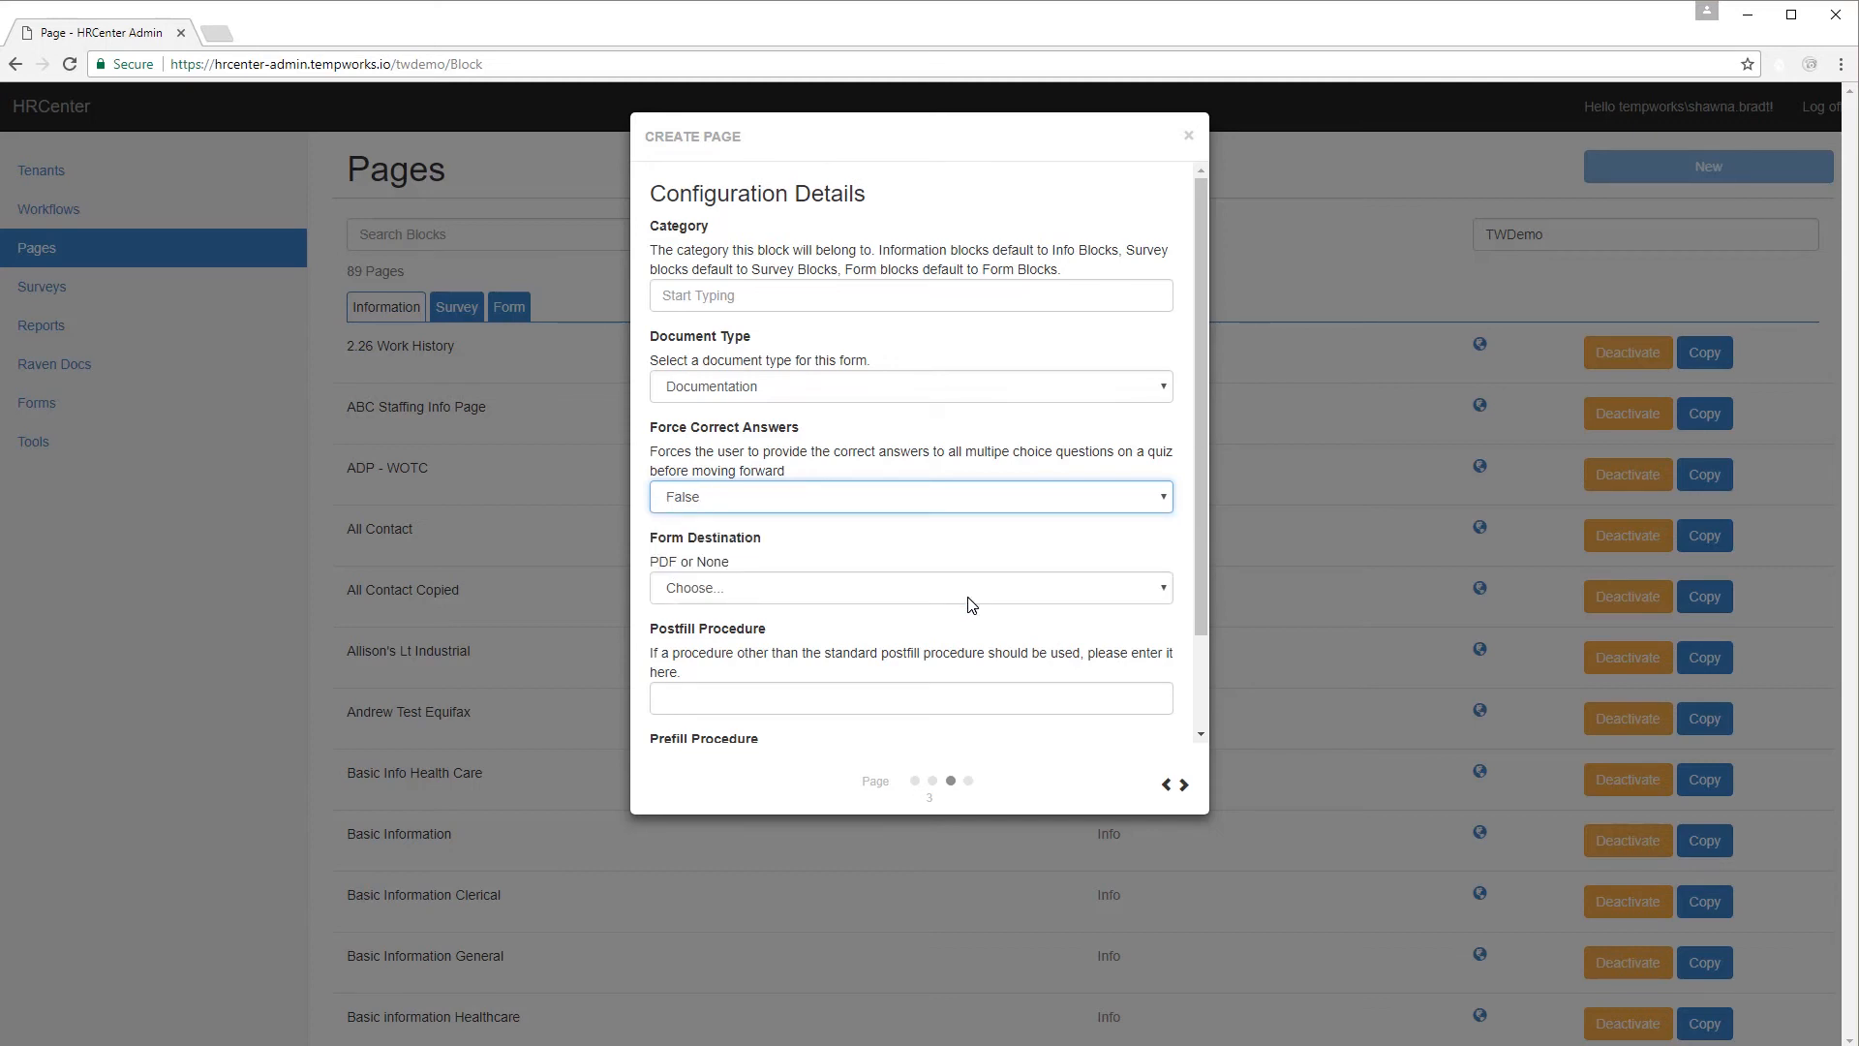
pyautogui.click(883, 592)
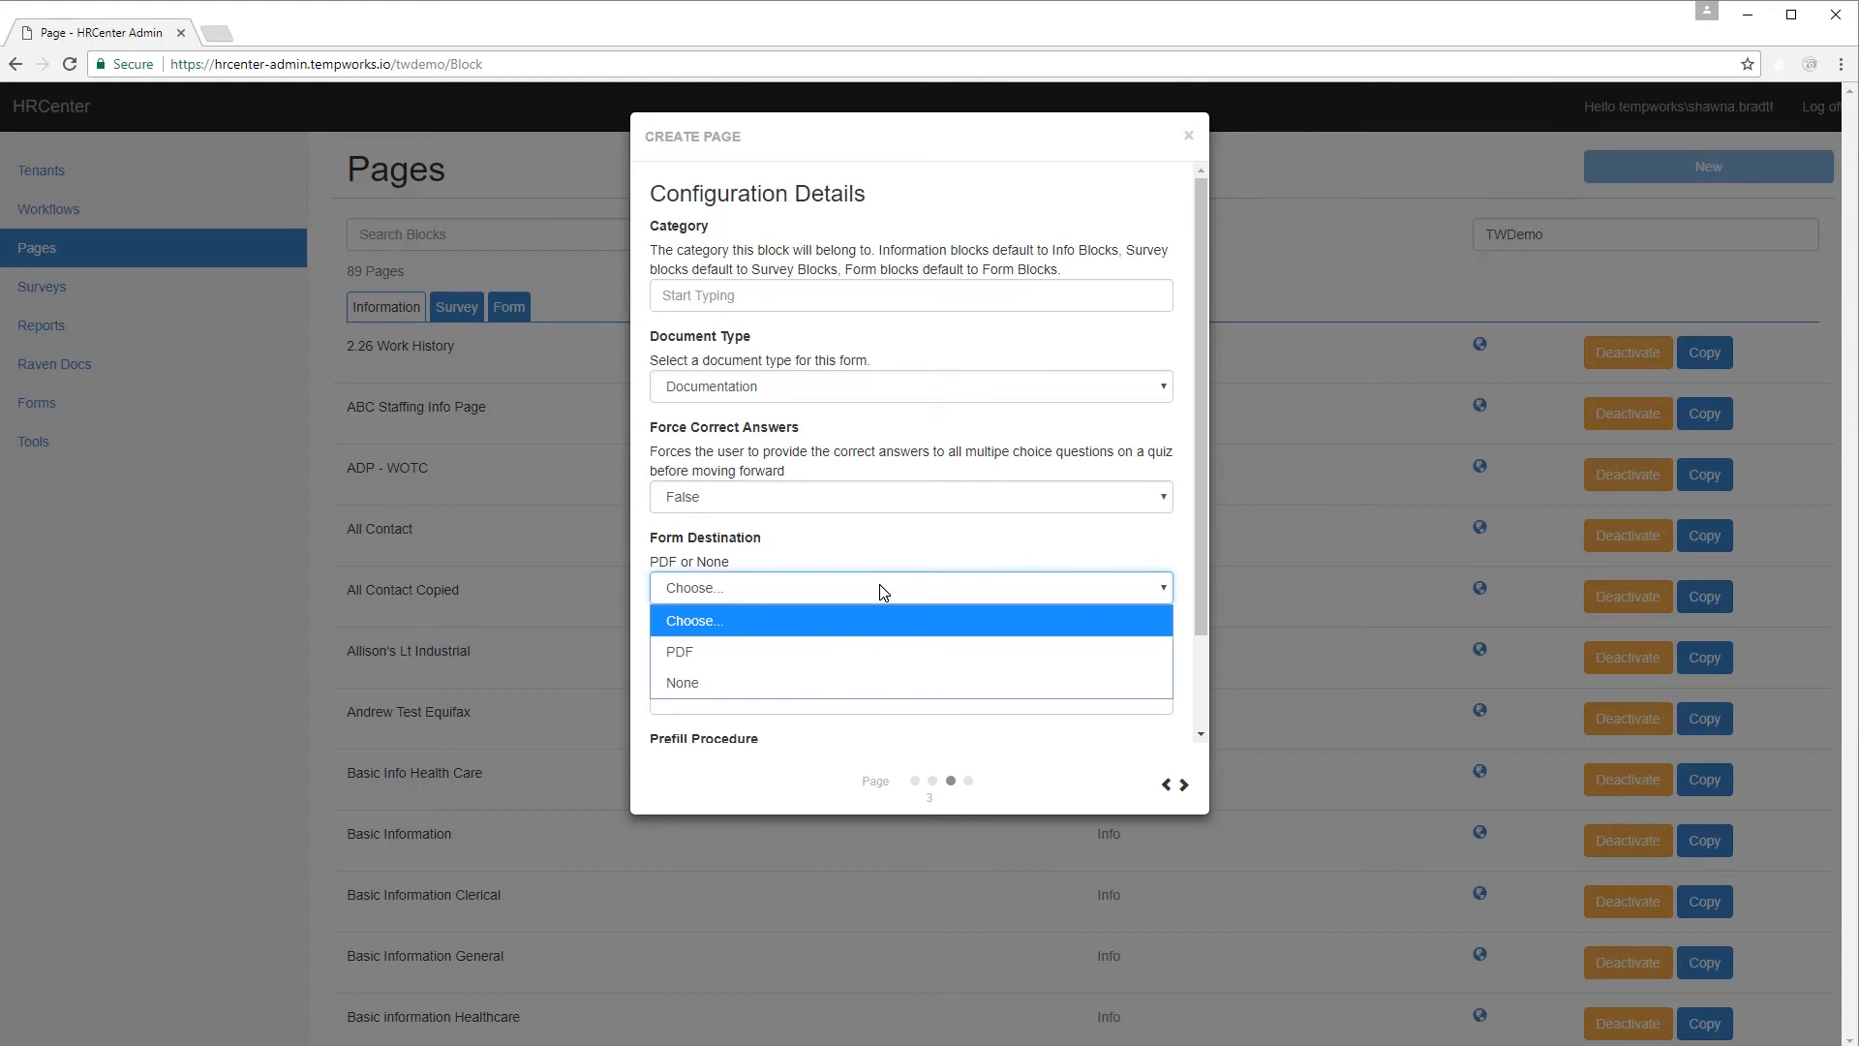
pyautogui.click(828, 649)
# Leave the postfill and prefill procedures blank, check the page summary and create the Personality Quiz page.
pyautogui.scroll(-1, 835, 630)
pyautogui.scroll(-1, 836, 632)
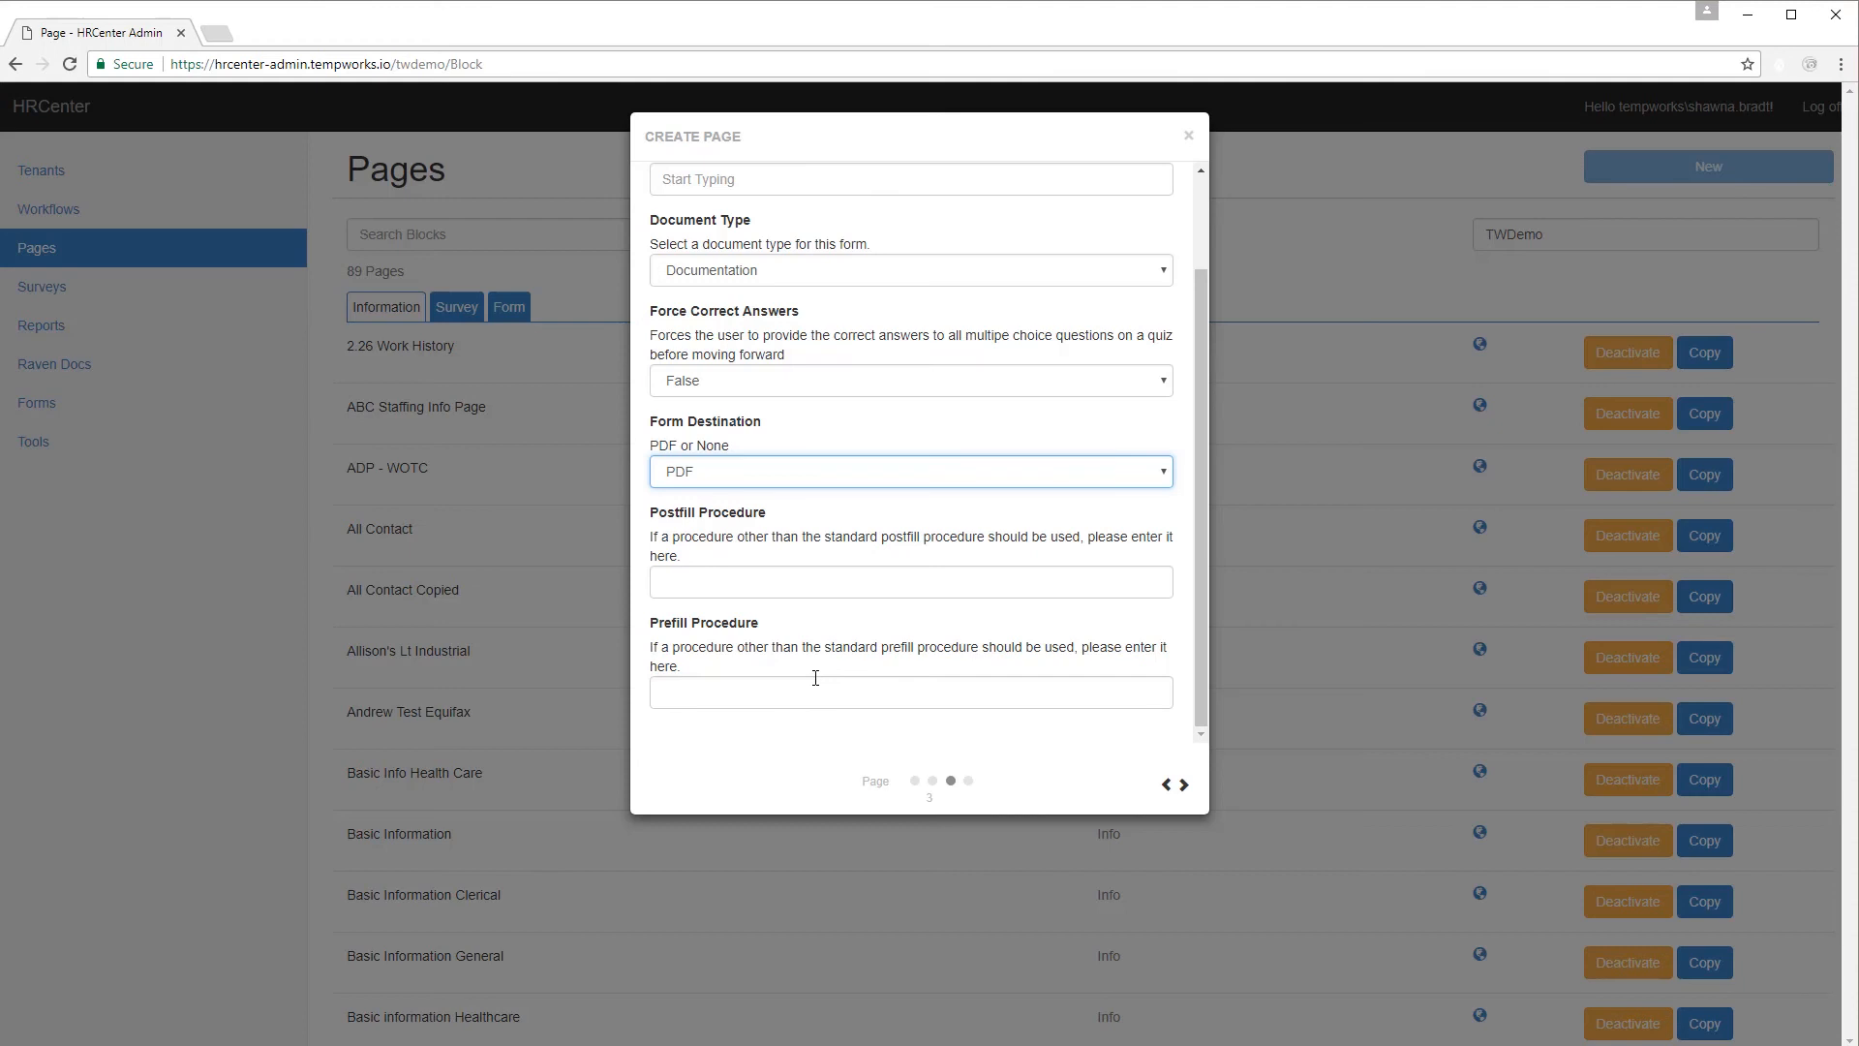
pyautogui.click(1183, 786)
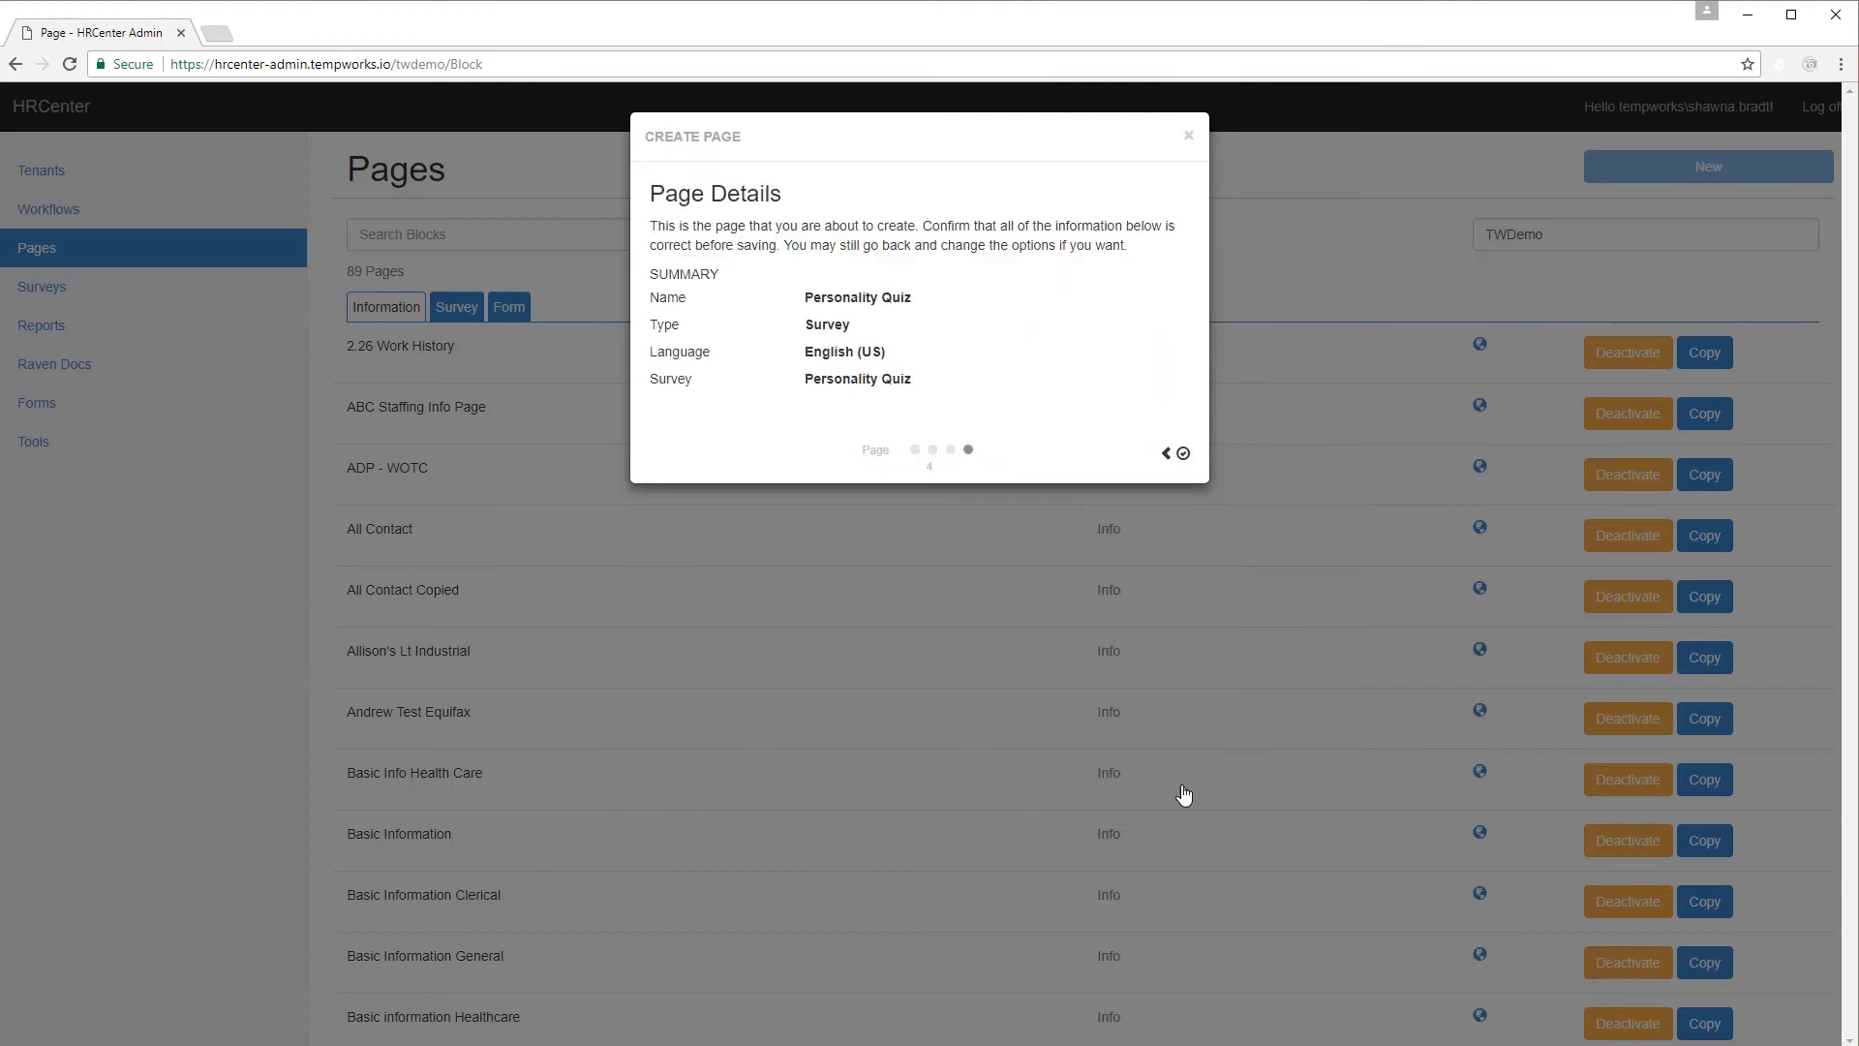
pyautogui.click(1183, 455)
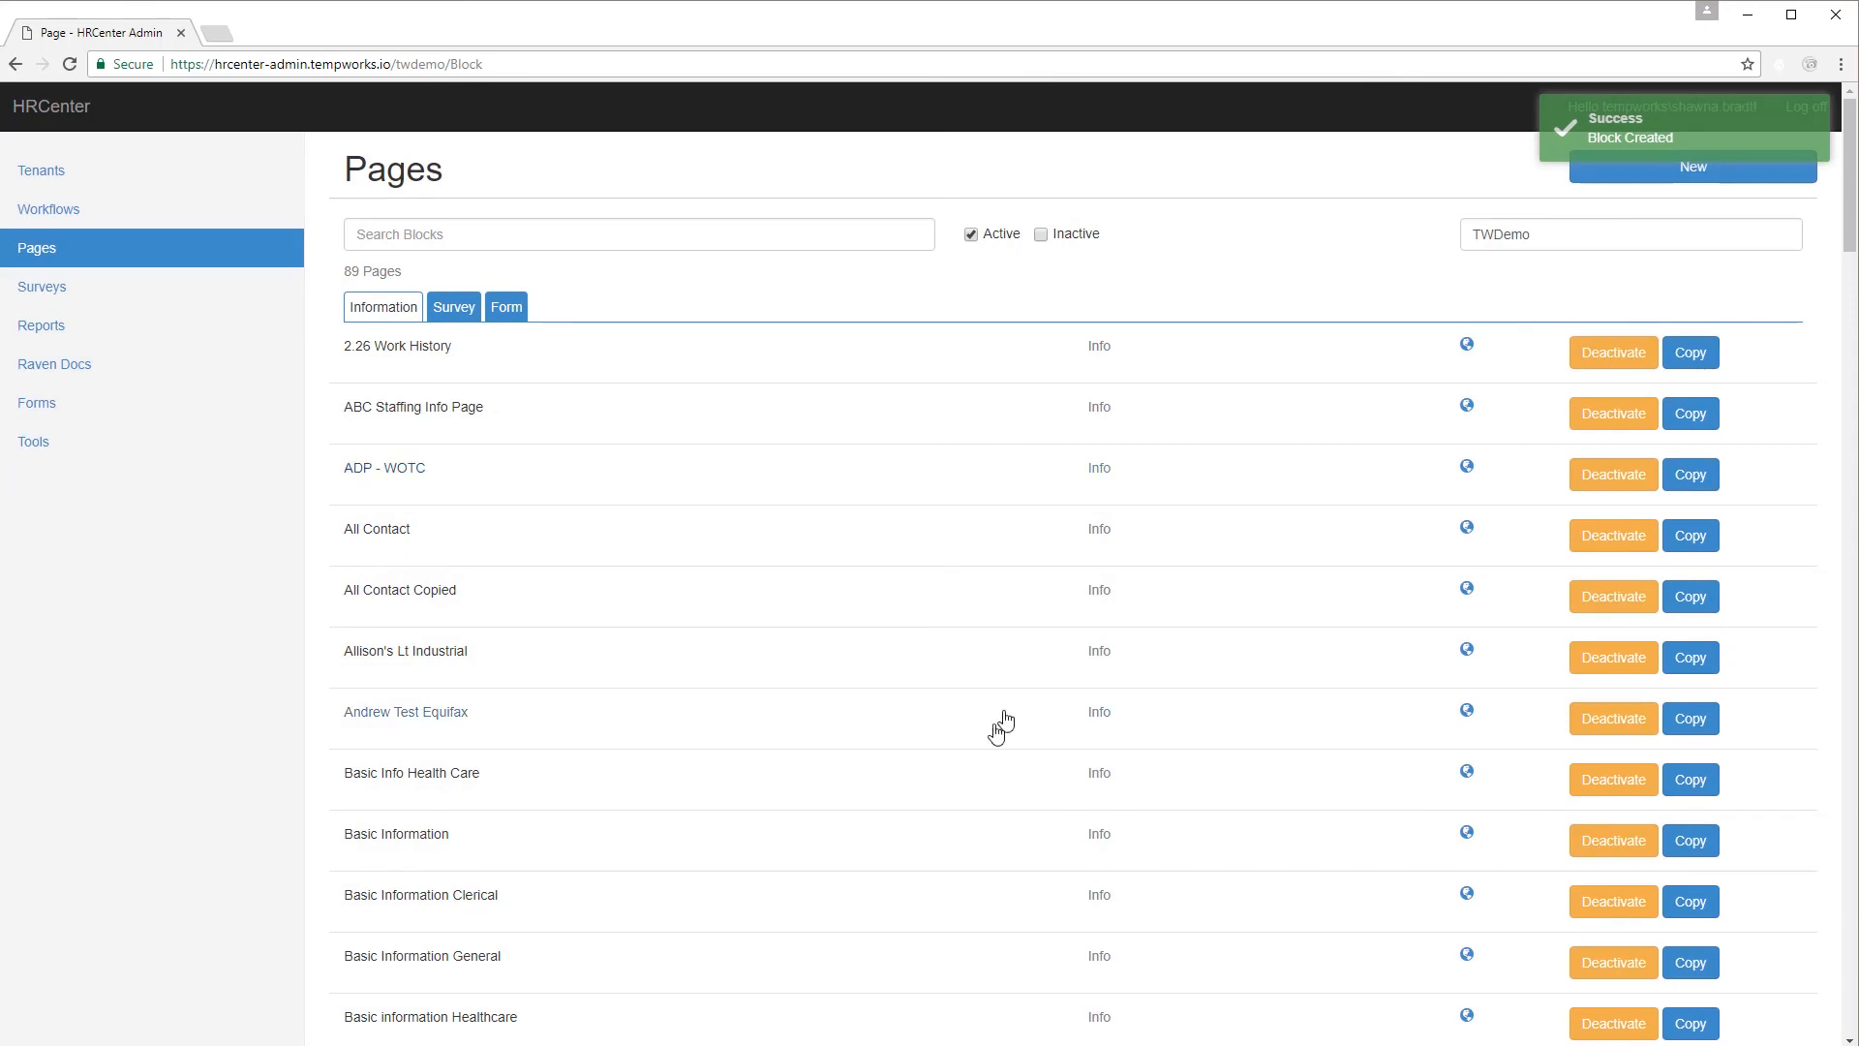
# Switch to TempWorks Enterprise and open the second employee record in the list of open employees.
pyautogui.moveTo(983, 1036)
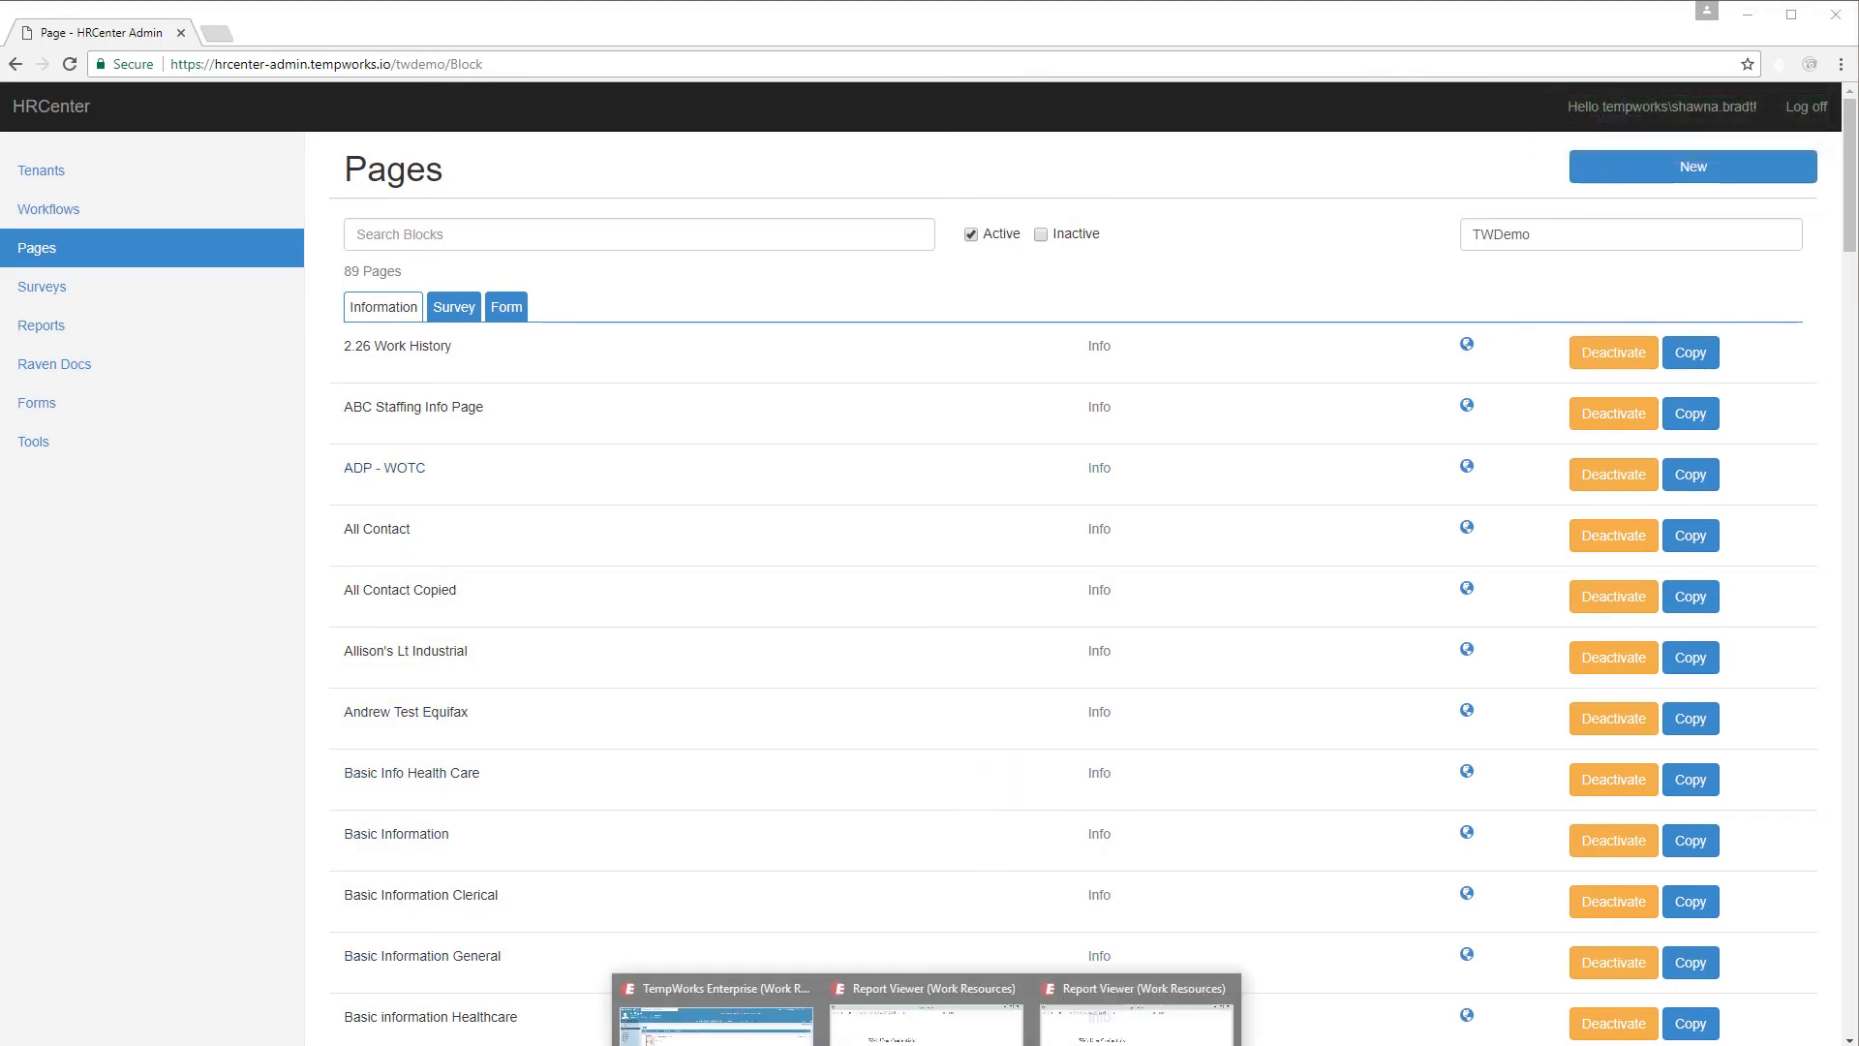
pyautogui.click(701, 1027)
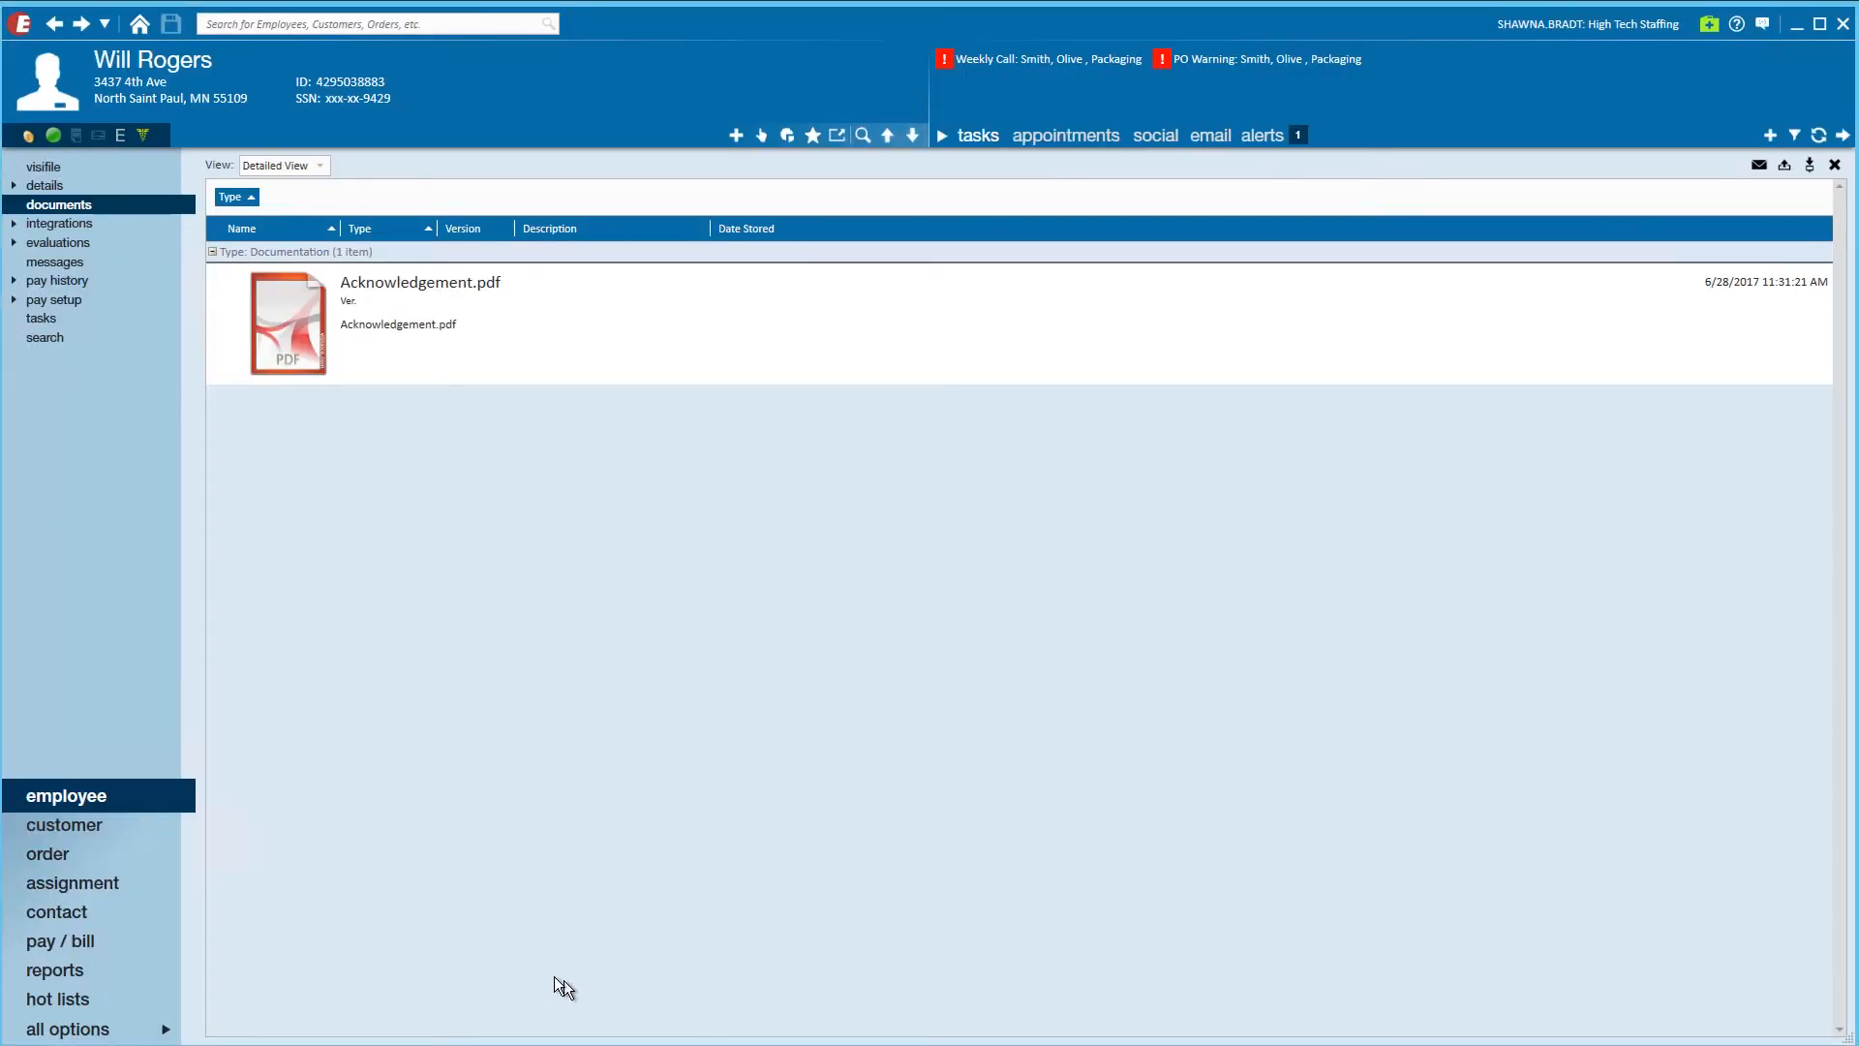
pyautogui.moveTo(177, 805)
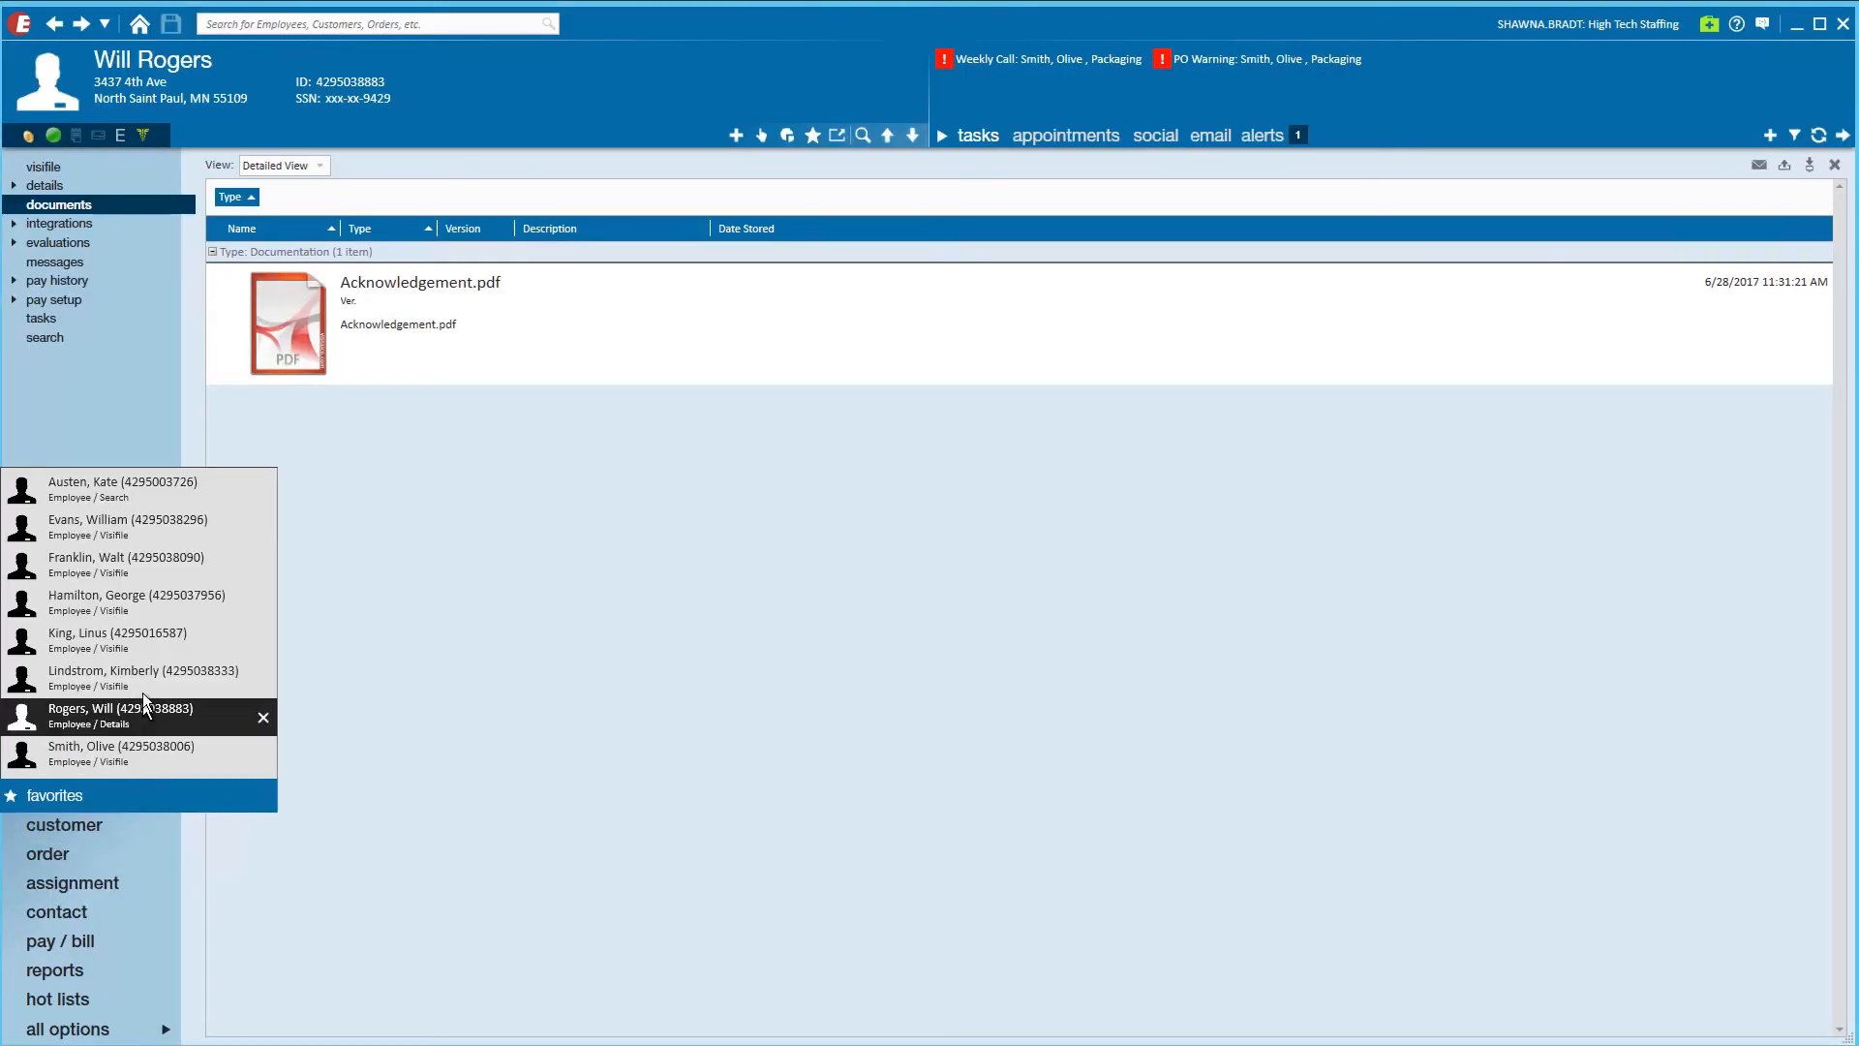
pyautogui.click(137, 531)
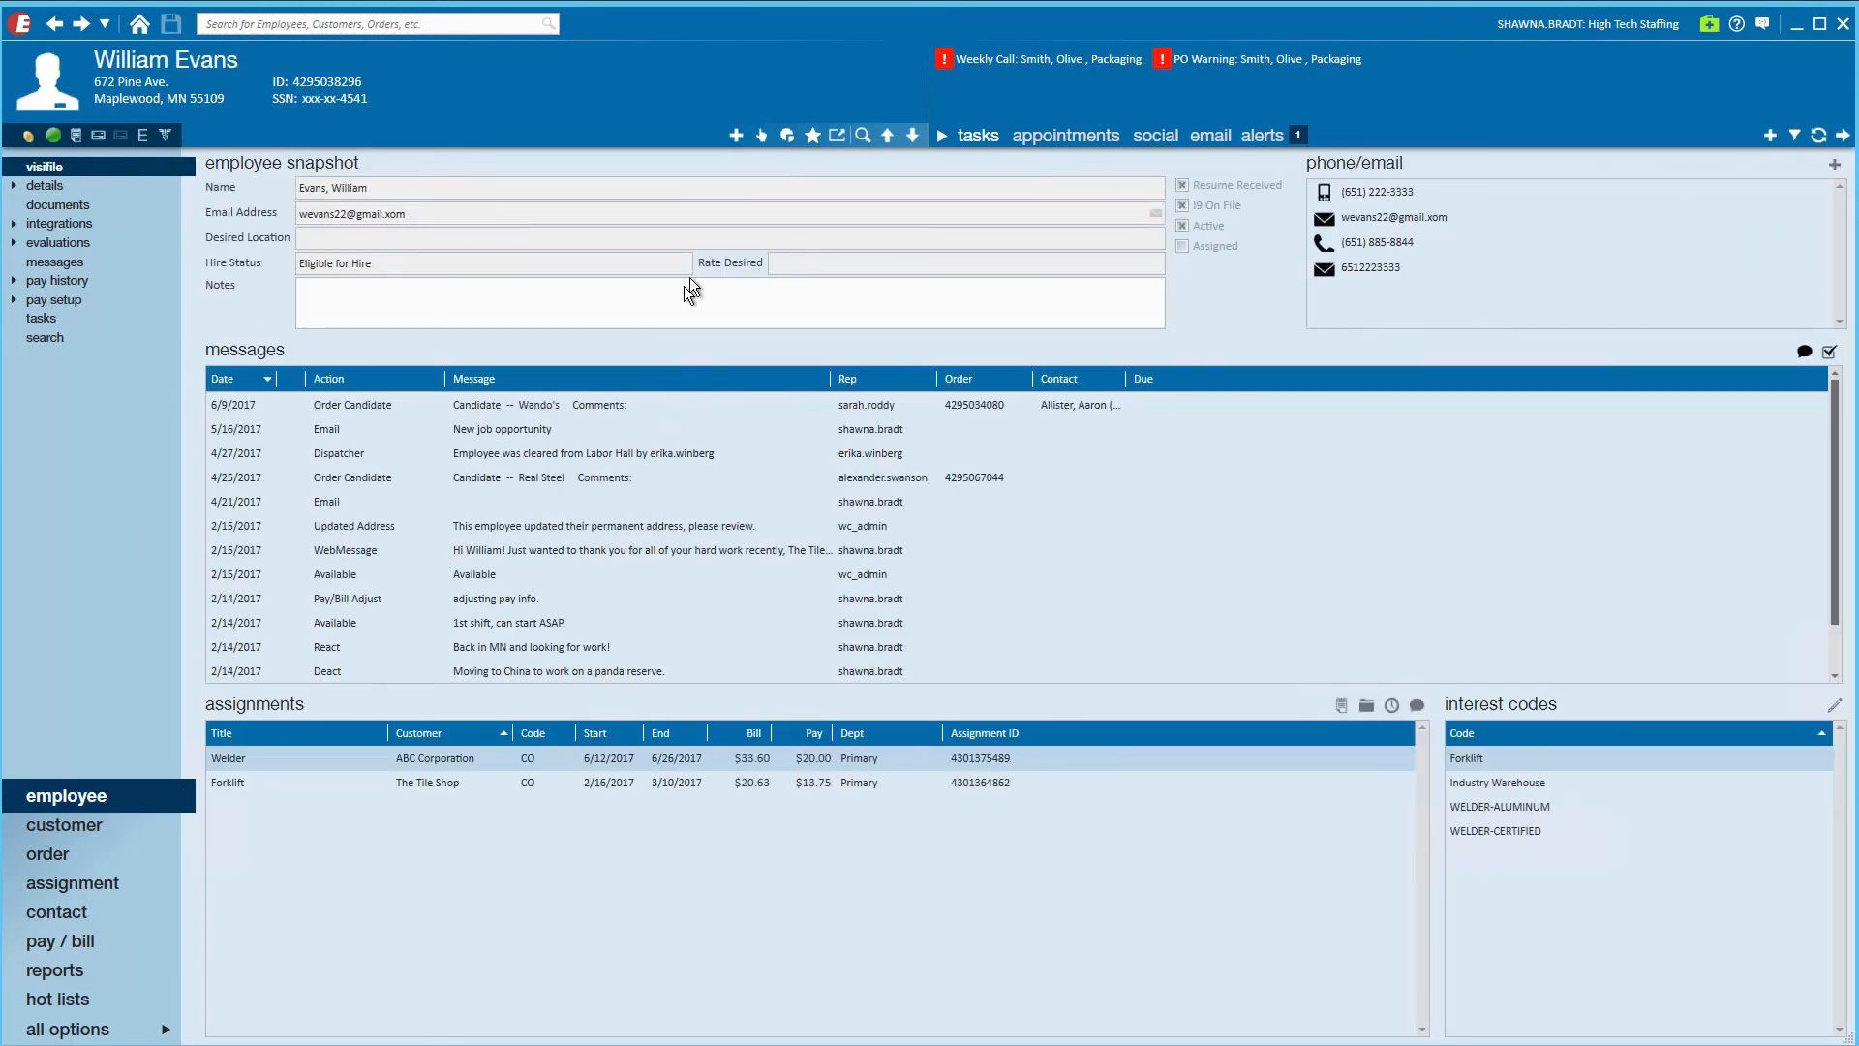
# Start assigning additional HRCenter pages to the employee, using the Additional Pages workflow in English.
pyautogui.click(763, 140)
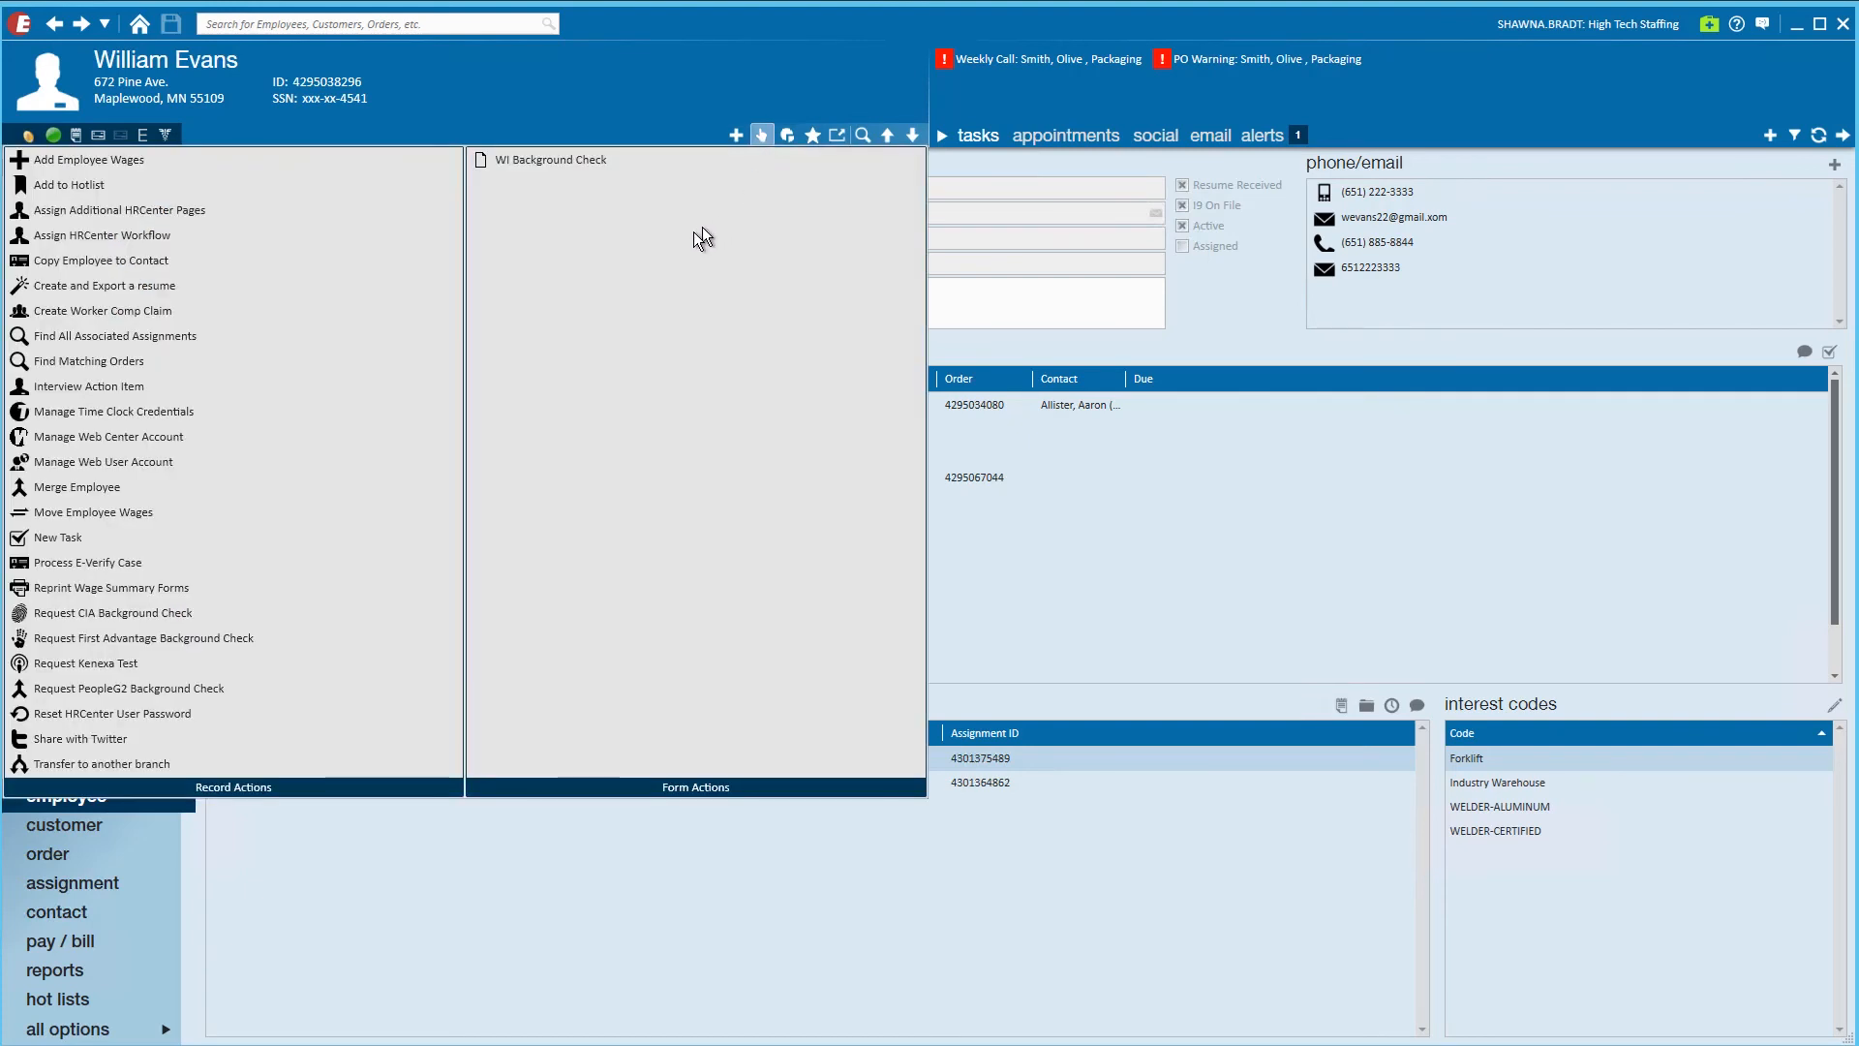
pyautogui.click(165, 209)
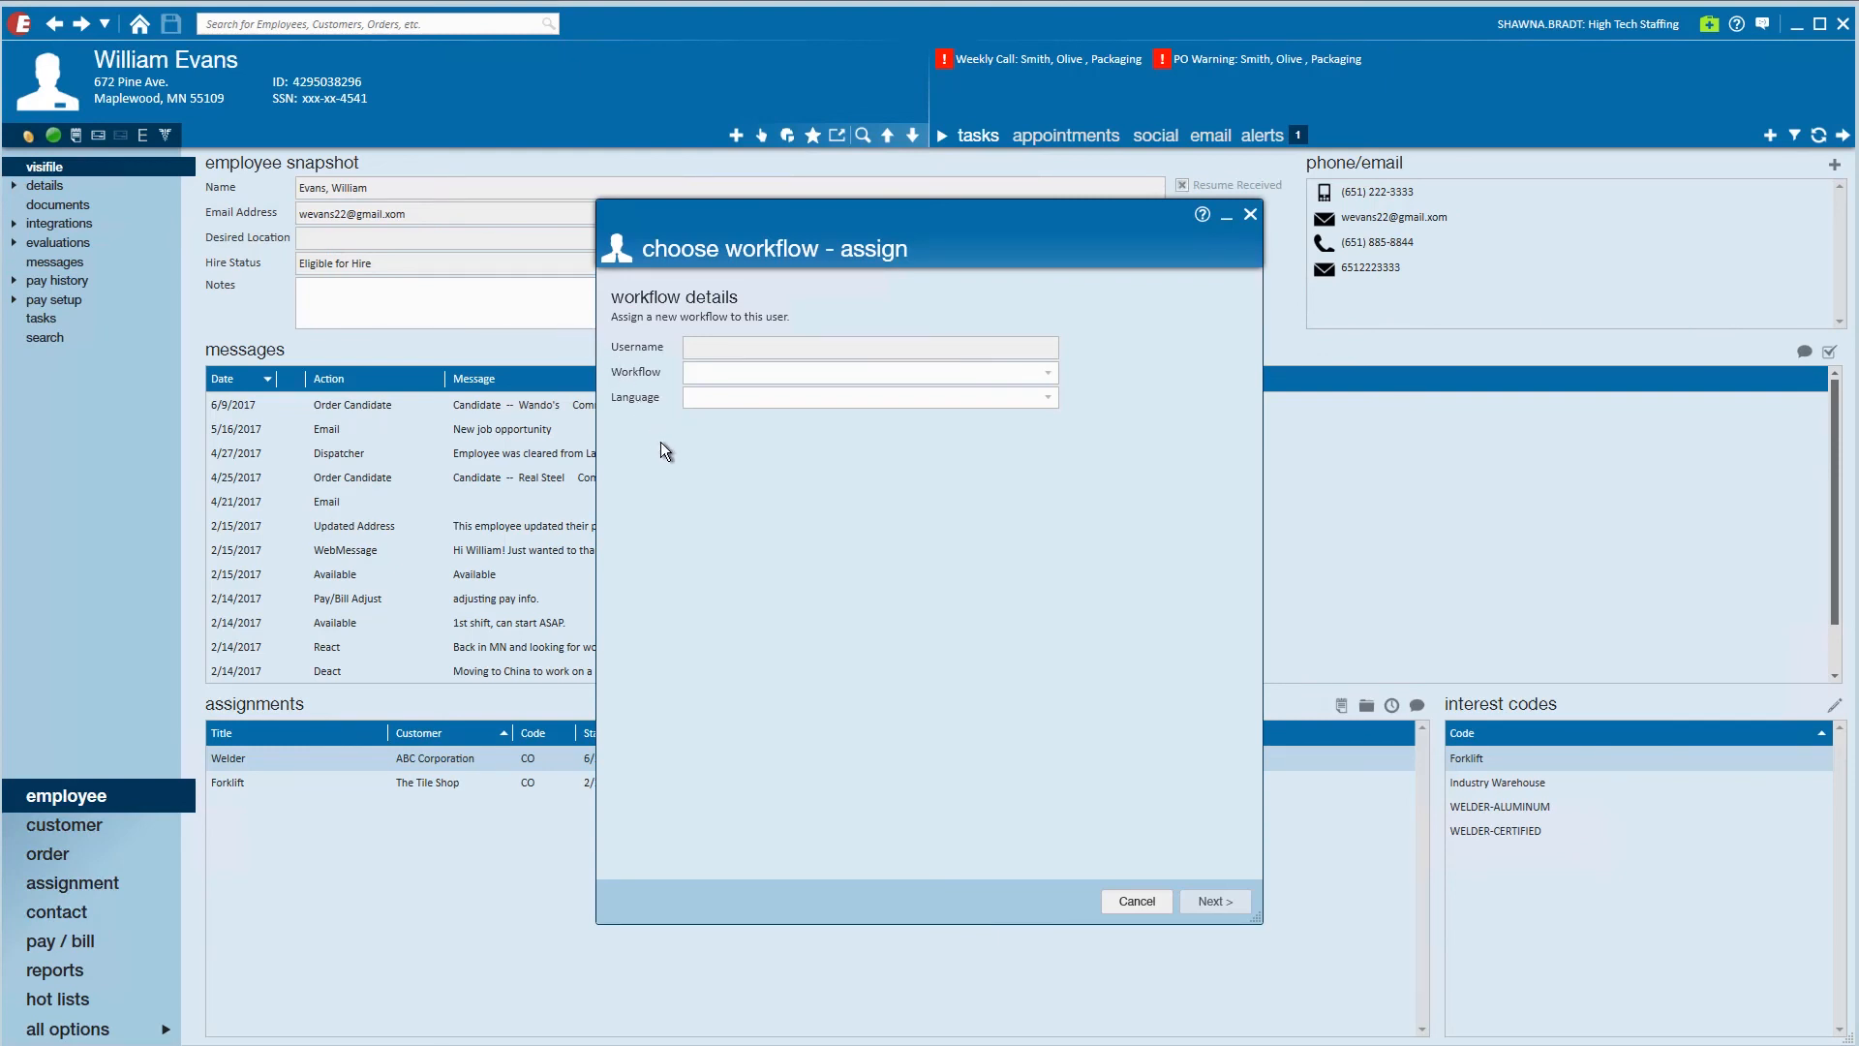
pyautogui.click(1045, 375)
pyautogui.click(918, 440)
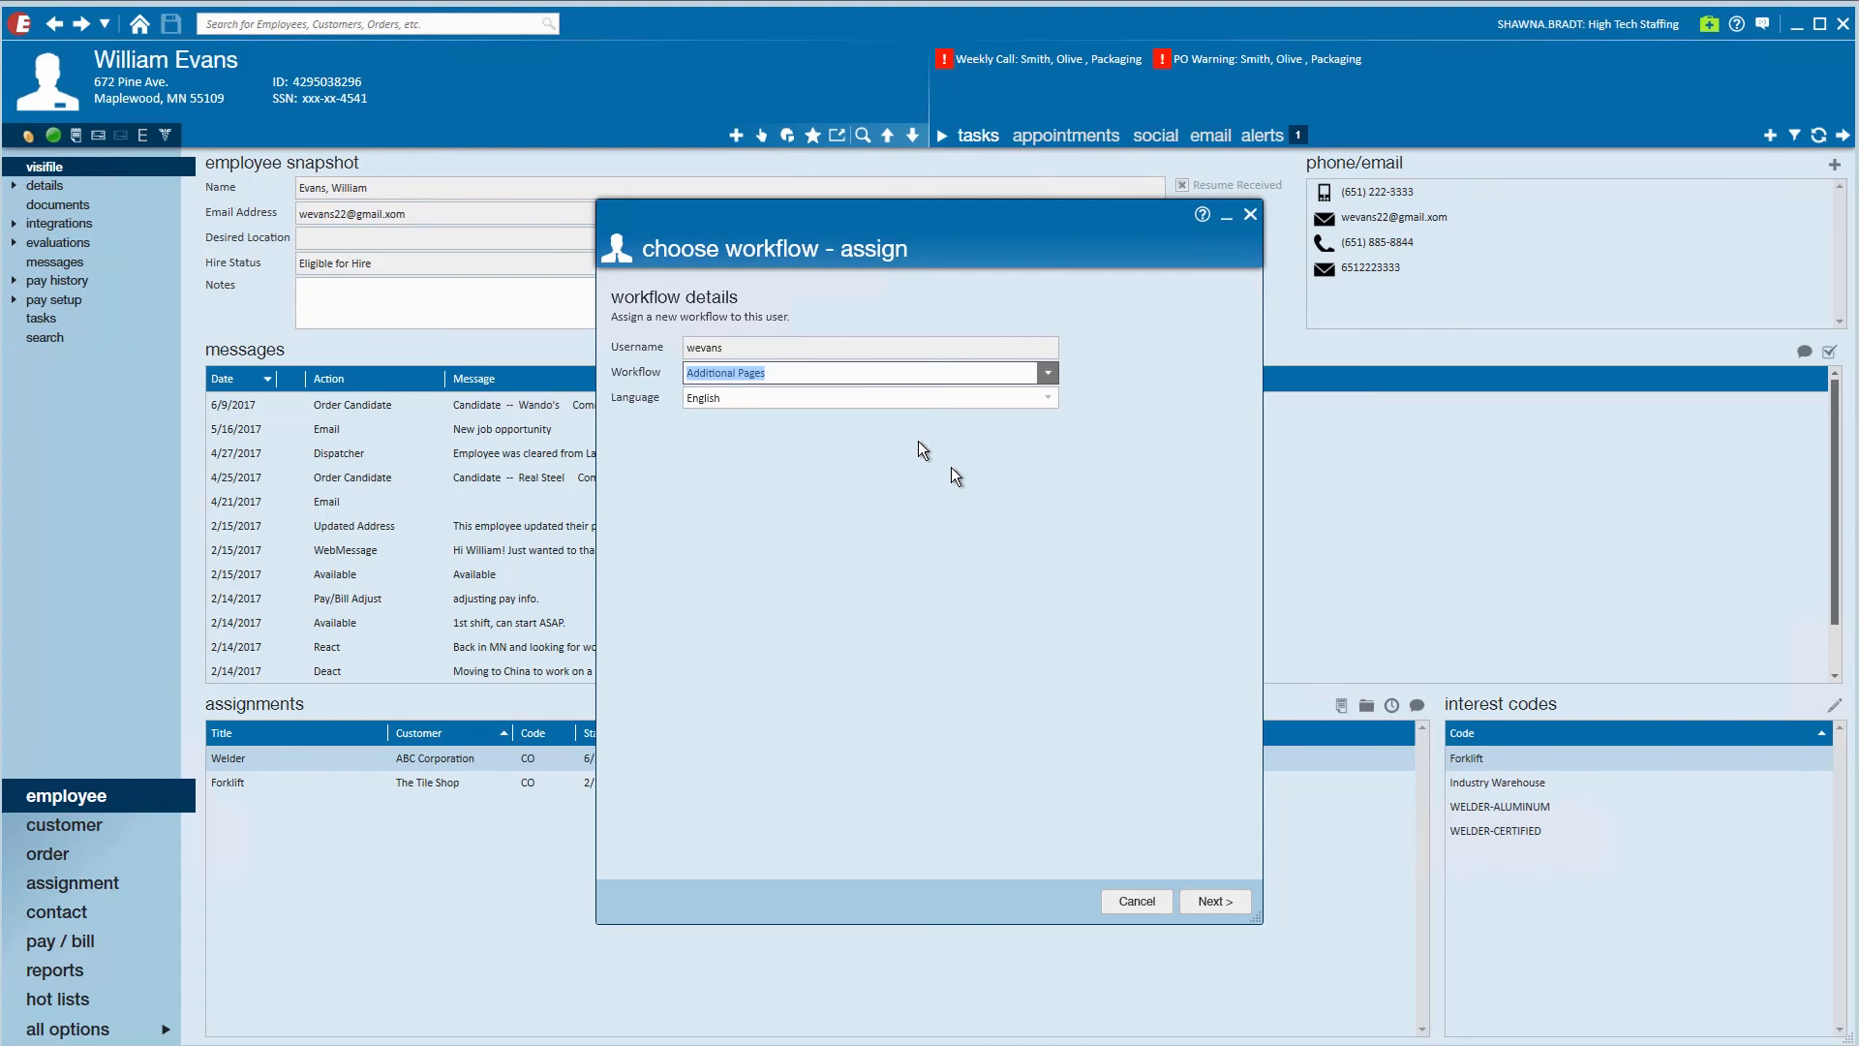
pyautogui.press('Tab')
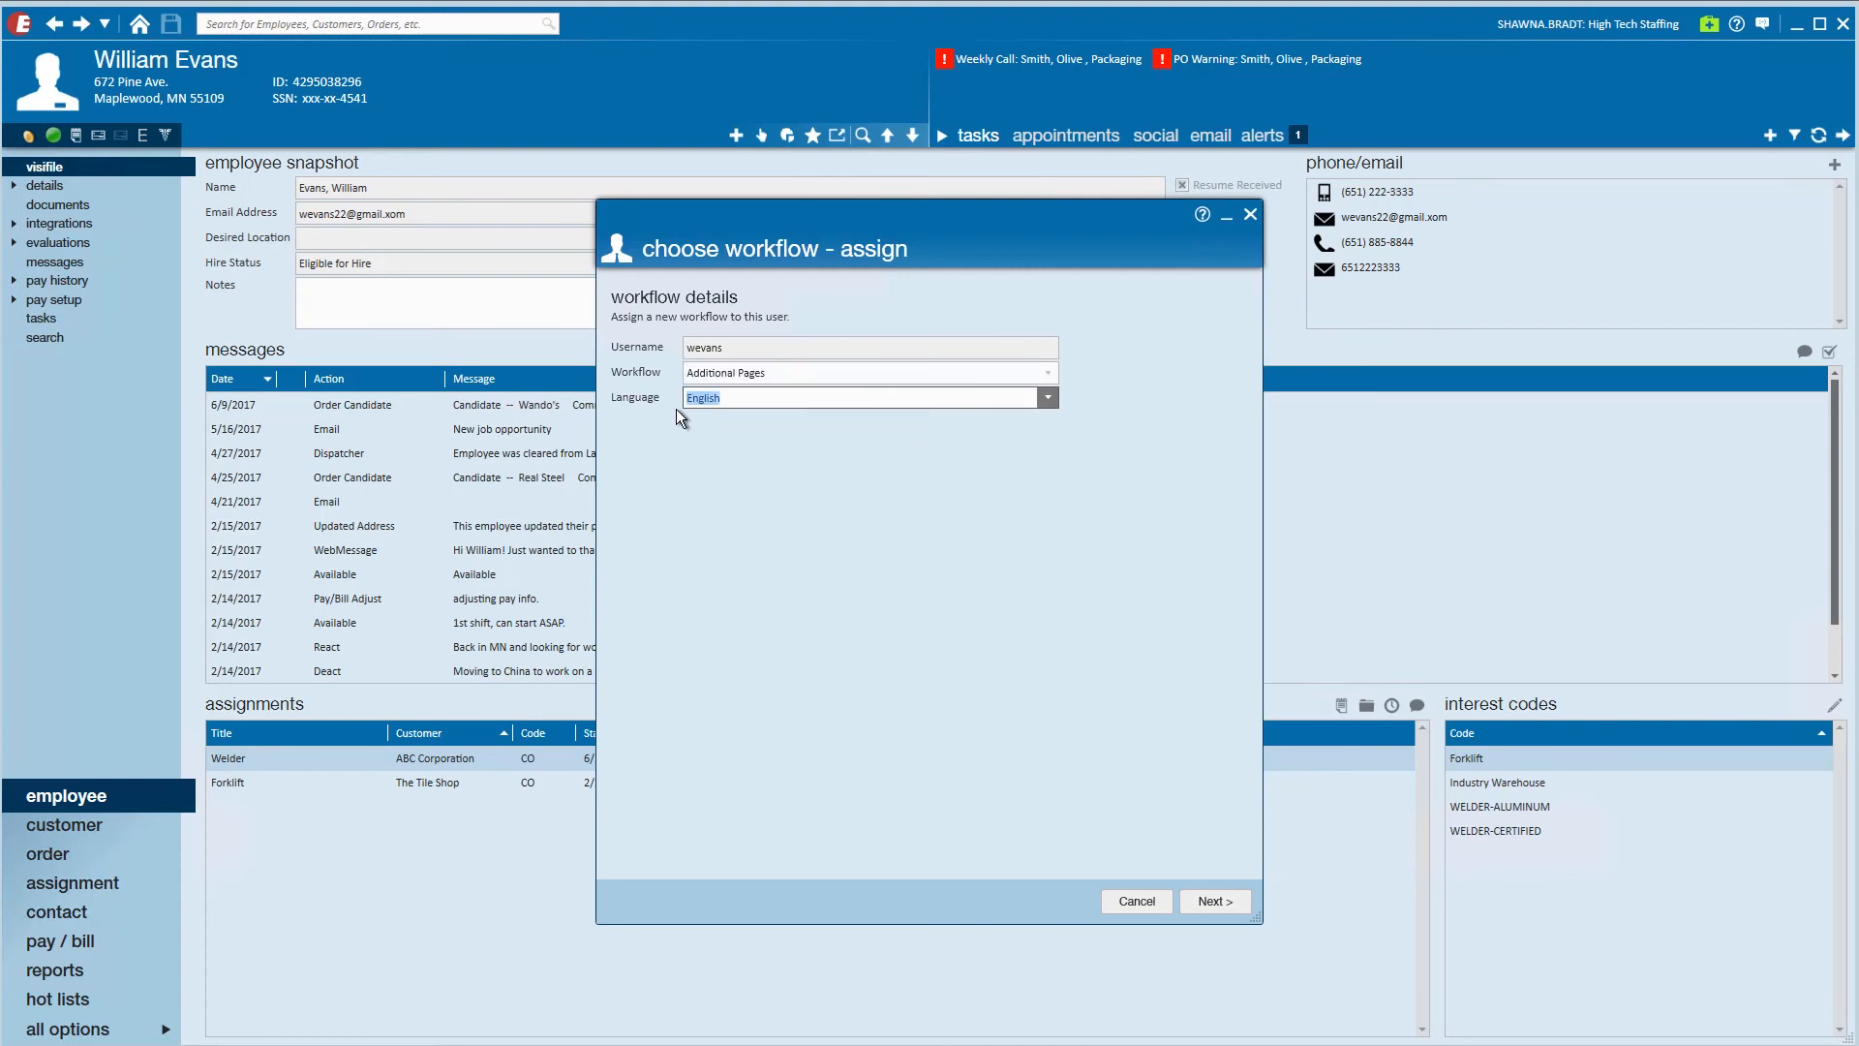
pyautogui.click(1211, 896)
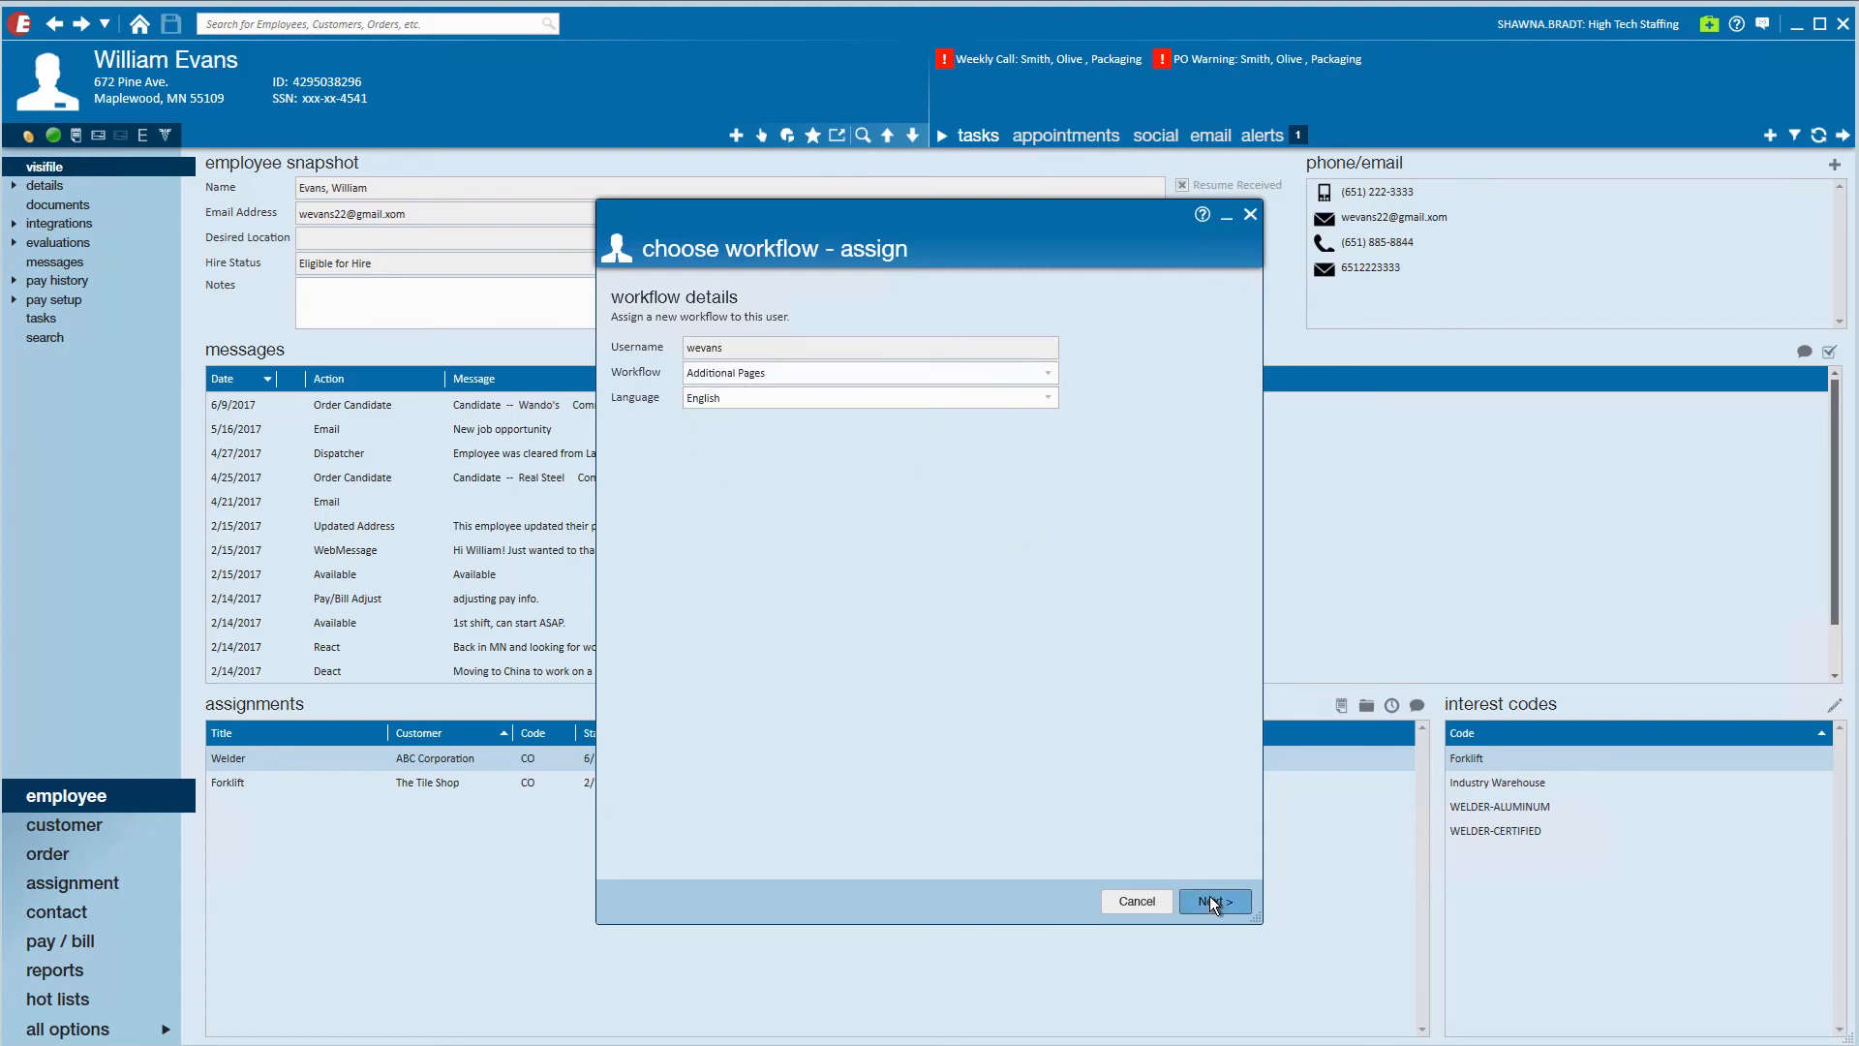
# Add the Personality Quiz page from the Survey Blocks category to the assigned pages and finish the assignment.
pyautogui.click(916, 350)
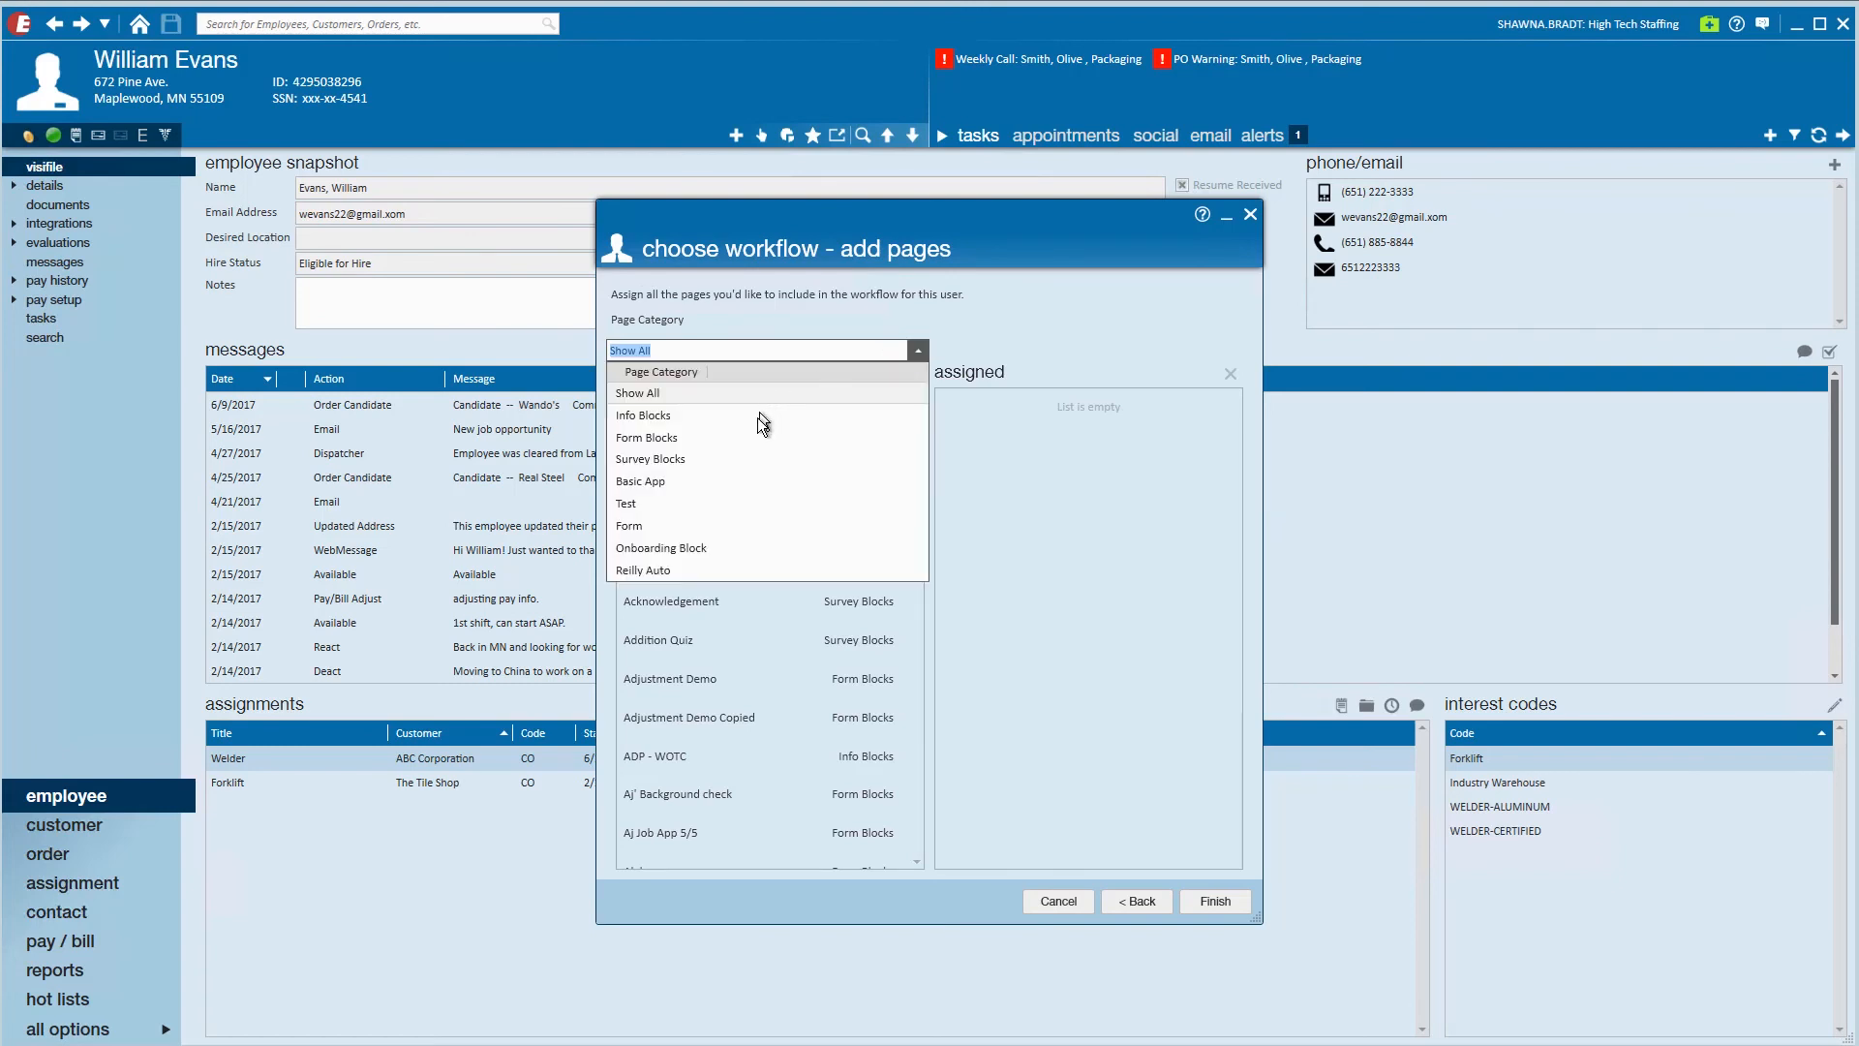
pyautogui.click(735, 459)
pyautogui.moveTo(916, 435); pyautogui.dragTo(915, 658)
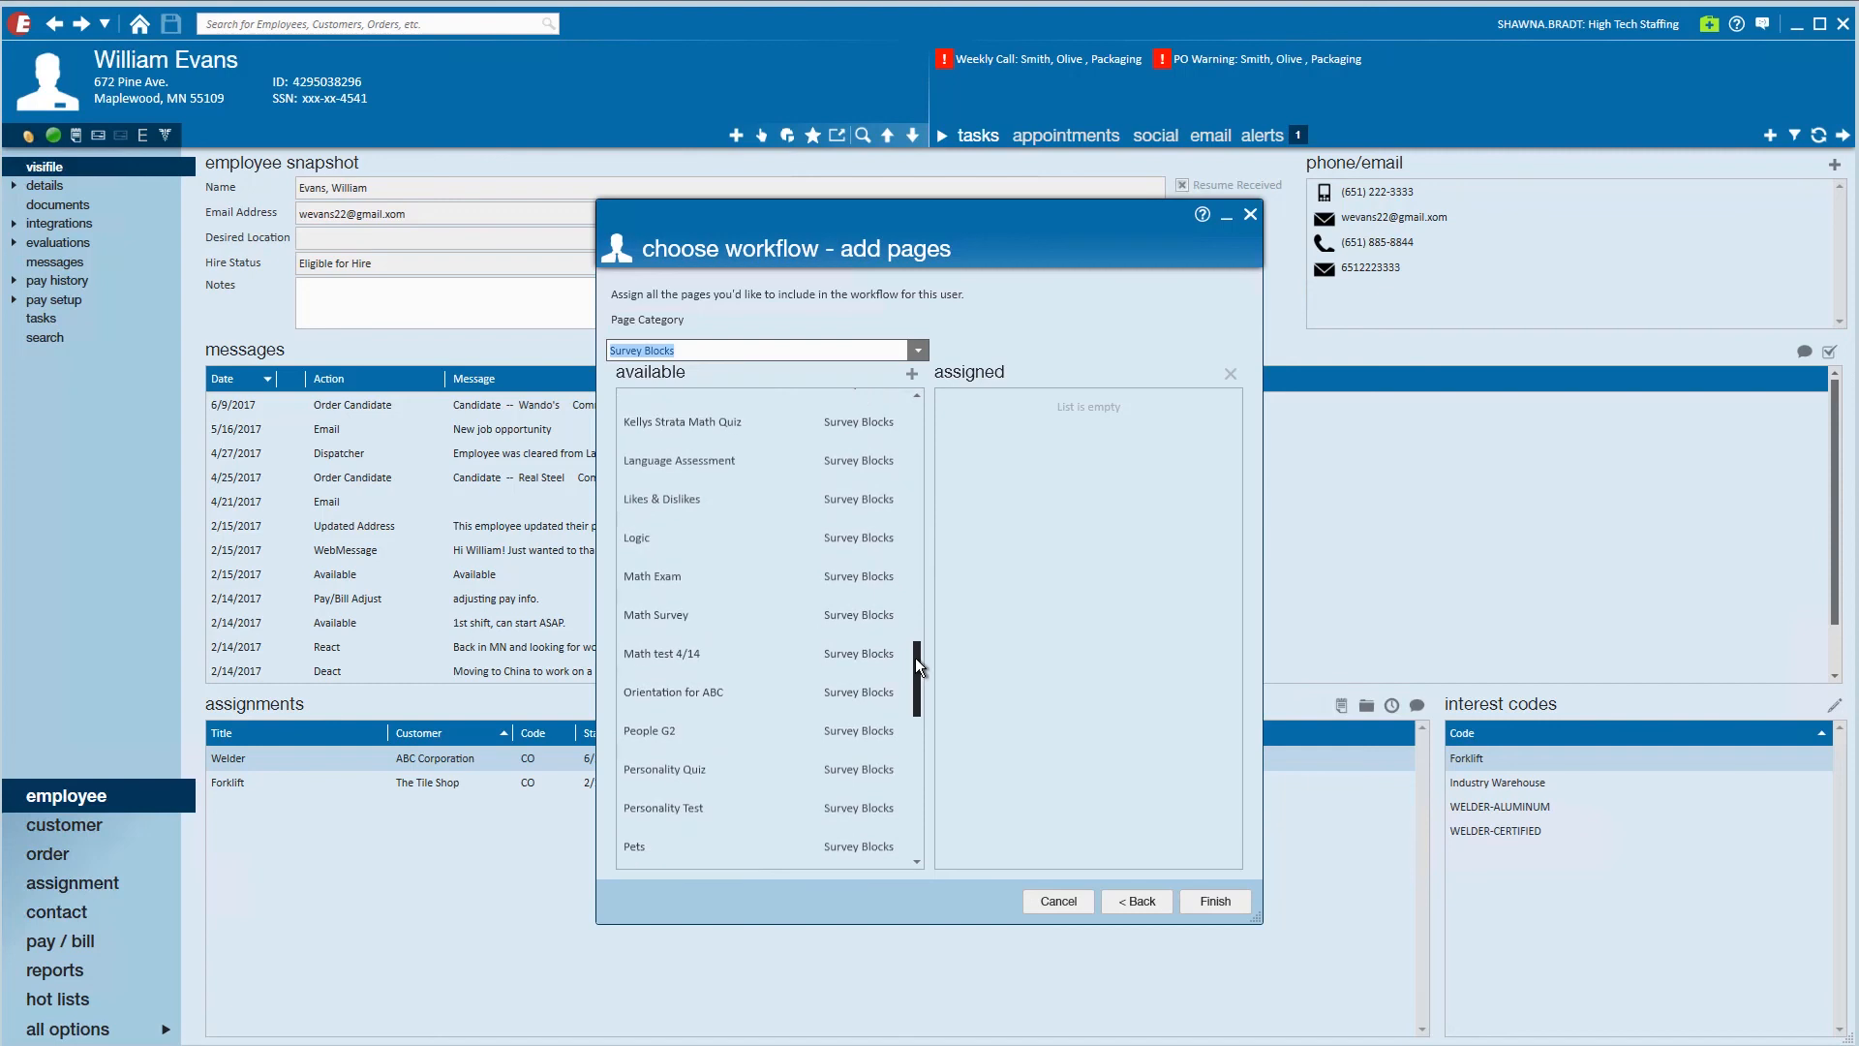
pyautogui.click(746, 767)
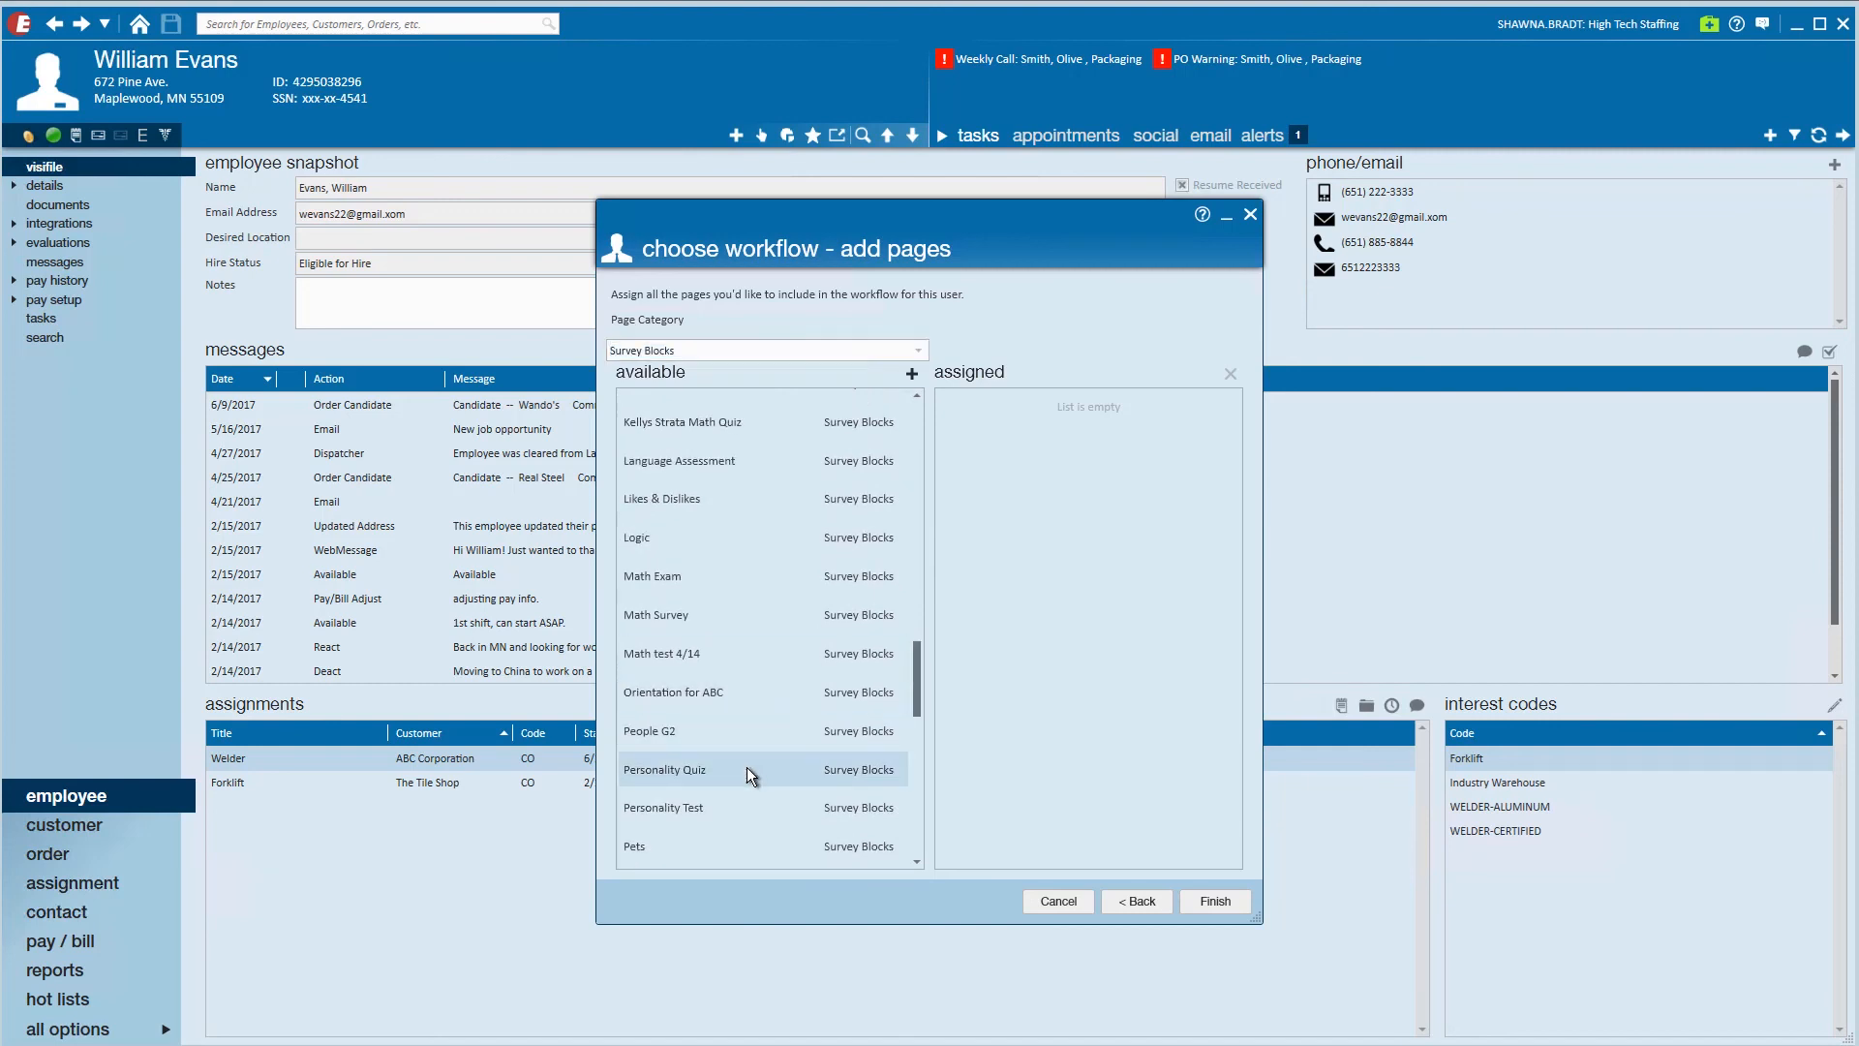
pyautogui.click(913, 375)
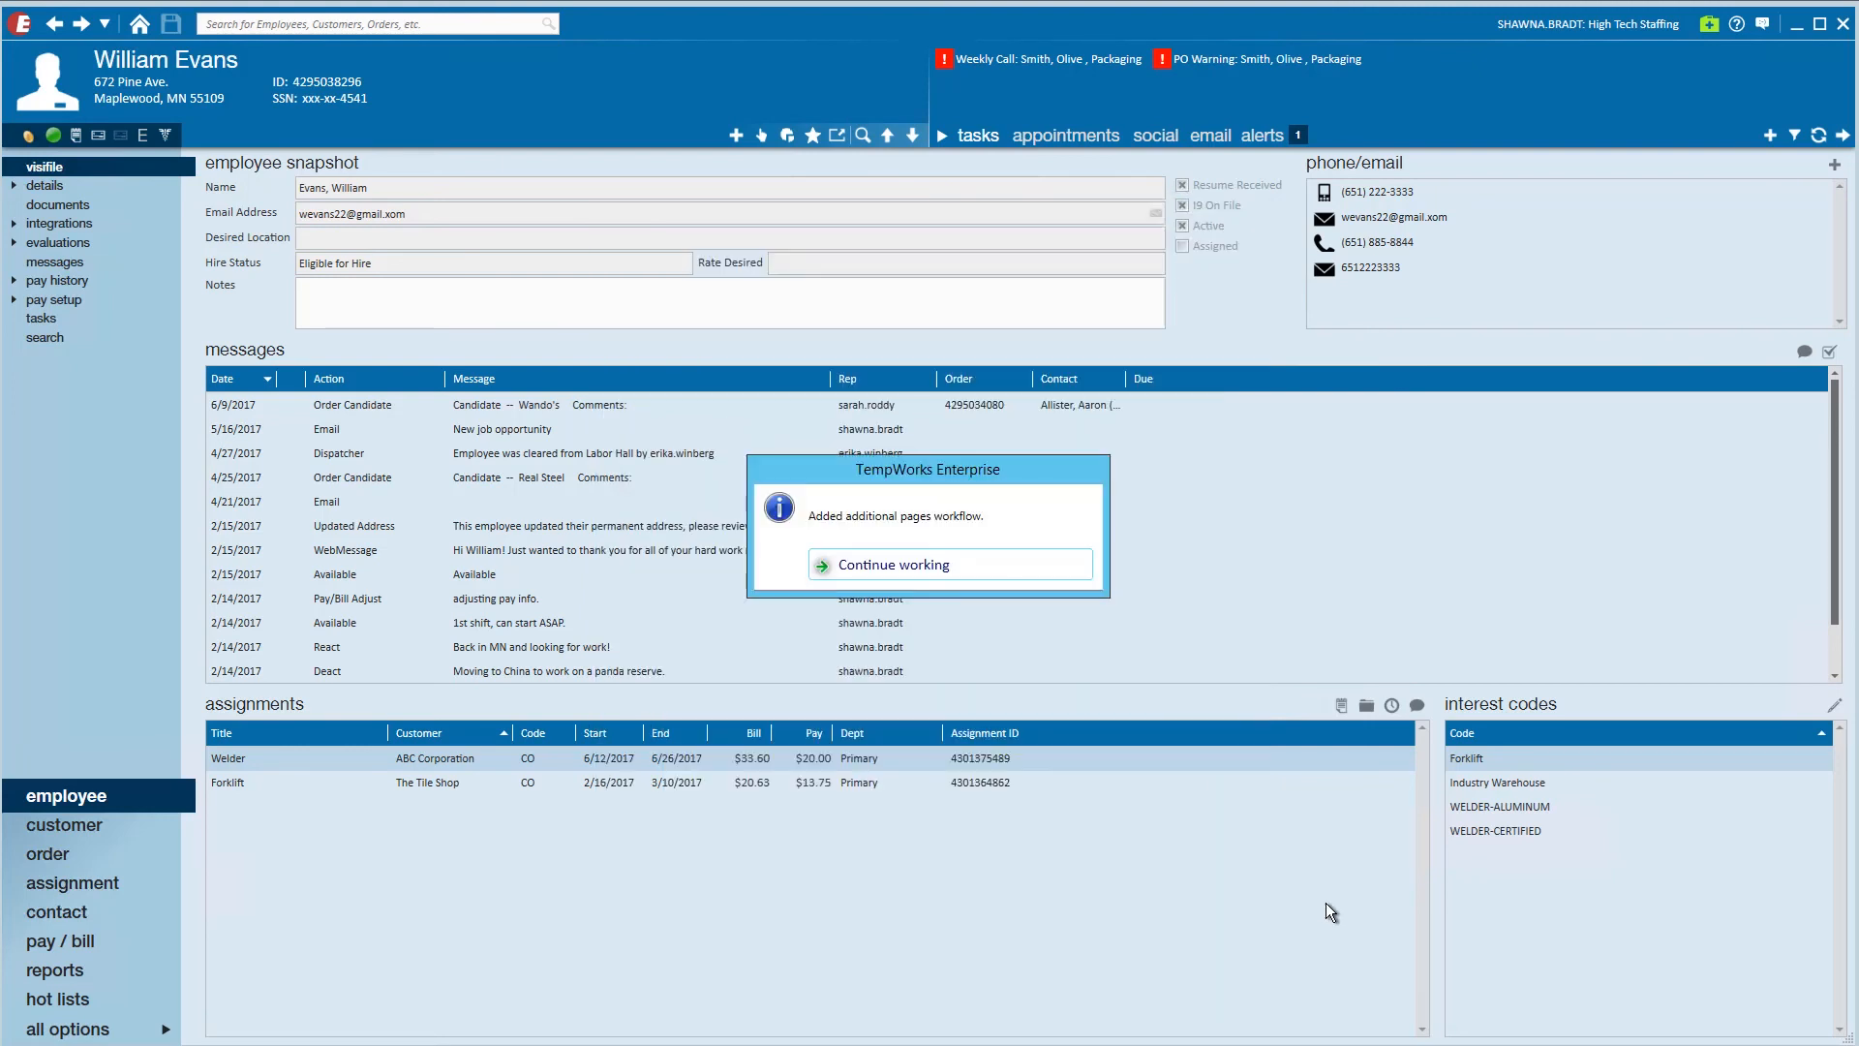
pyautogui.click(966, 569)
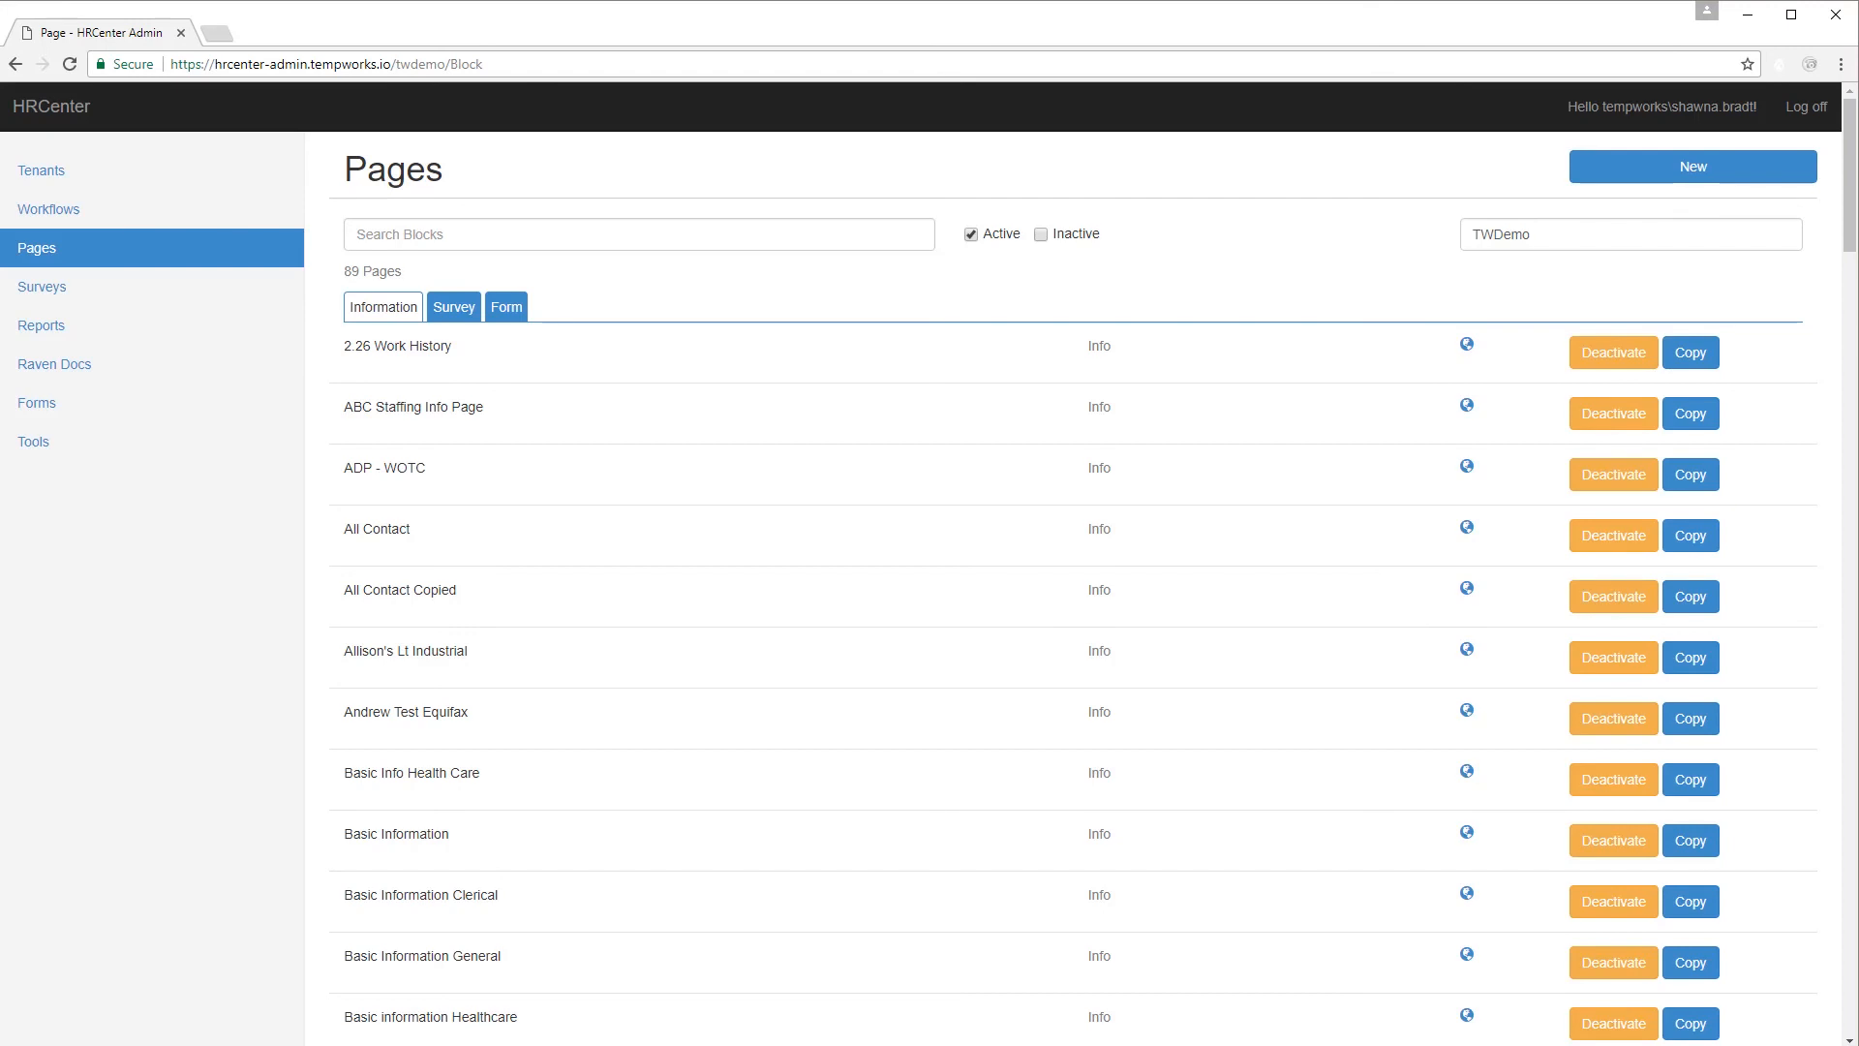
# Switch to the HRCenter applicant site in the browser and sign in with the employee's username and account password.
pyautogui.moveTo(1857, 387); pyautogui.dragTo(376, 4)
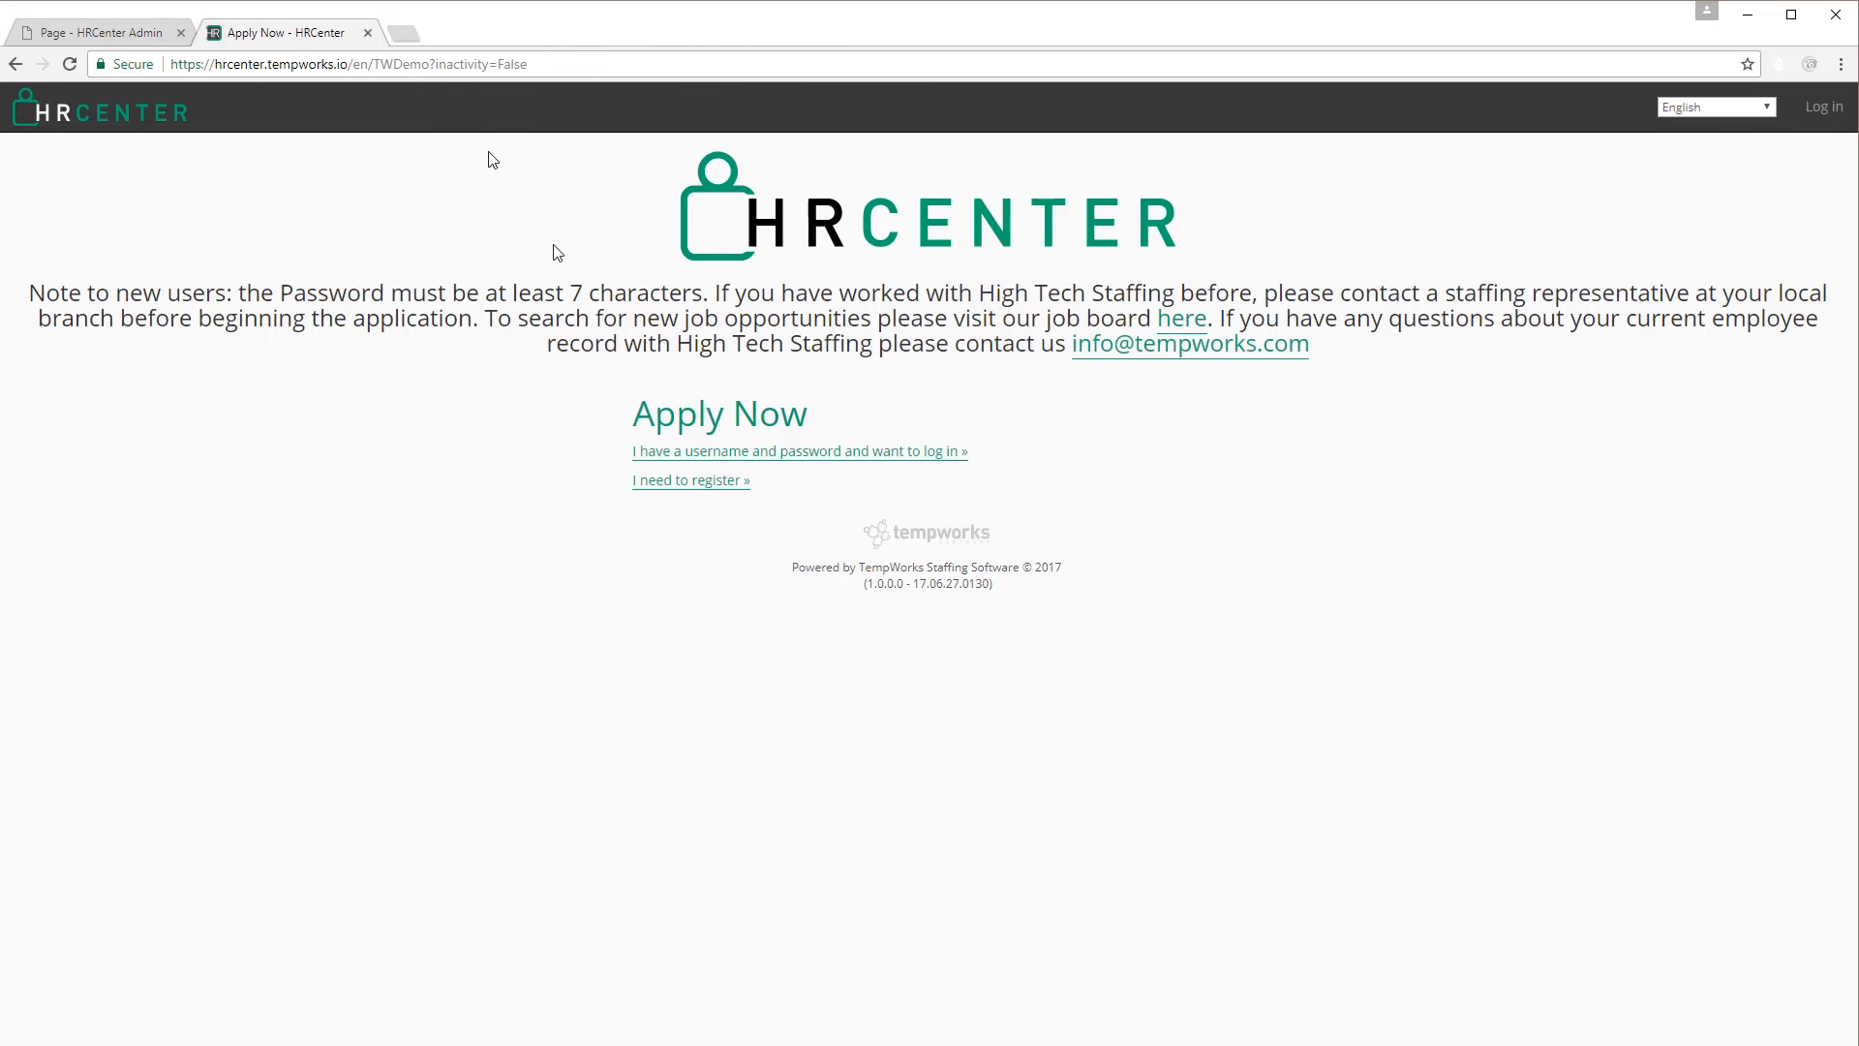
pyautogui.click(714, 461)
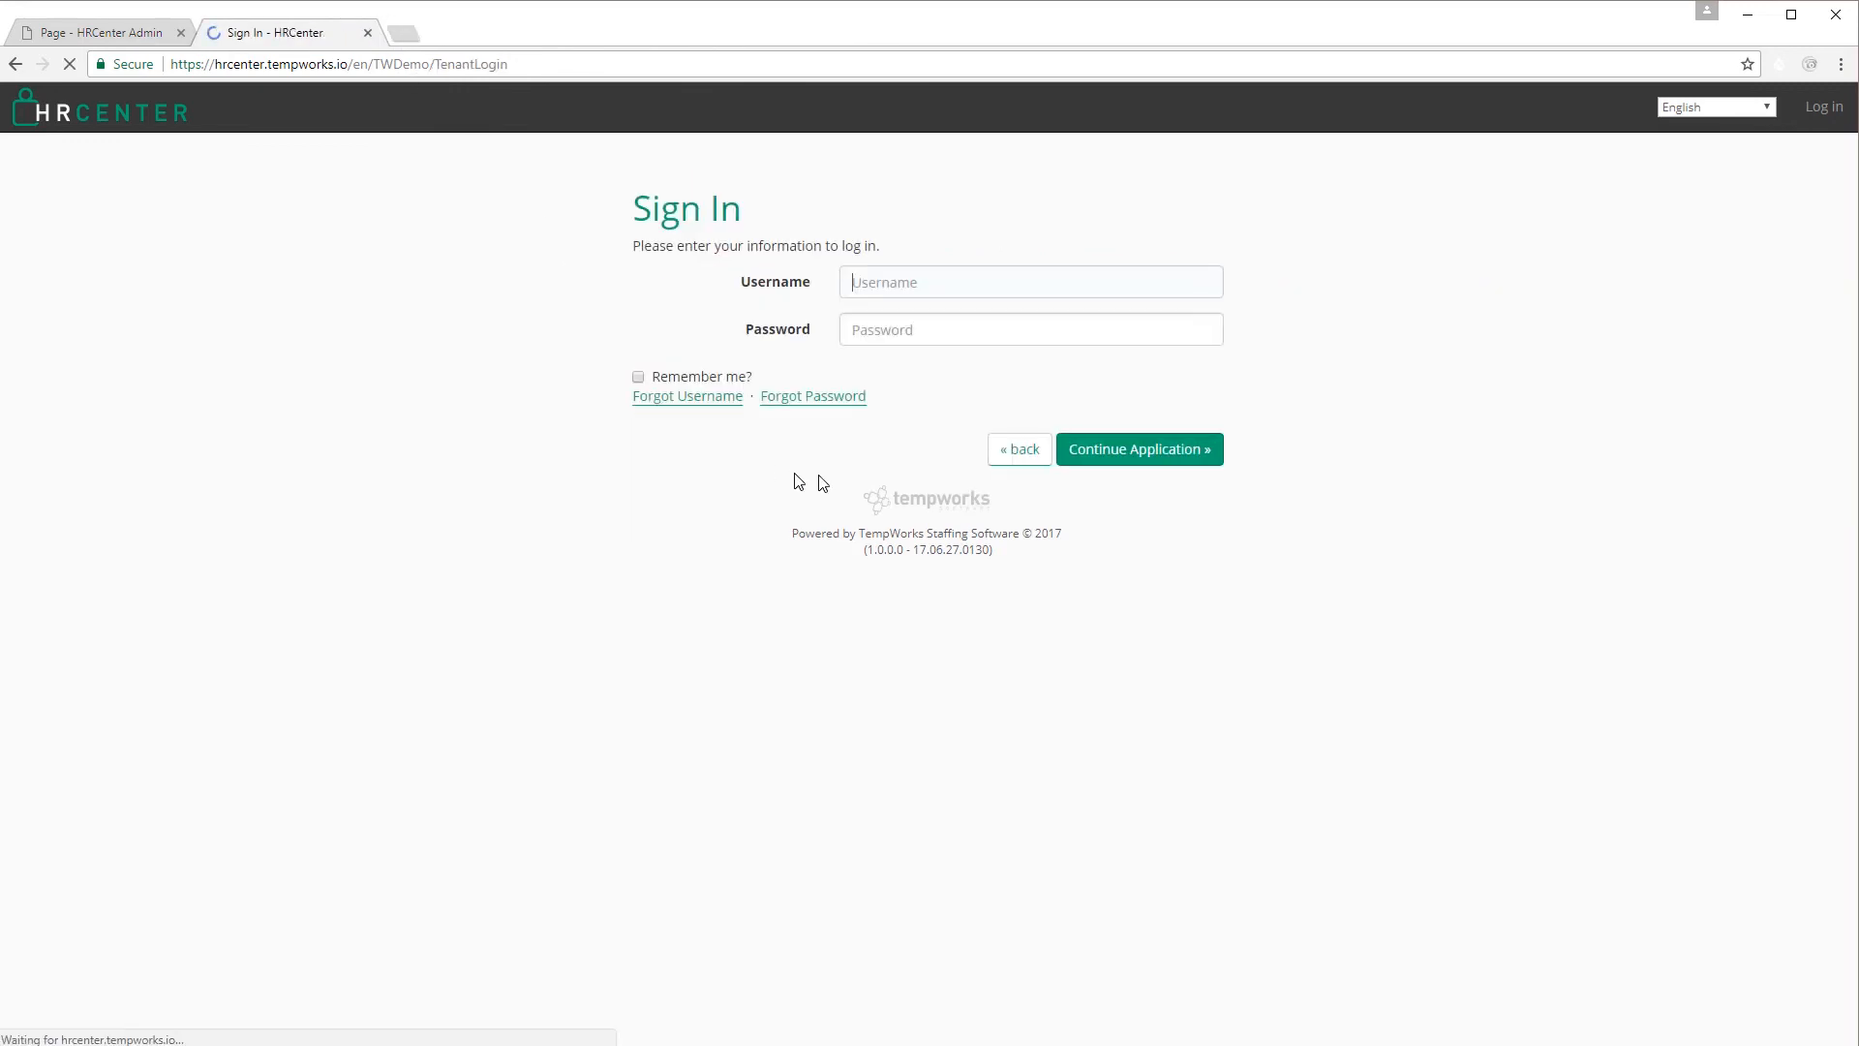
pyautogui.press('Down')
pyautogui.click(929, 443)
pyautogui.click(967, 440)
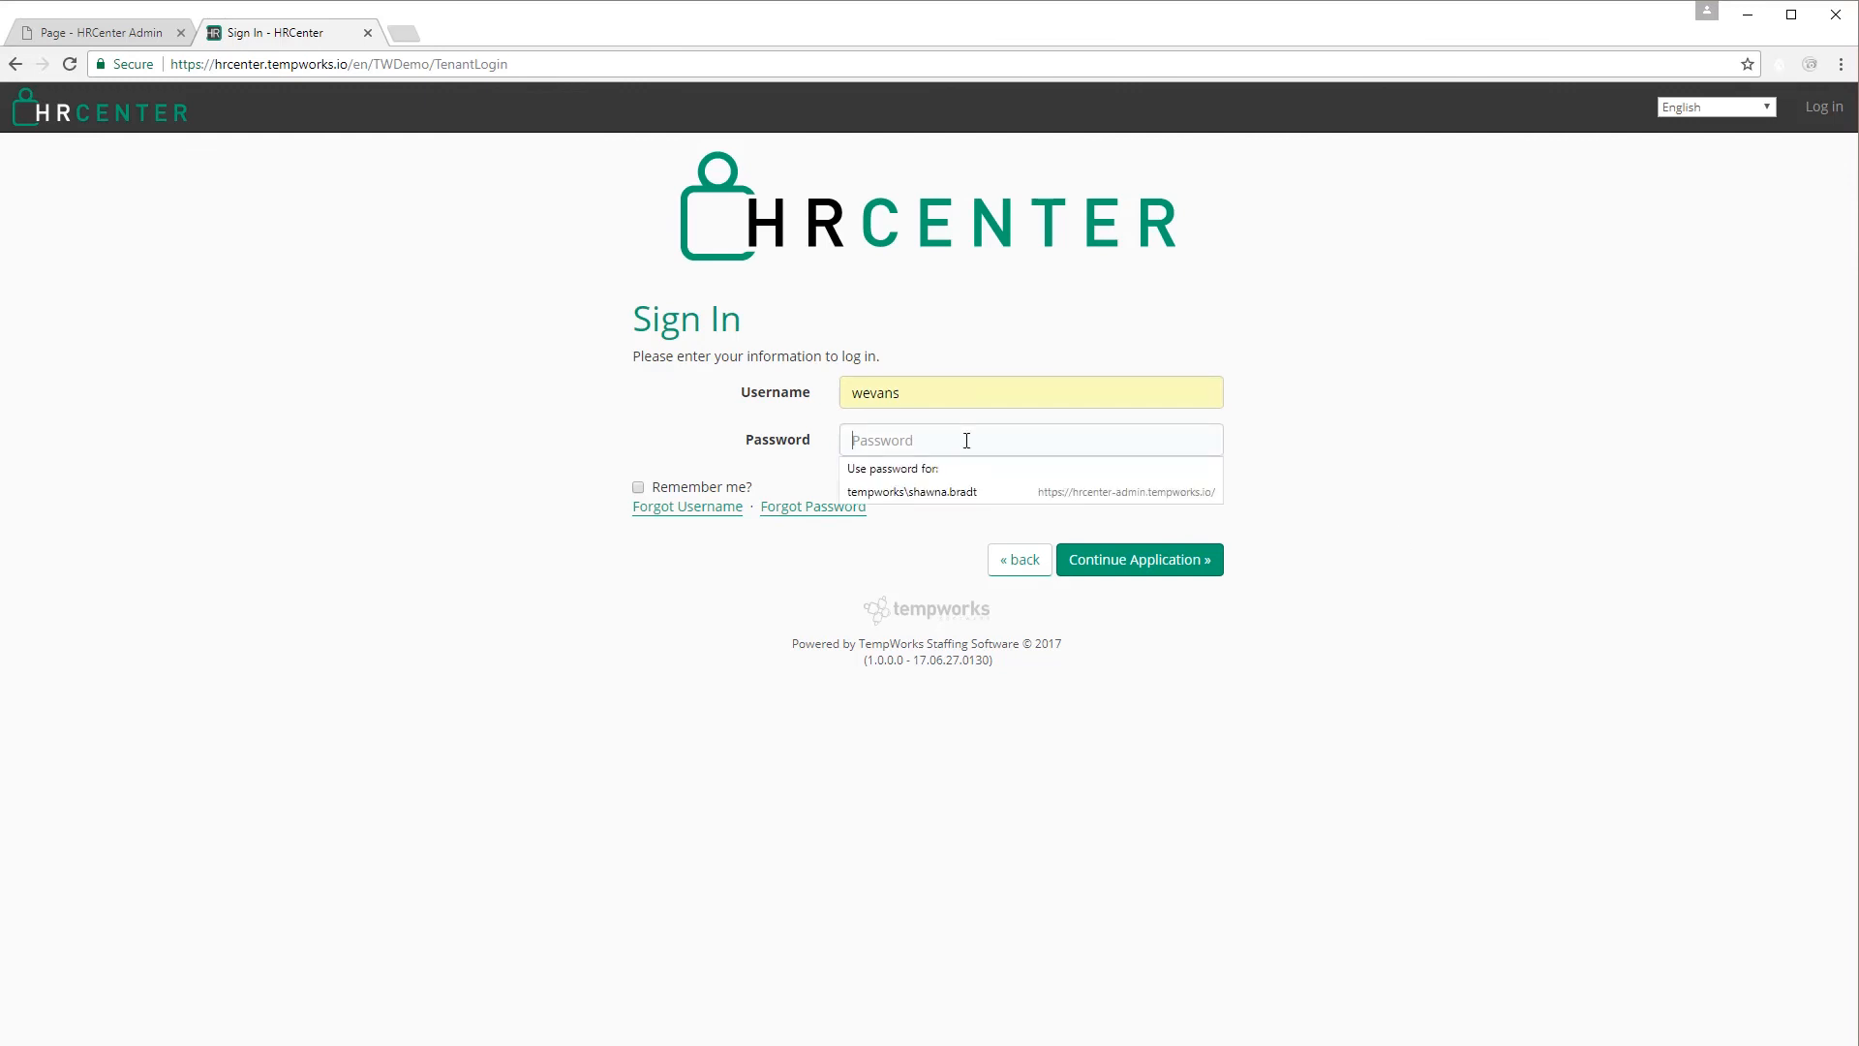
pyautogui.write('••••••')
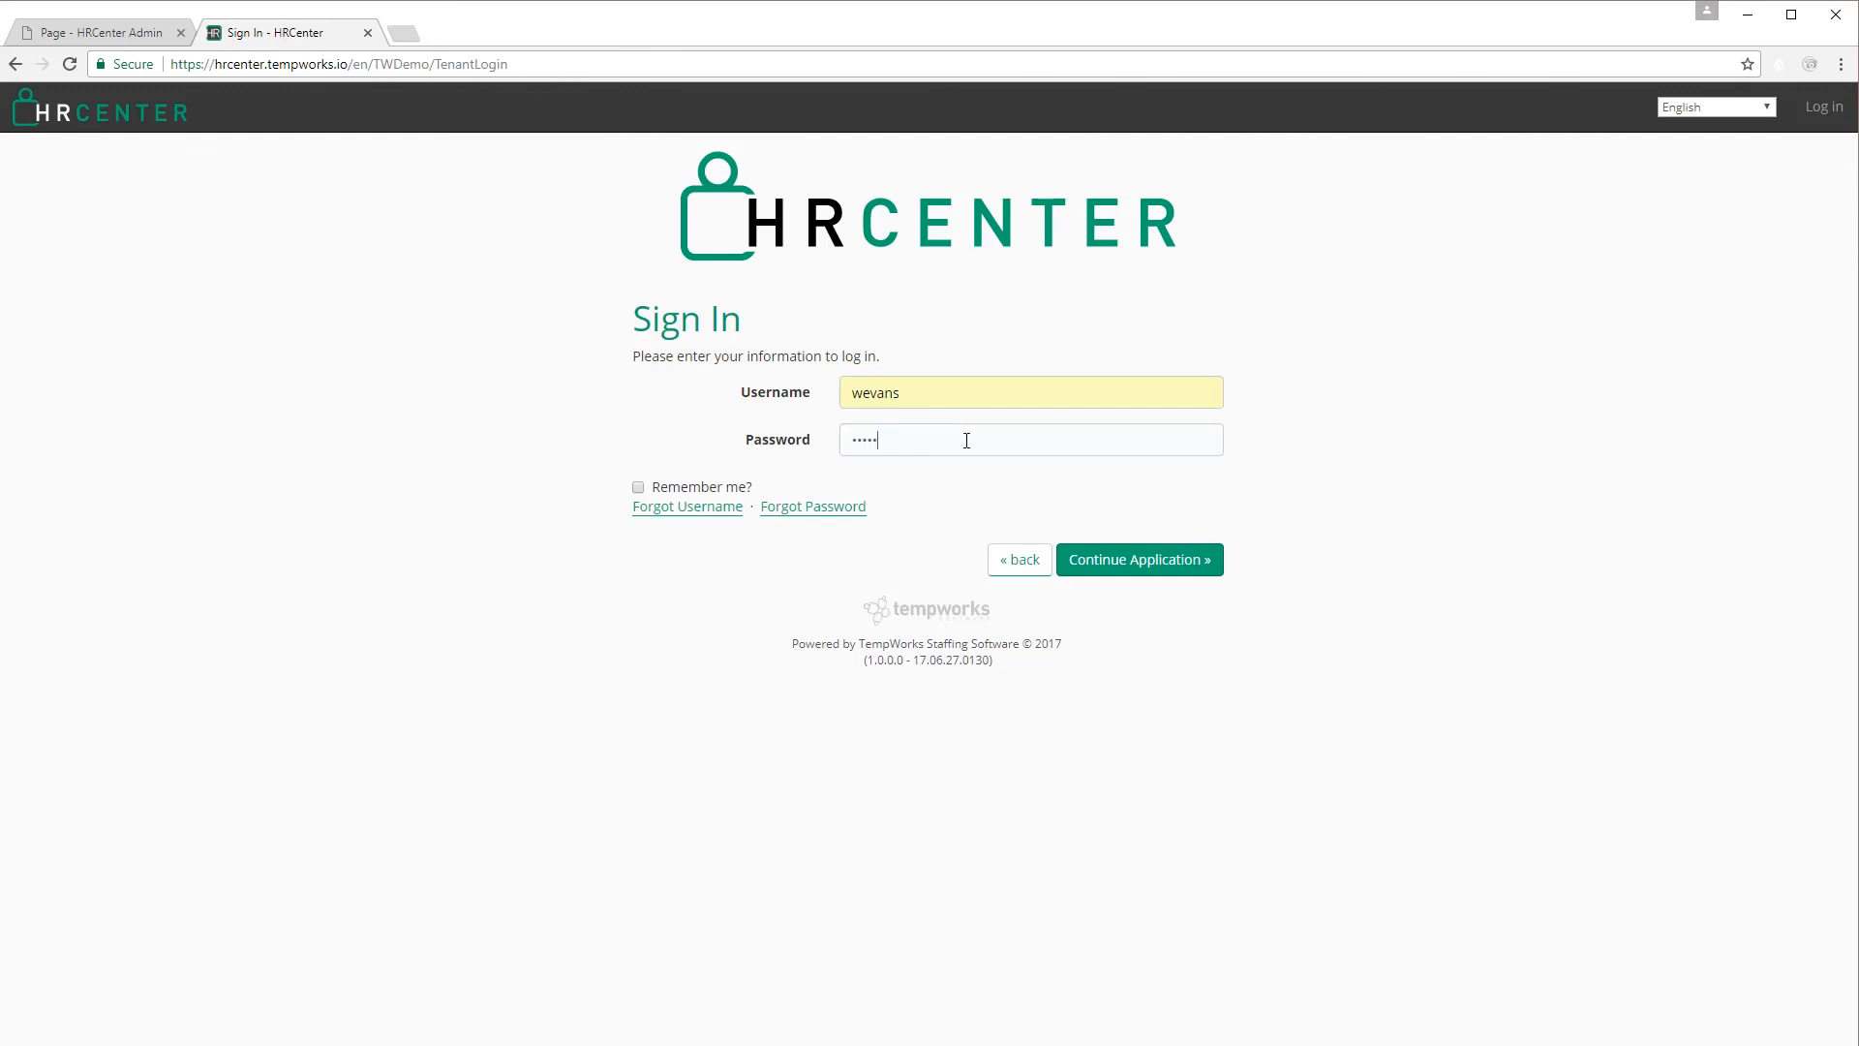
pyautogui.write('••')
pyautogui.press('Return')
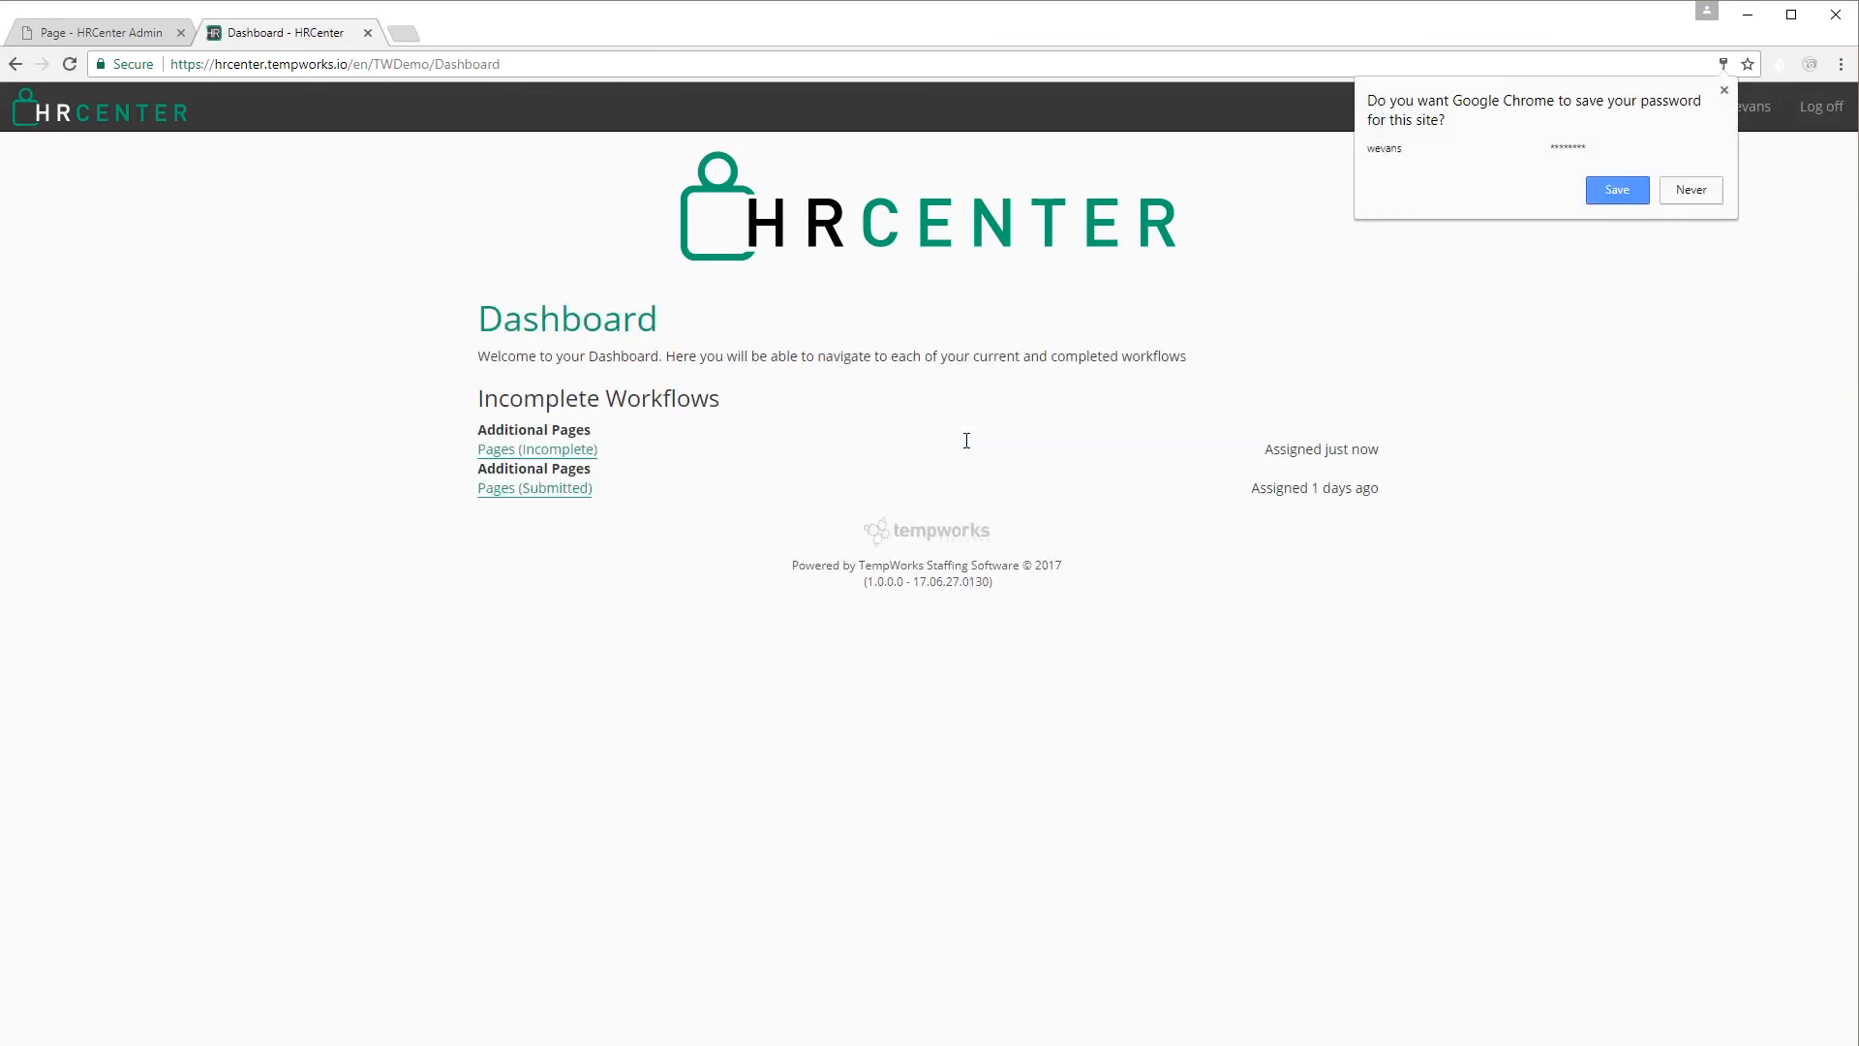
# Complete and submit the newly assigned Personality Quiz, answering Assertive, Analytical, Almost Never and Almost Always in question order.
pyautogui.click(579, 451)
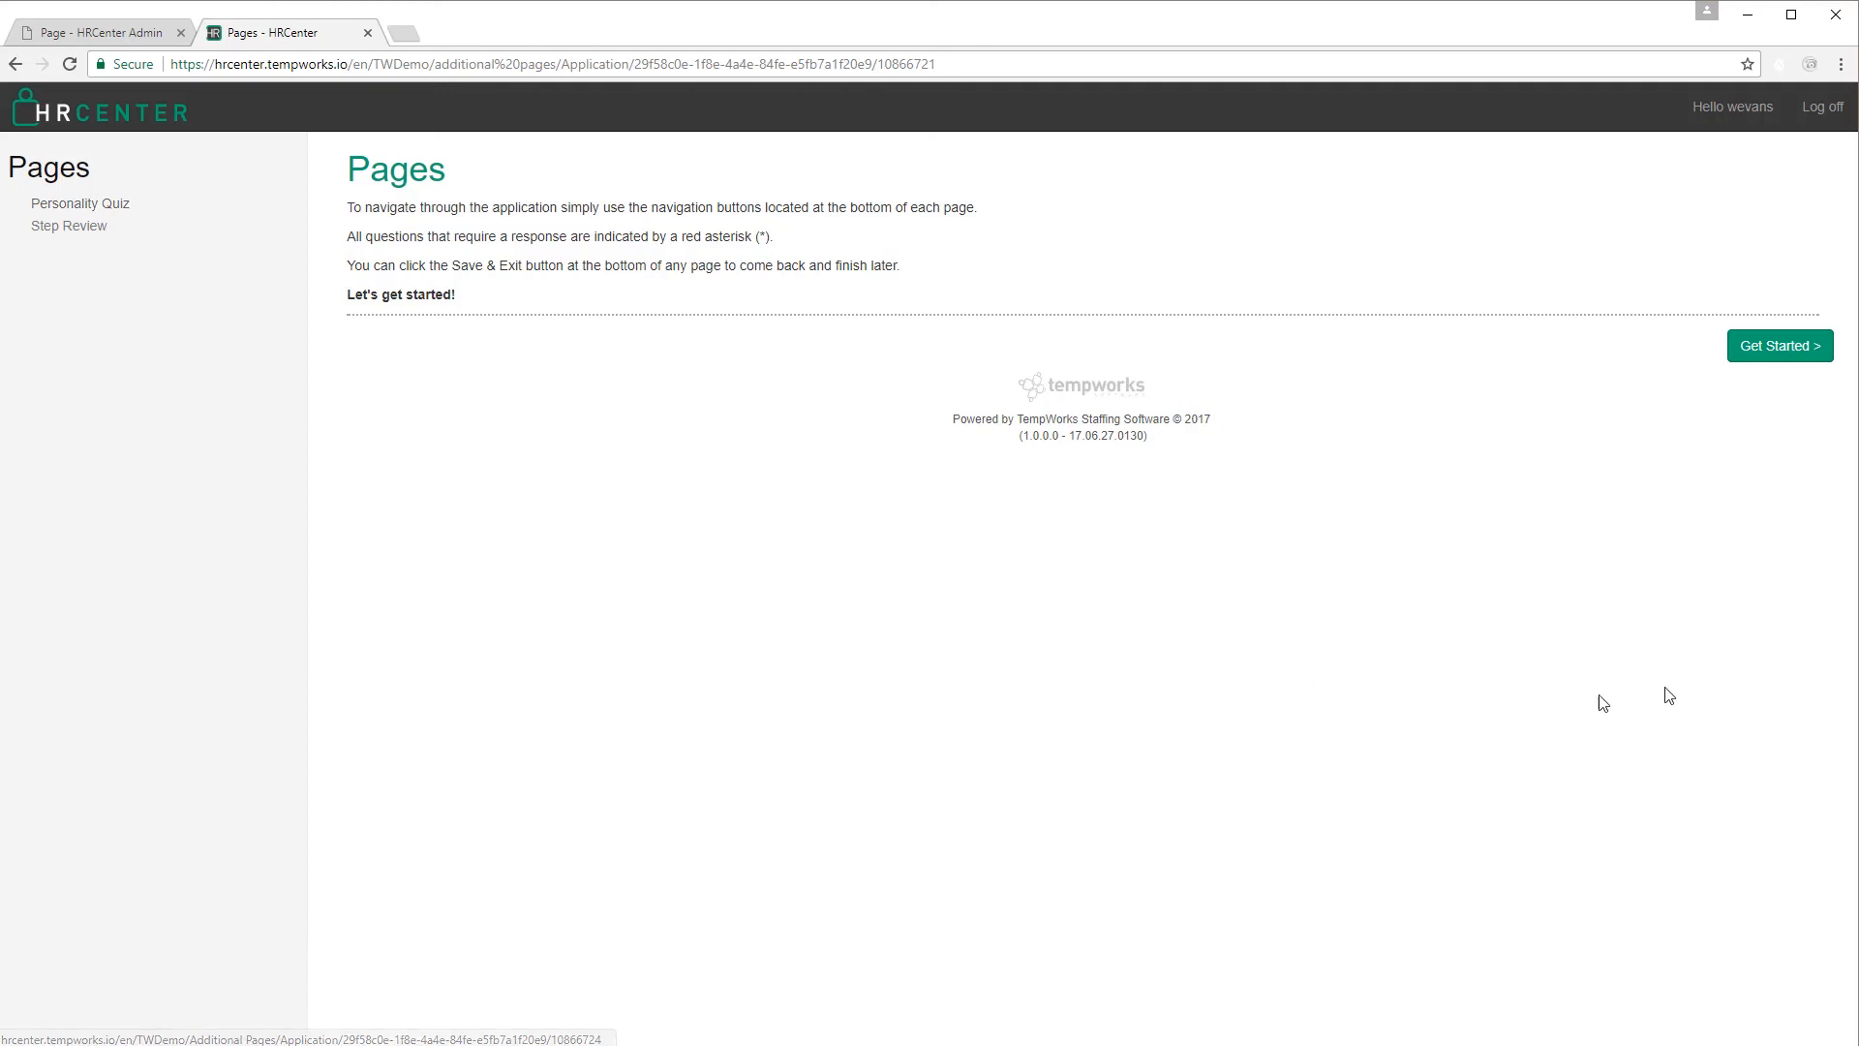
pyautogui.click(1782, 350)
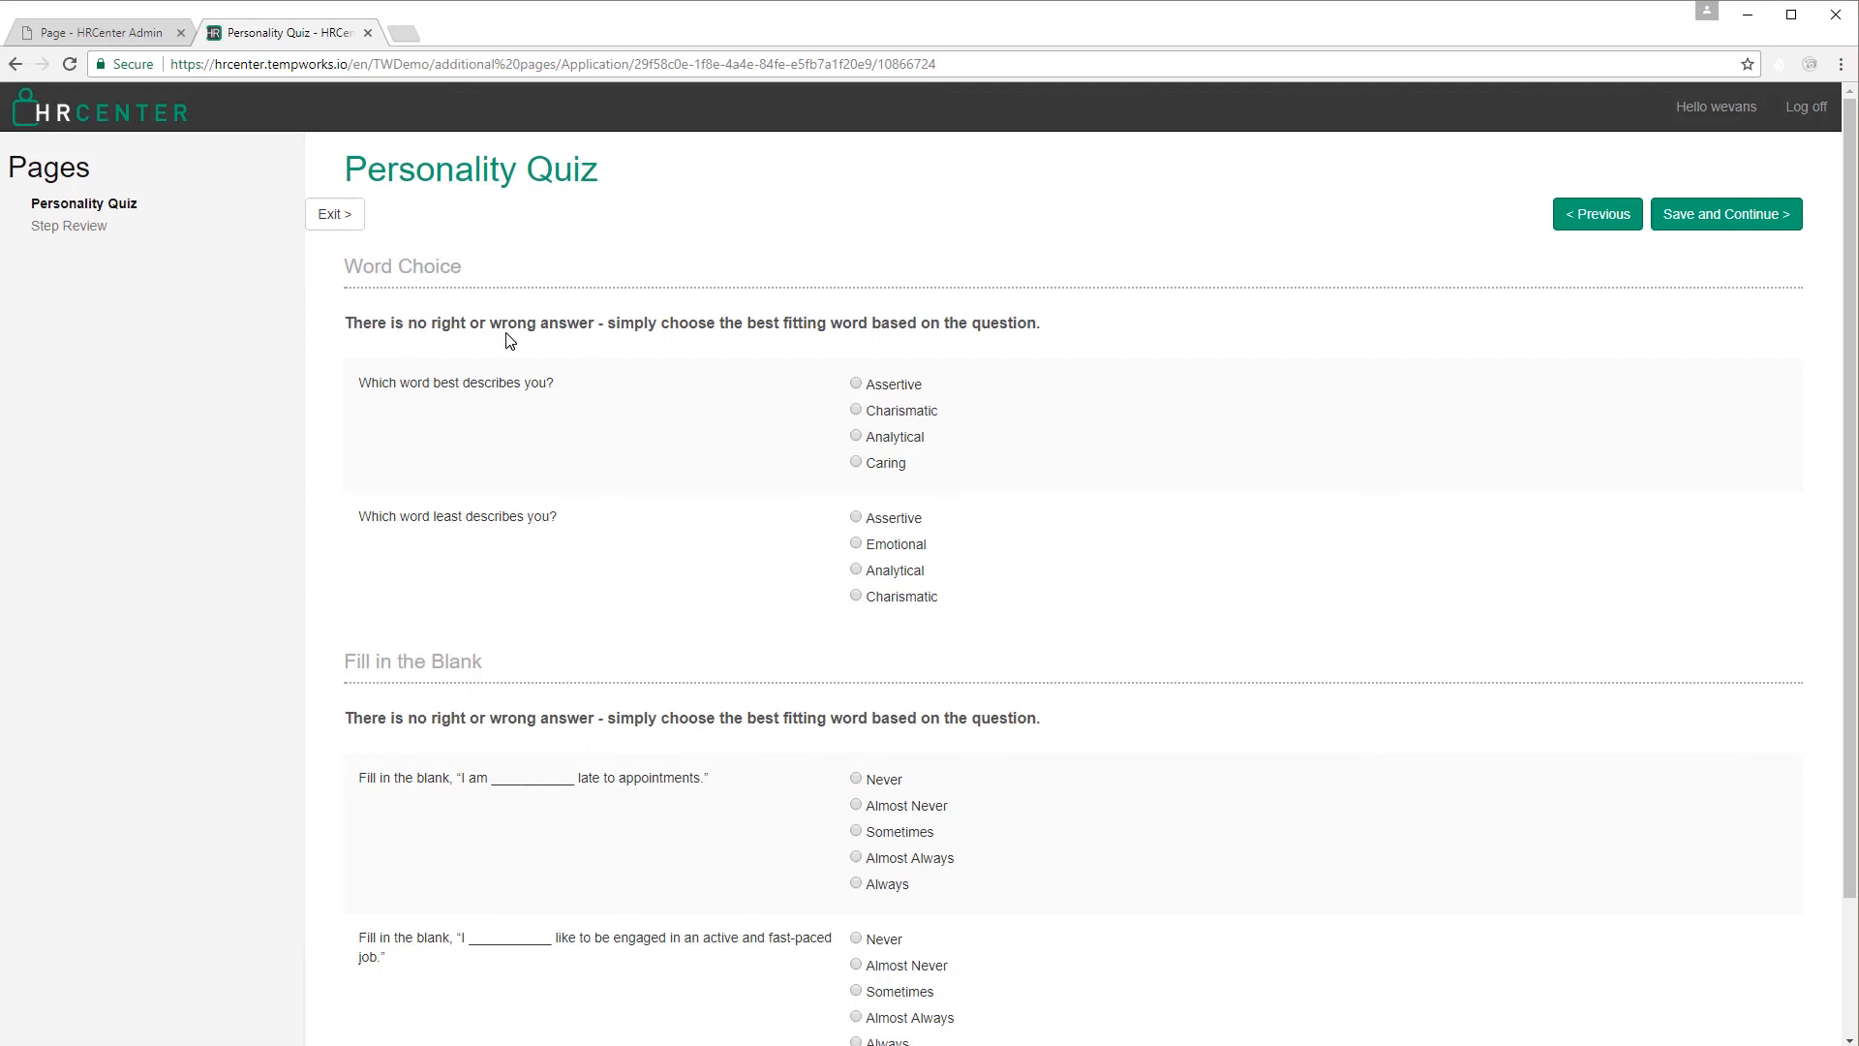
pyautogui.click(857, 385)
pyautogui.scroll(-3, 832, 585)
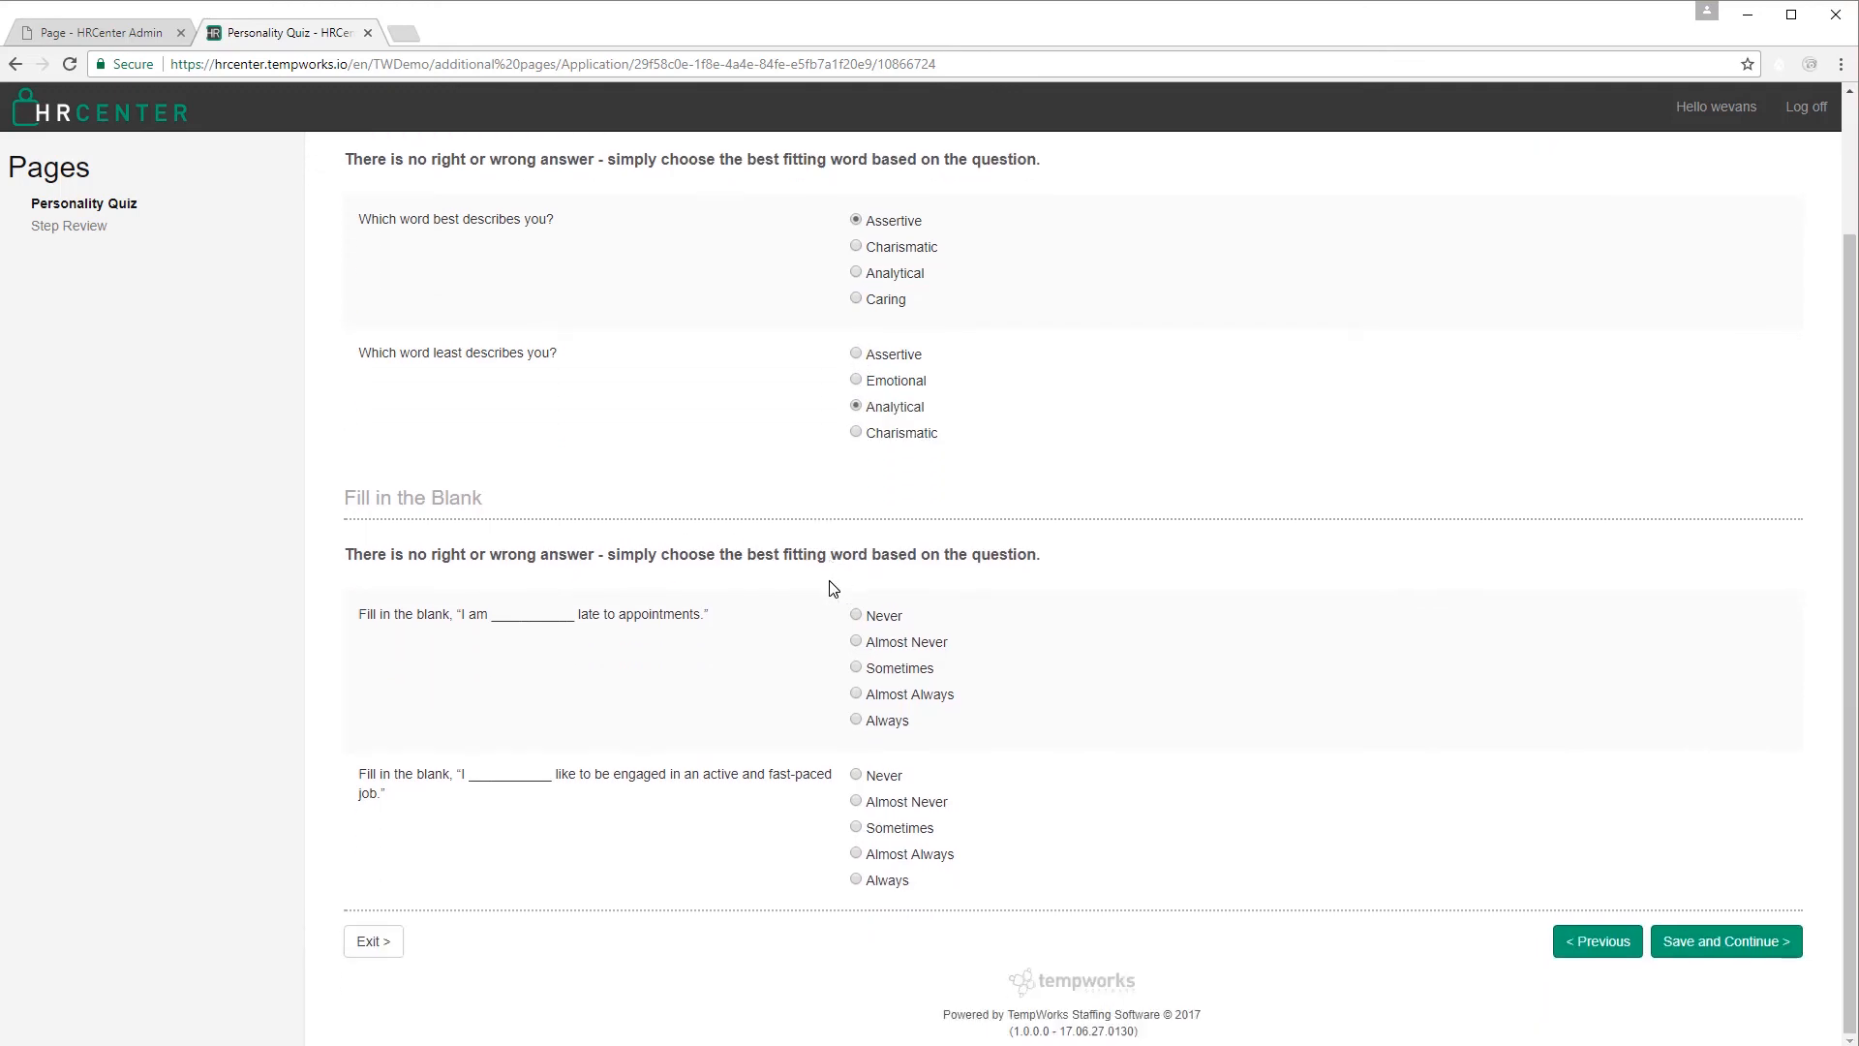
pyautogui.click(855, 642)
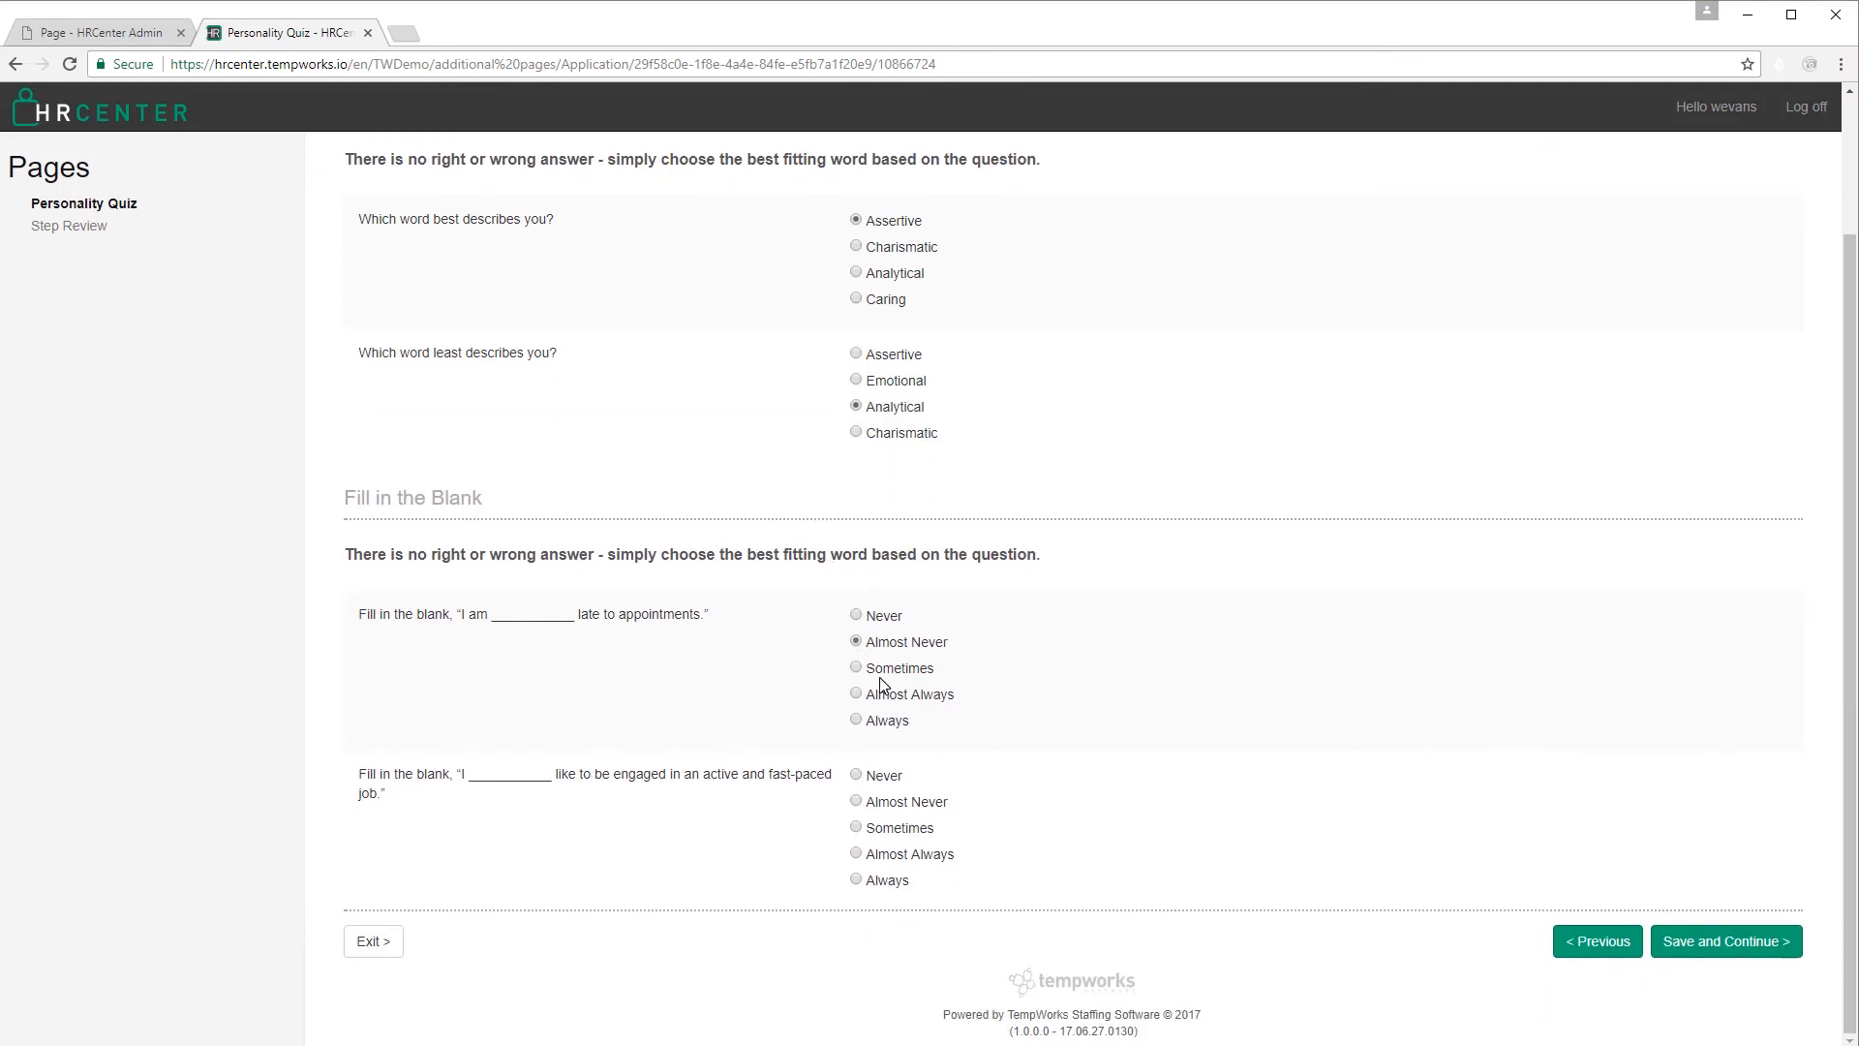
pyautogui.click(856, 854)
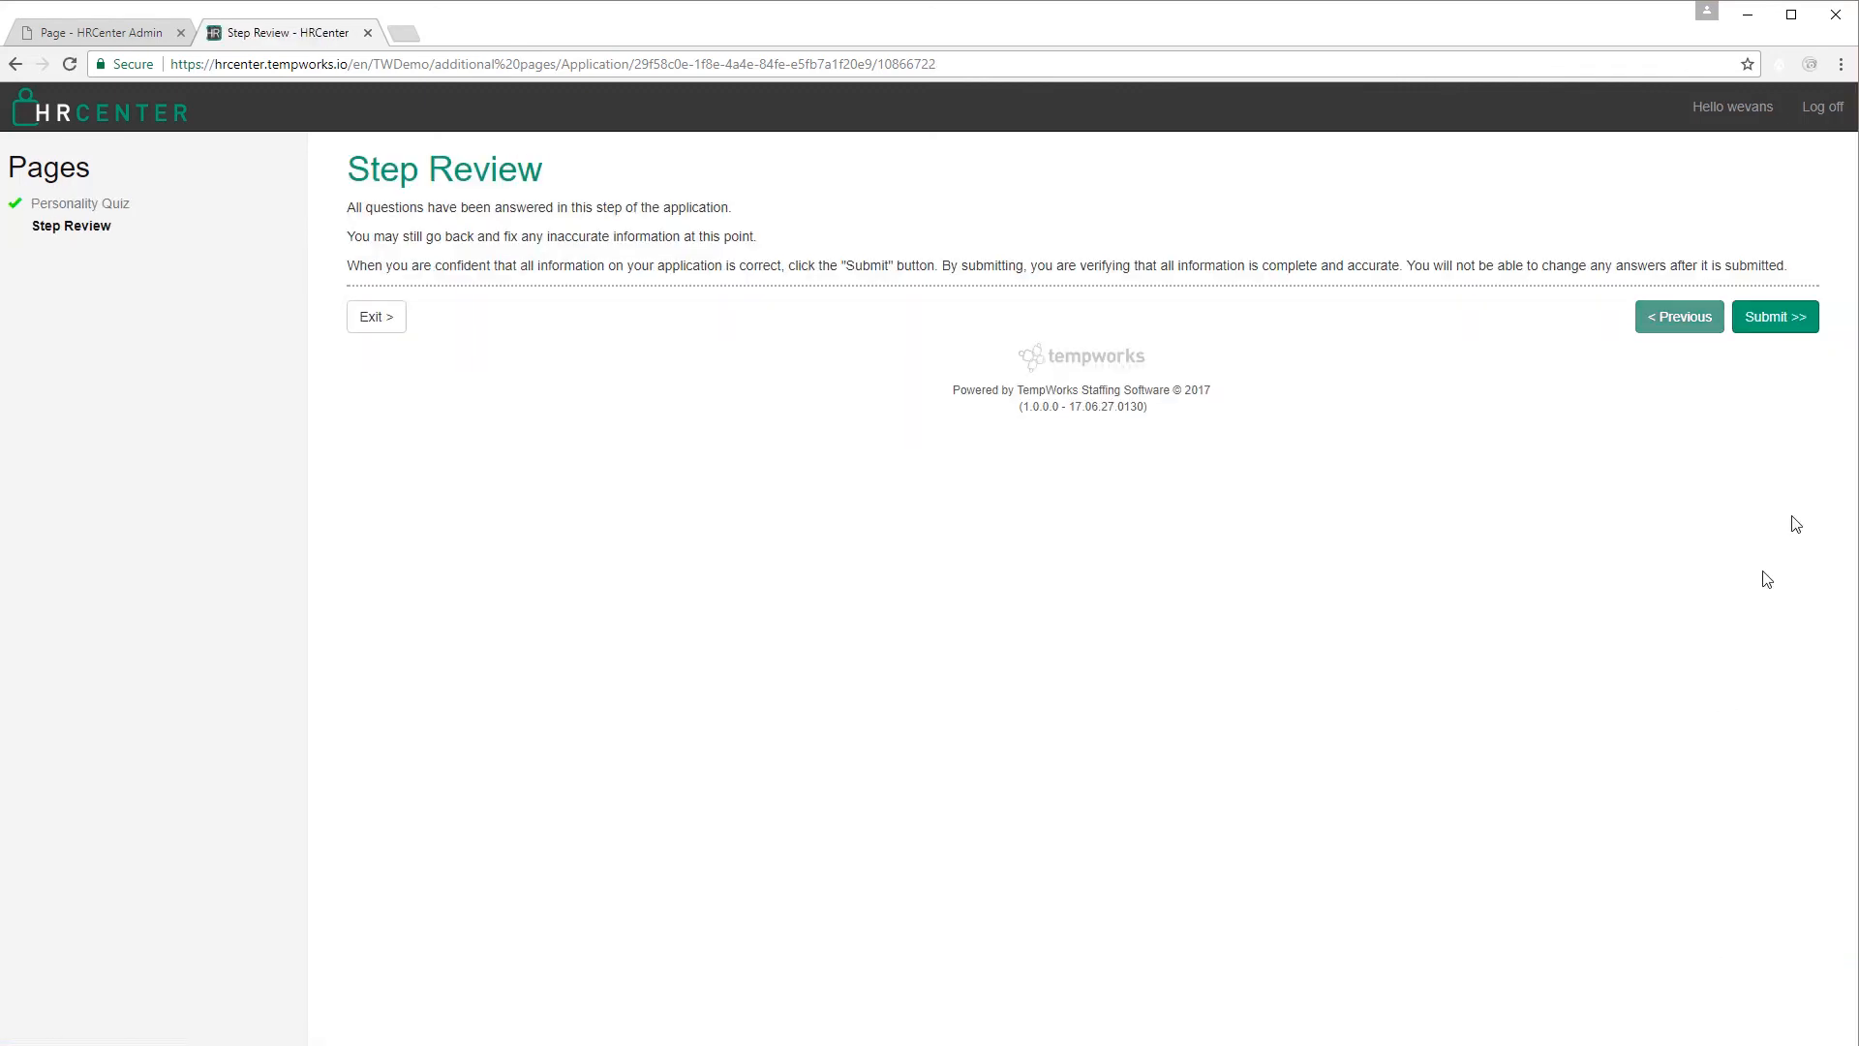
pyautogui.click(1778, 328)
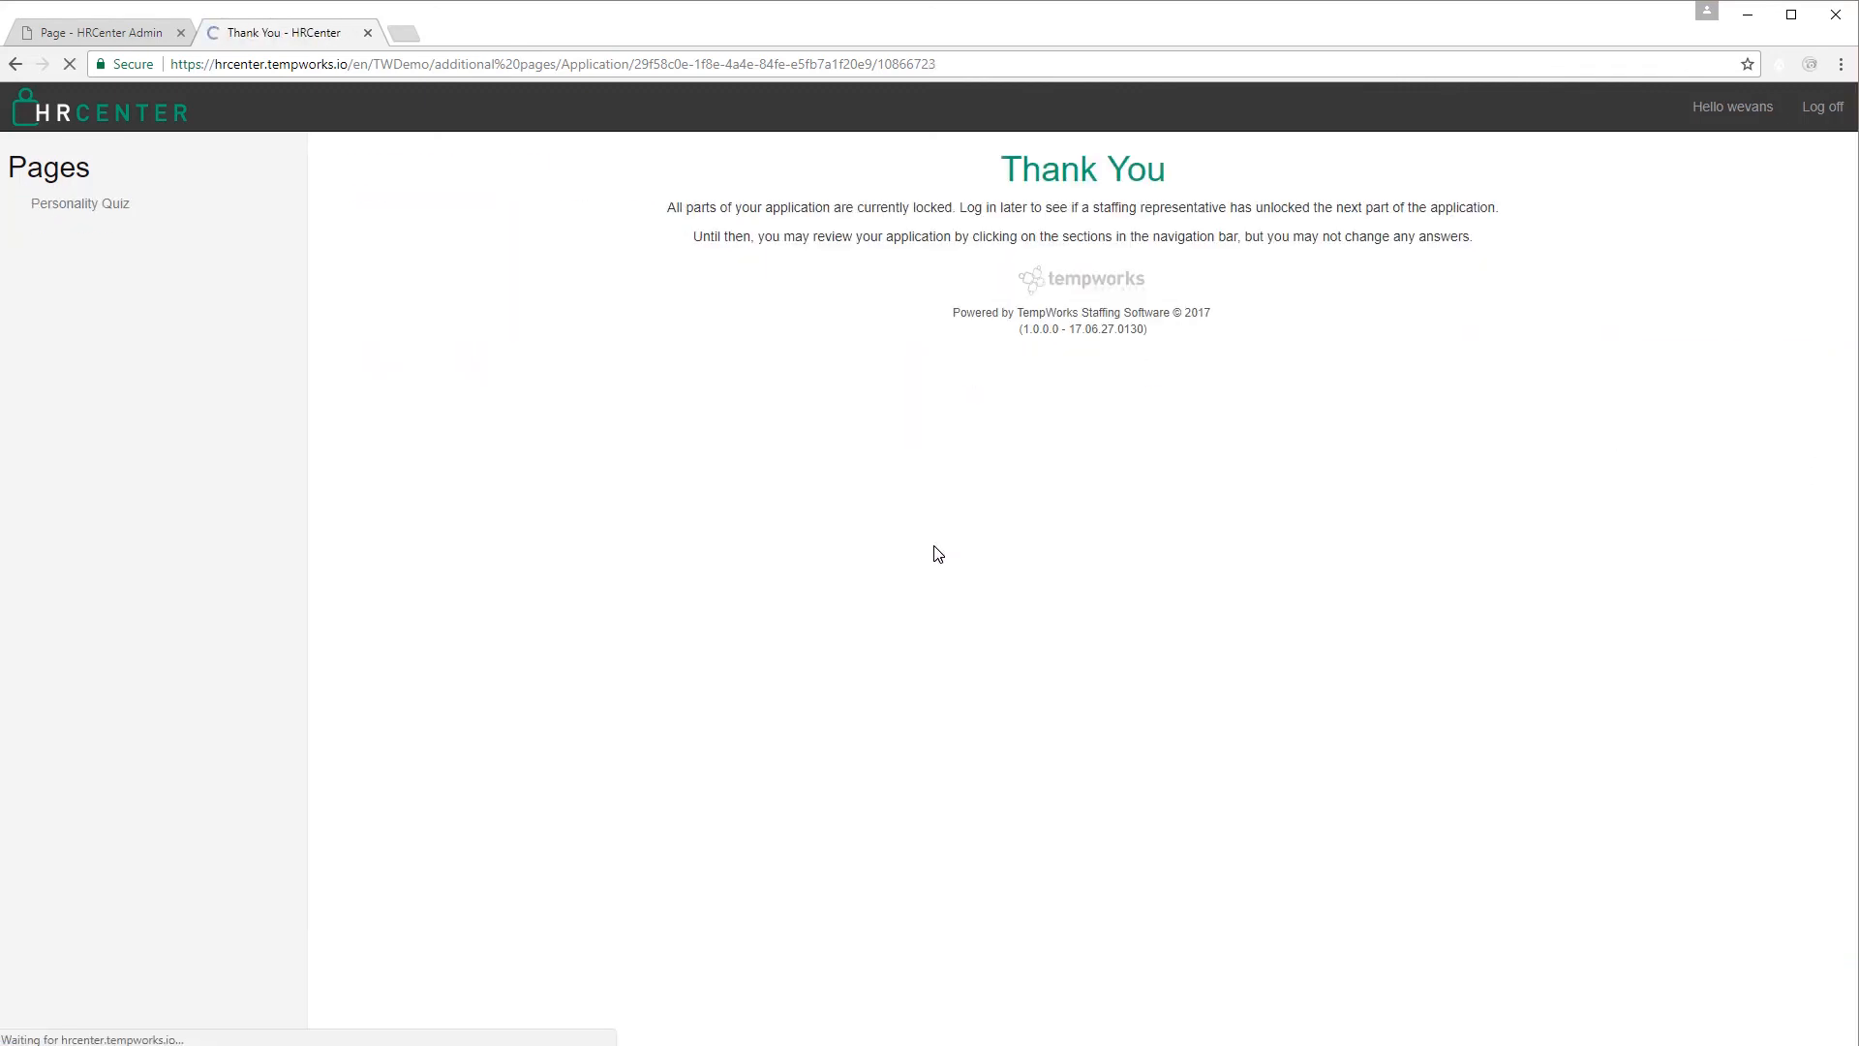
# Switch back to TempWorks Enterprise and check the employee's stored documents for the quiz PDF.
pyautogui.click(686, 1026)
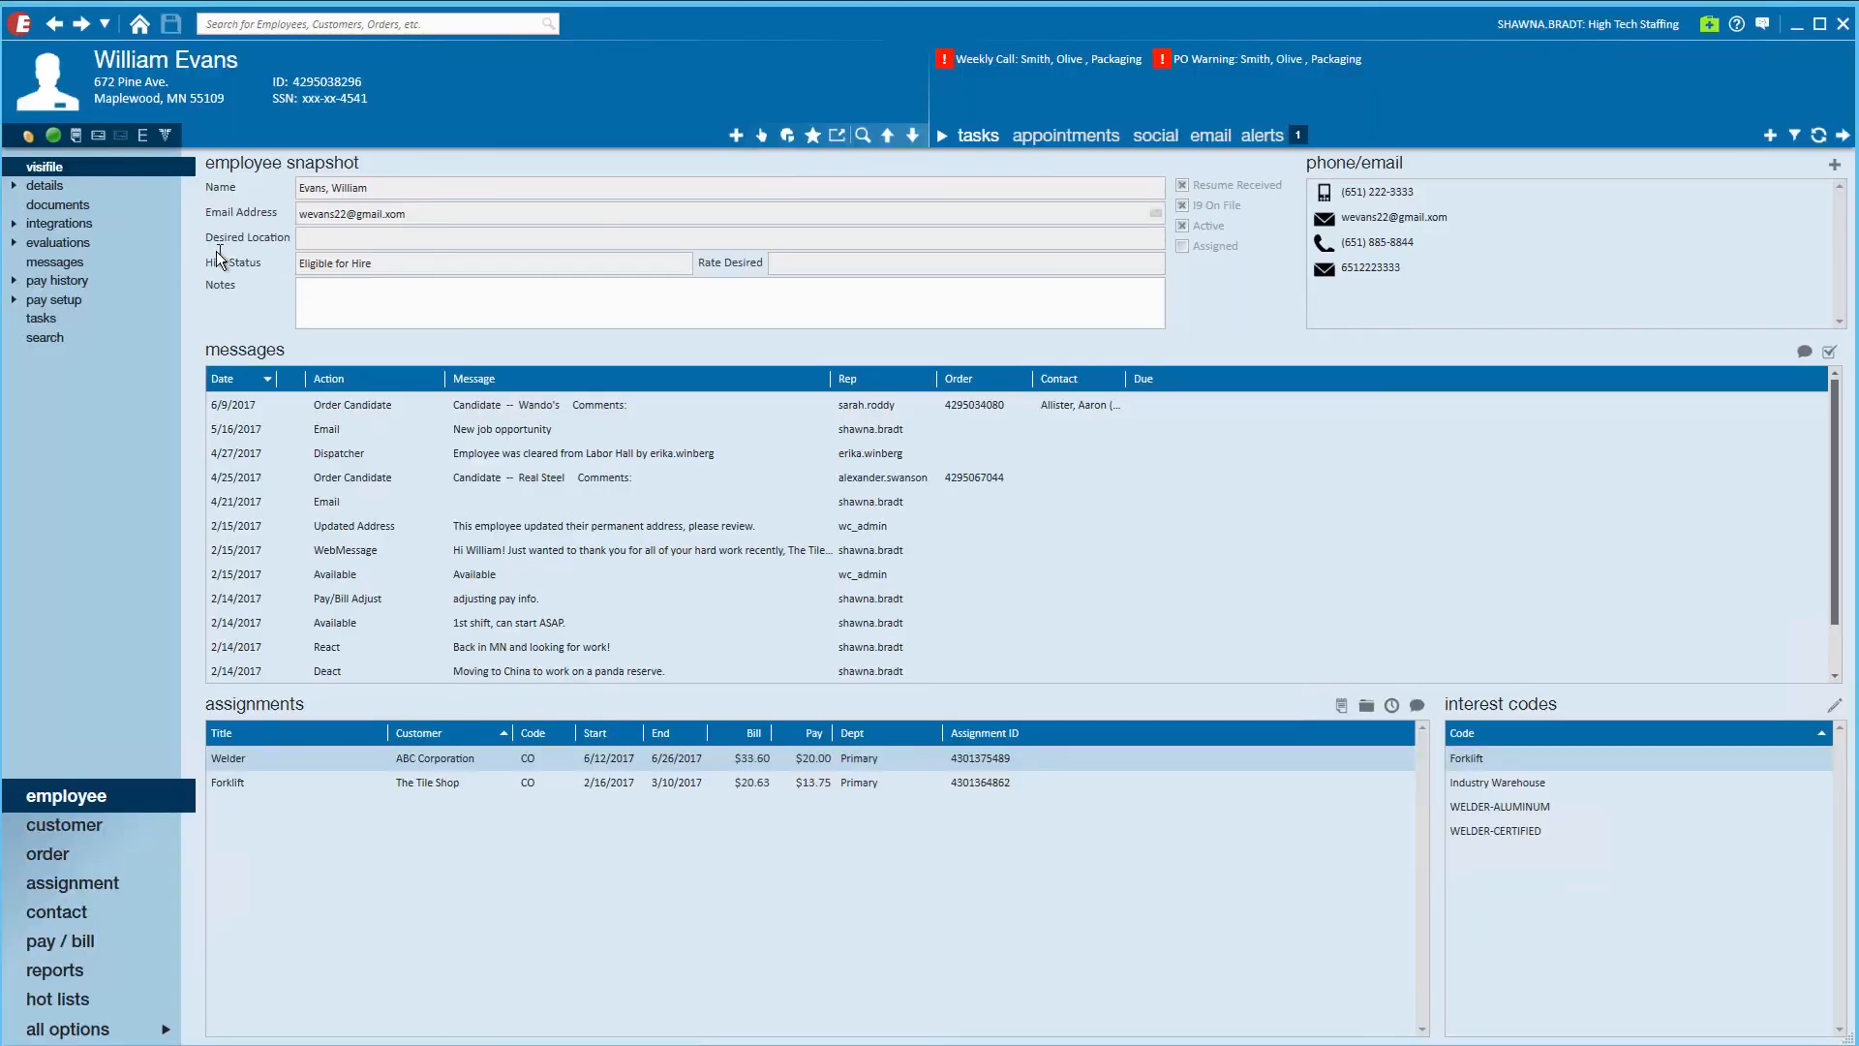
pyautogui.click(107, 205)
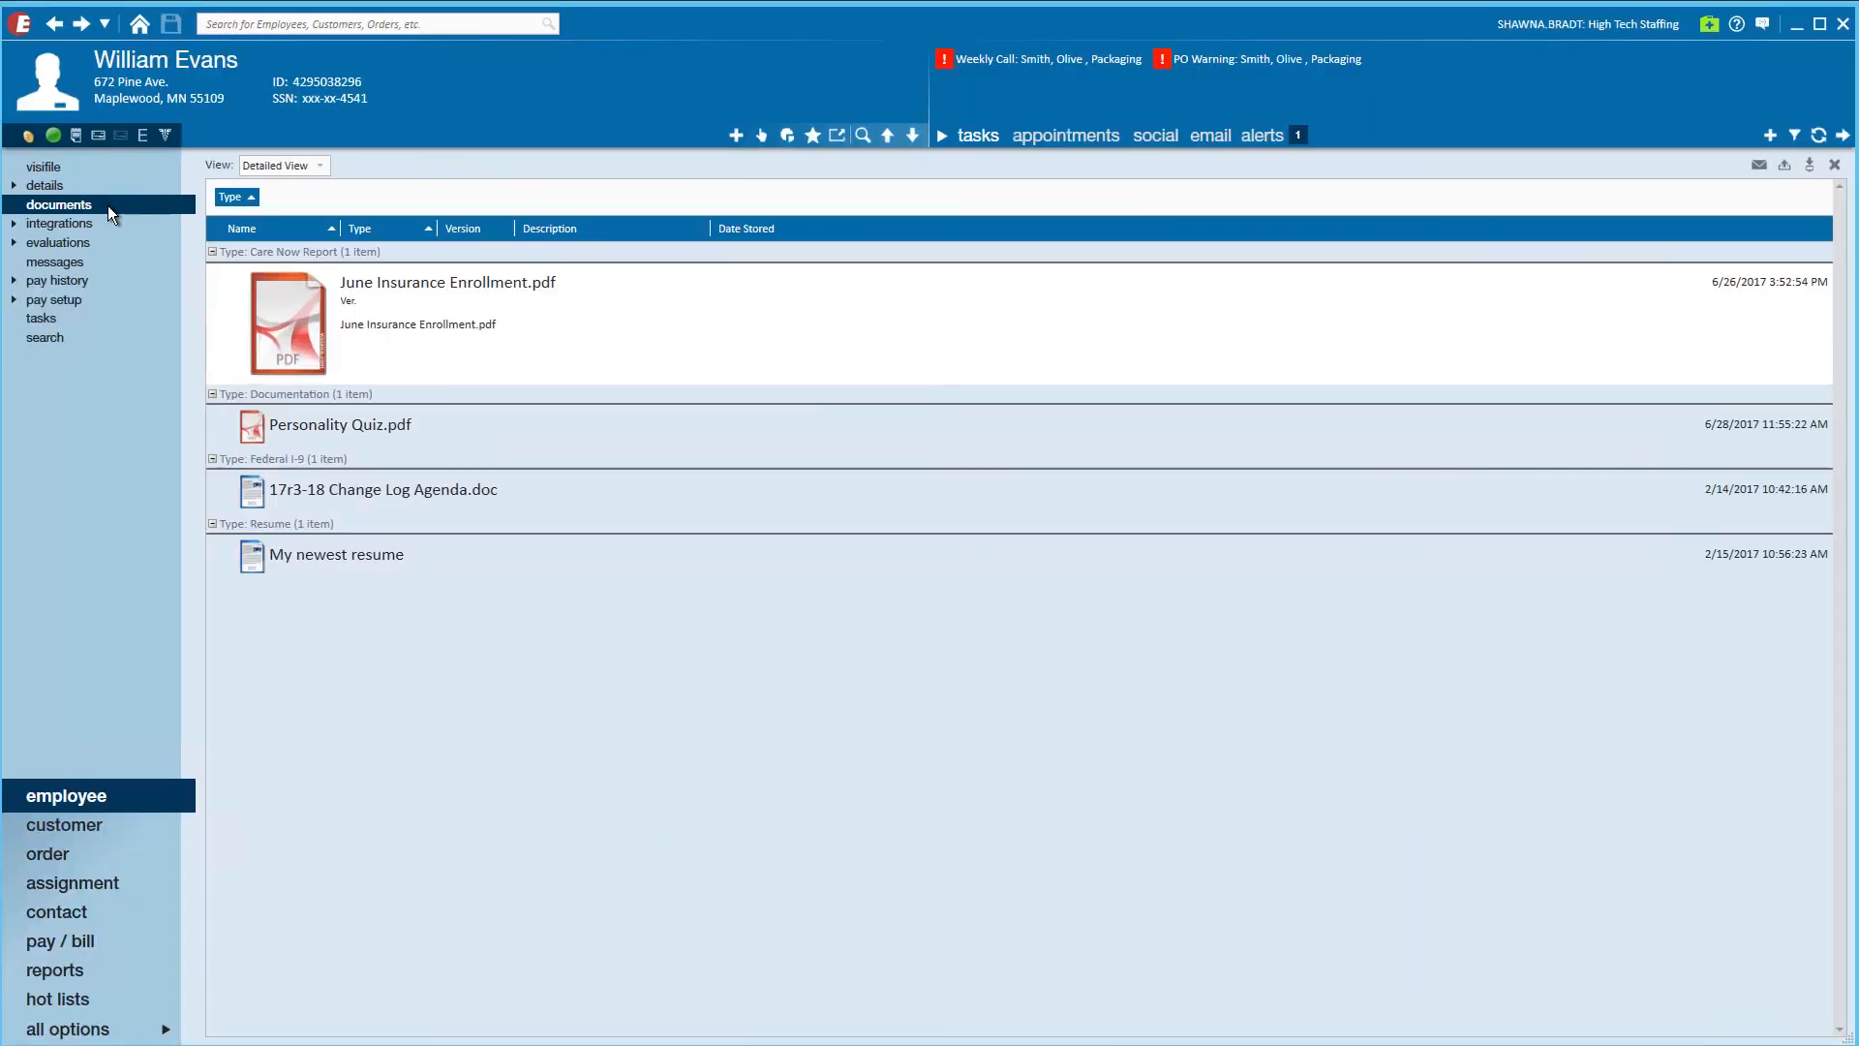
# Open the stored Personality Quiz.pdf in Foxit Reader, accept it as default PDF viewer, review the answers full screen and close the file.
pyautogui.click(374, 435)
pyautogui.doubleClick(470, 391)
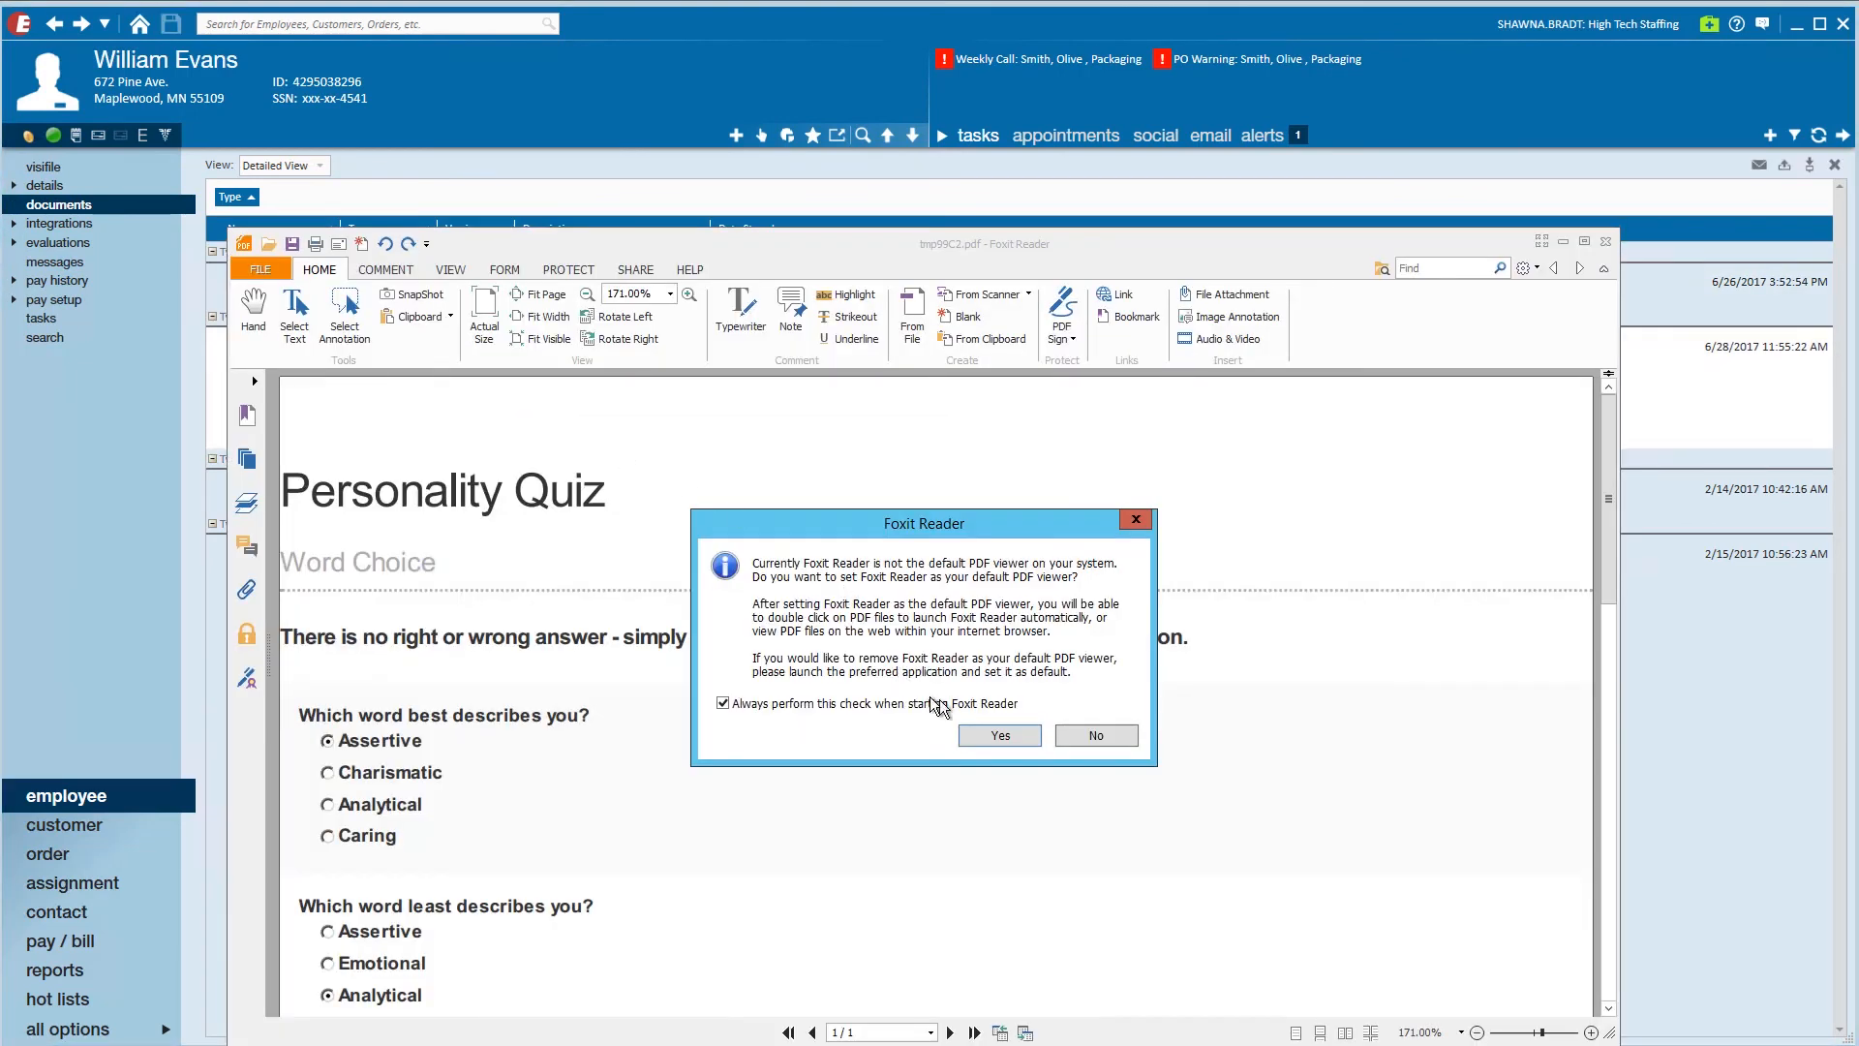
pyautogui.click(986, 734)
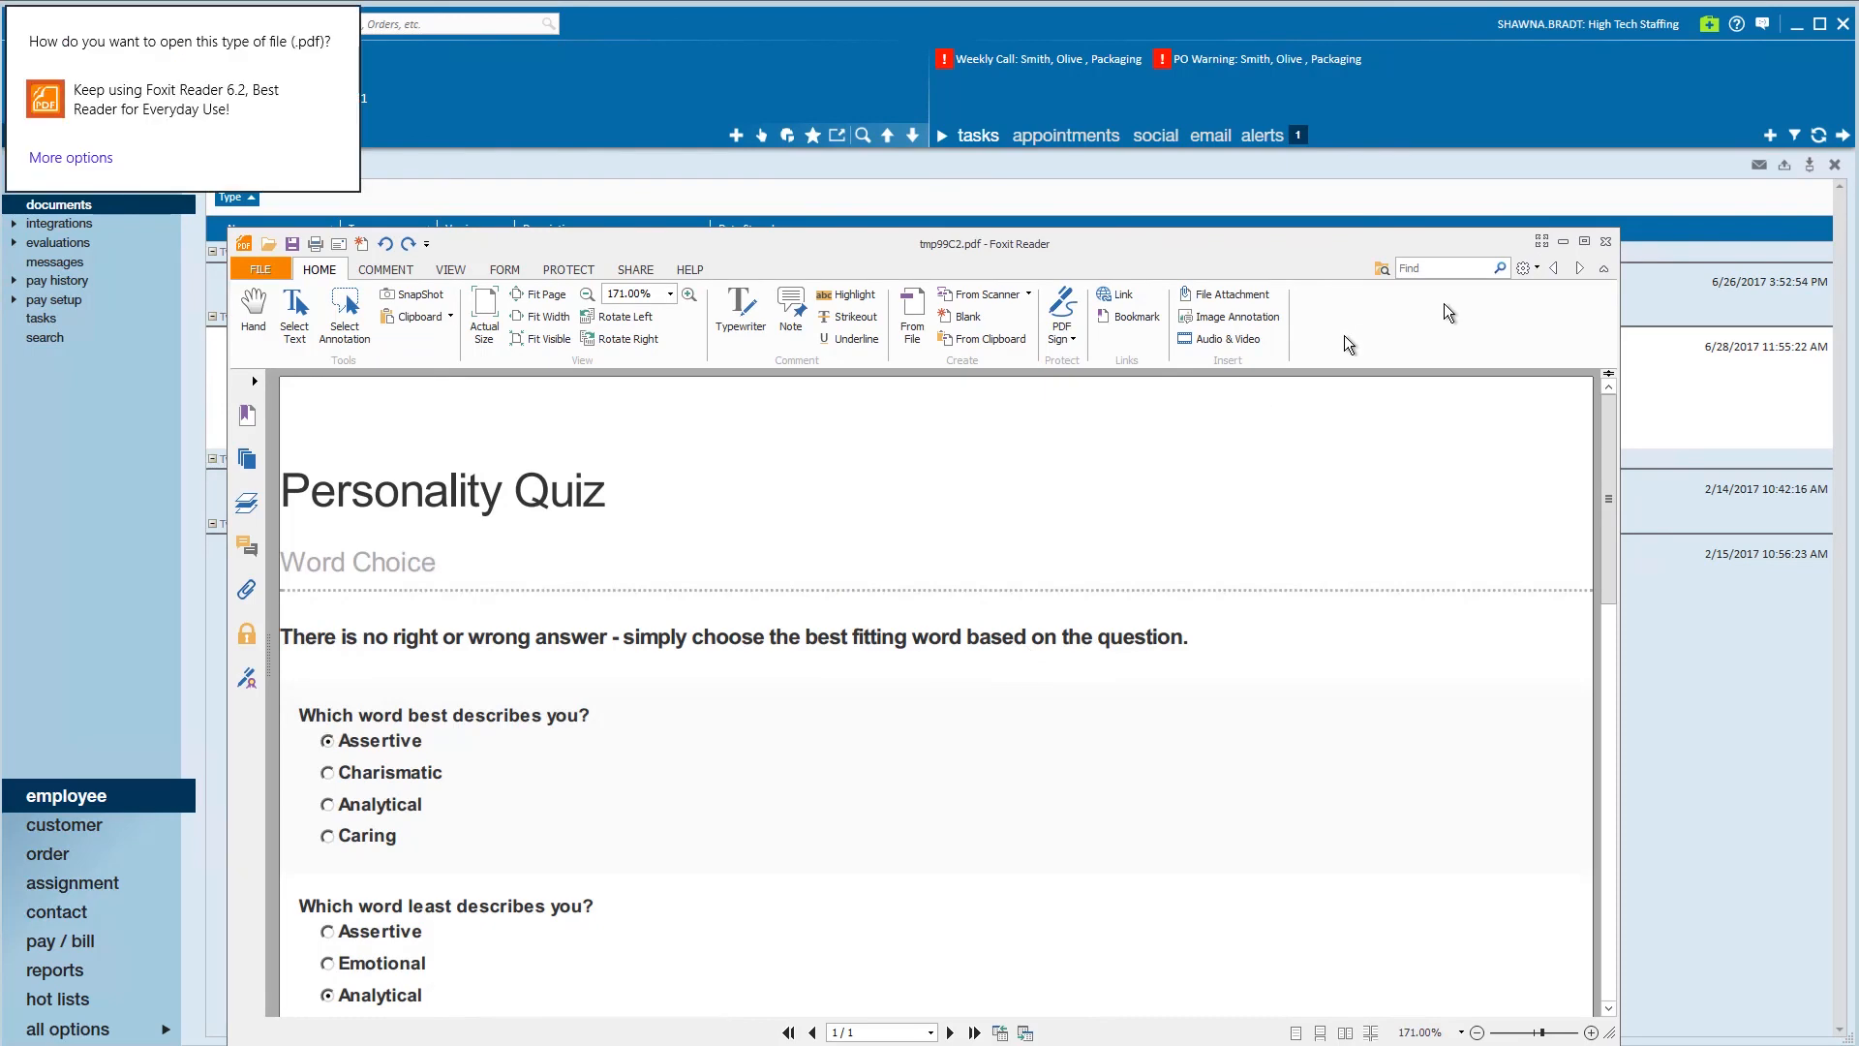
pyautogui.click(1584, 243)
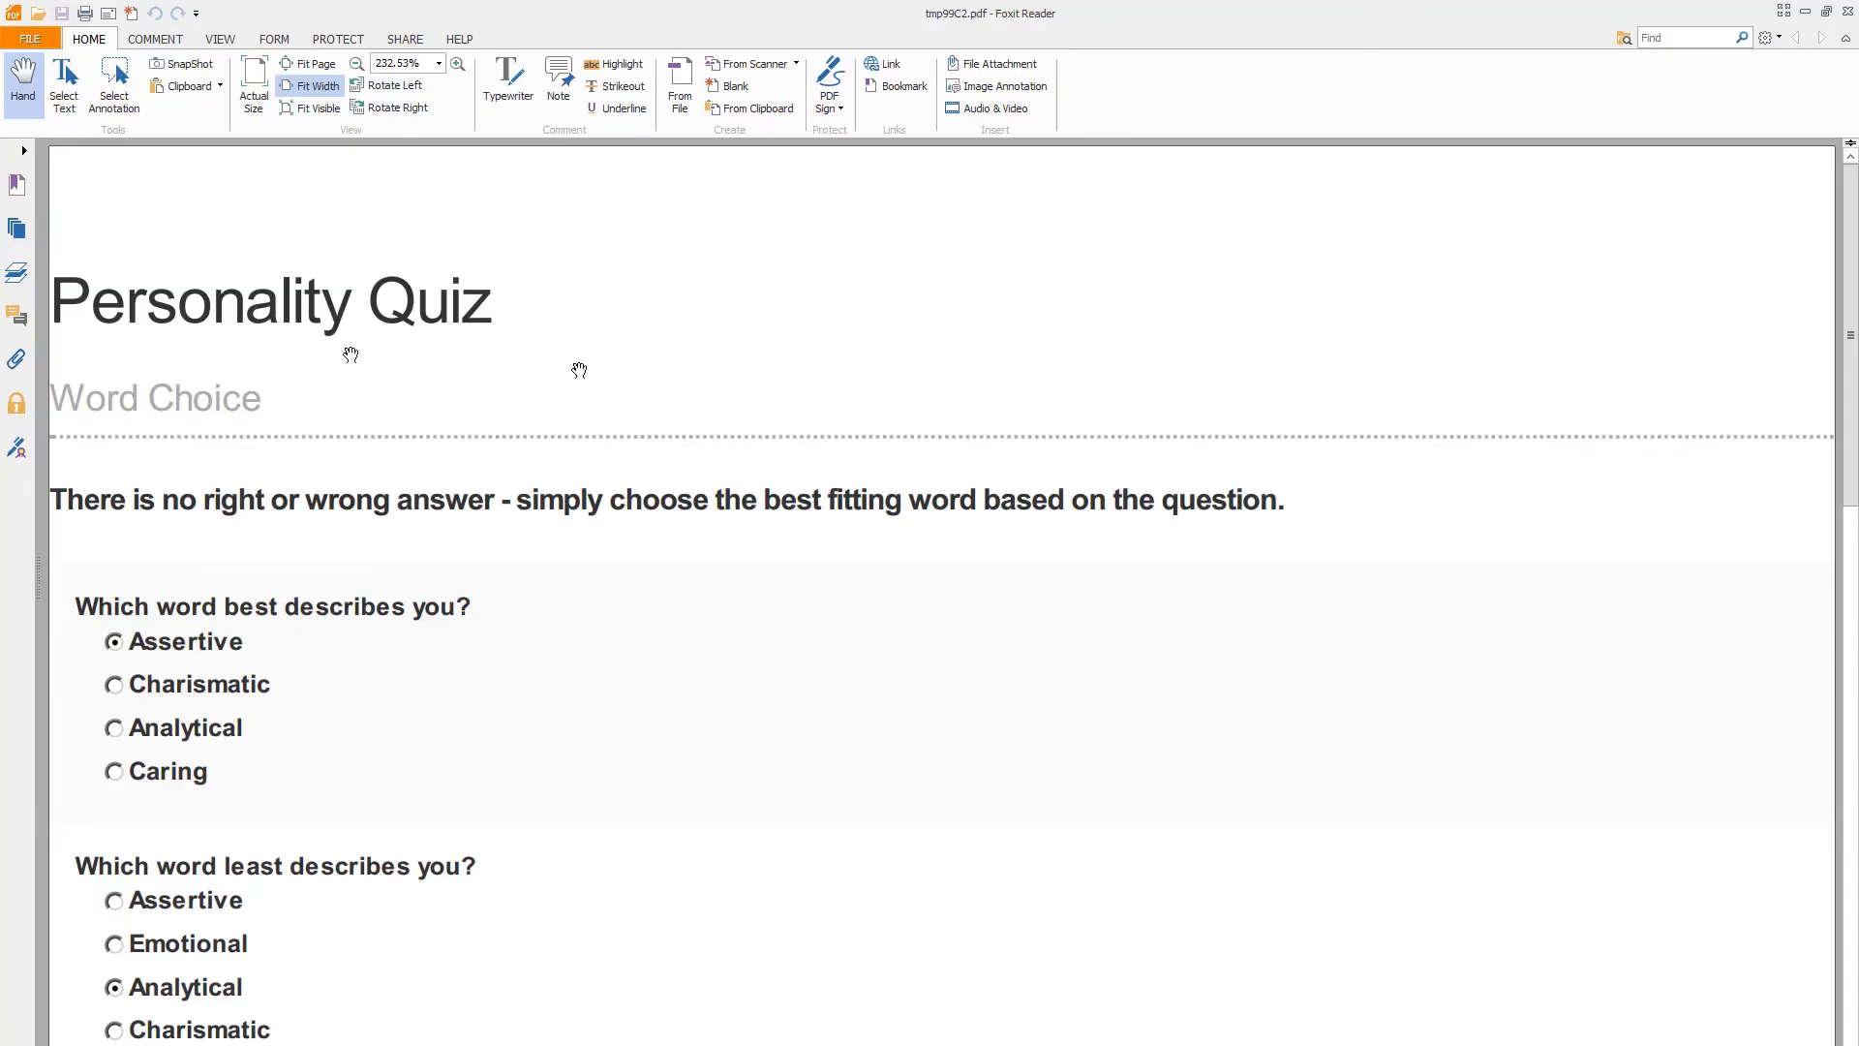
pyautogui.moveTo(1851, 332); pyautogui.dragTo(1850, 450)
pyautogui.scroll(-6, 1459, 487)
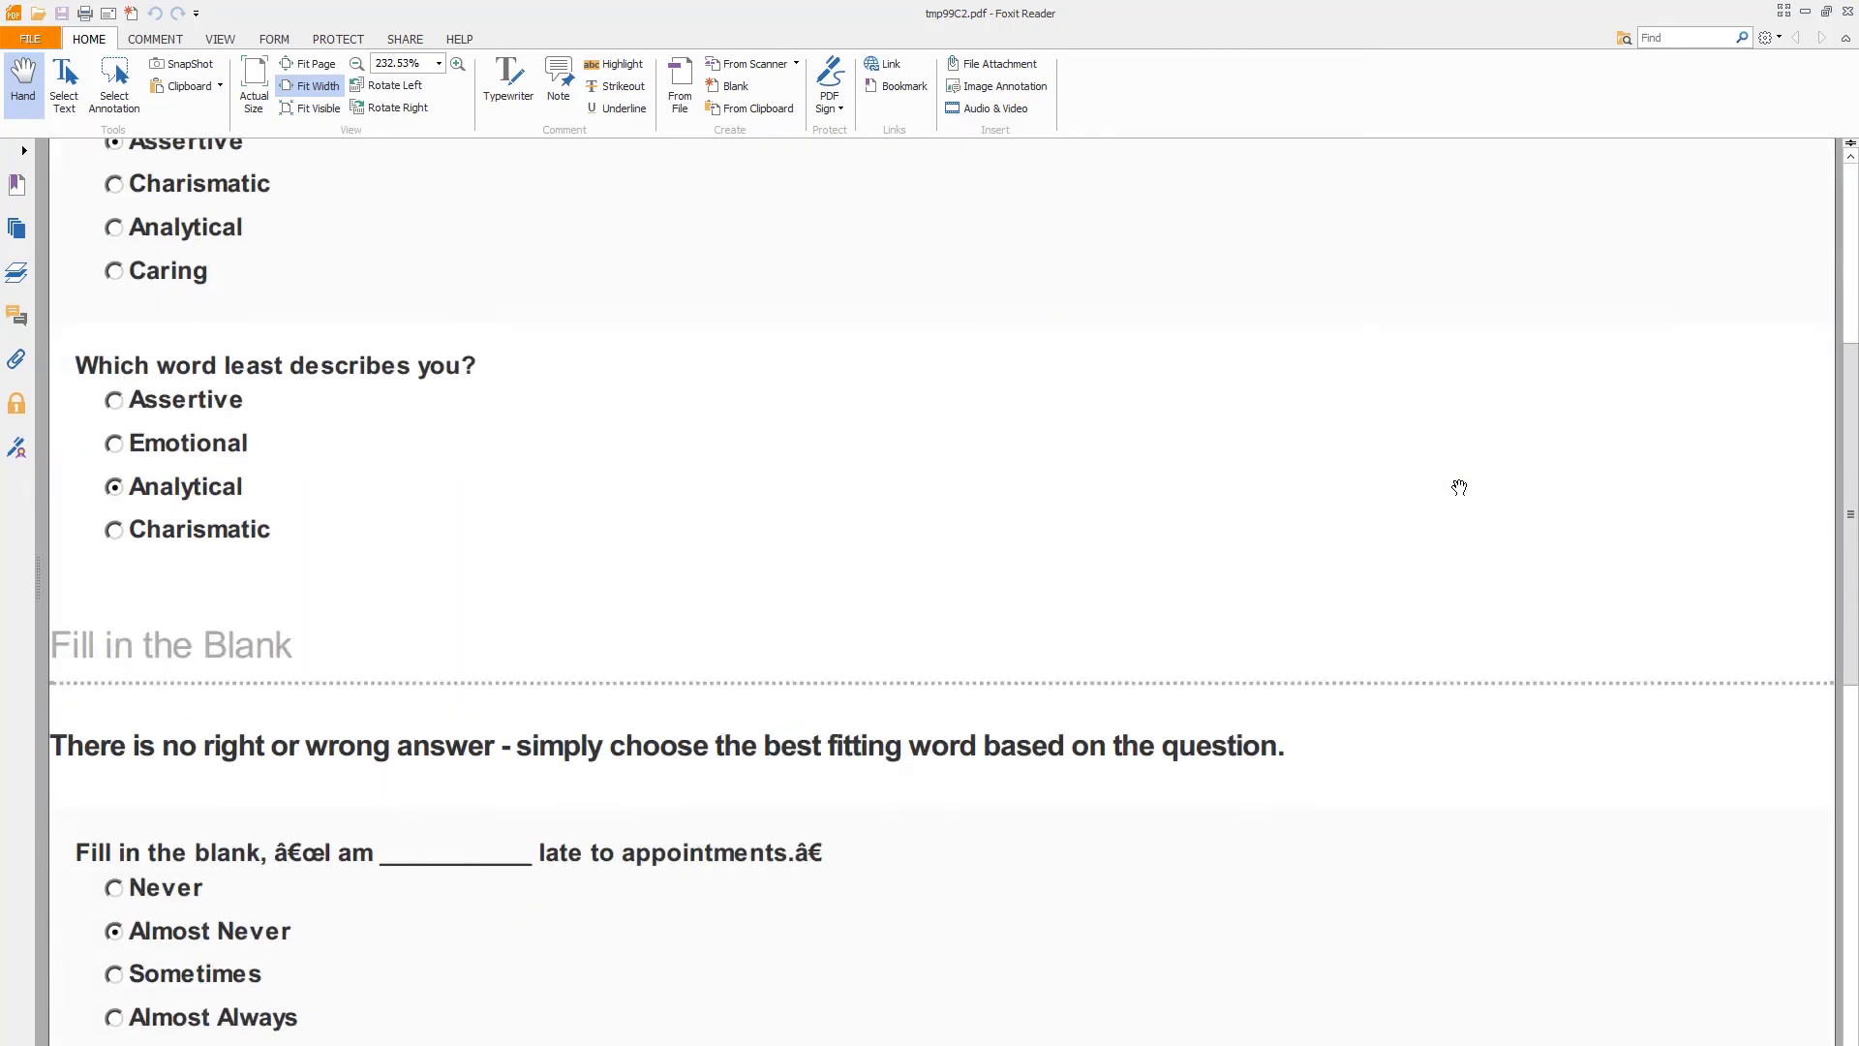
pyautogui.click(1847, 11)
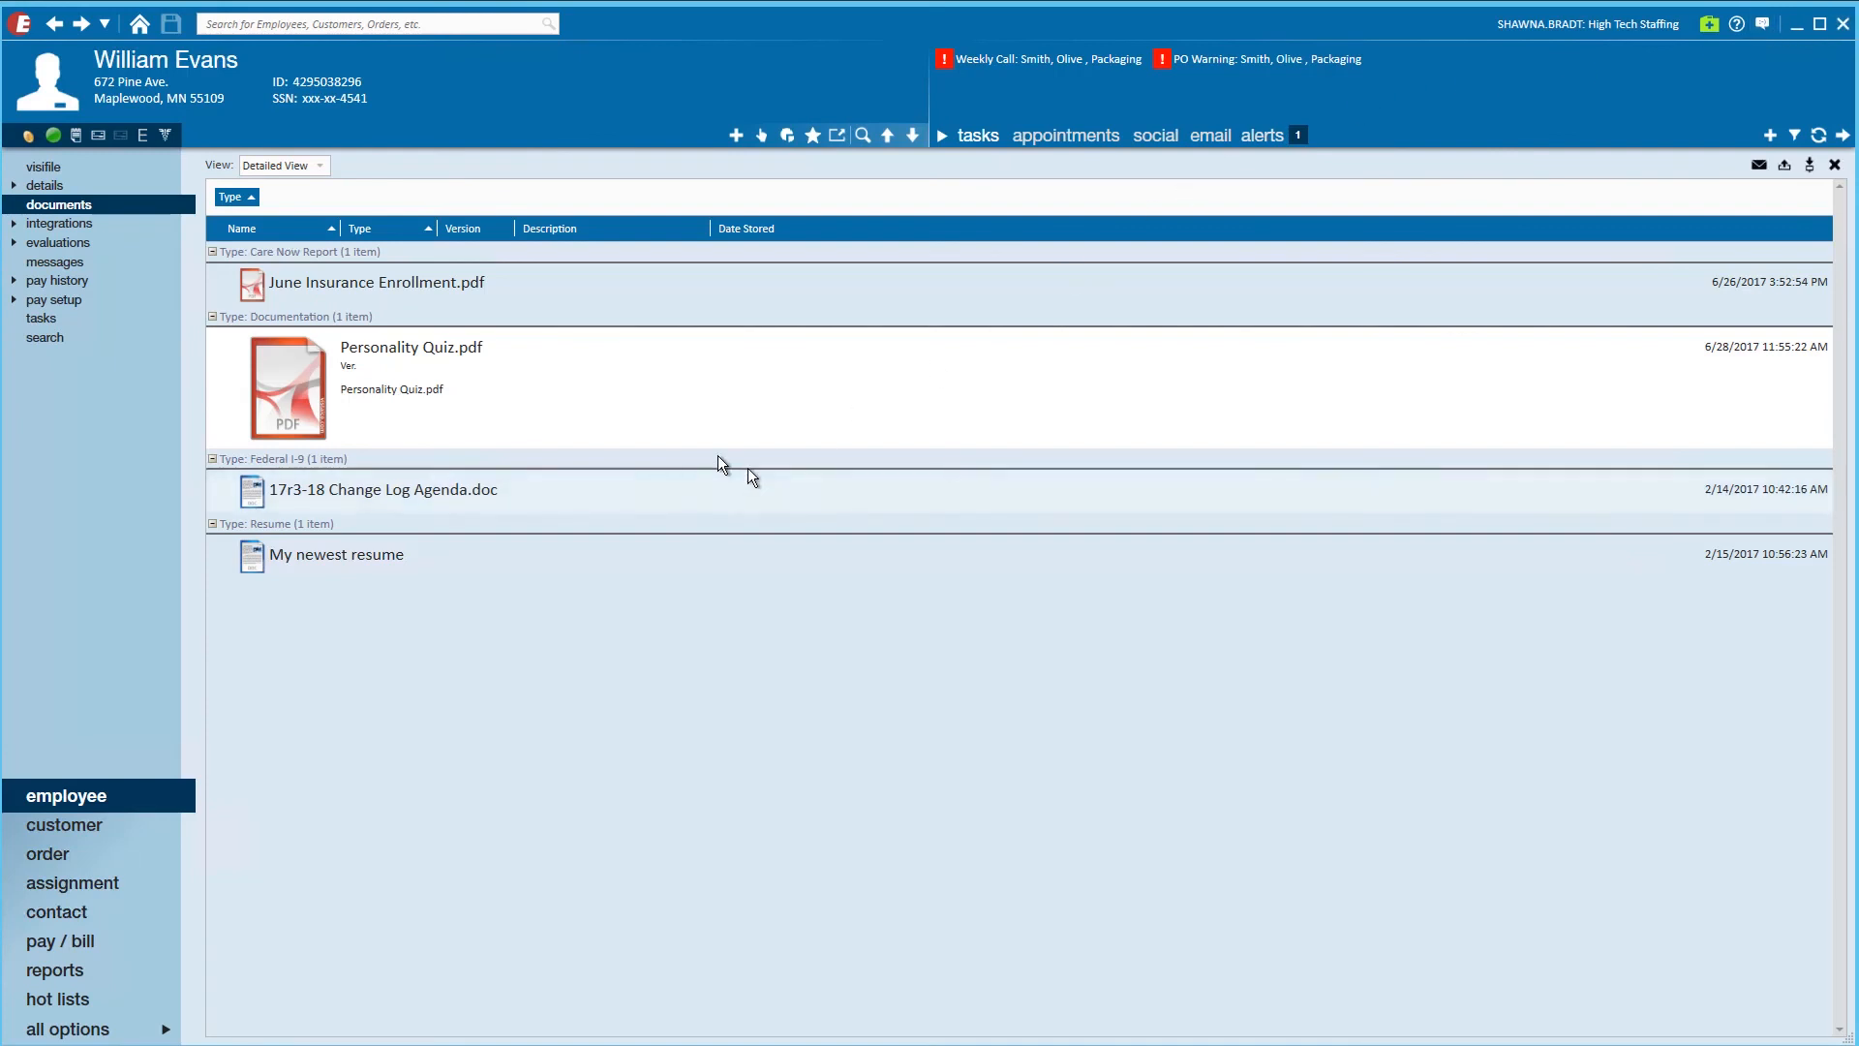
# Review the answer summary of the employee's Personality Quiz page in the HRCenter integration and close the summary.
pyautogui.click(74, 222)
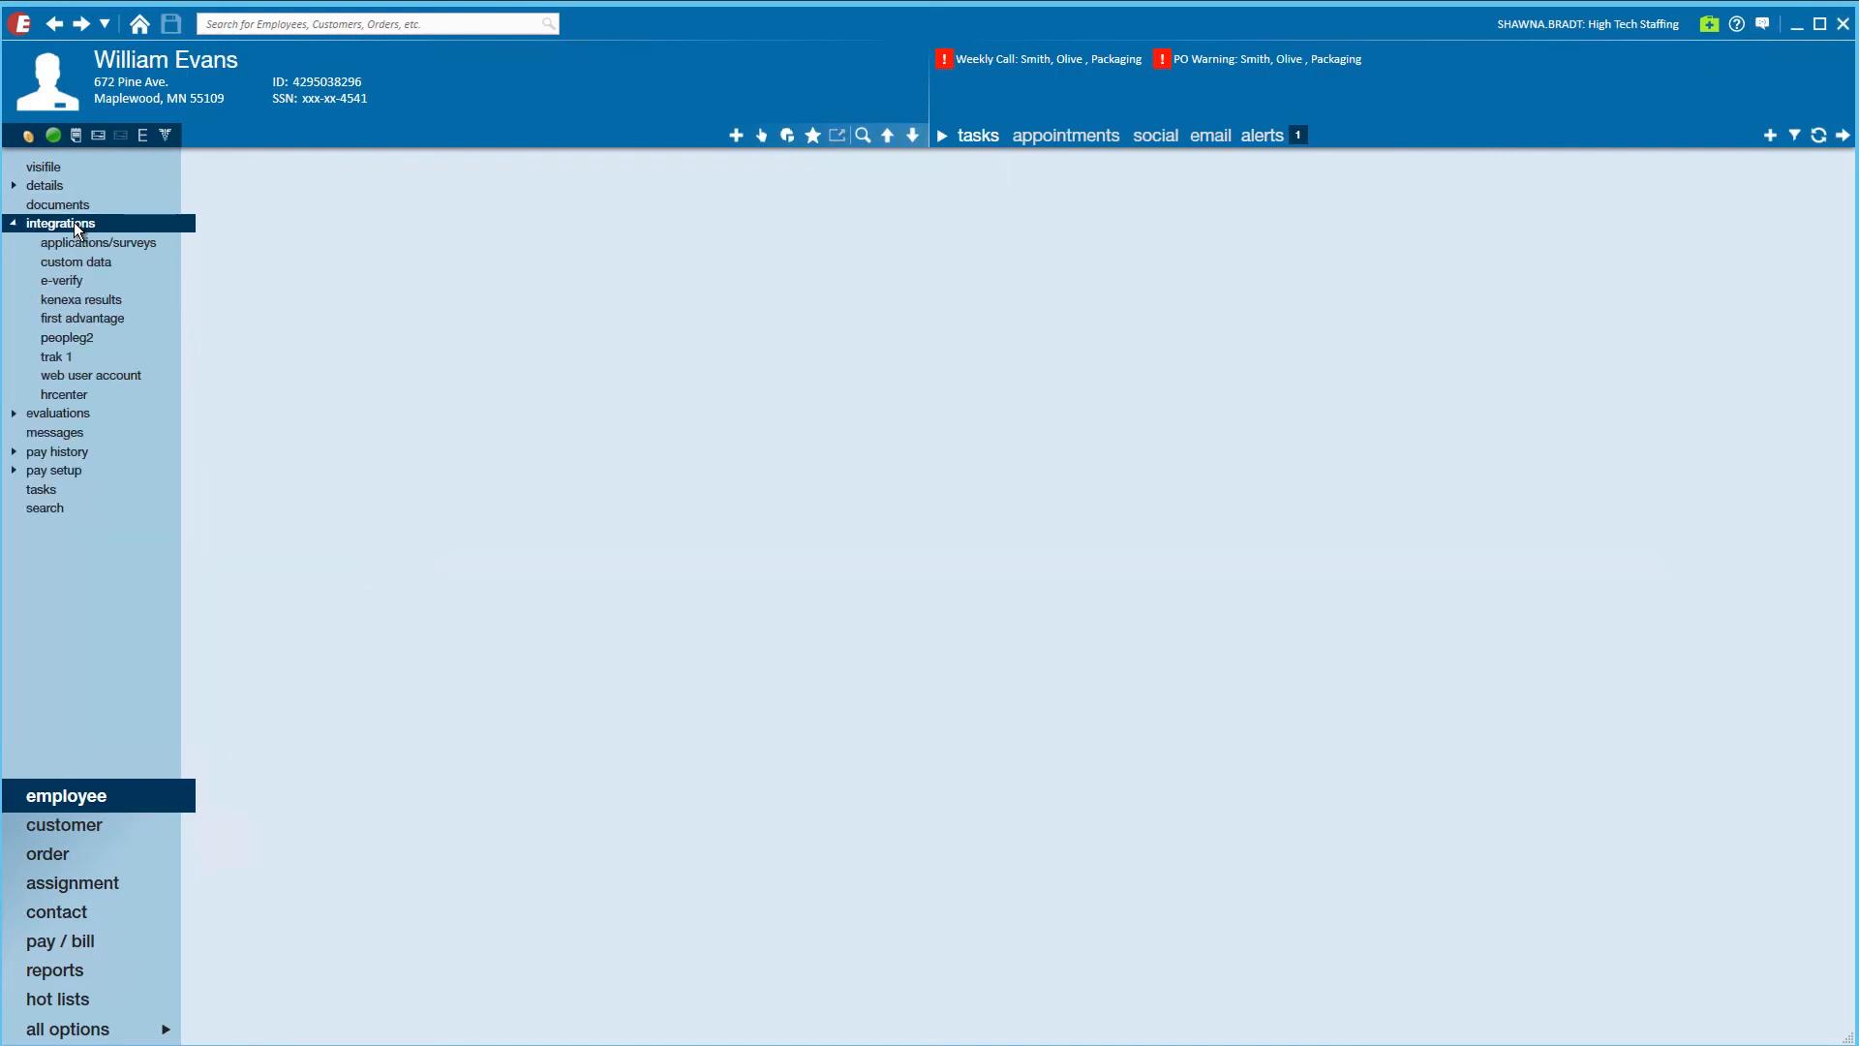
pyautogui.click(61, 395)
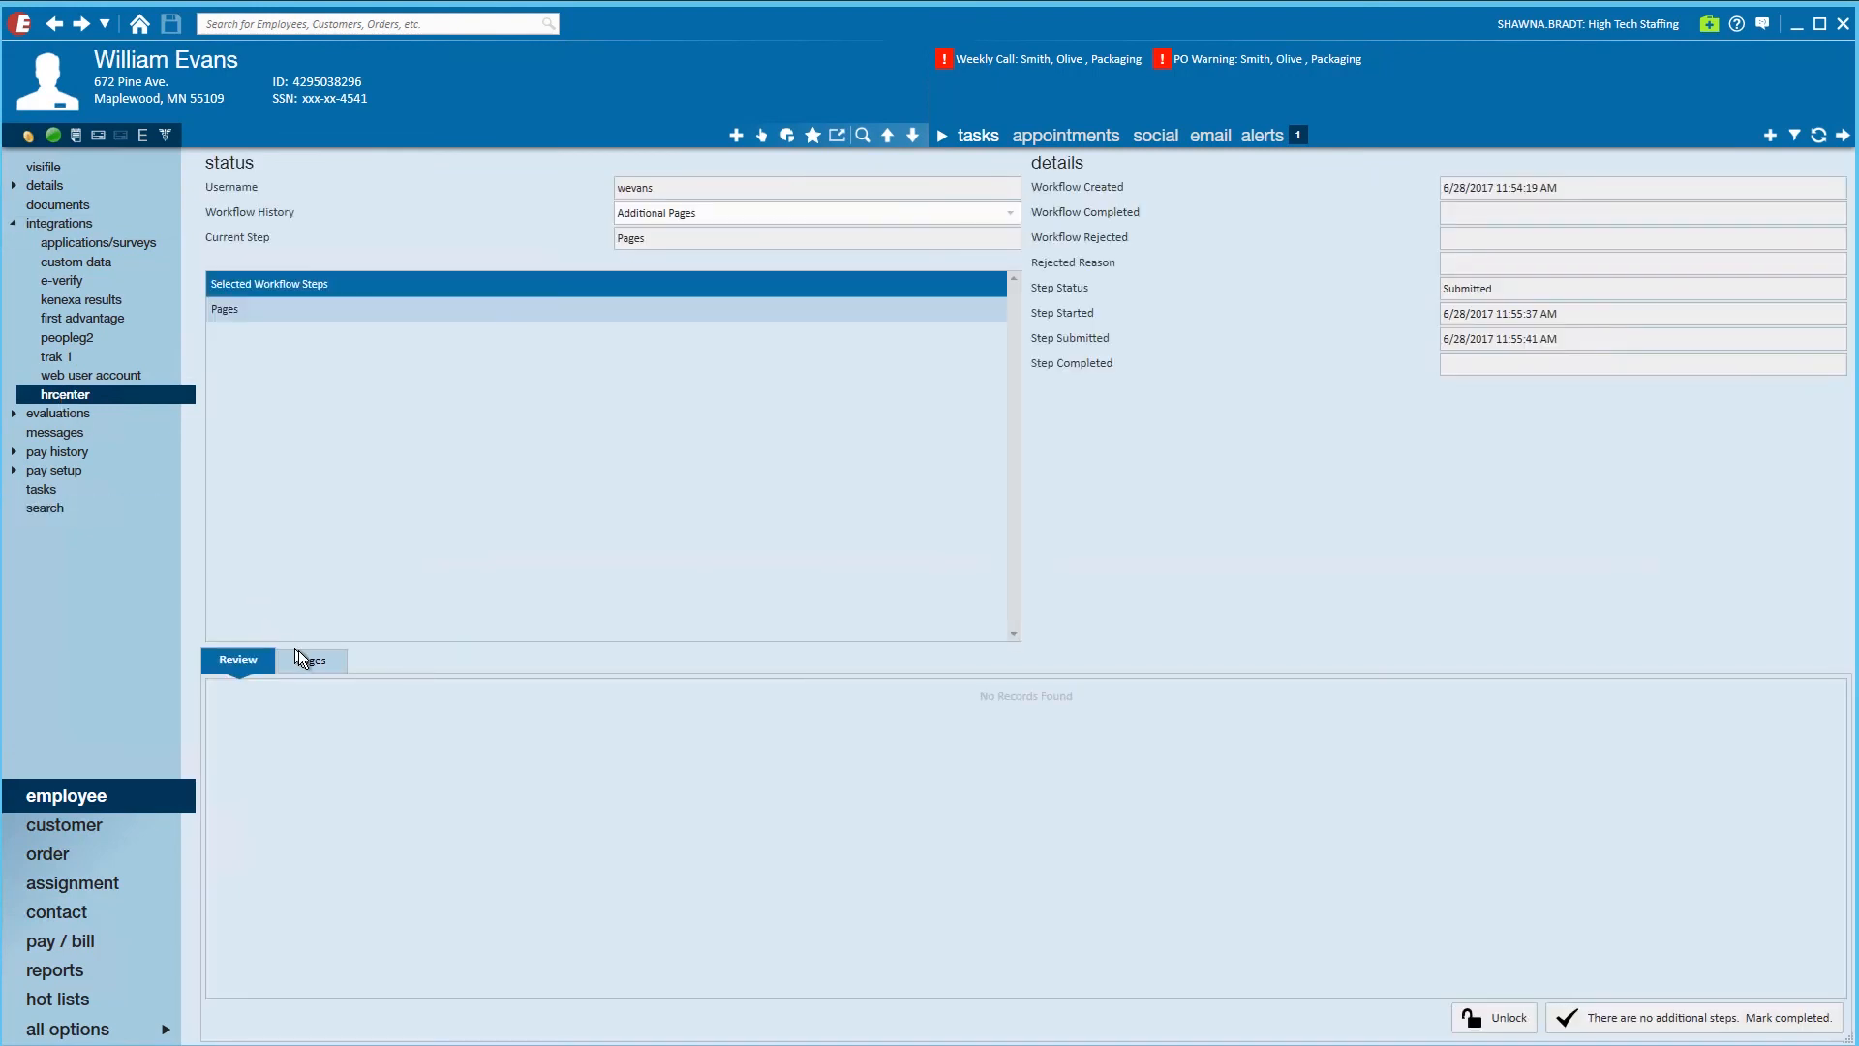
pyautogui.click(302, 660)
pyautogui.doubleClick(345, 746)
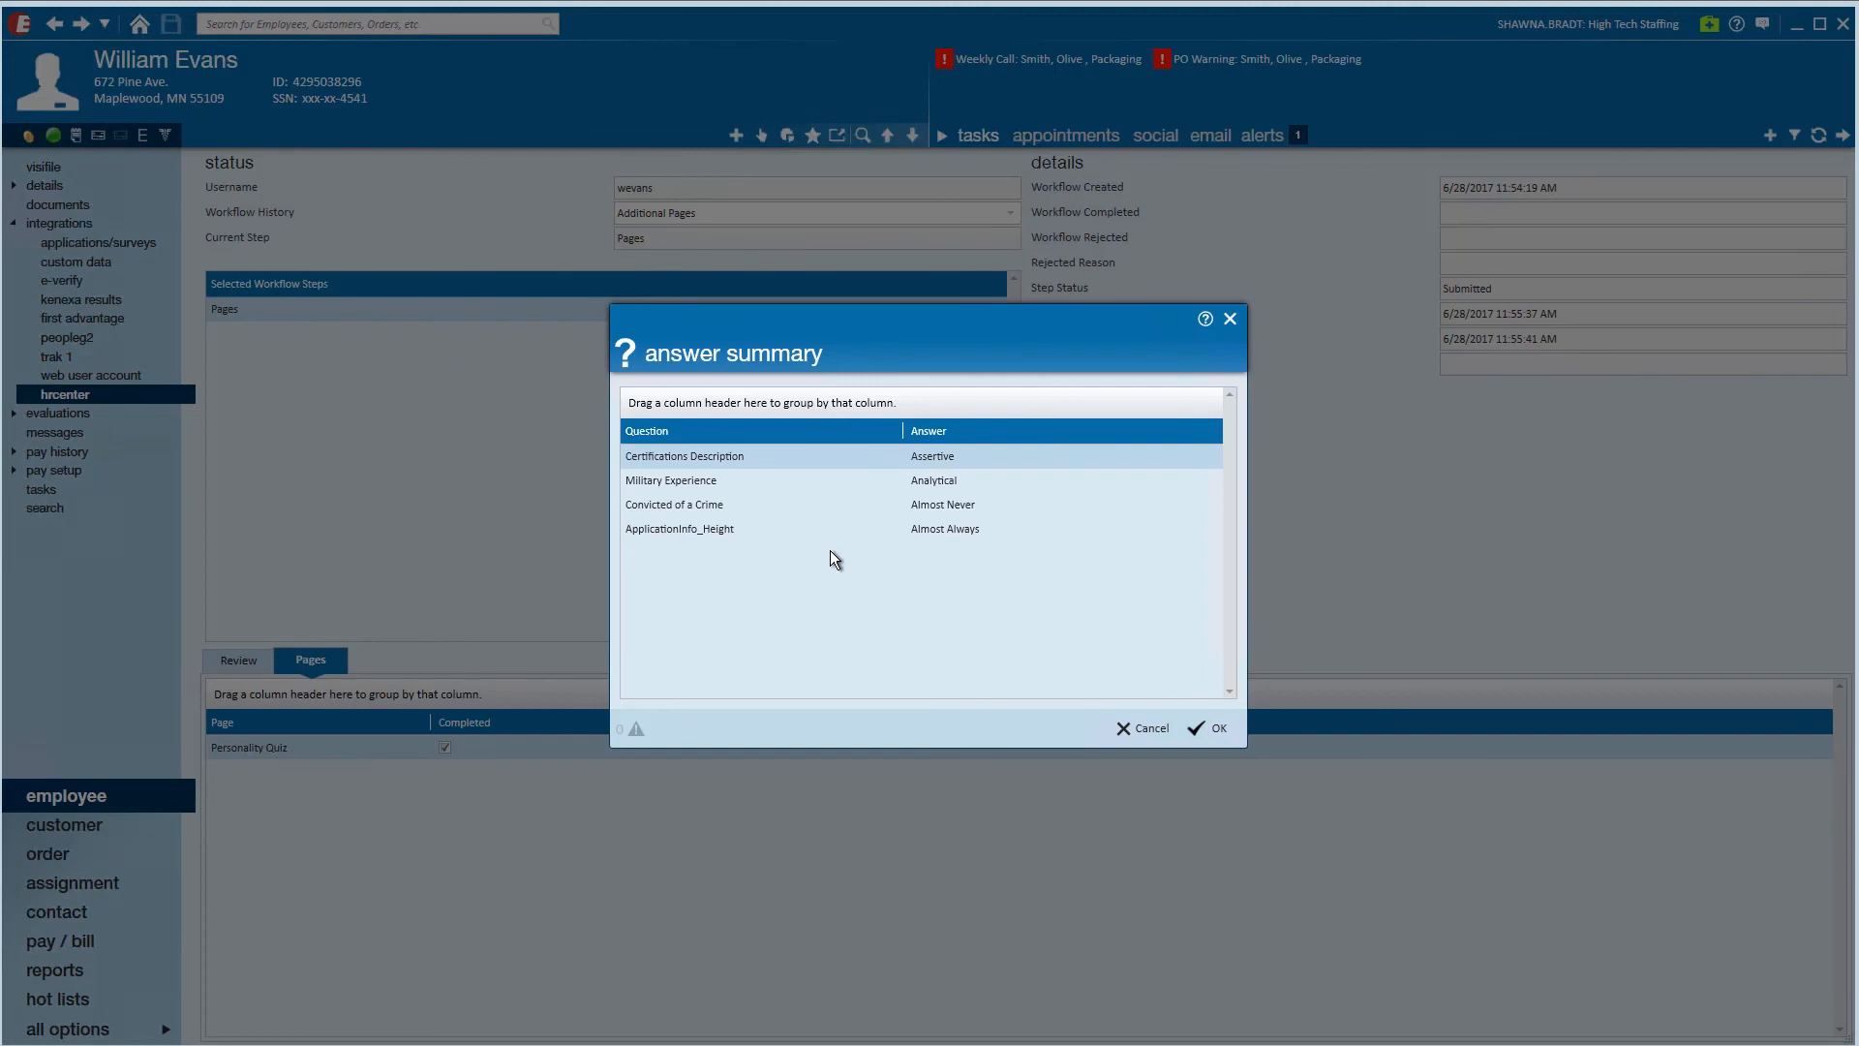
pyautogui.click(1123, 725)
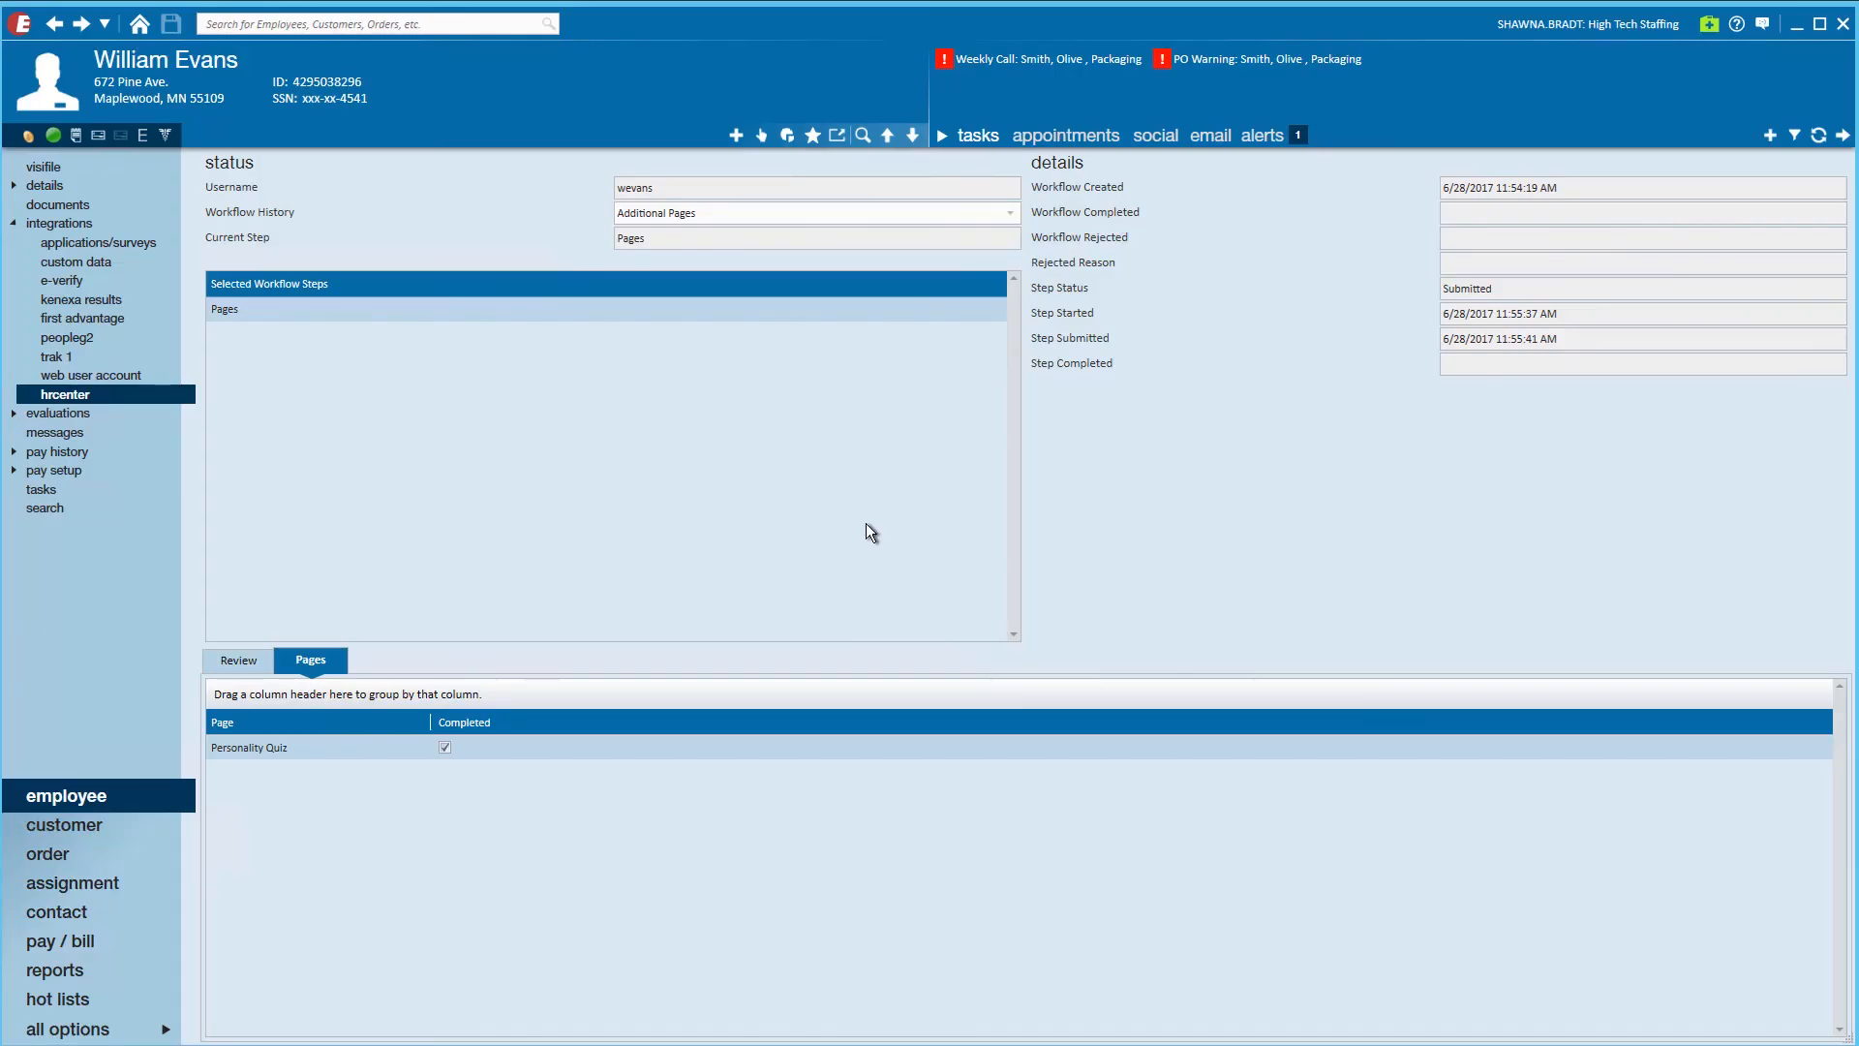